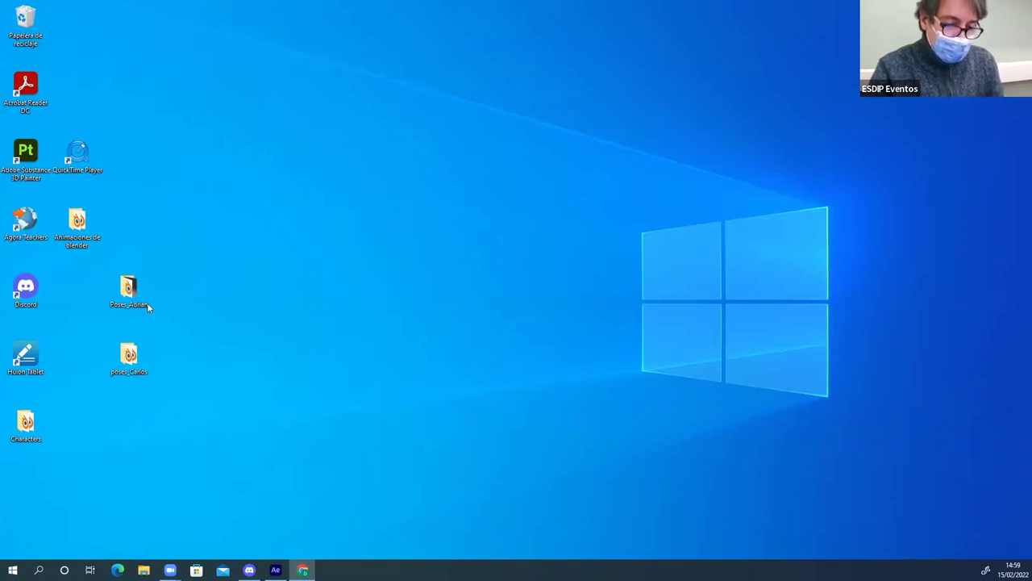
Bring After Effects back to the front, then select and deselect the Hoth footage layer
left_click(275, 570)
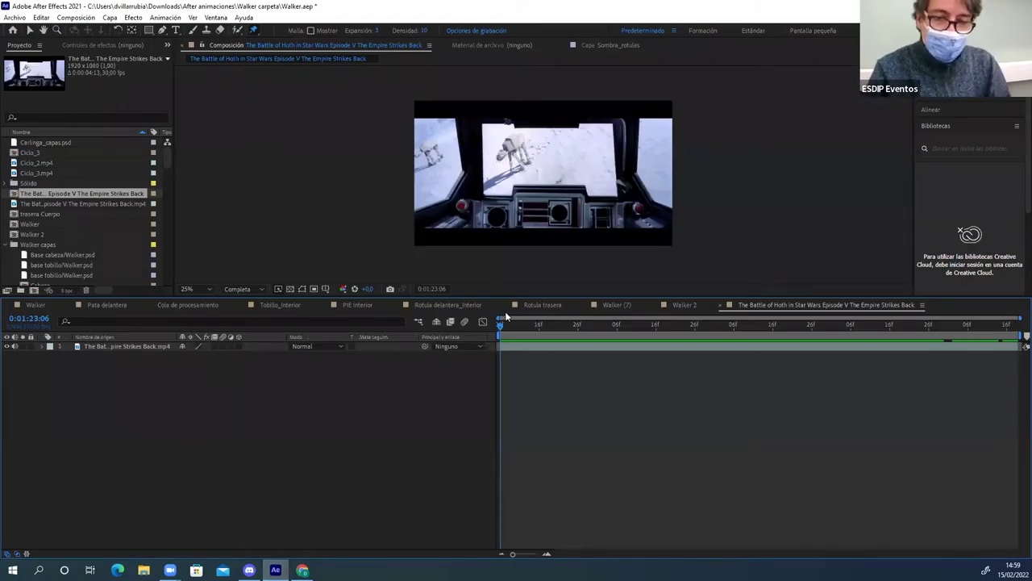
left_click(585, 213)
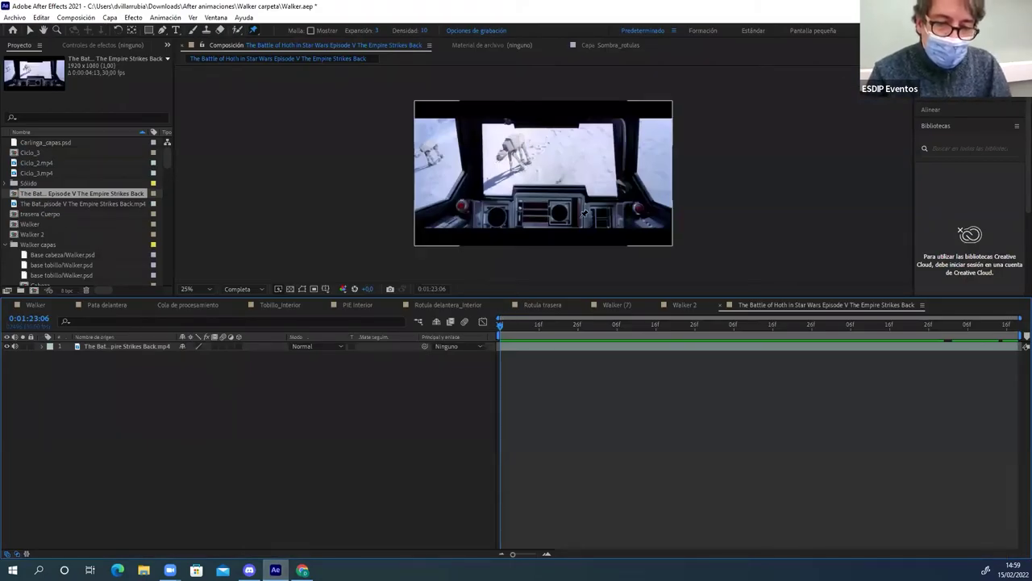
left_click(124, 472)
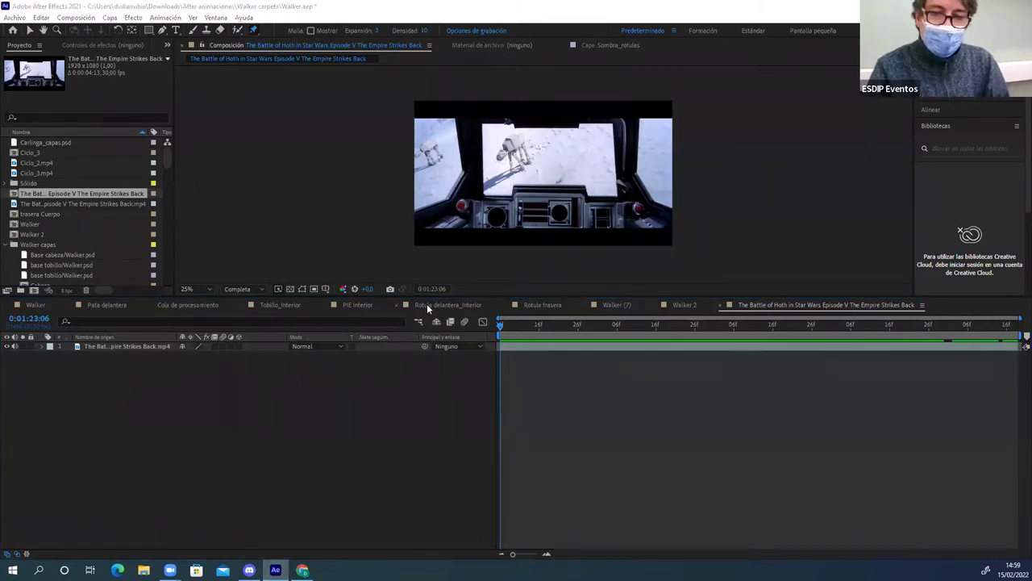
Scrub the Battle of Hoth footage to 0:01:26:14 to study the AT-AT walkers, then select the Walker comp
left_click(506, 325)
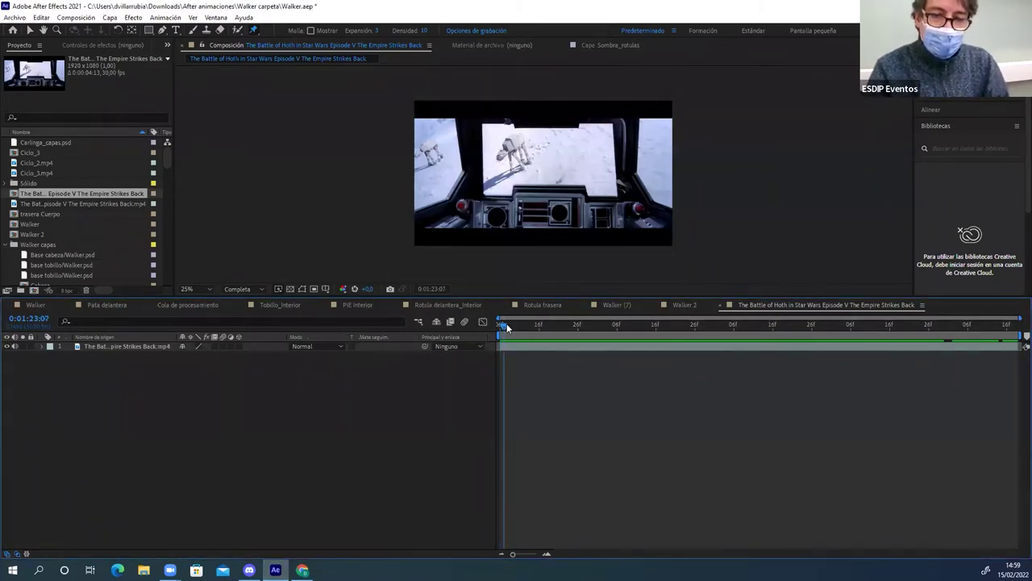
left_click_drag(505, 324, 497, 326)
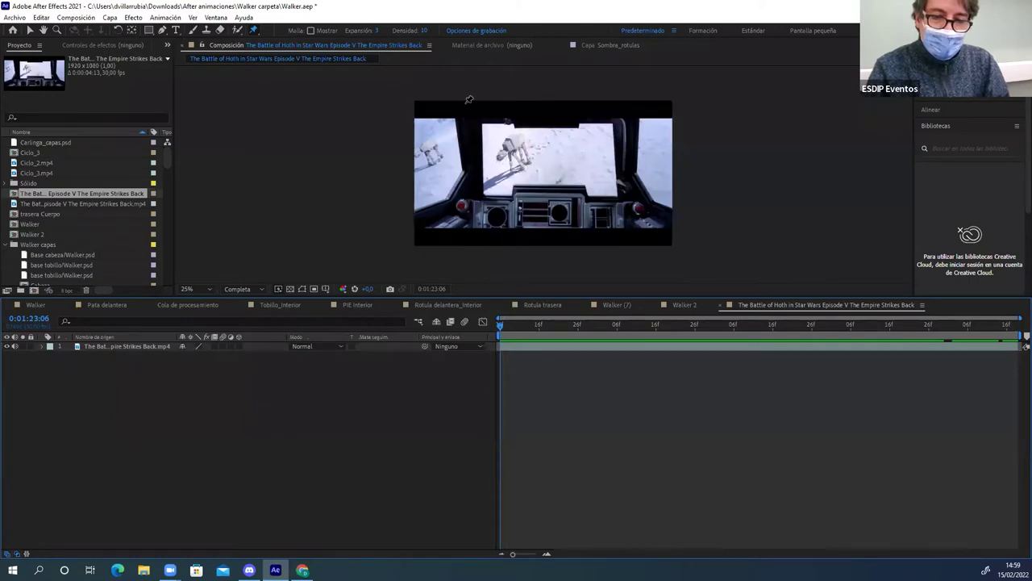
mouse_move(506, 327)
left_mouse_down()
mouse_move(859, 334)
mouse_move(1013, 324)
mouse_move(640, 323)
mouse_move(882, 323)
left_mouse_up()
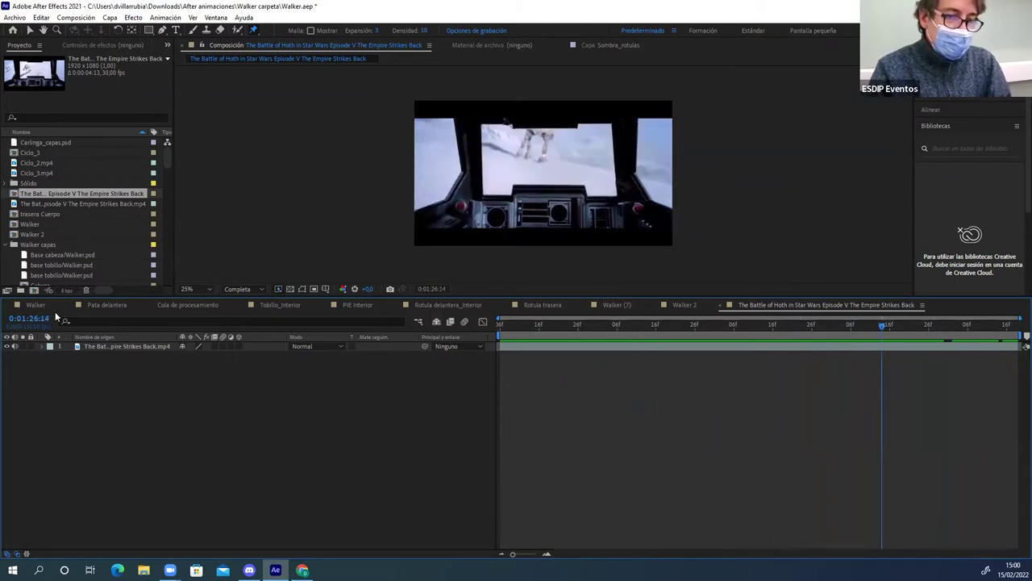
left_click(15, 225)
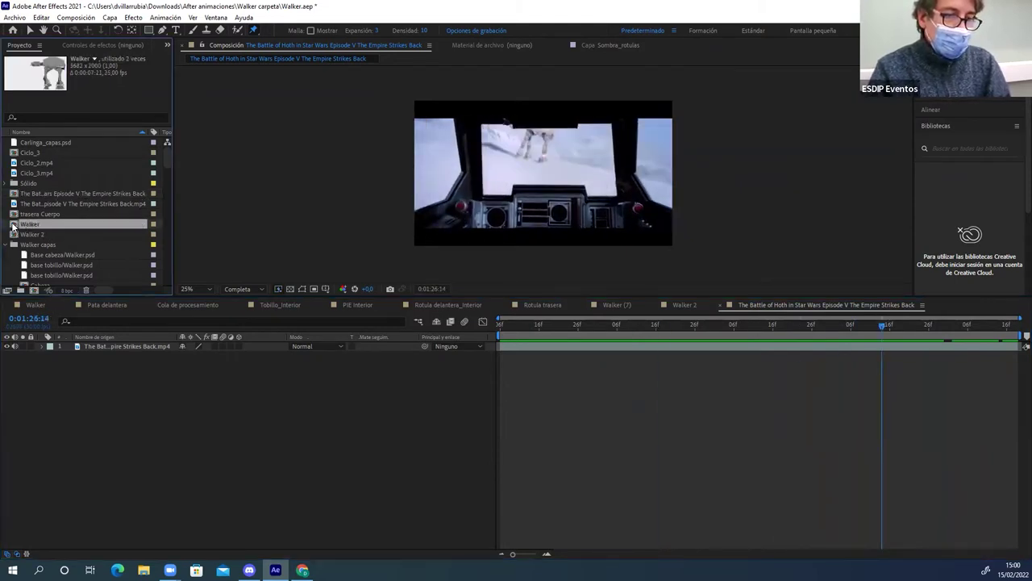
Open the Walker comp at frame 0 with its full 7-second timeline, shy layers revealed, viewer outlines hidden
double_click(14, 225)
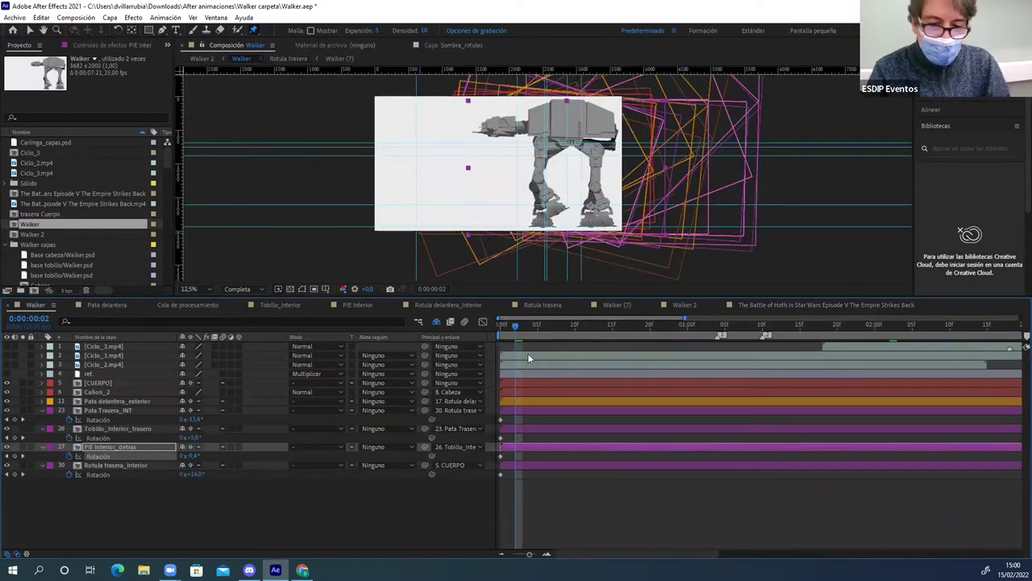
key(";")
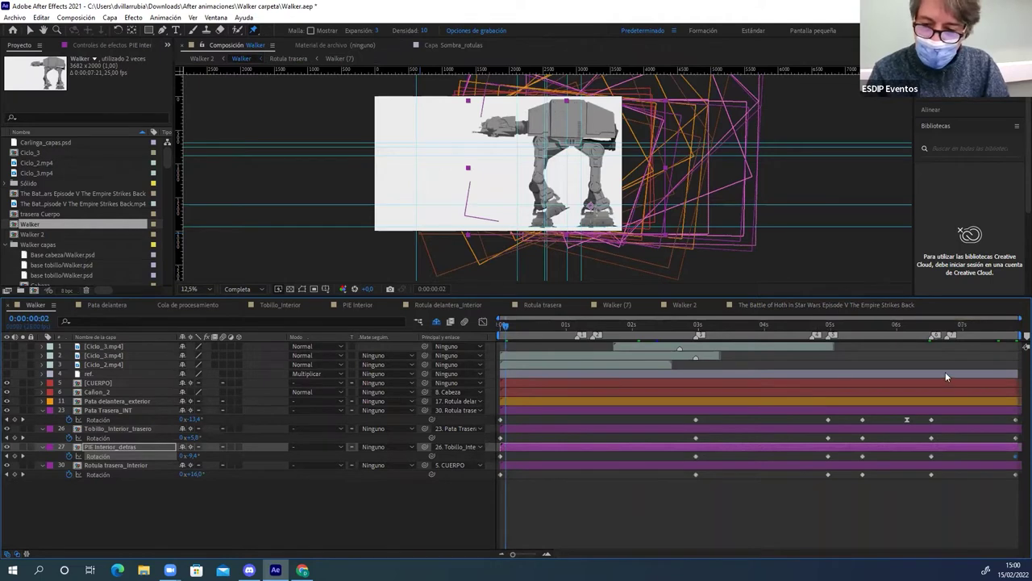
left_click(500, 327)
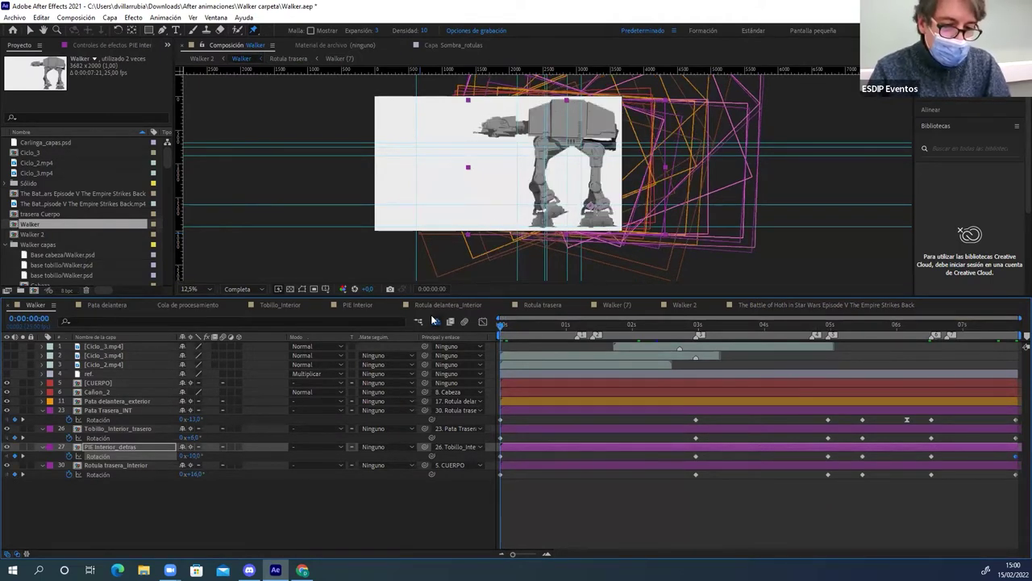
left_click(435, 321)
scroll(98, 466, "down", 3)
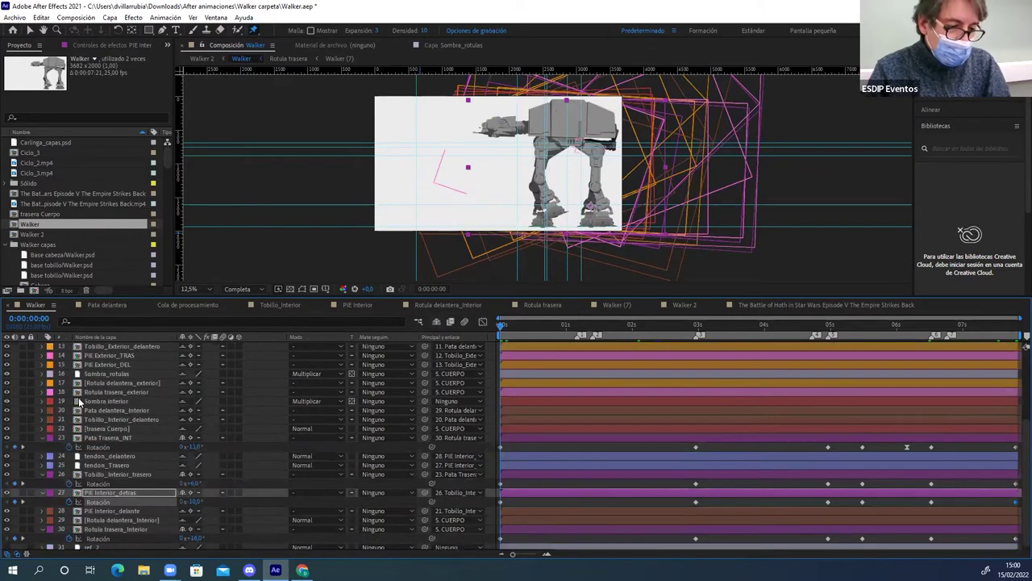
scroll(98, 466, "down", 2)
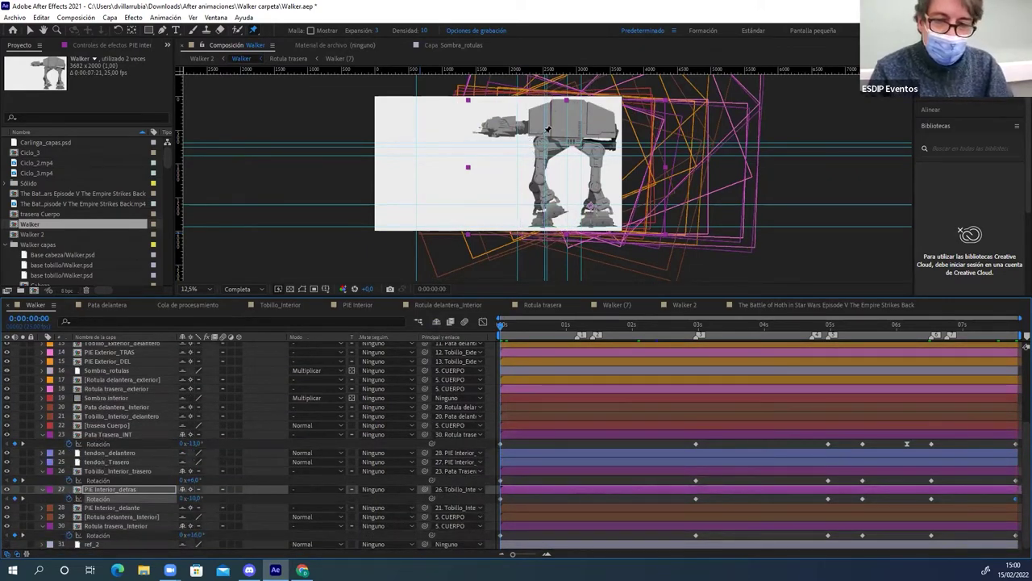
left_click(483, 321)
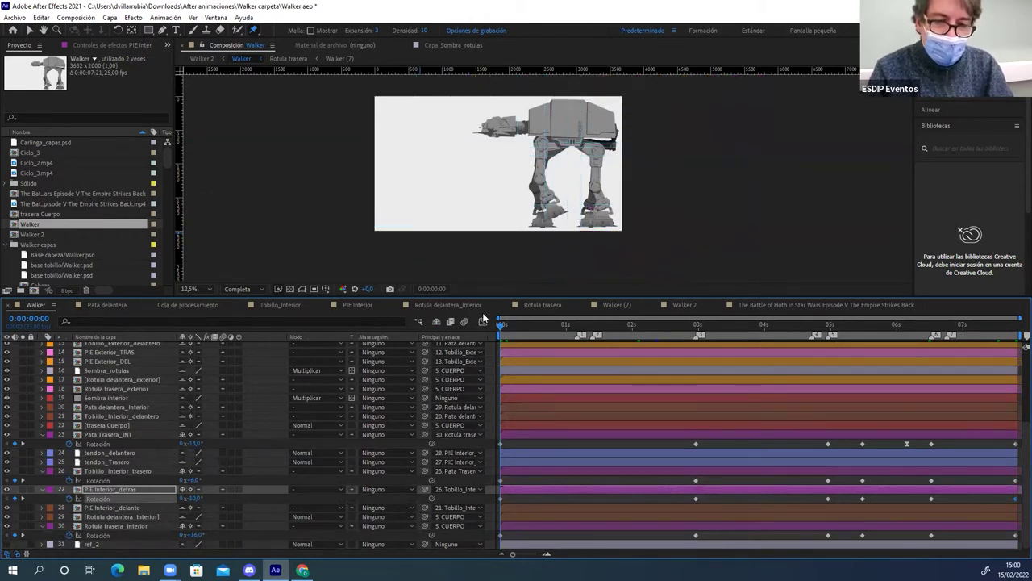
key("space")
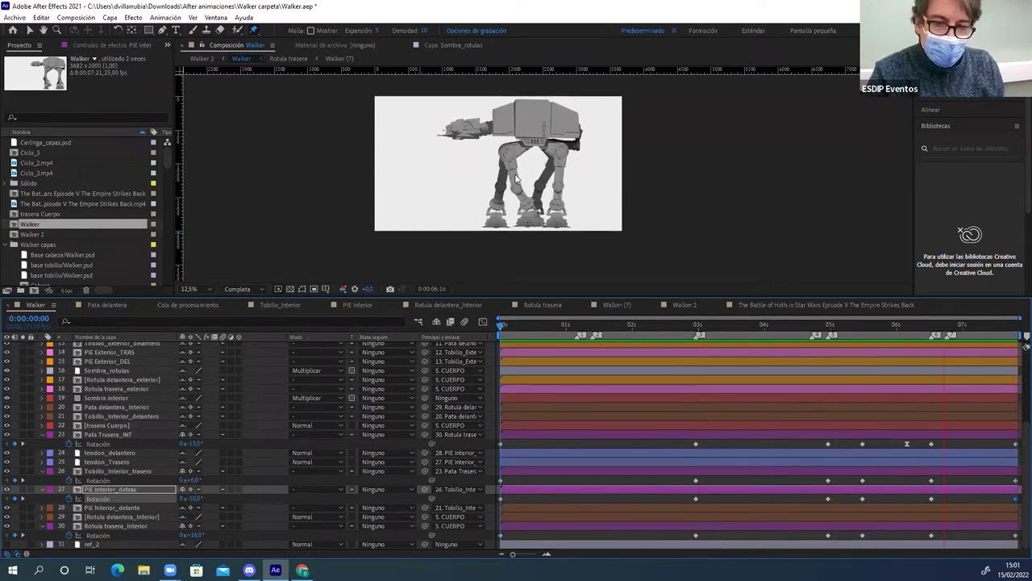
key("space")
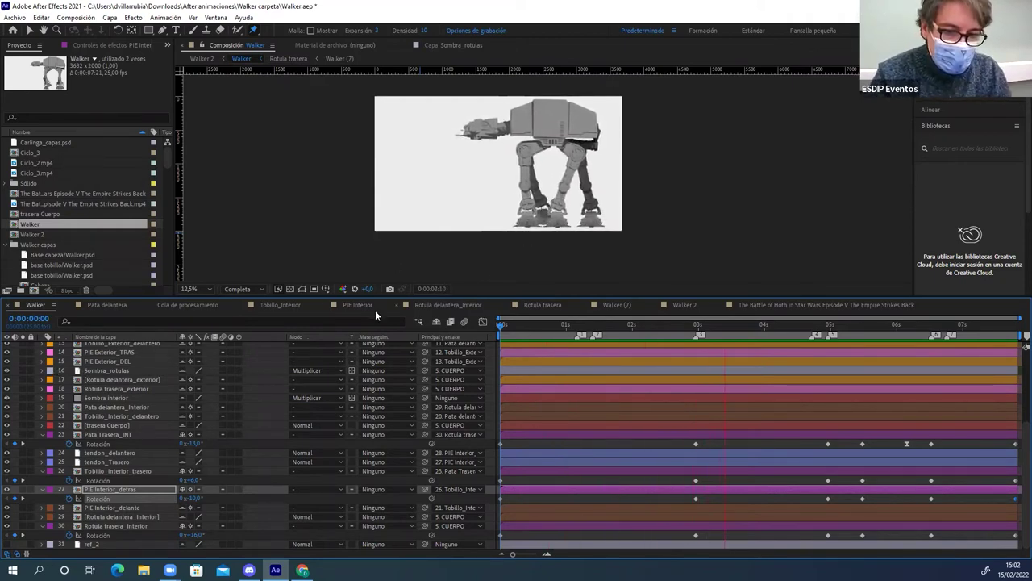
scroll(117, 397, "up", 5)
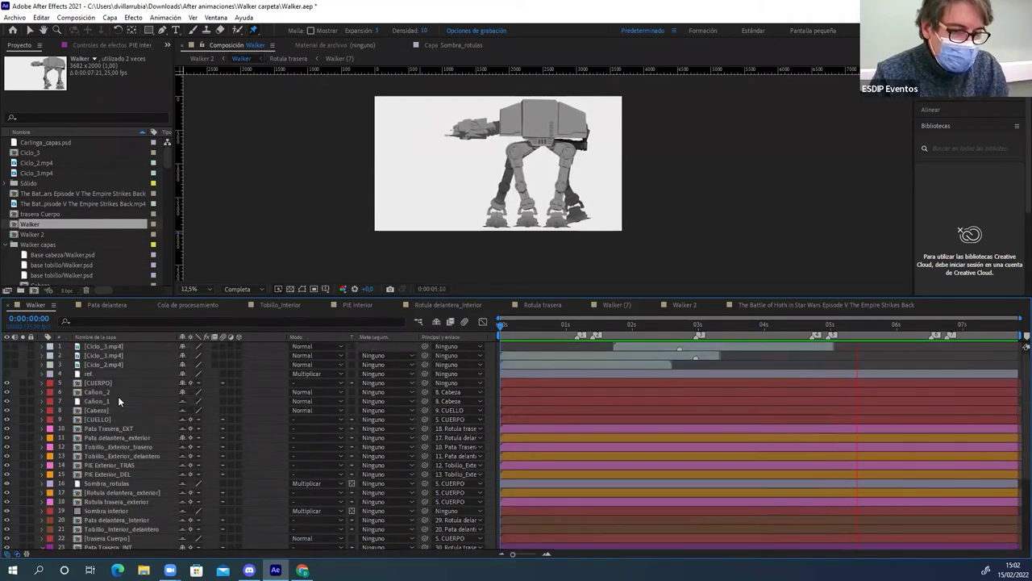
Mark Ciclo_3.mp4 as shy, replay the walk preview, and hide shy layers, stopping at frame 12
left_click(183, 347)
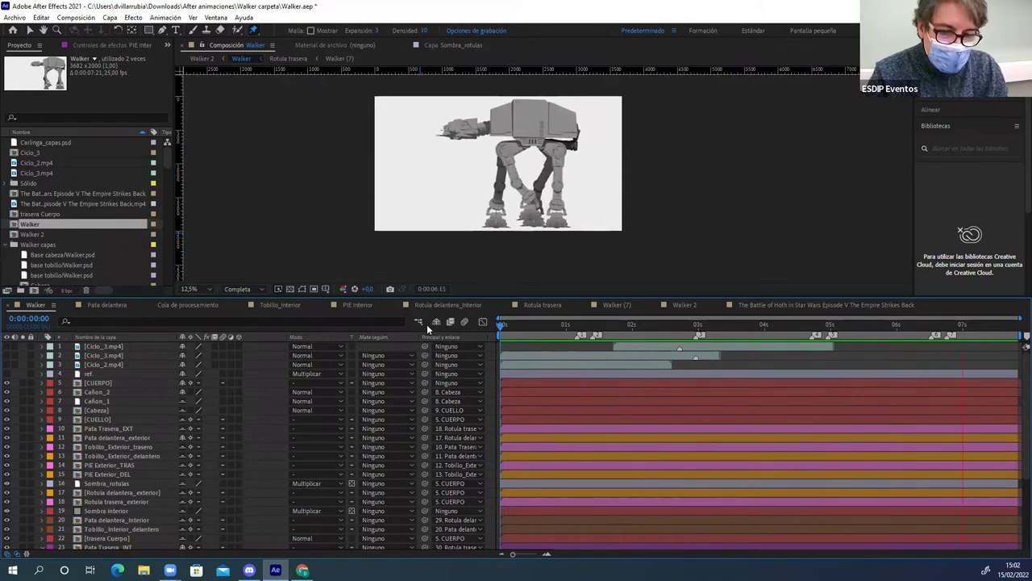
key("space")
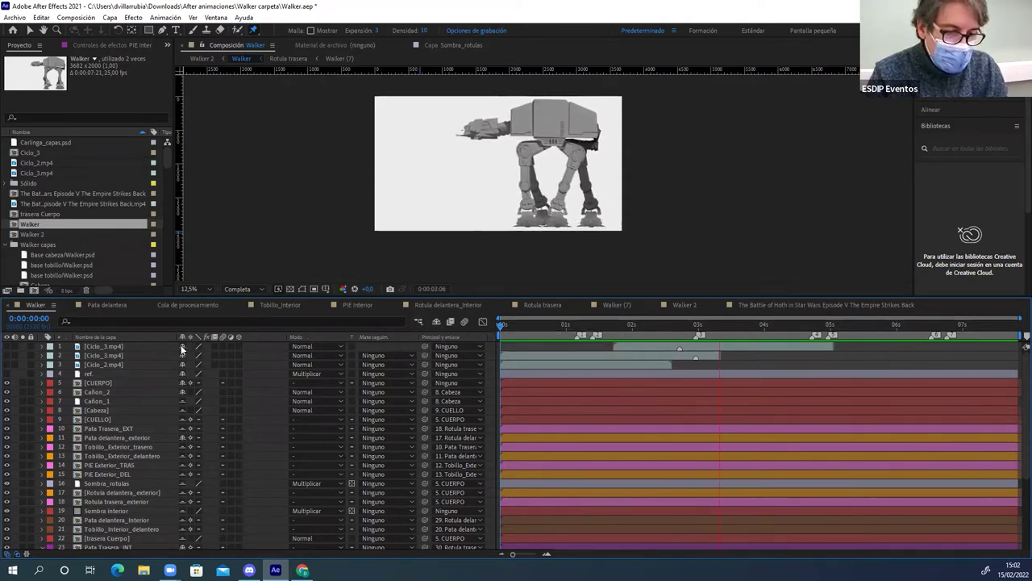
left_click(437, 321)
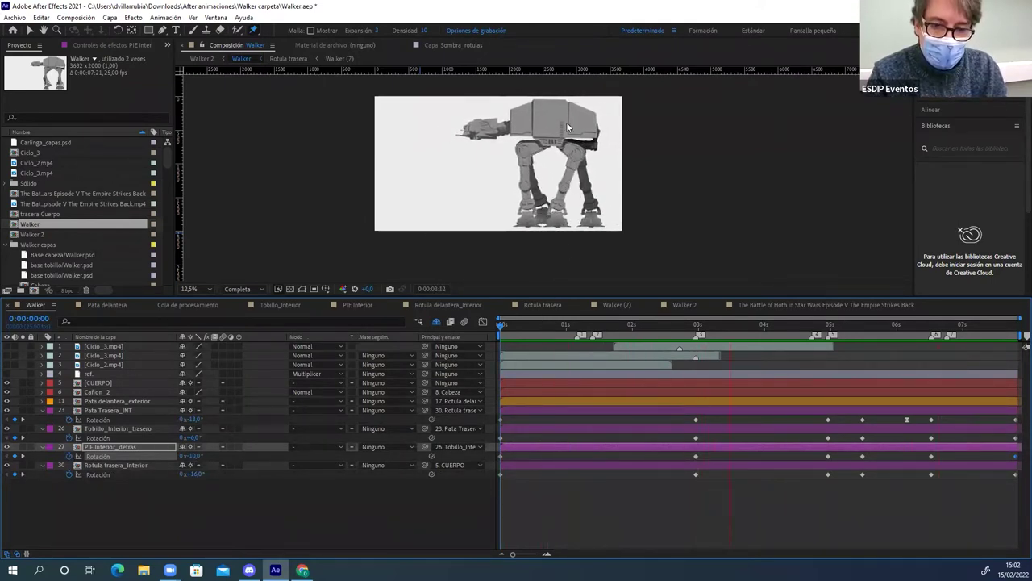
left_click(531, 325)
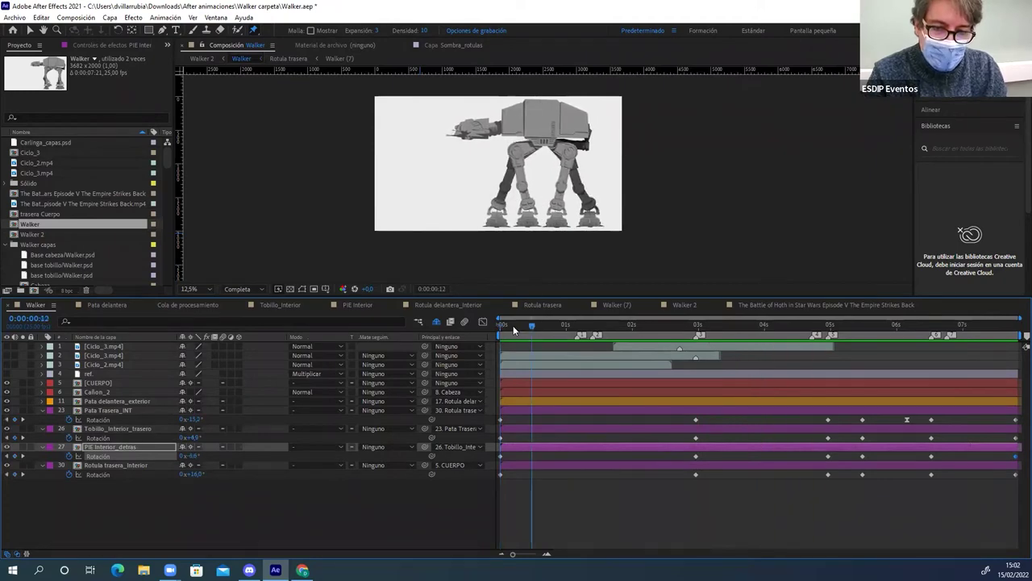
At frame 2, mark Pata delantera_exterior as shy and keep Pata Trasera_INT's Violet label
left_click(505, 325)
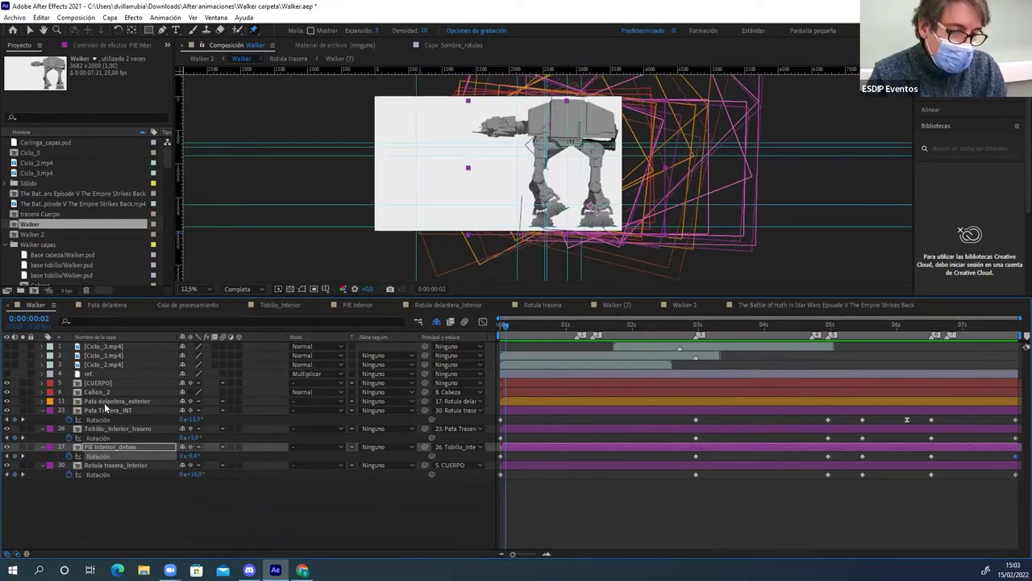
left_click(183, 401)
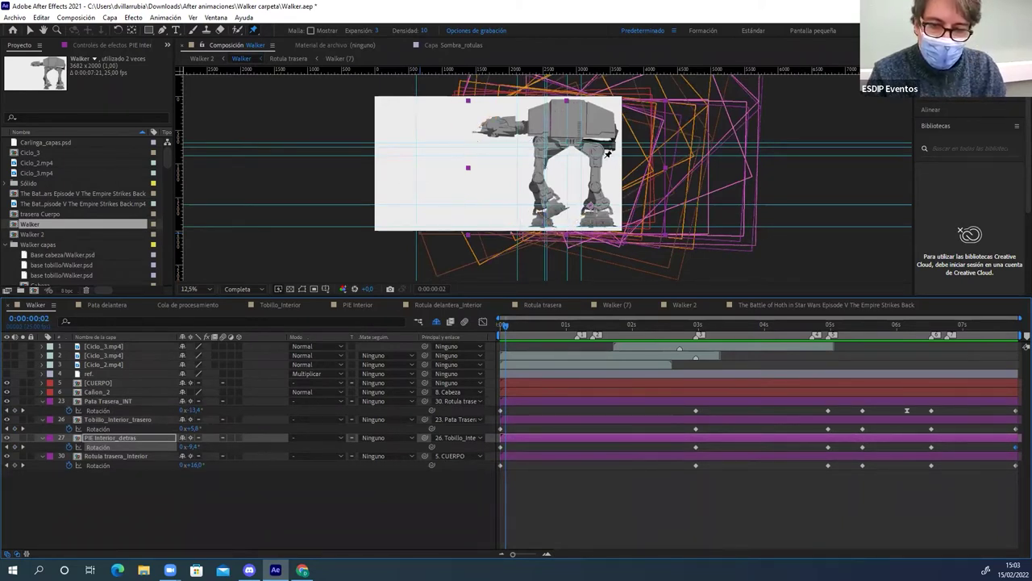
left_click(49, 400)
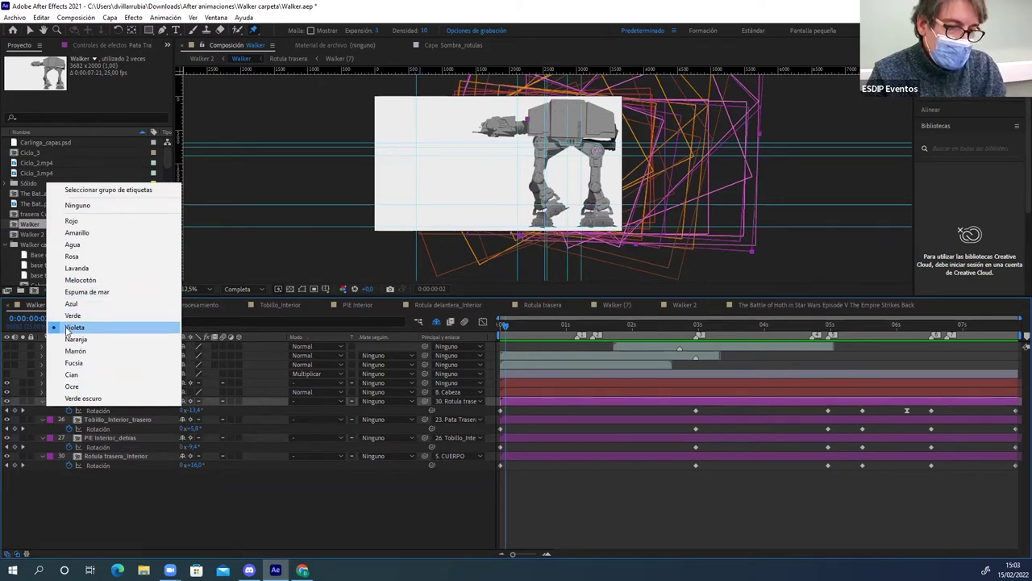
left_click(67, 328)
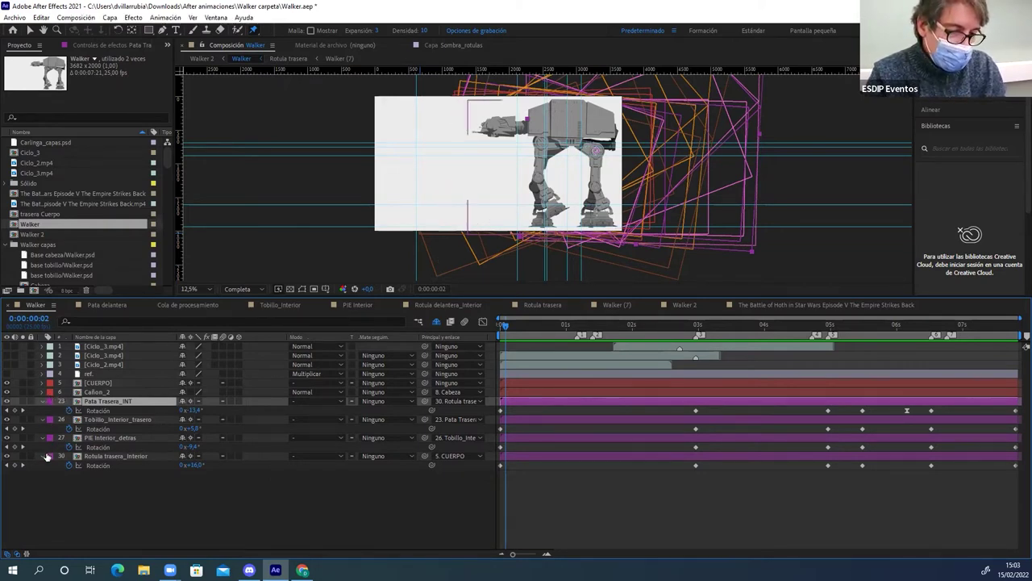
Show all layers, review them, then hide shy layers again, leaving the inner front-leg layers visible
left_click(436, 322)
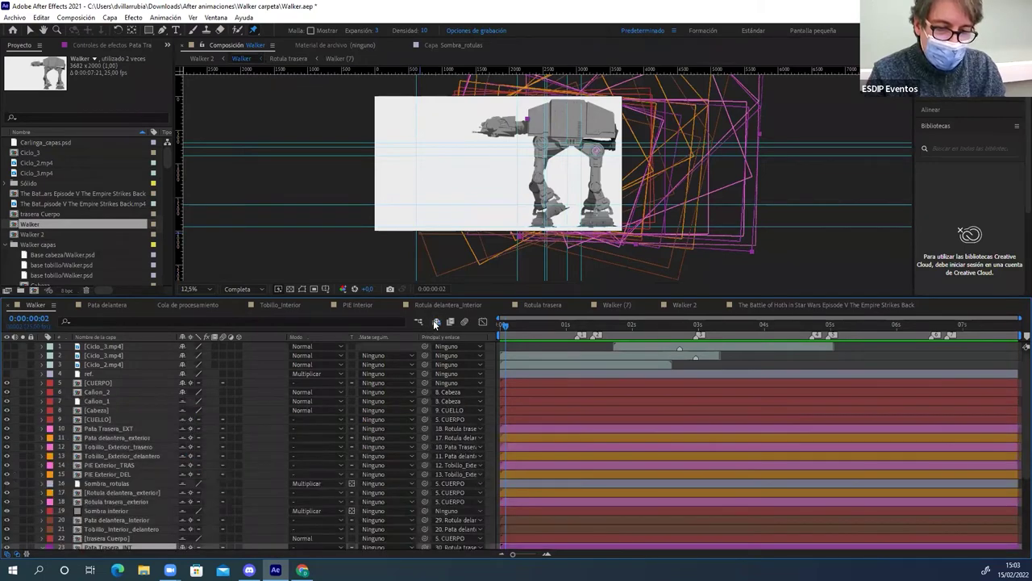
scroll(109, 479, "down", 2)
scroll(110, 479, "down", 3)
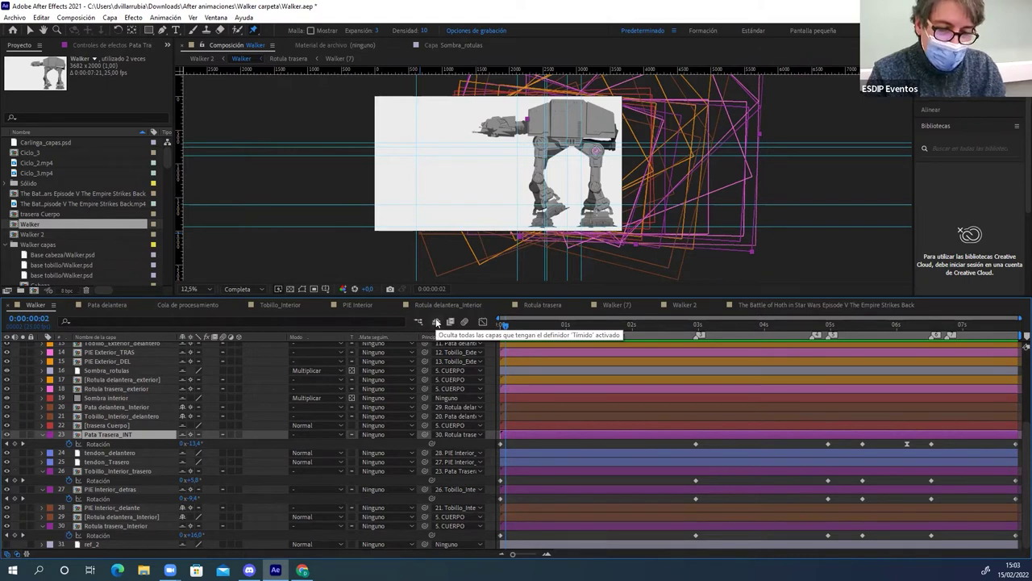
left_click(436, 321)
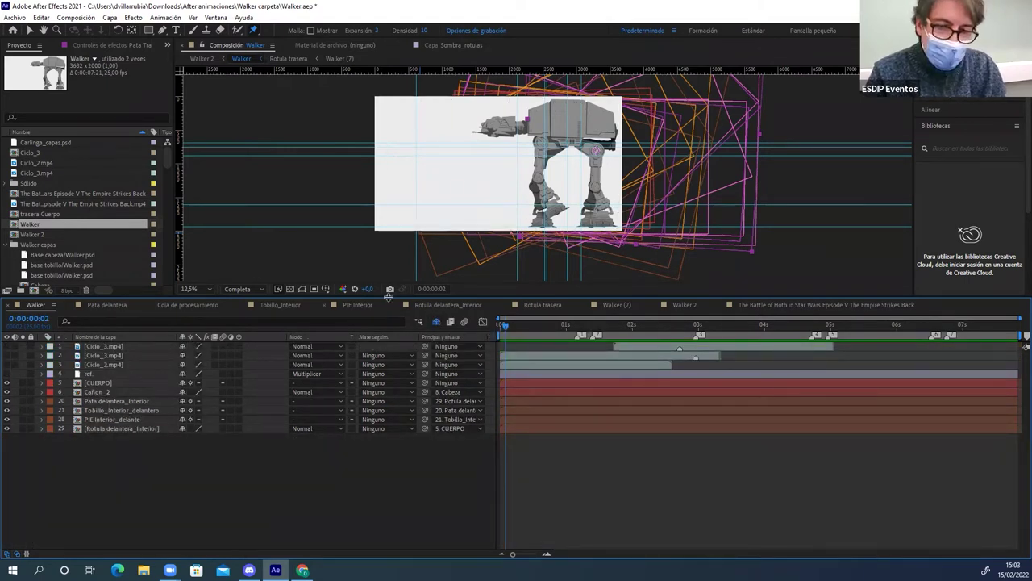
Reveal Pata delantera_Interior's Rotación keyframes and adjust its rotation value around 0:00:01:12
left_click(587, 323)
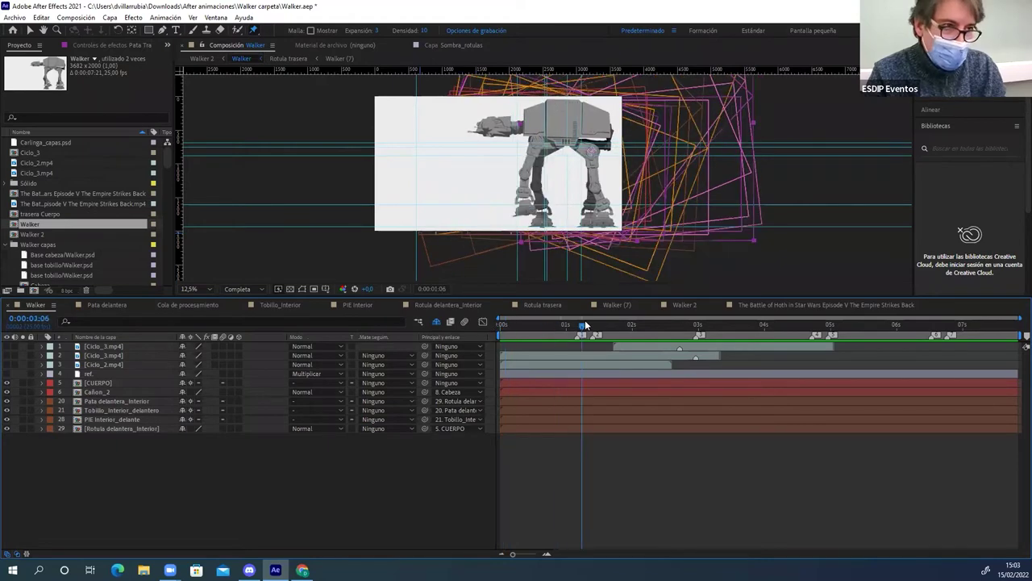
left_click(115, 398)
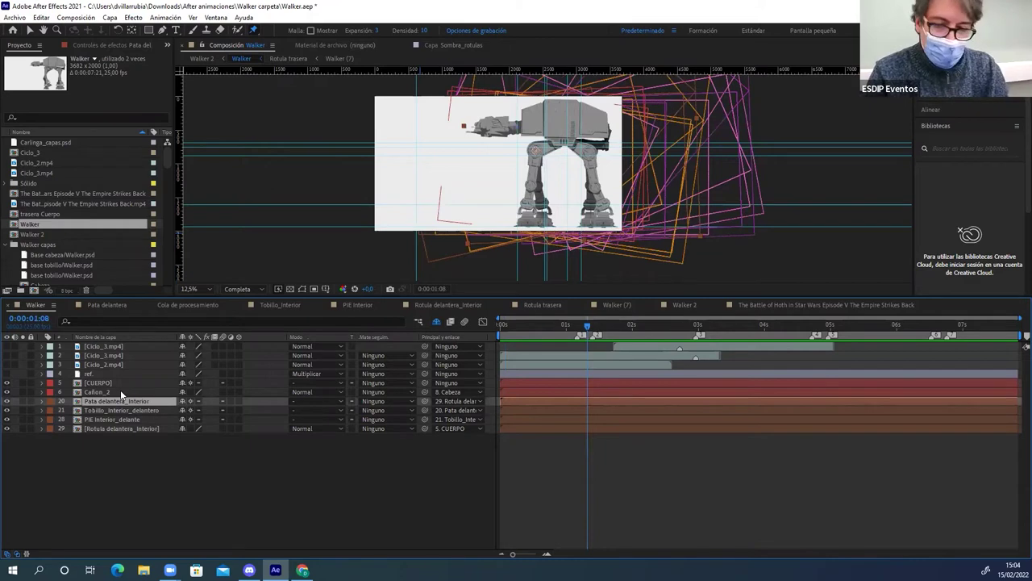
key("u")
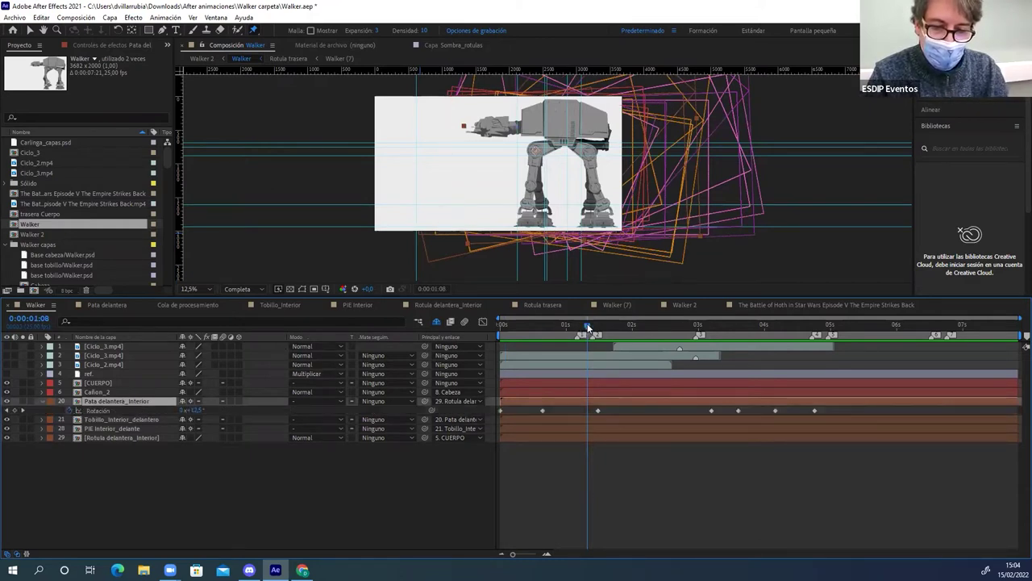
left_click_drag(588, 326, 598, 323)
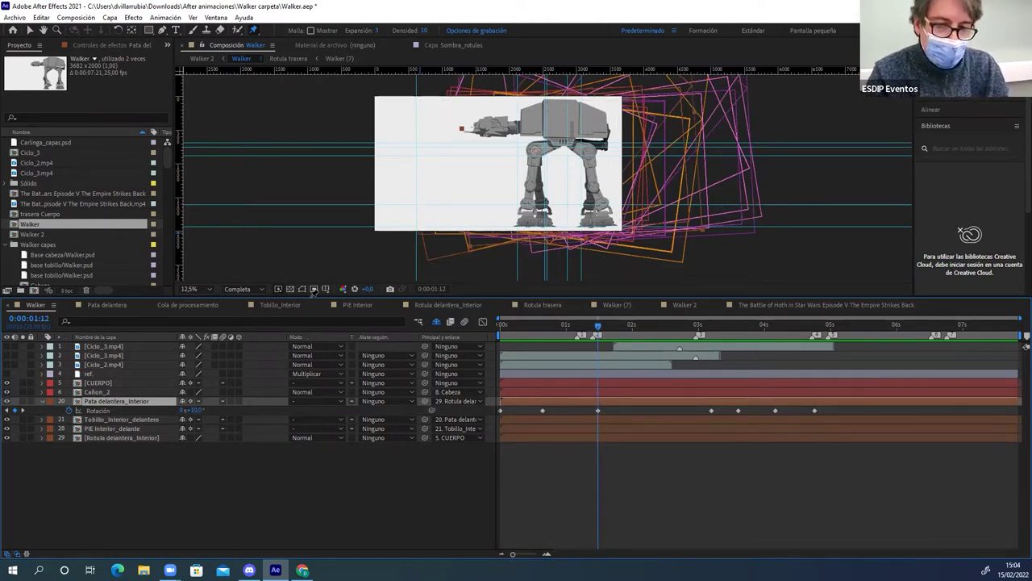
mouse_move(191, 409)
left_mouse_down()
mouse_move(212, 405)
mouse_move(177, 401)
left_mouse_up()
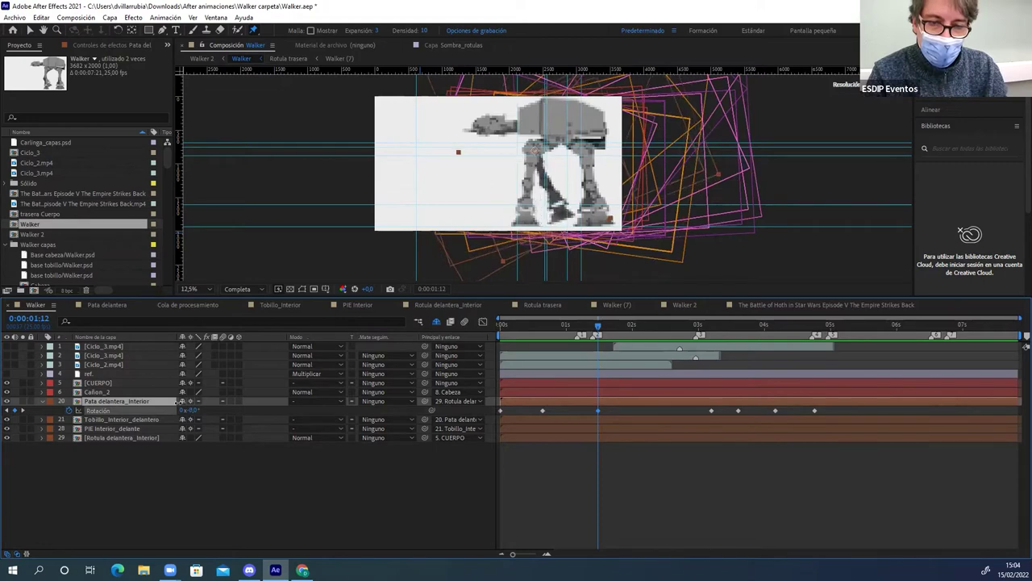
left_click_drag(176, 402, 182, 402)
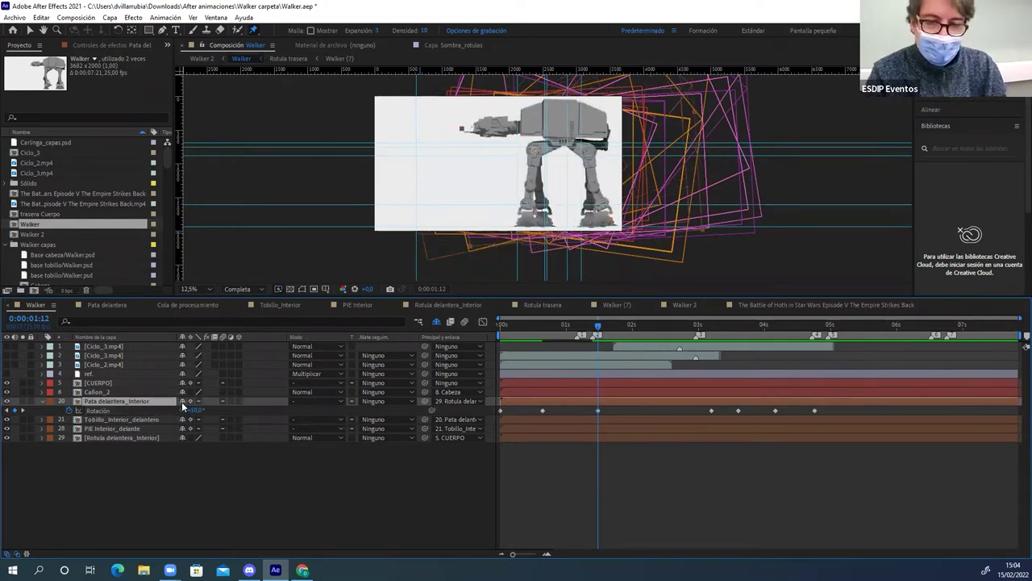
Play the walk cycle from the start, stop near 0:00:01:05, and show shy layers again
left_click(502, 325)
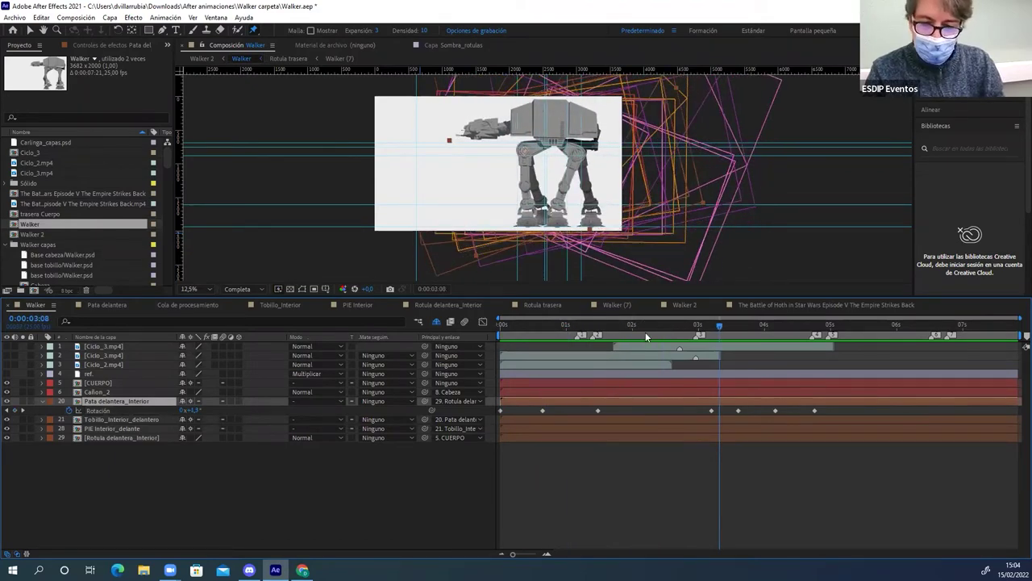
left_click(500, 325)
key("space")
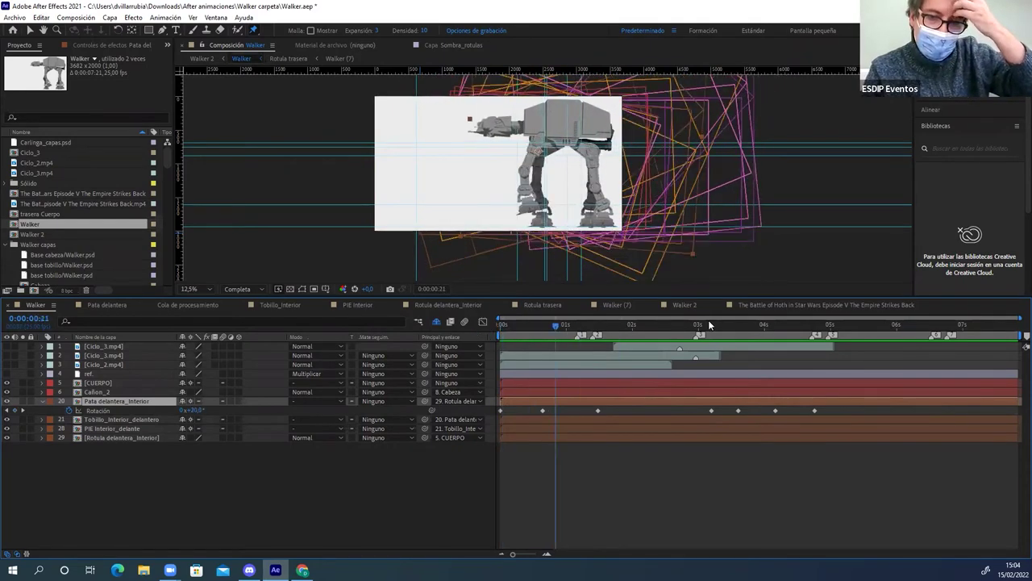
left_click(580, 324)
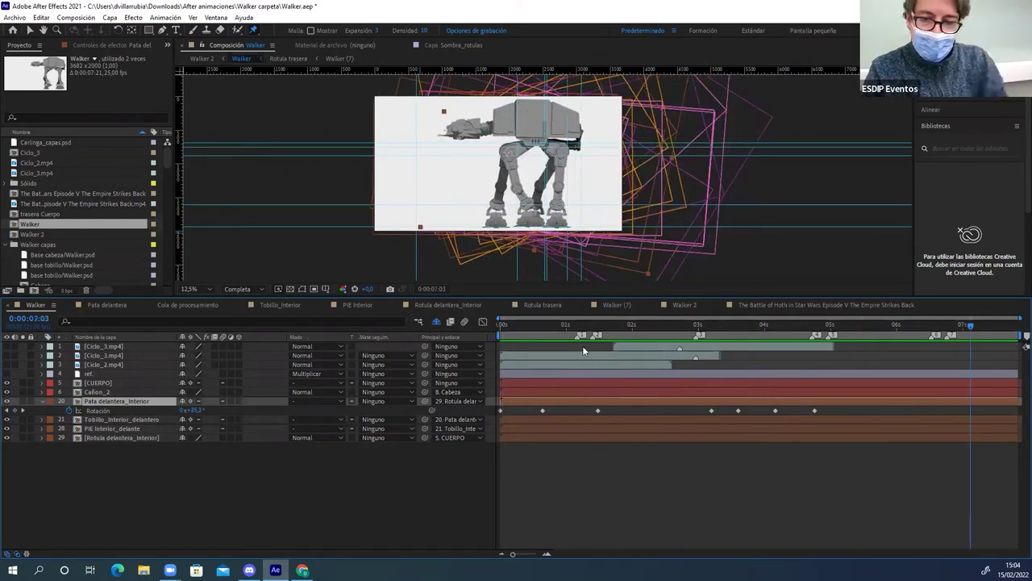
left_click(436, 321)
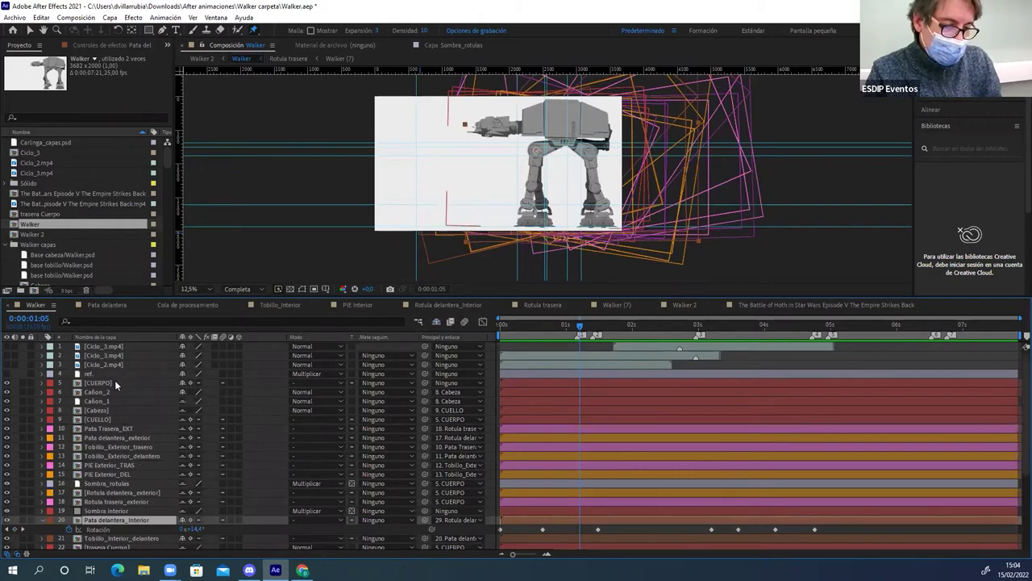
Reveal the Rotación keyframes on all leg layers with U and scroll through them
key("u")
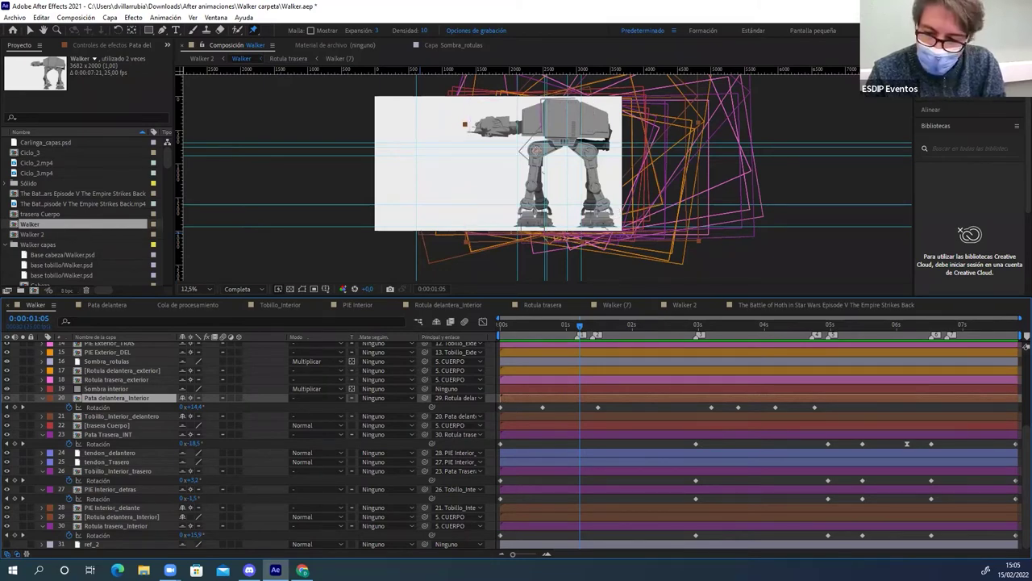
scroll(1016, 436, "down", 3)
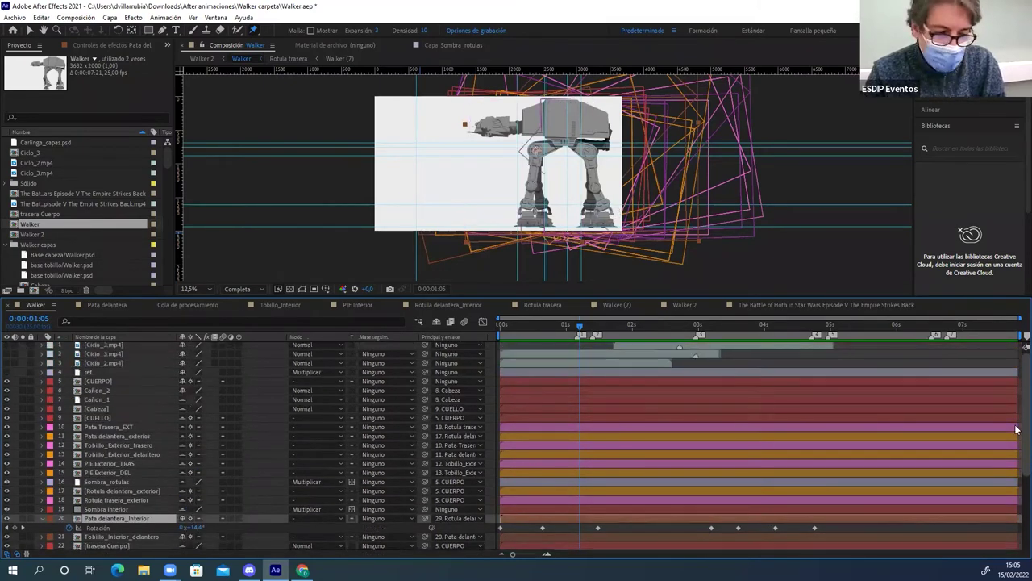
scroll(318, 539, "up", 3)
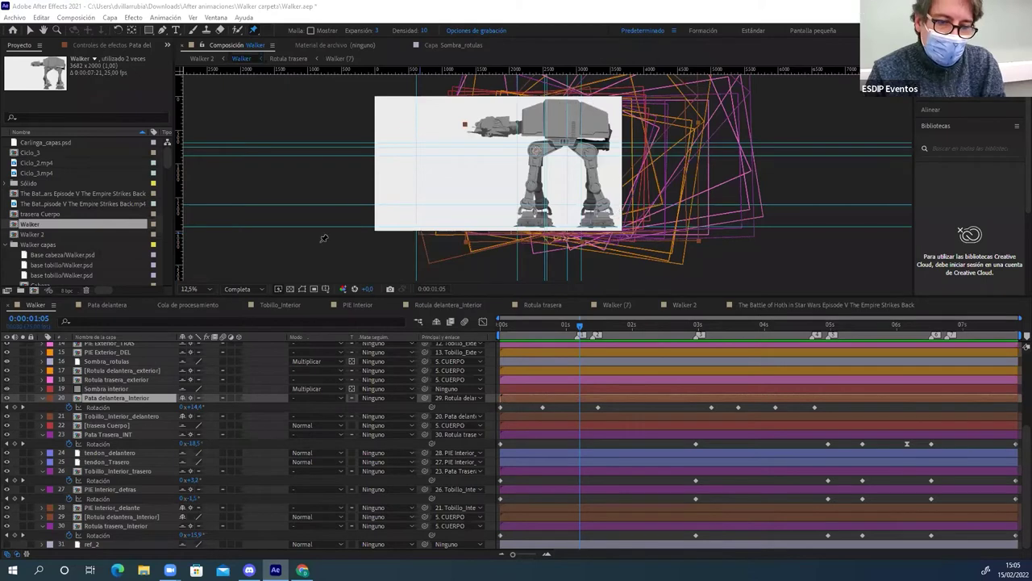
left_click(290, 290)
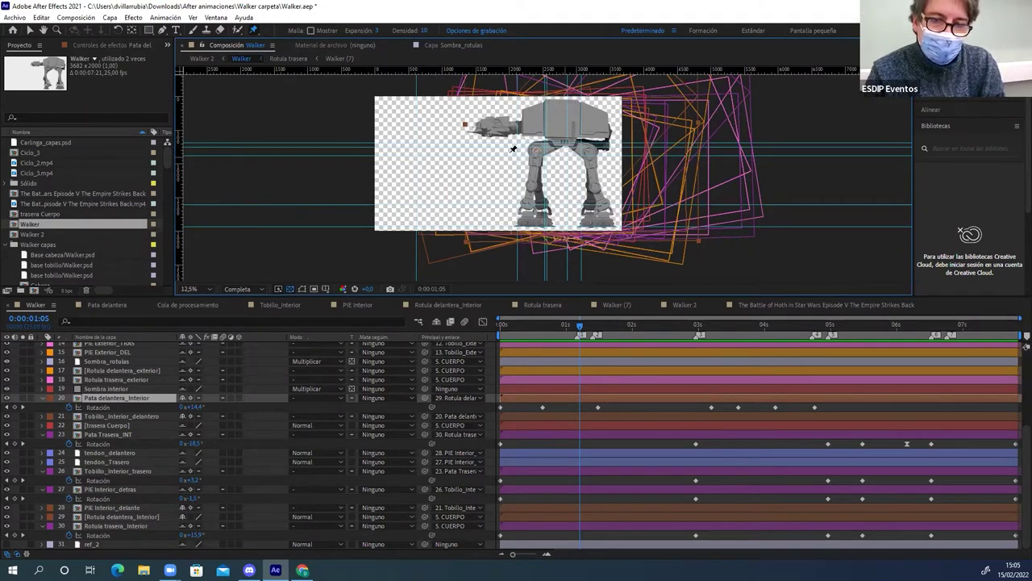
left_click(289, 289)
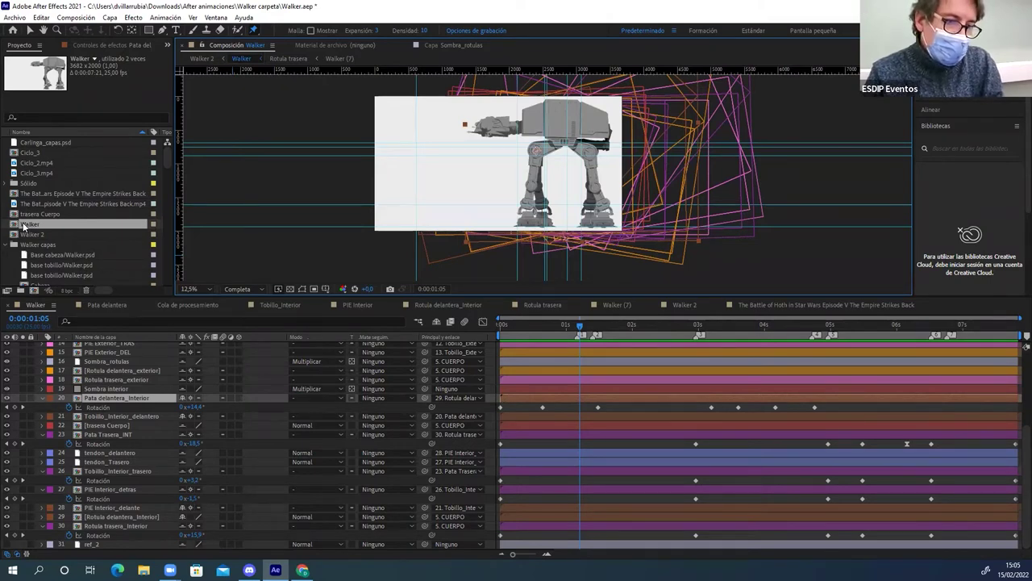
left_click(16, 196)
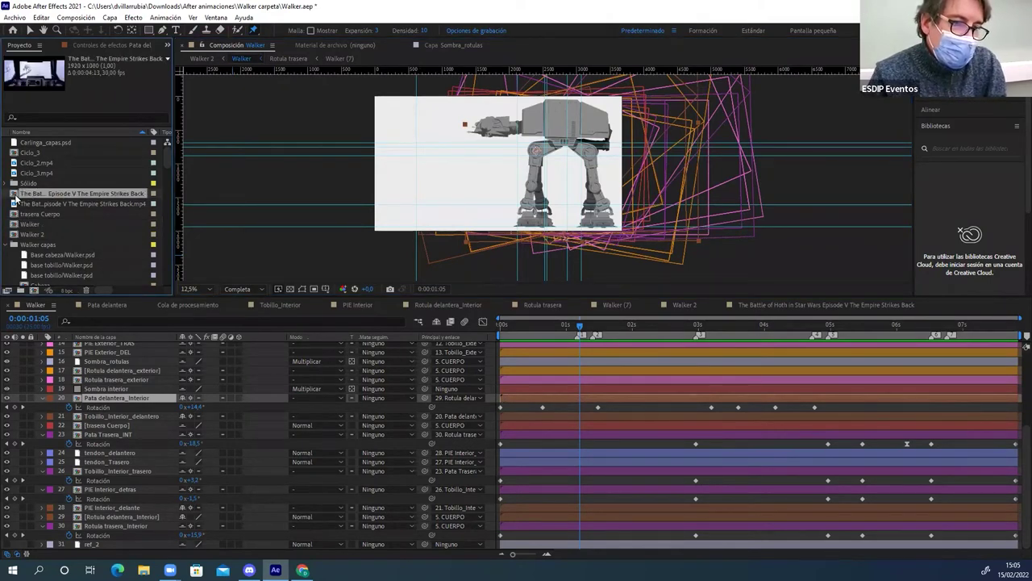
Open the Battle of Hoth comp, scrub through its footage, then select the Walker comp in the Project panel
double_click(15, 197)
left_click_drag(568, 327, 500, 324)
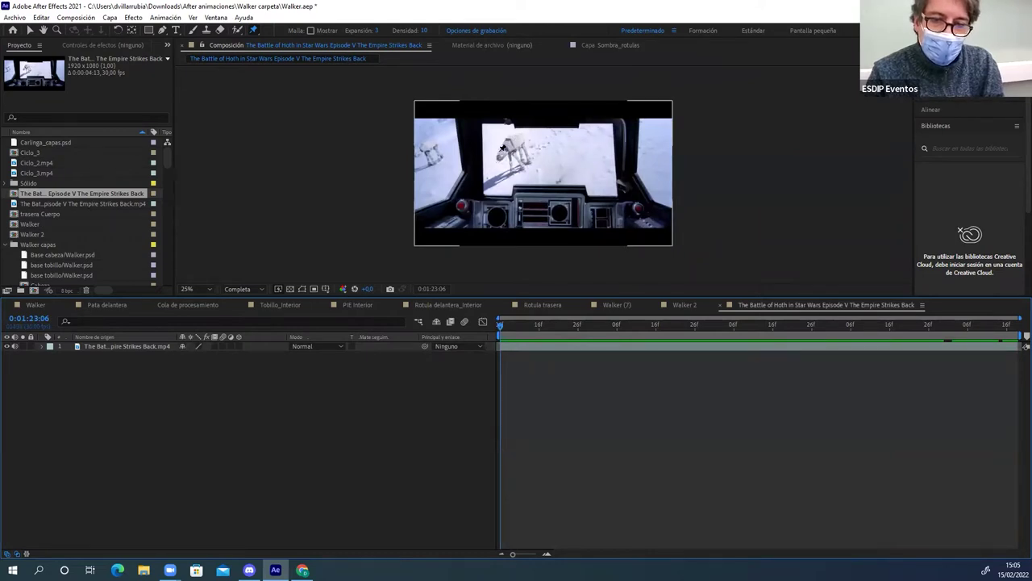
left_click_drag(506, 327, 626, 326)
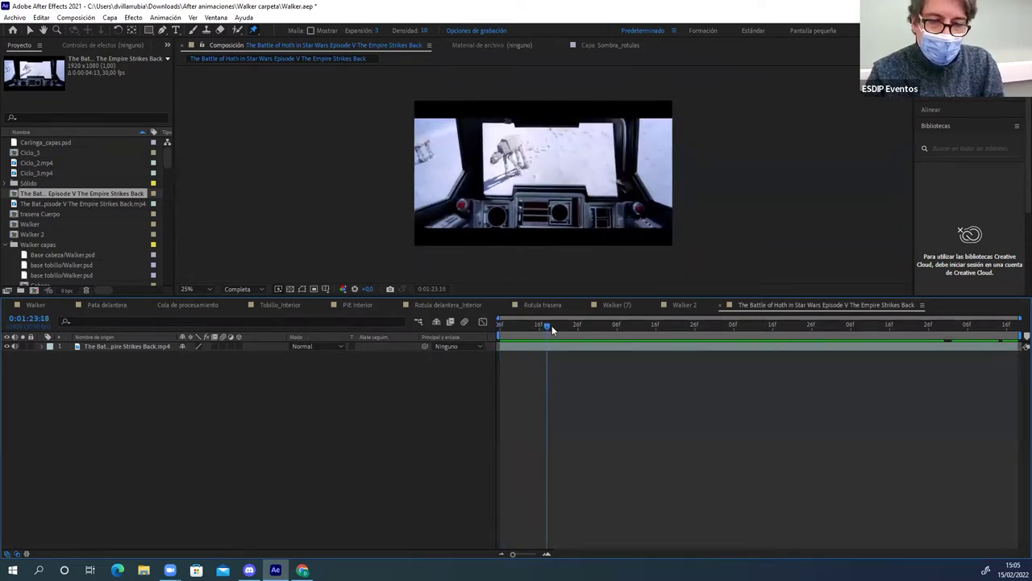
mouse_move(660, 326)
left_mouse_down()
mouse_move(1000, 319)
mouse_move(500, 324)
left_mouse_up()
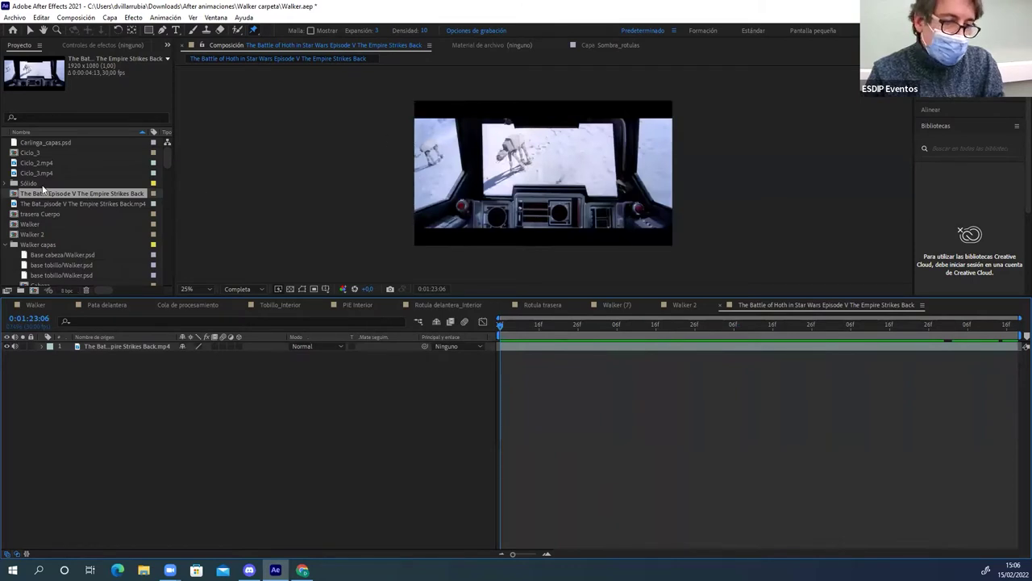
left_click(22, 226)
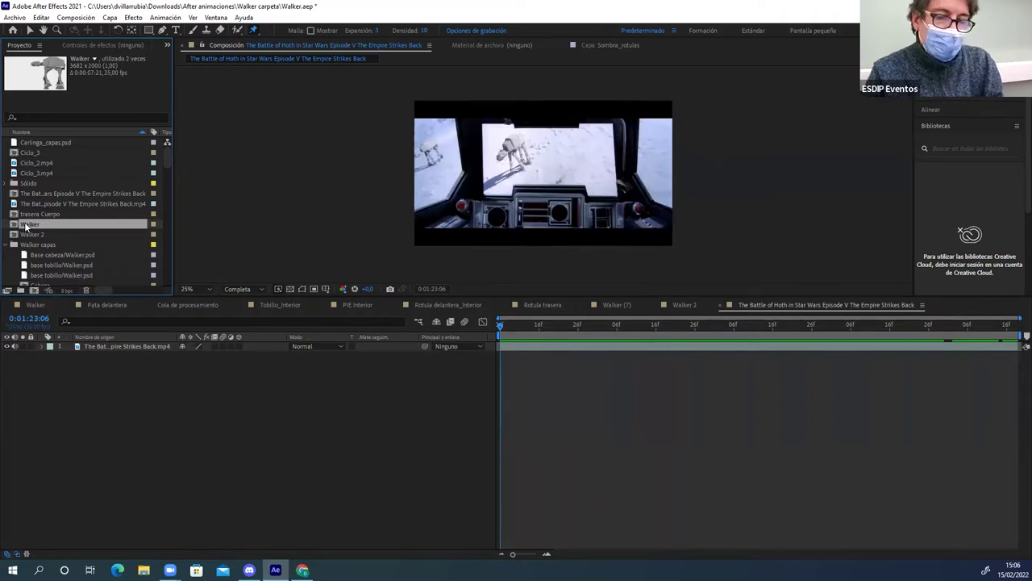
left_click(76, 17)
left_click(78, 33)
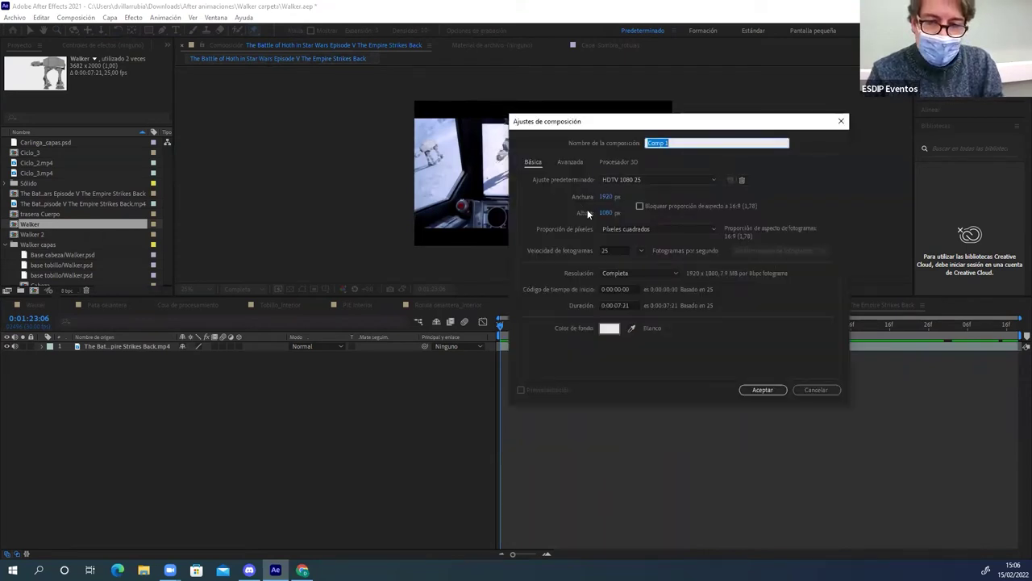
left_click(620, 179)
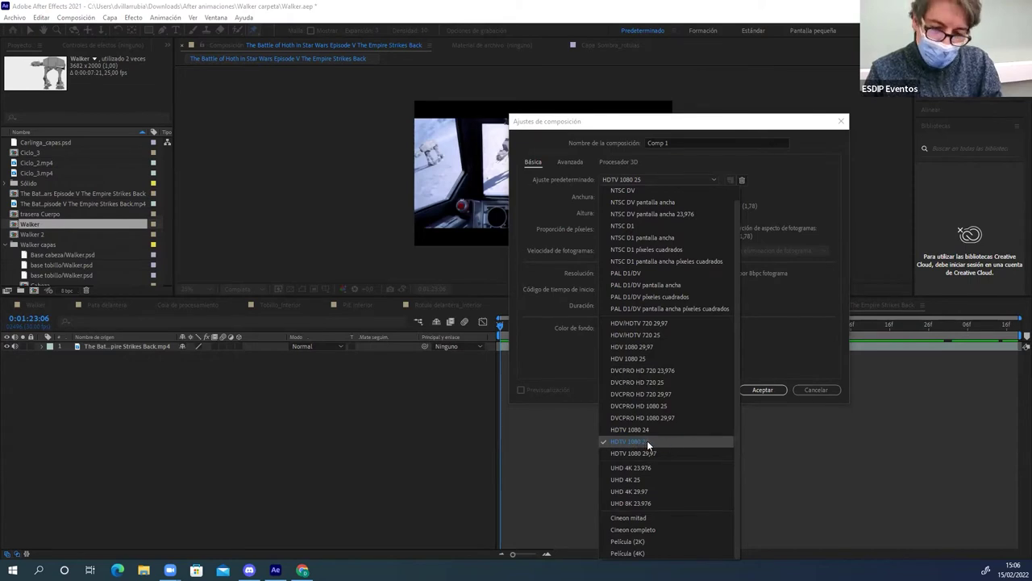
left_click(644, 441)
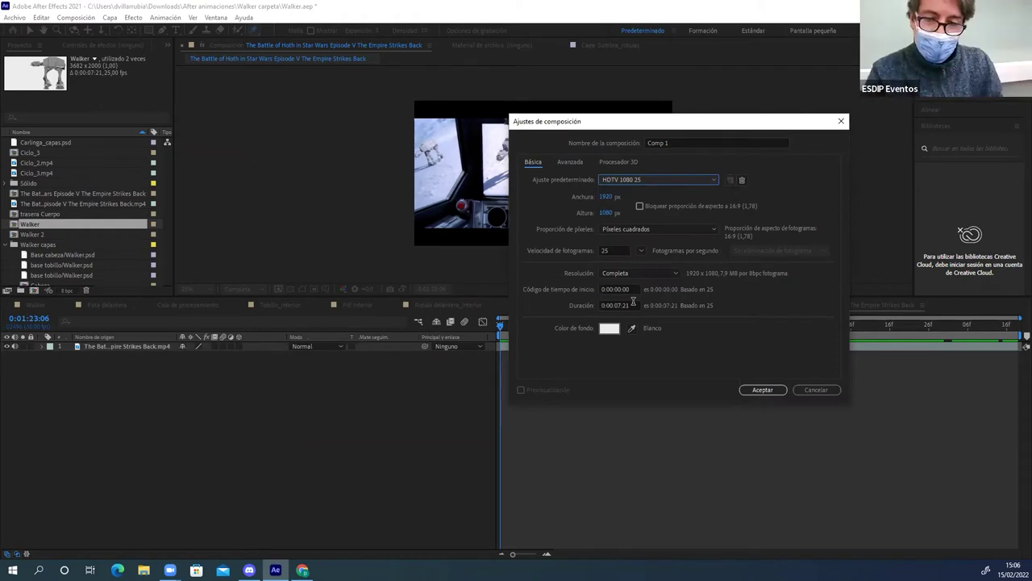
left_click(760, 388)
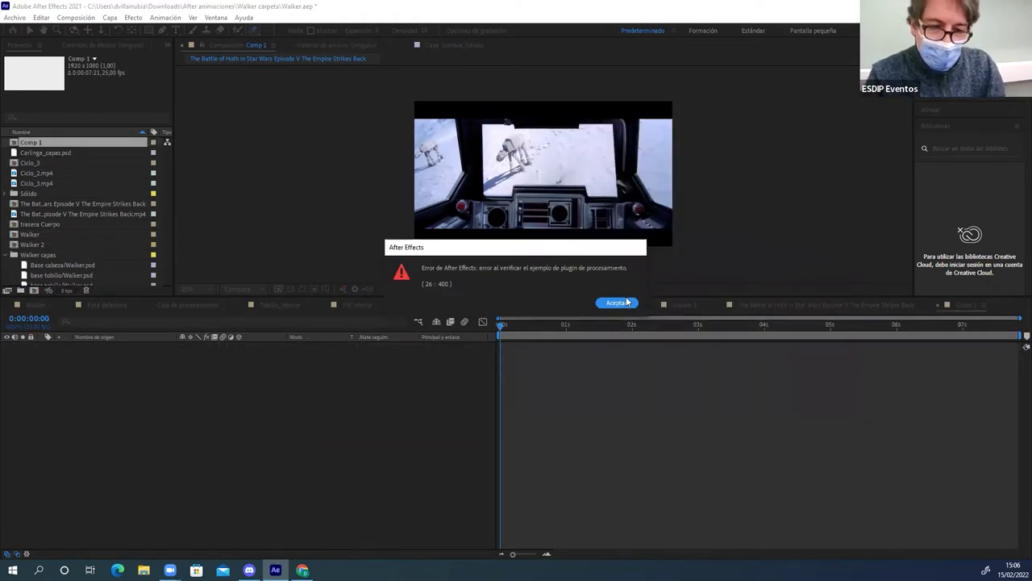
left_click(616, 302)
Add the Walker composition to Comp 1 as a layer and zoom the viewer out to see it whole
left_click(617, 302)
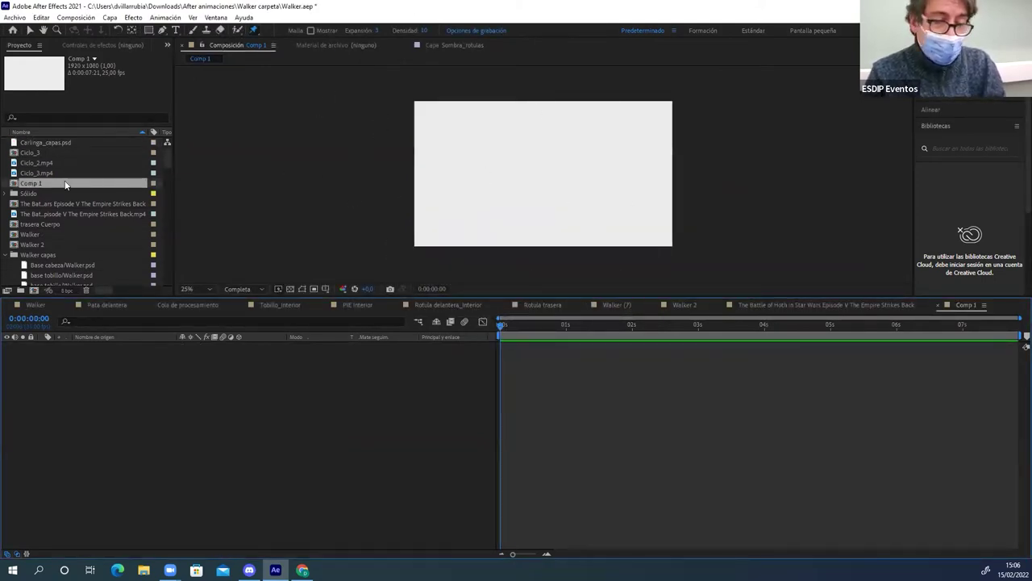
left_click_drag(31, 235, 246, 218)
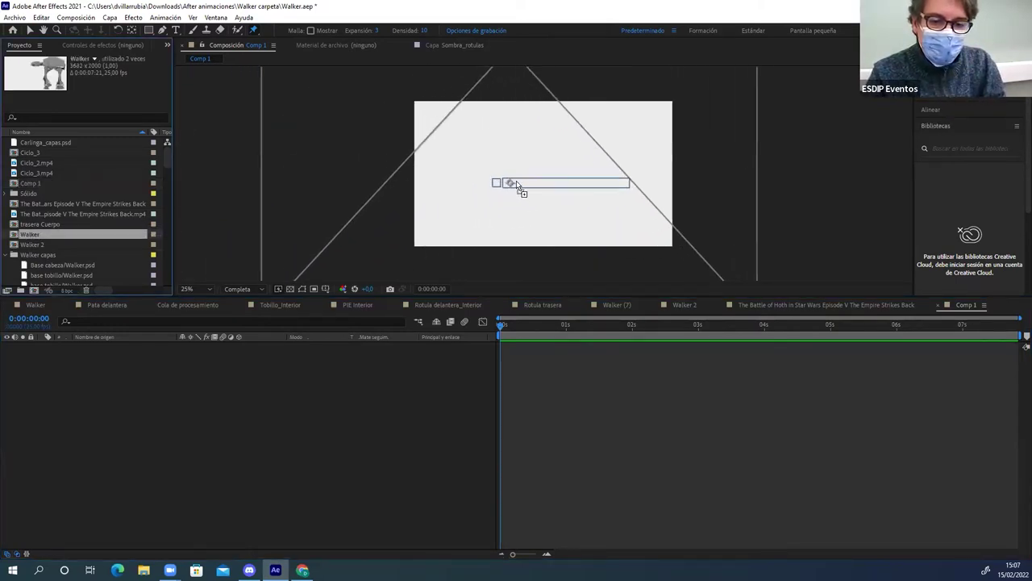
left_click_drag(246, 218, 532, 183)
key("comma")
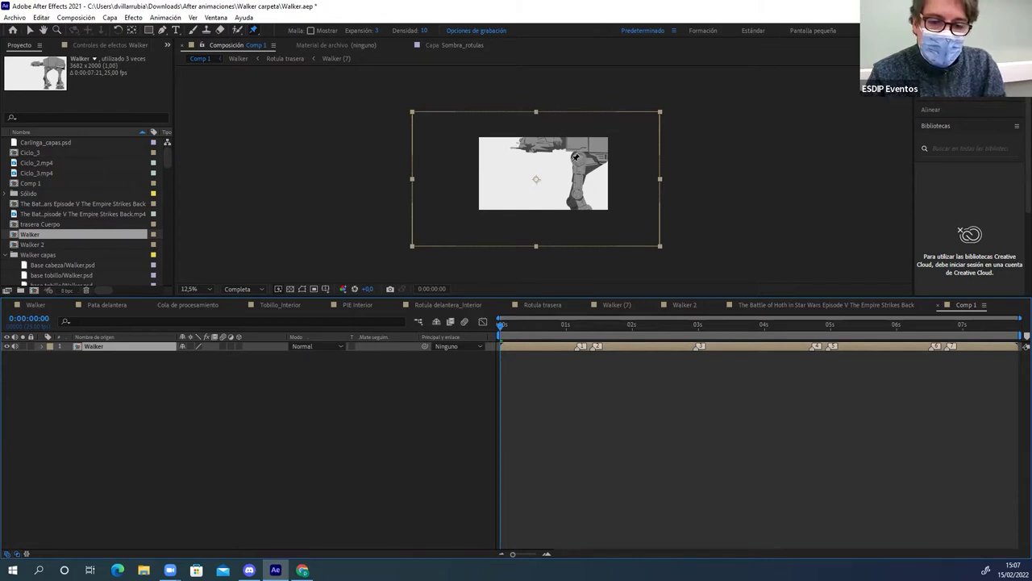
key("period")
key("comma")
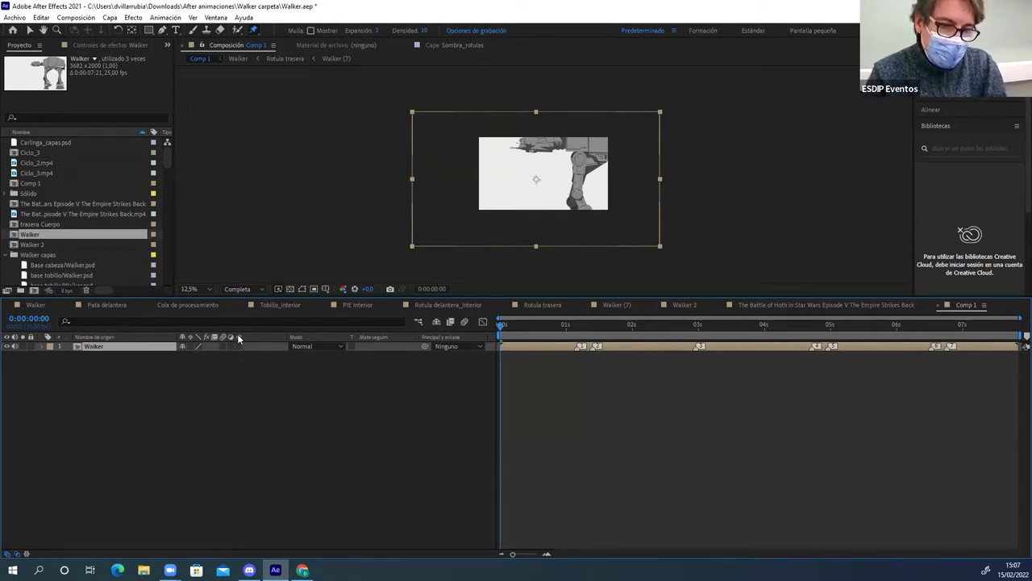
Turn on the 3D Layer switch for Walker and zoom the viewer in and out to check it
left_click(238, 346)
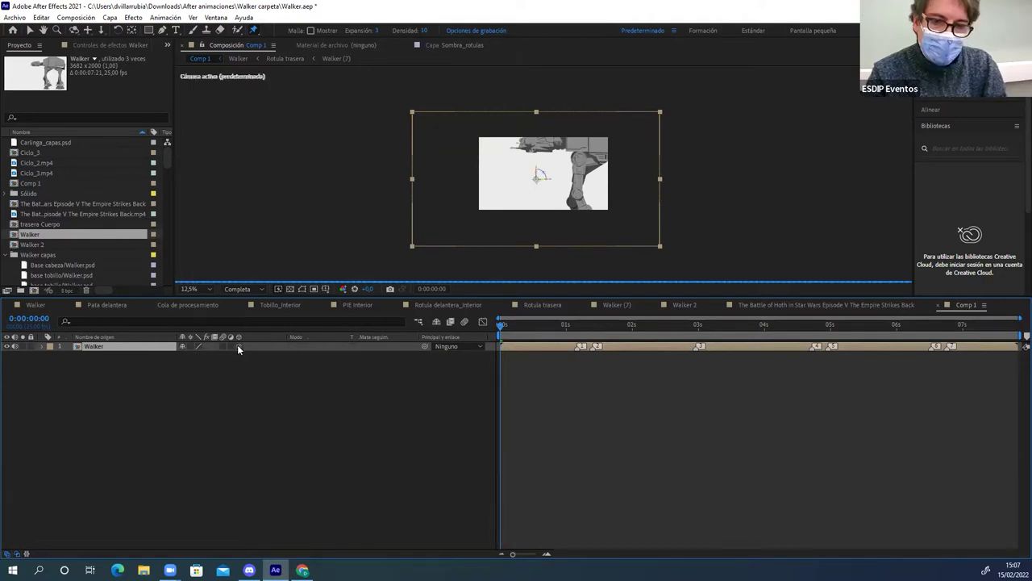
scroll(549, 174, "up", 4)
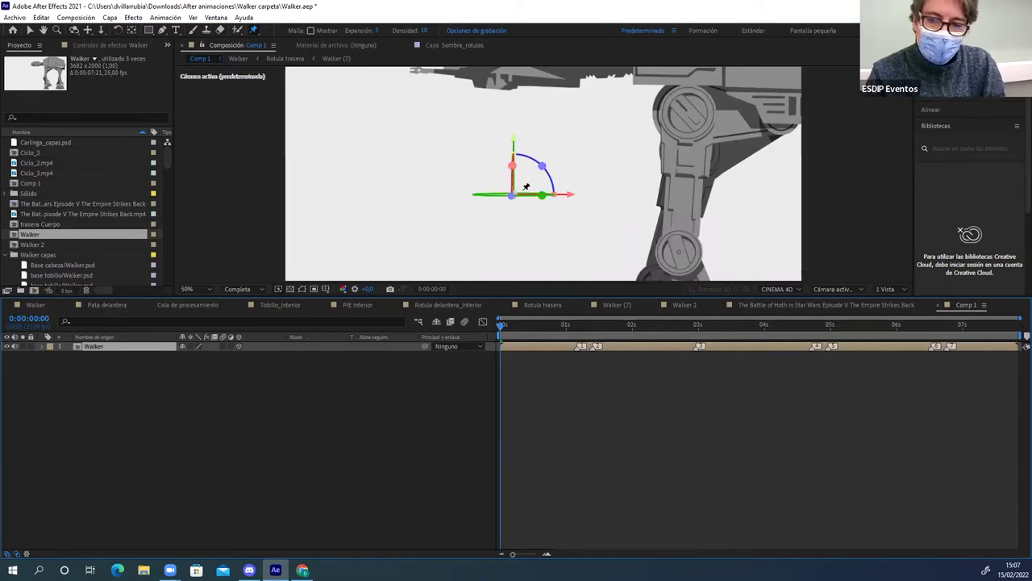
scroll(527, 187, "down", 2)
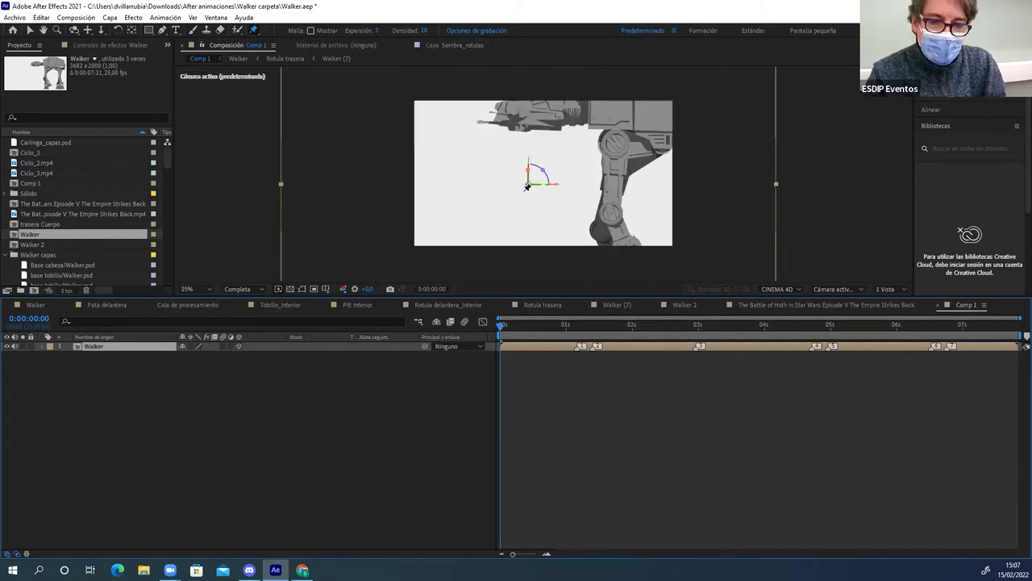
scroll(528, 187, "down", 1)
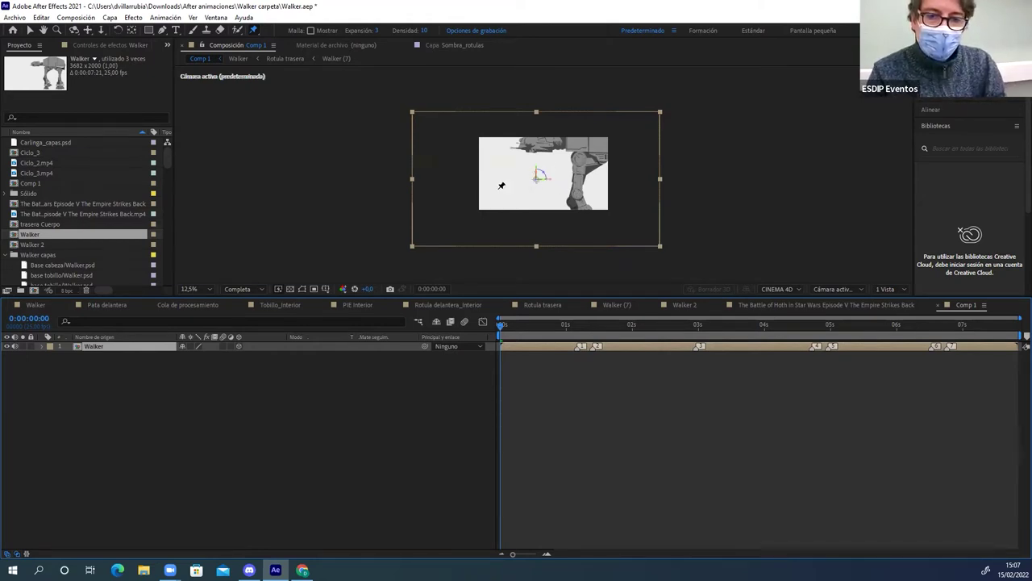
Open the Battle of Hoth composition and scrub its footage forward to 0:01:26:24
double_click(13, 204)
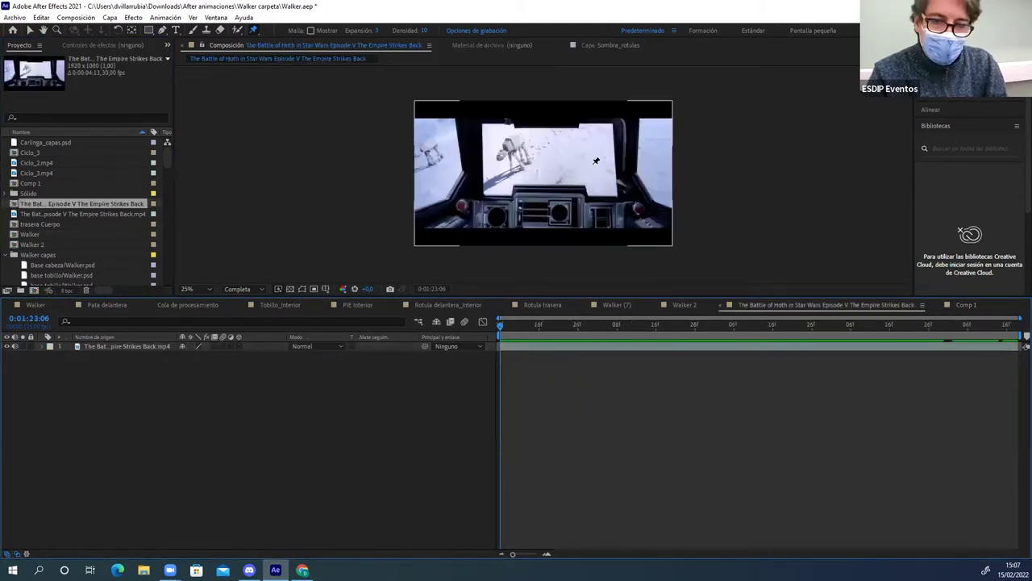
left_click_drag(532, 324, 922, 295)
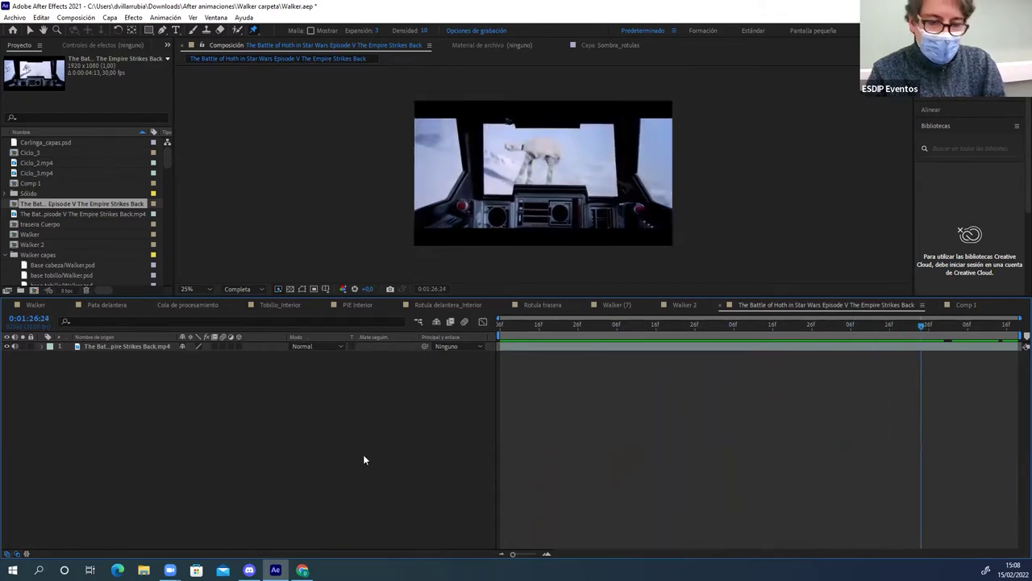
mouse_move(301, 571)
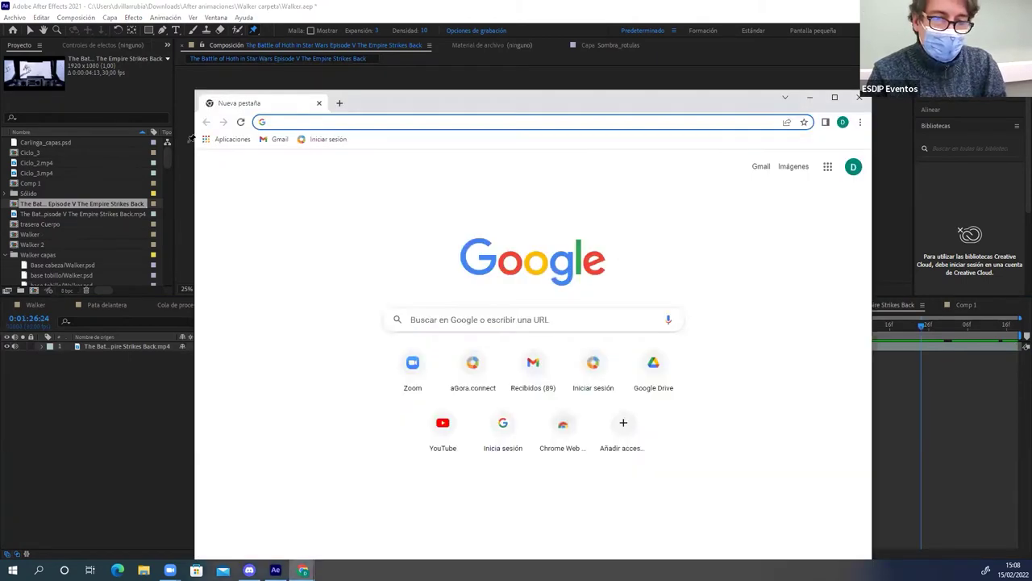
Search Google Images for 'glaciar', filtered to large size (Tamaño > Grandes)
key("alt+Tab")
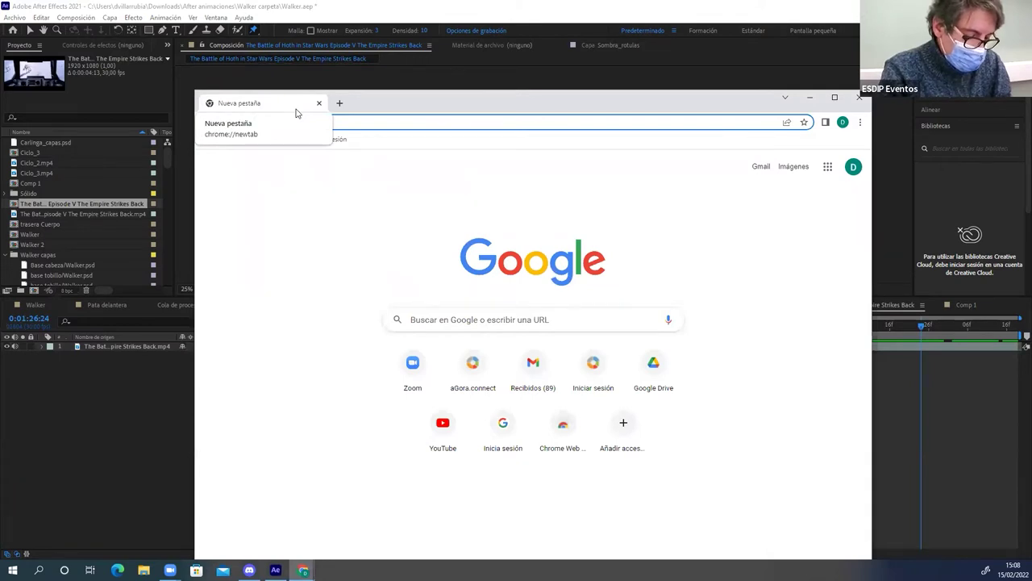
type("glaciar")
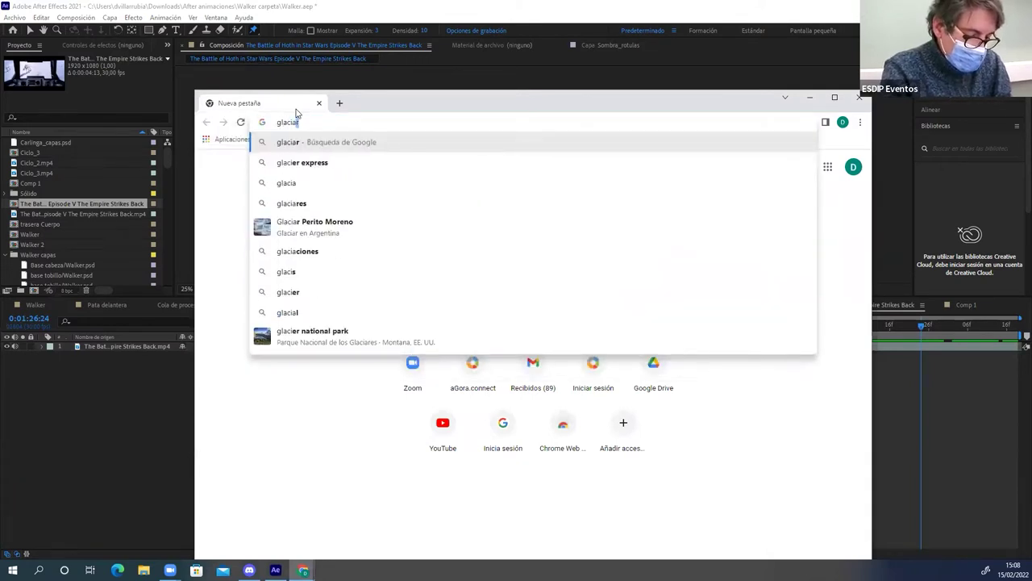
key("Return")
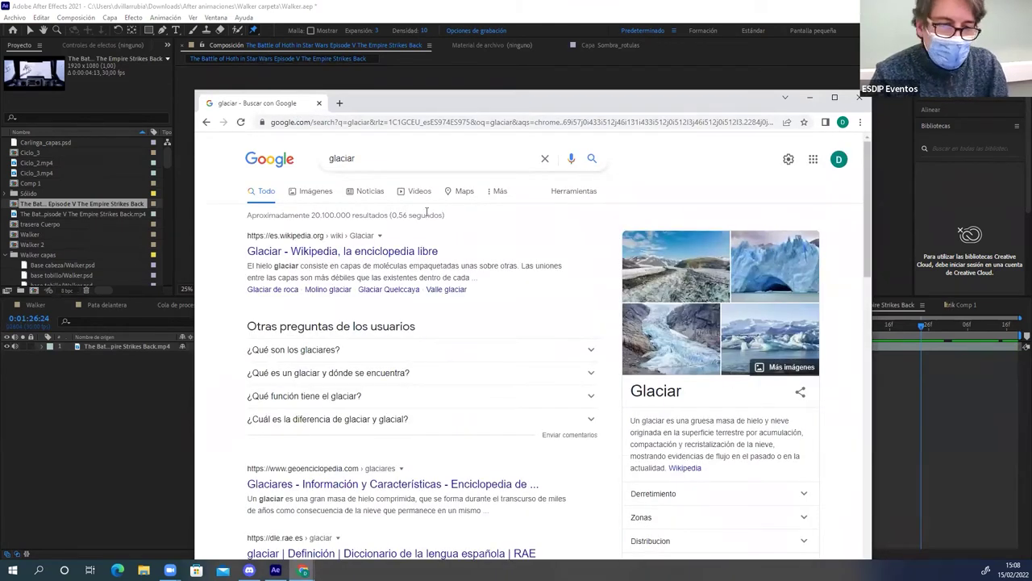
left_click(306, 191)
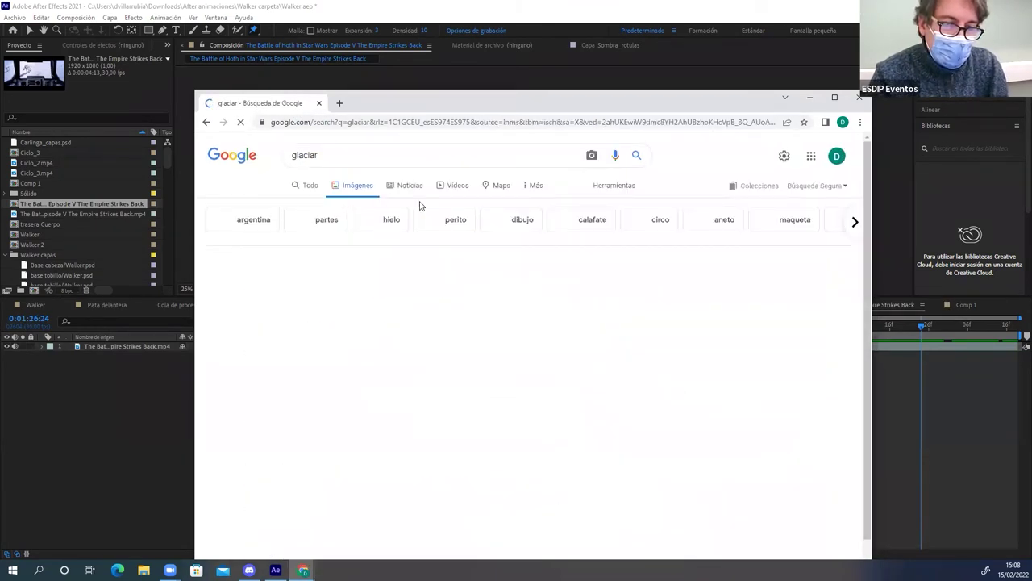
left_click(613, 186)
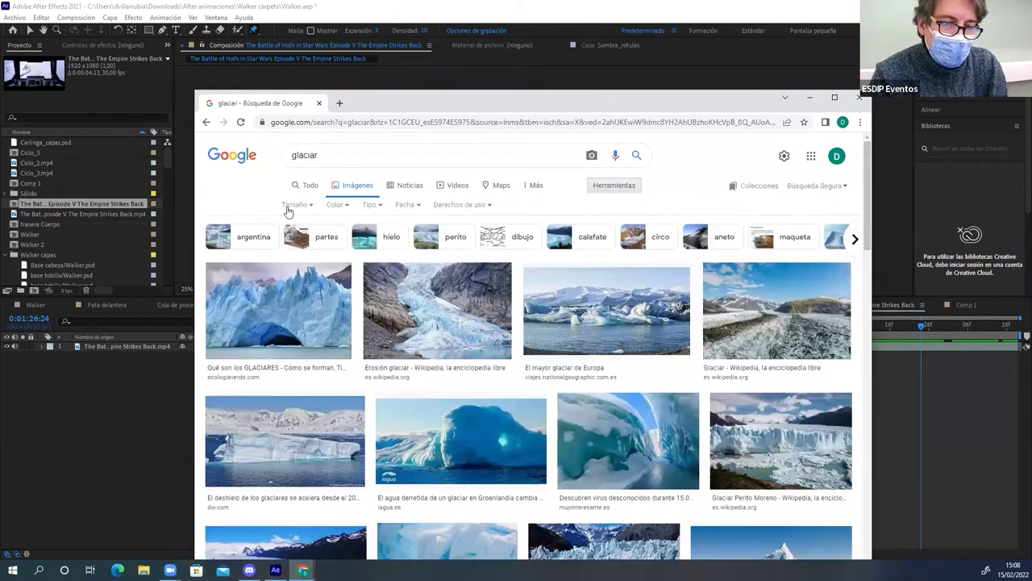
left_click(292, 206)
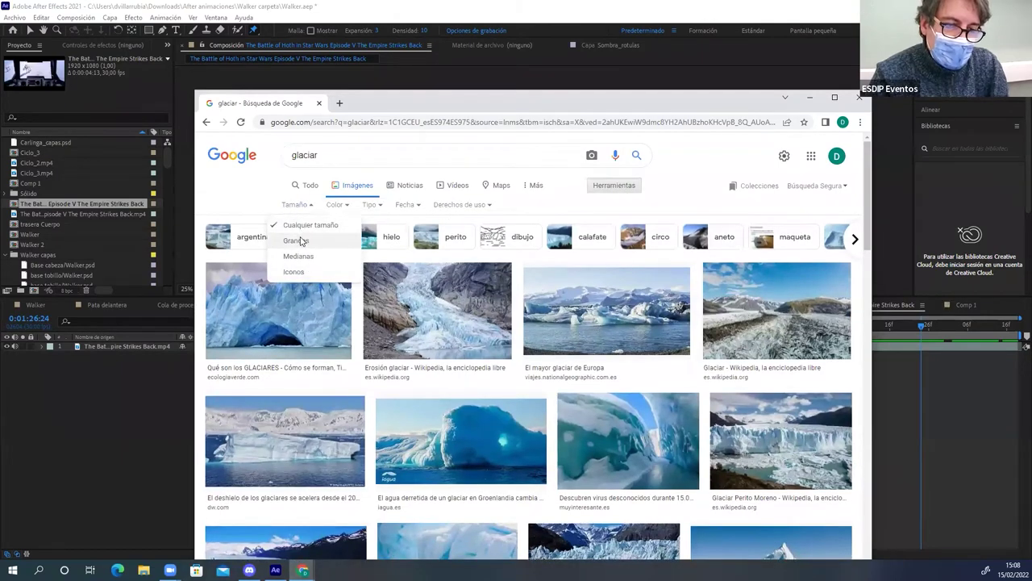
left_click(295, 240)
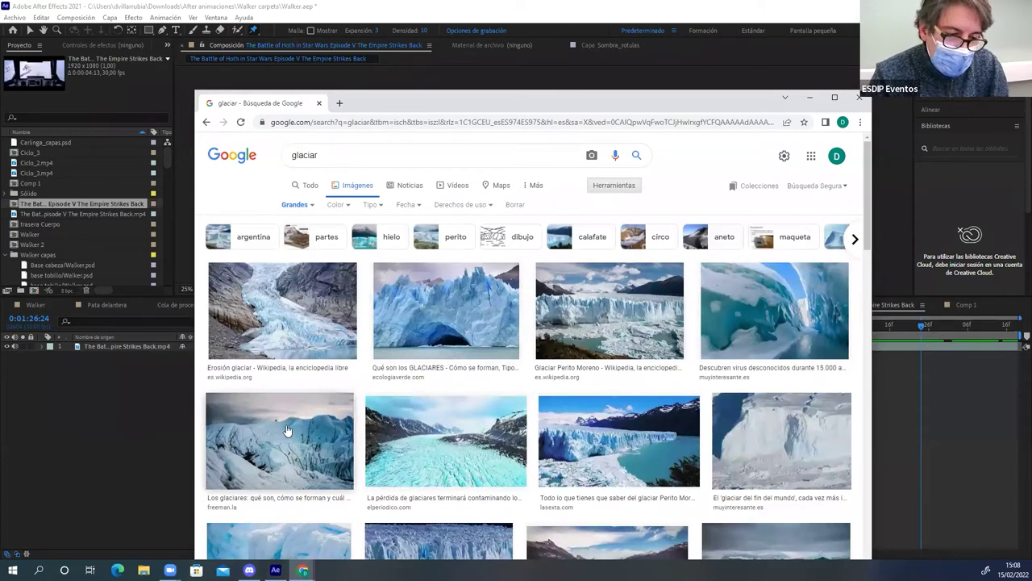
Scroll the results and preview the Glaciar Ferrar photo from Wikipedia
scroll(589, 345, "down", 3)
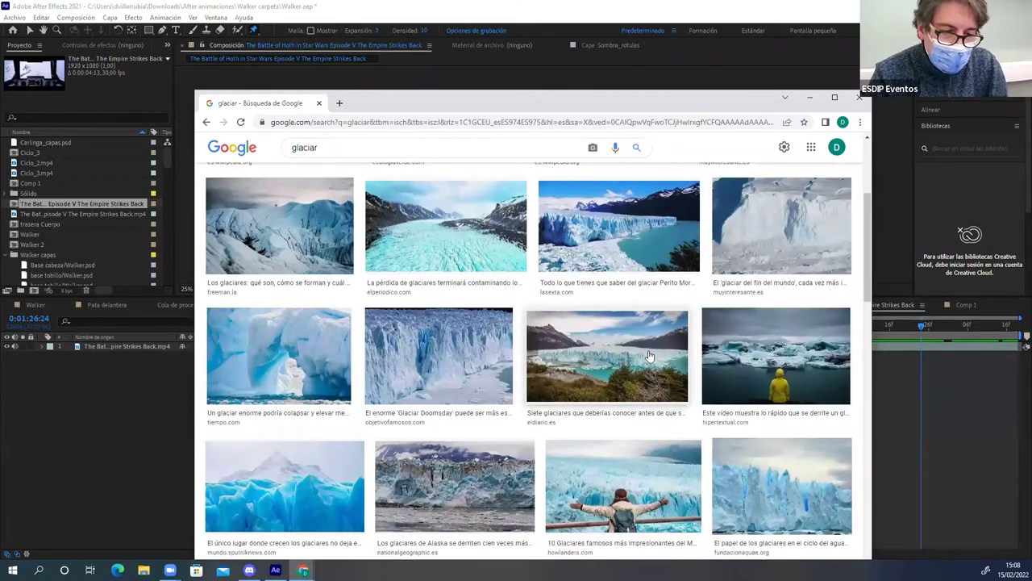
scroll(577, 379, "down", 2)
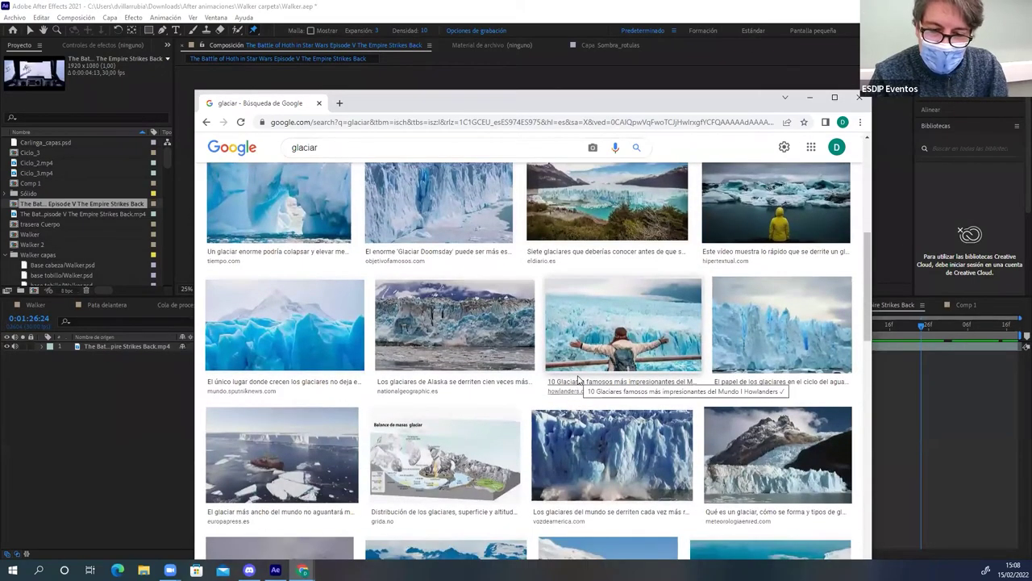
scroll(577, 379, "down", 2)
scroll(578, 379, "down", 2)
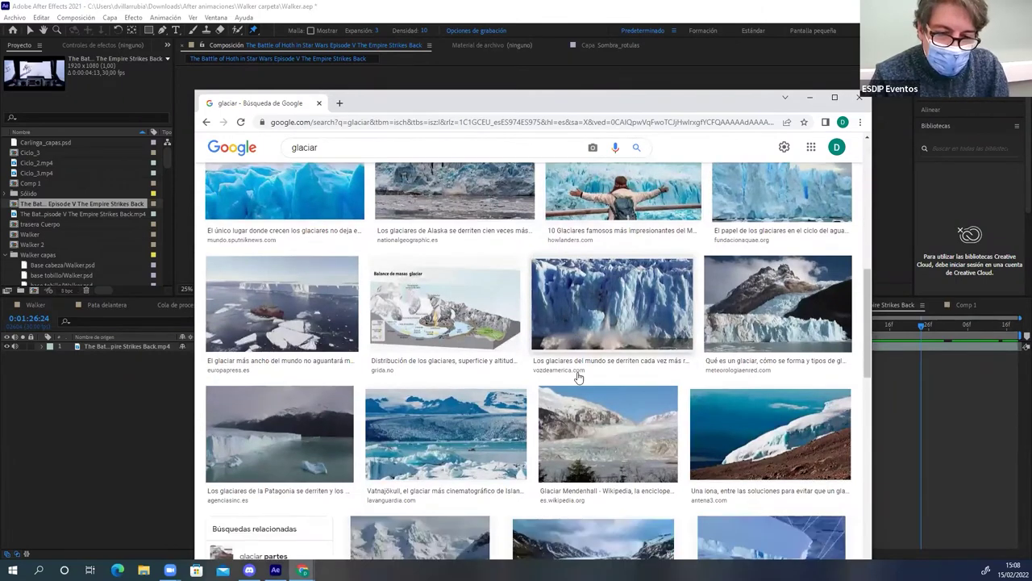
scroll(578, 378, "down", 2)
scroll(578, 377, "down", 2)
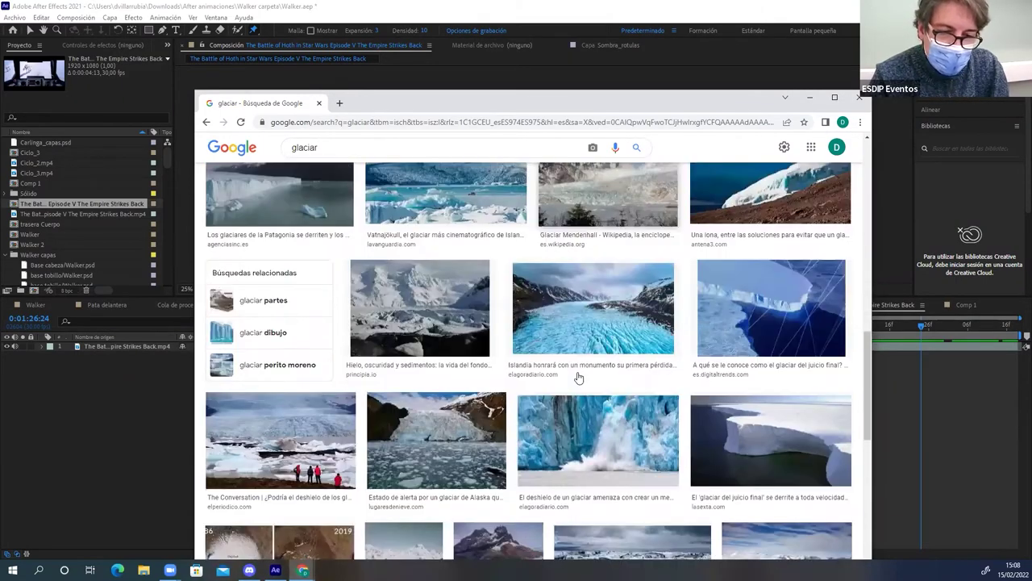
scroll(577, 377, "down", 4)
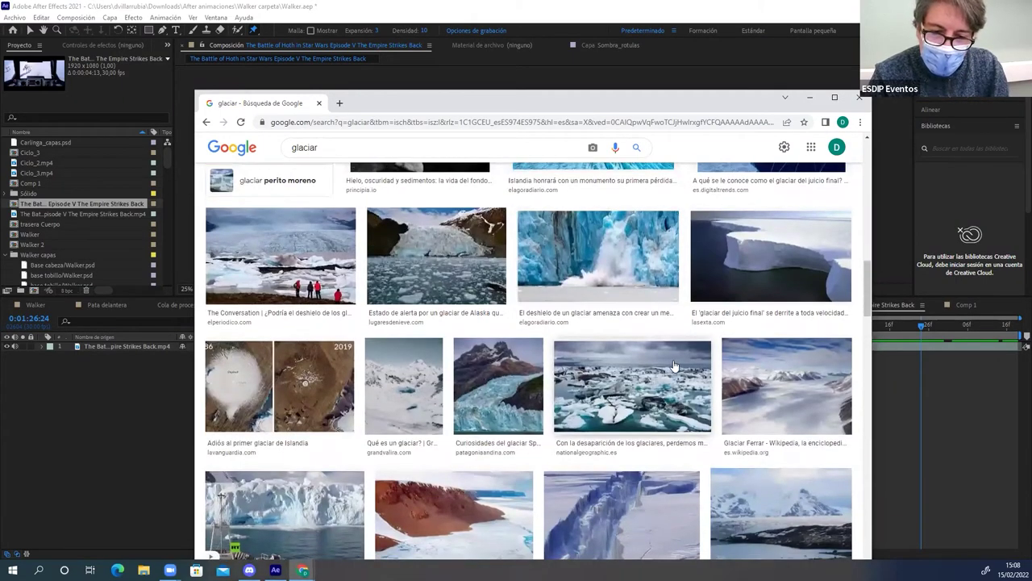
left_click(769, 366)
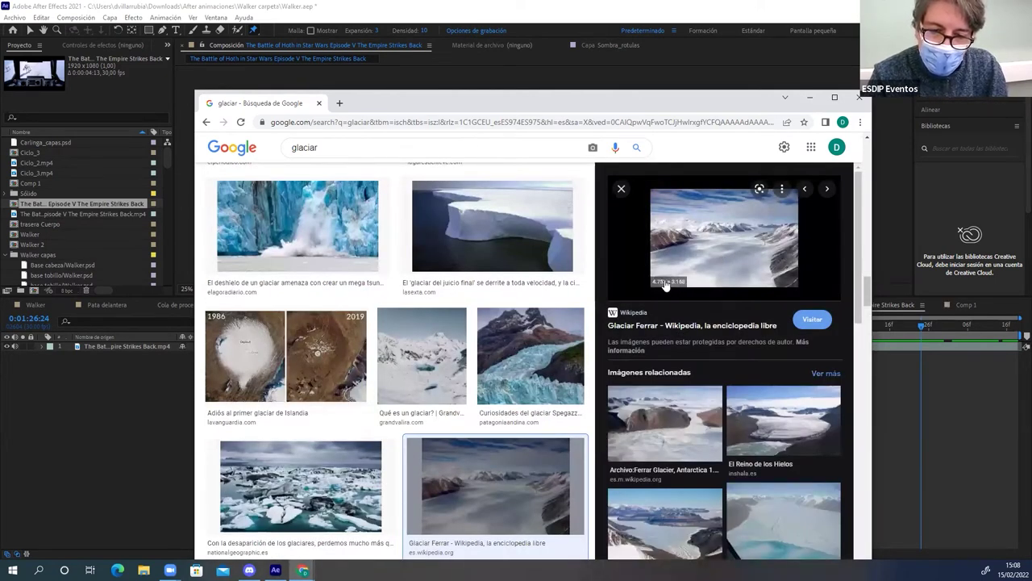
Open the Glaciar Ferrar Wikipedia page and its original full-resolution photo
right_click(712, 253)
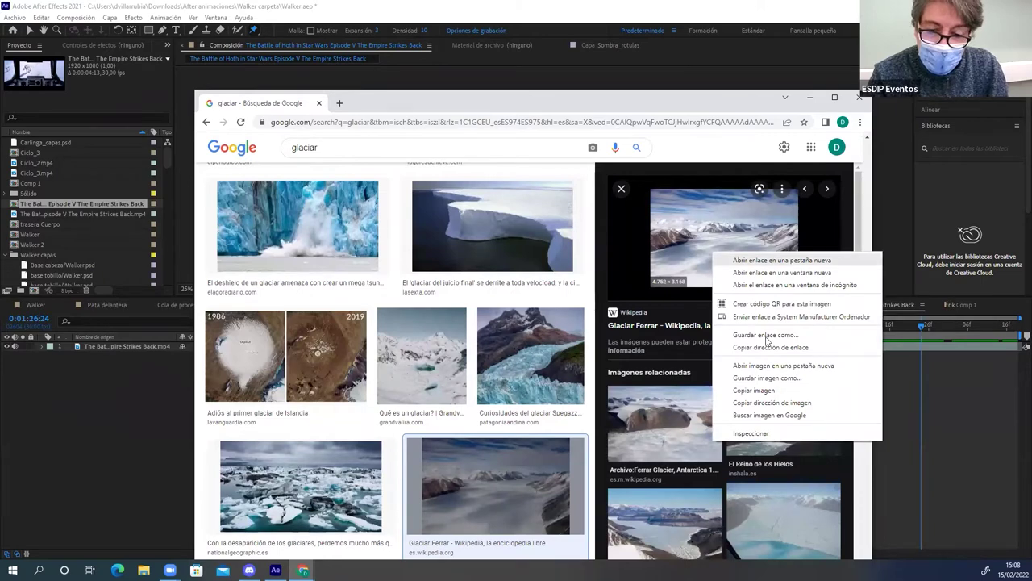
left_click(768, 365)
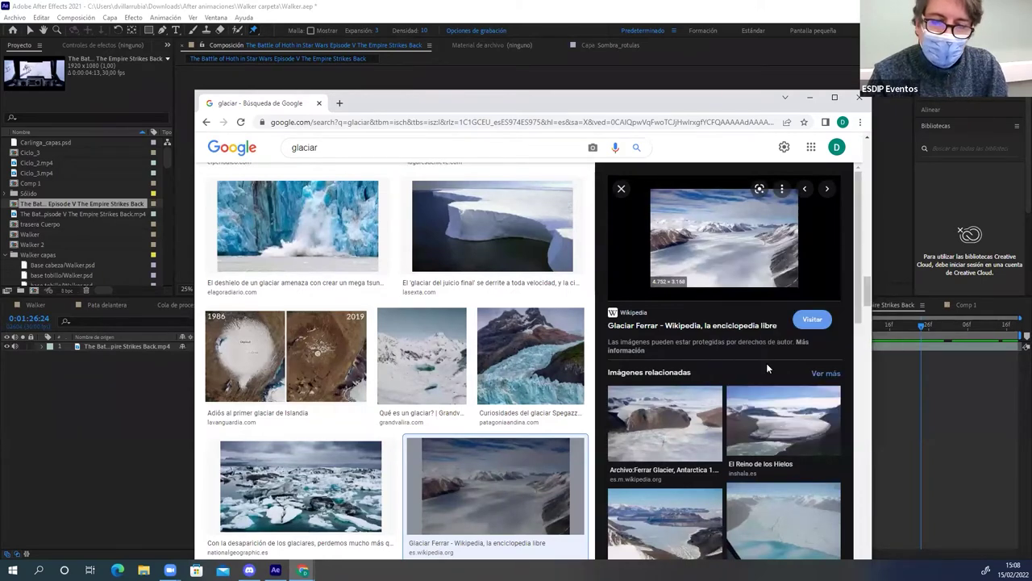
left_click(684, 263)
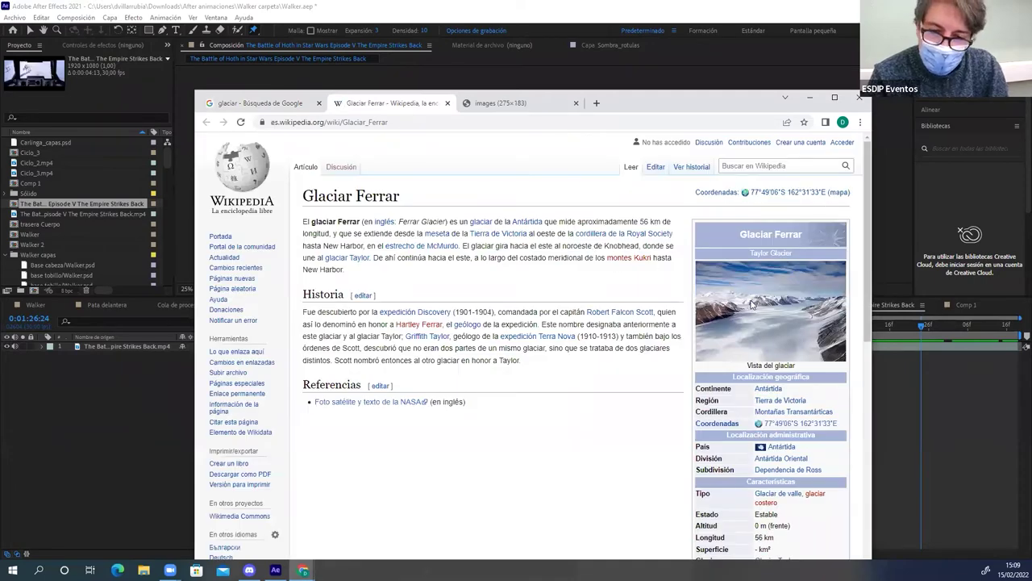
left_click(750, 305)
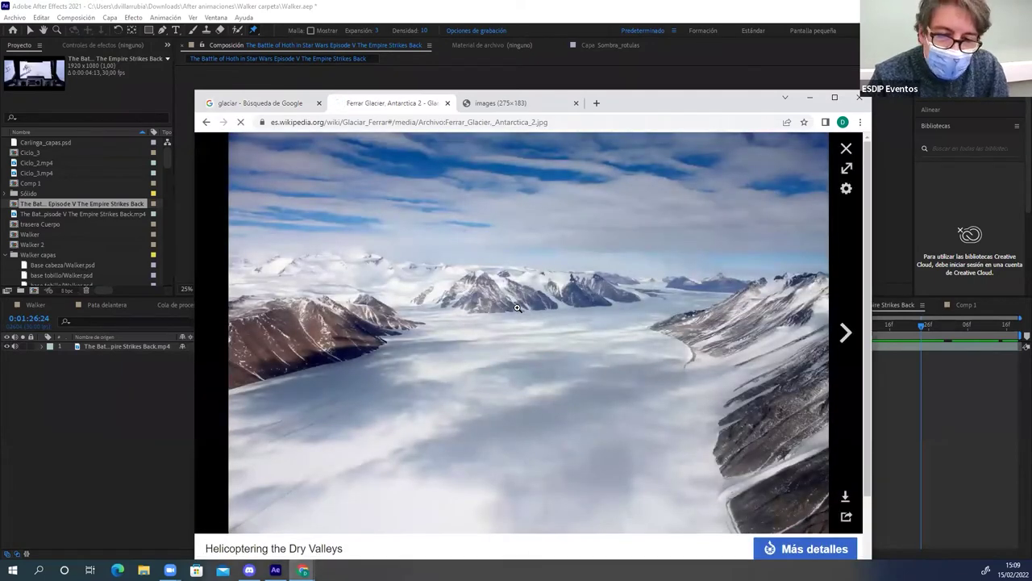
left_click(517, 307)
Maximize the browser, view Ferrar_Glacier_Antarctica_2.jpg, and choose Guardar imagen como
left_click(835, 96)
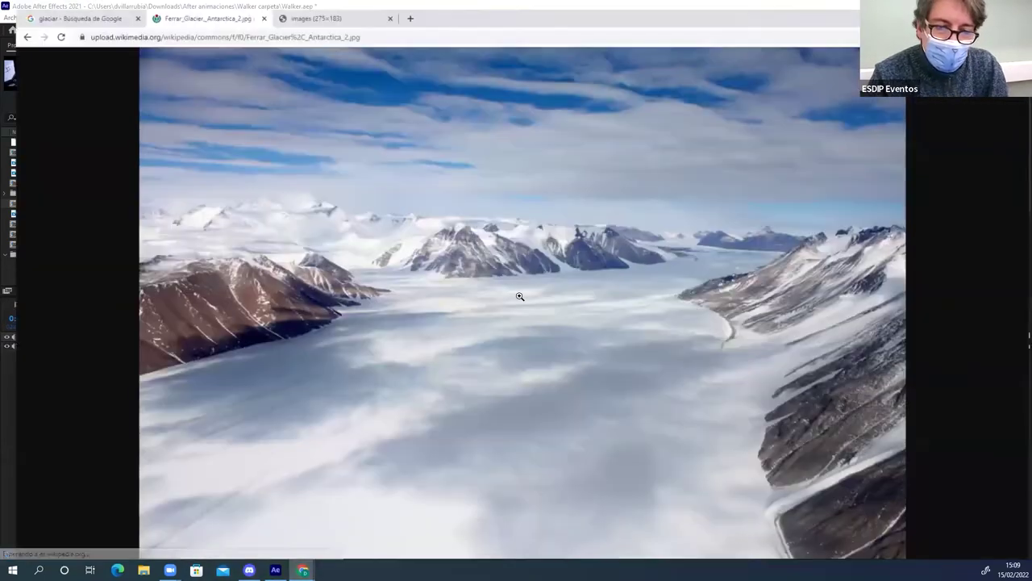
left_click(509, 290)
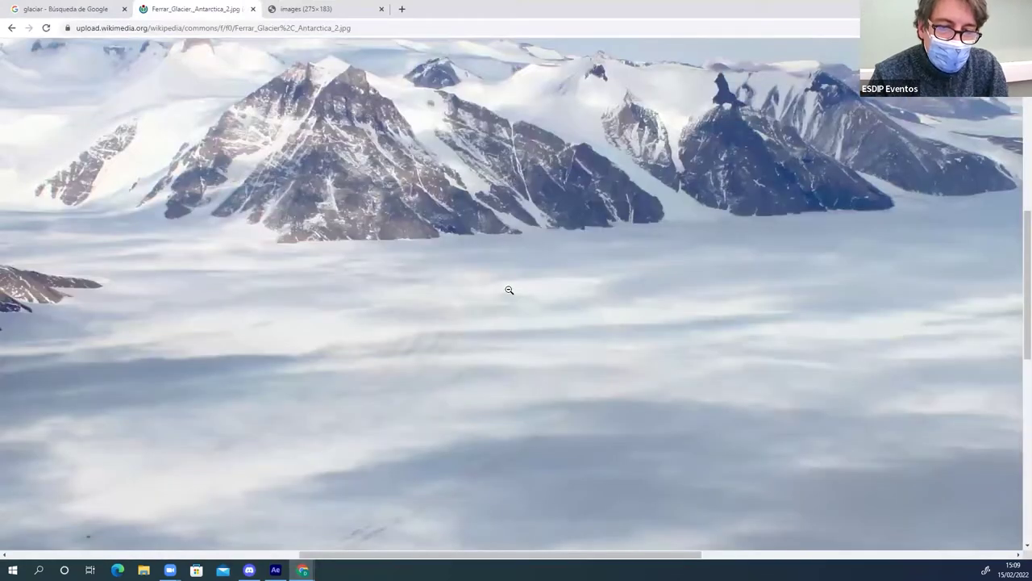
scroll(509, 290, "up", 3)
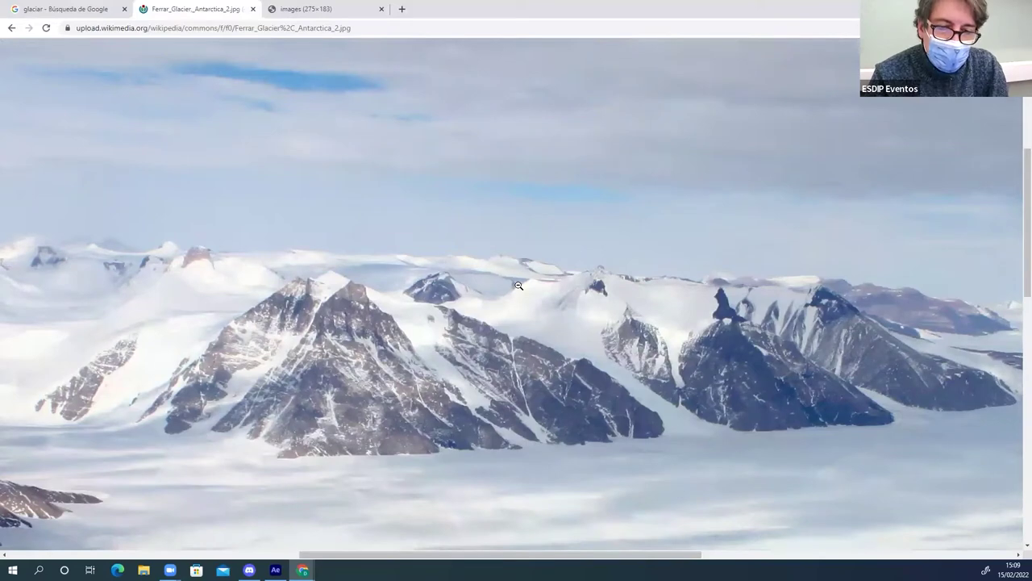
left_click(519, 286)
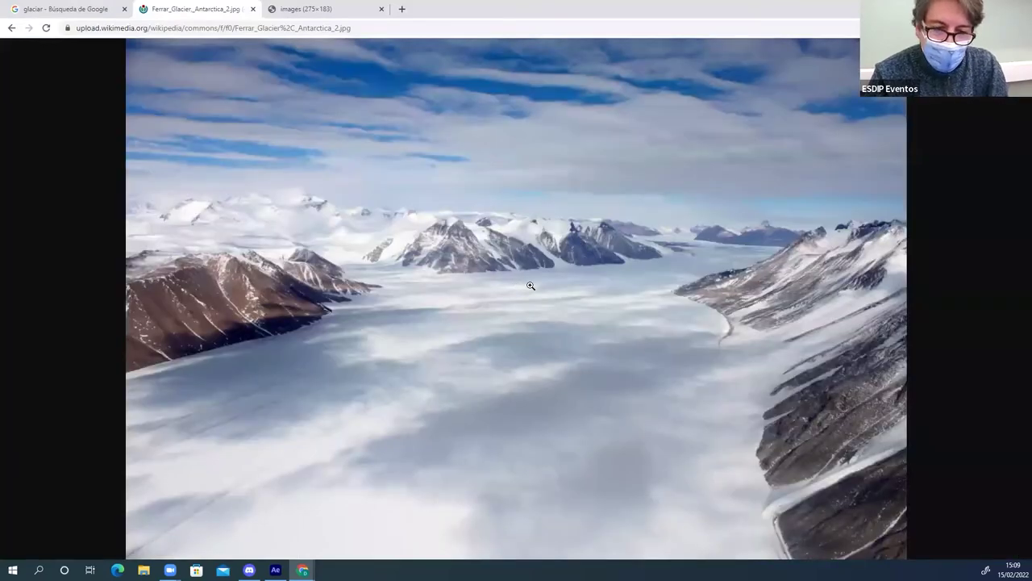
right_click(530, 287)
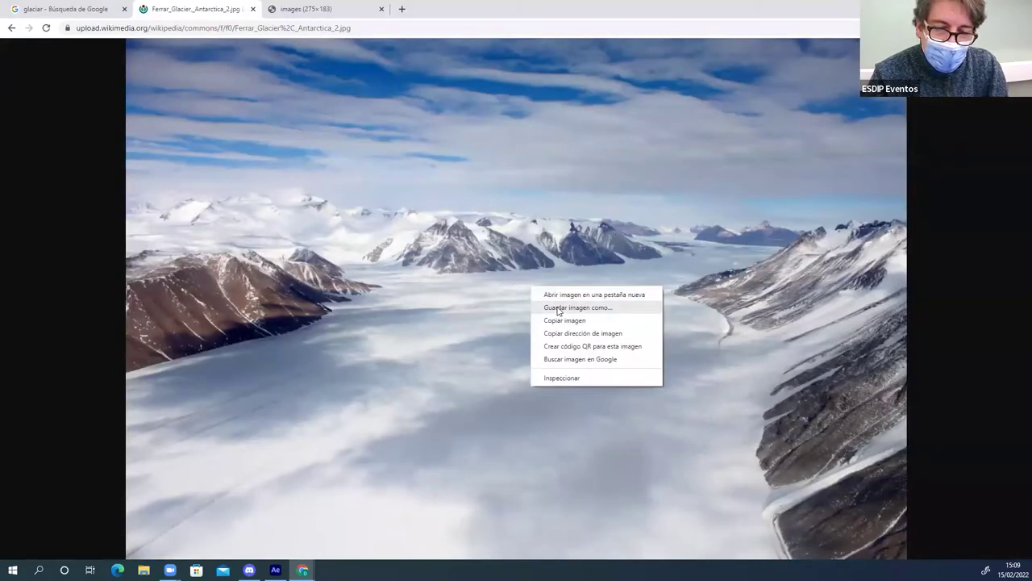
left_click(558, 312)
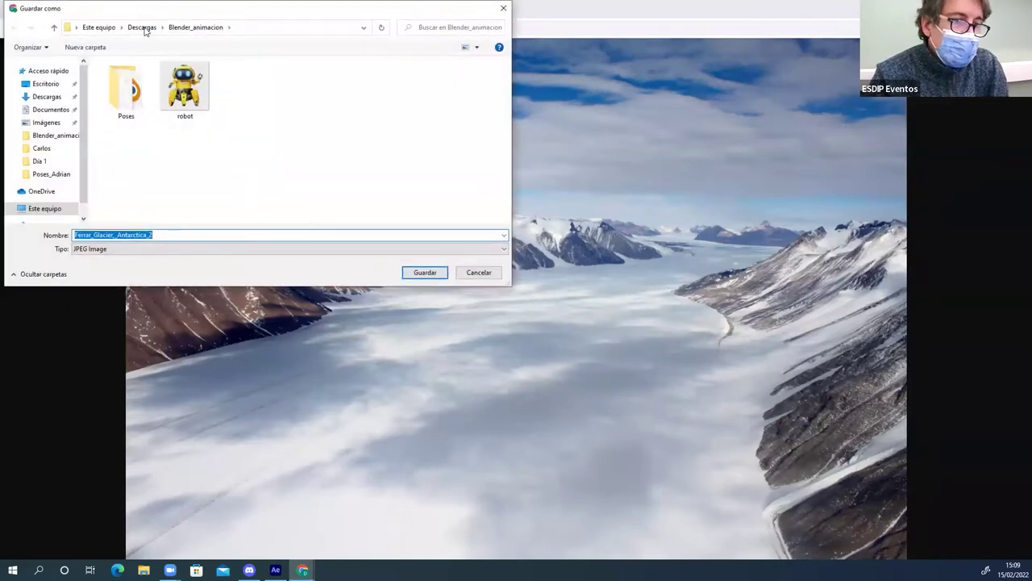
Save the glacier JPEG into a new 'Día 3' folder inside Descargas > After animaciones
left_click(144, 28)
double_click(139, 96)
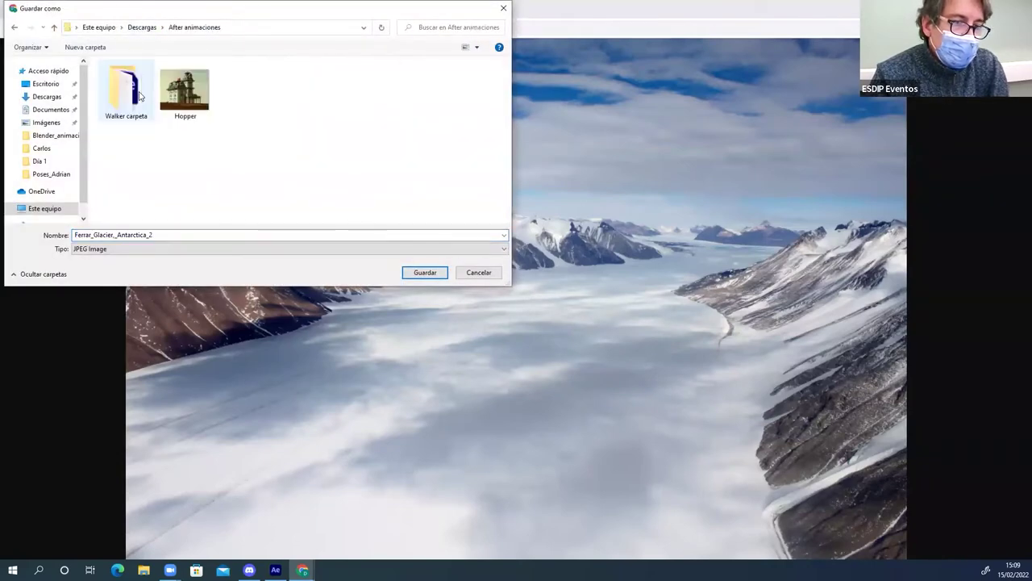
left_click(79, 49)
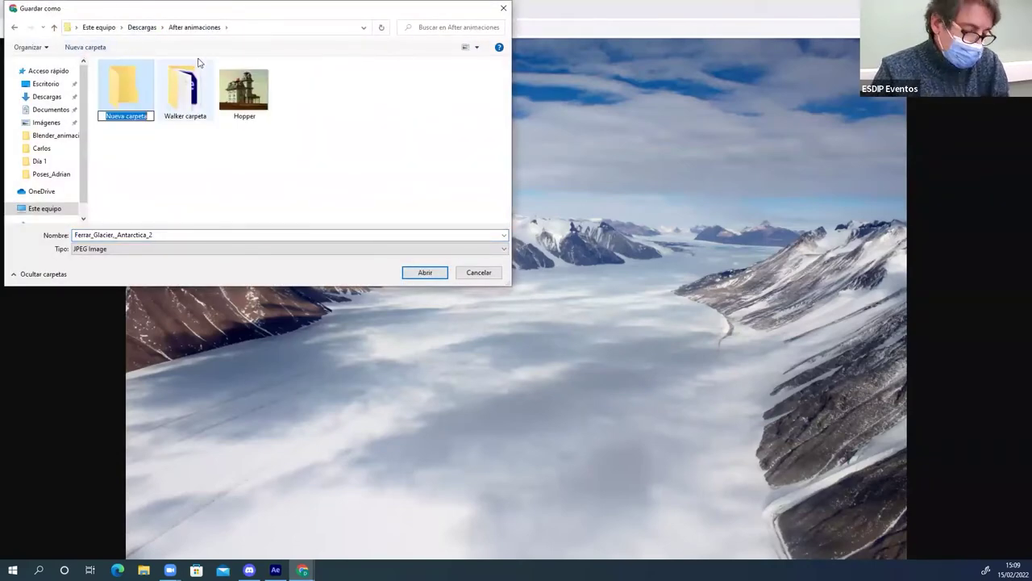
type("Día 3")
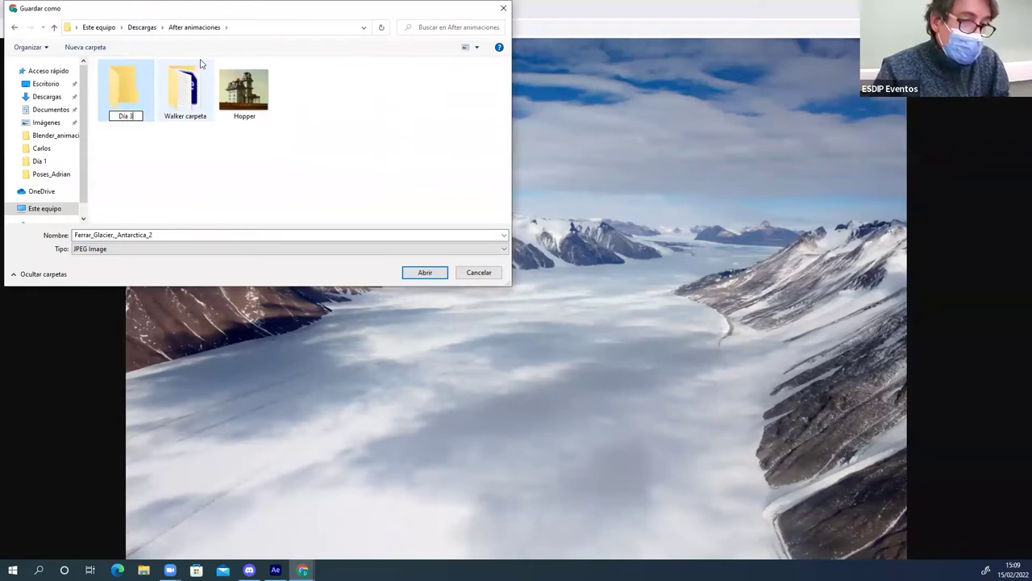
key("Return")
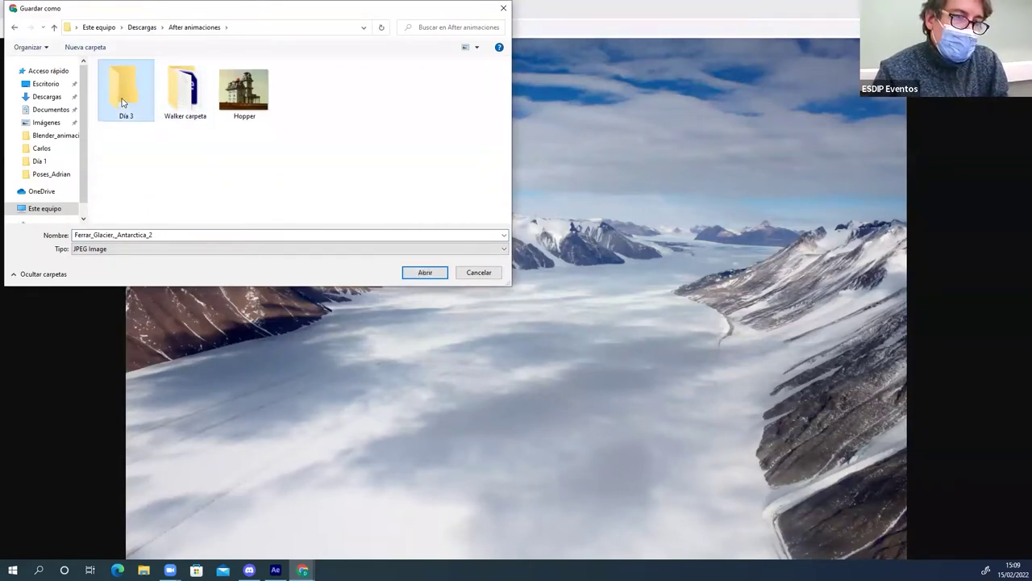
key("Return")
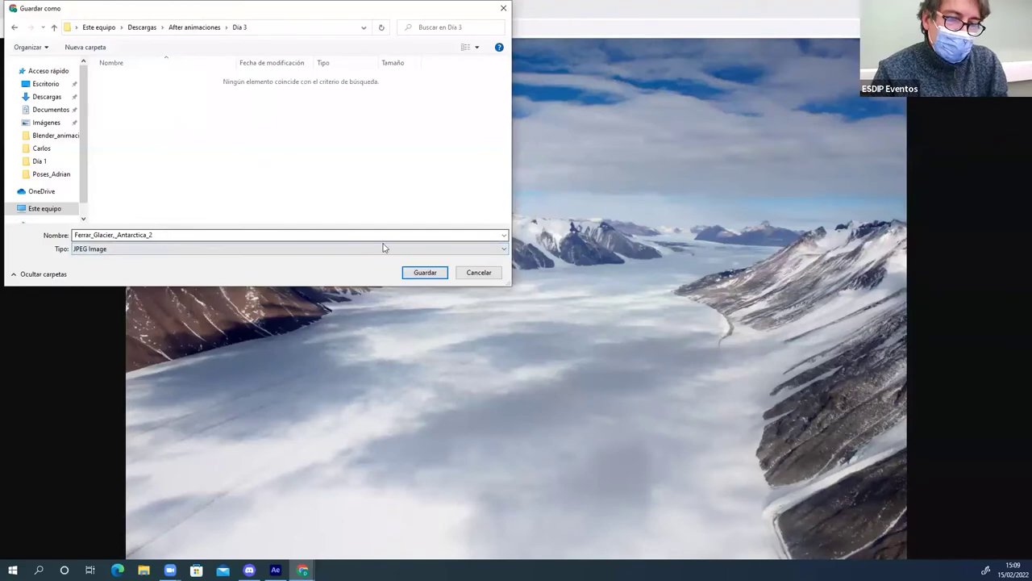
left_click(410, 274)
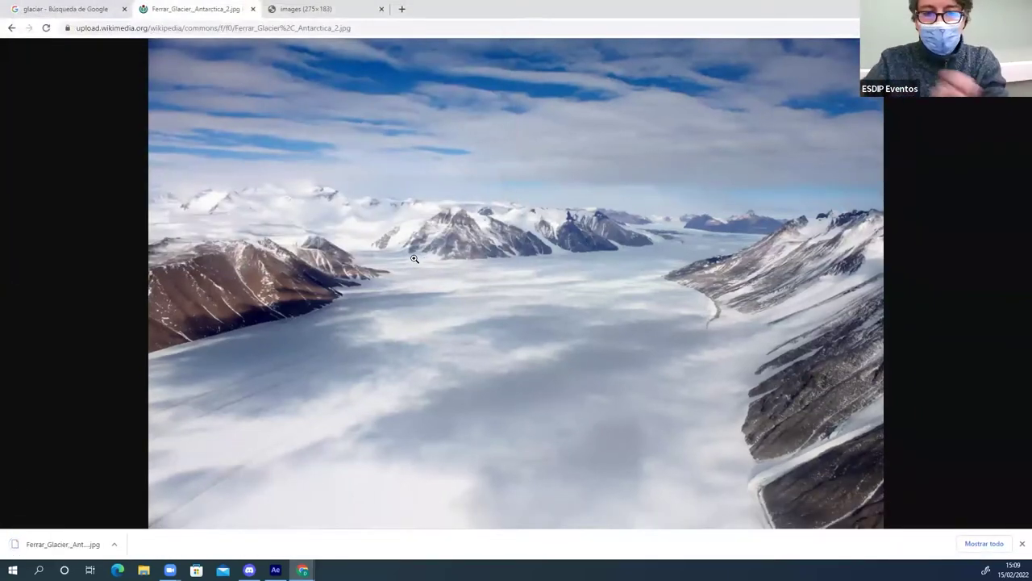
Close the extra thumbnail tab, return to the image results, and switch to After Effects
left_click(316, 8)
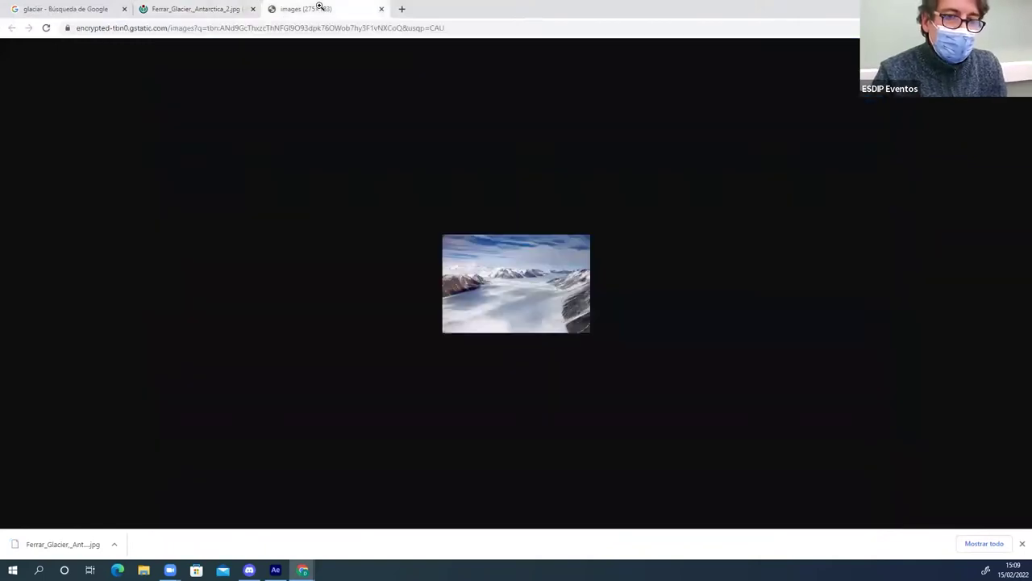
left_click(382, 9)
left_click(80, 6)
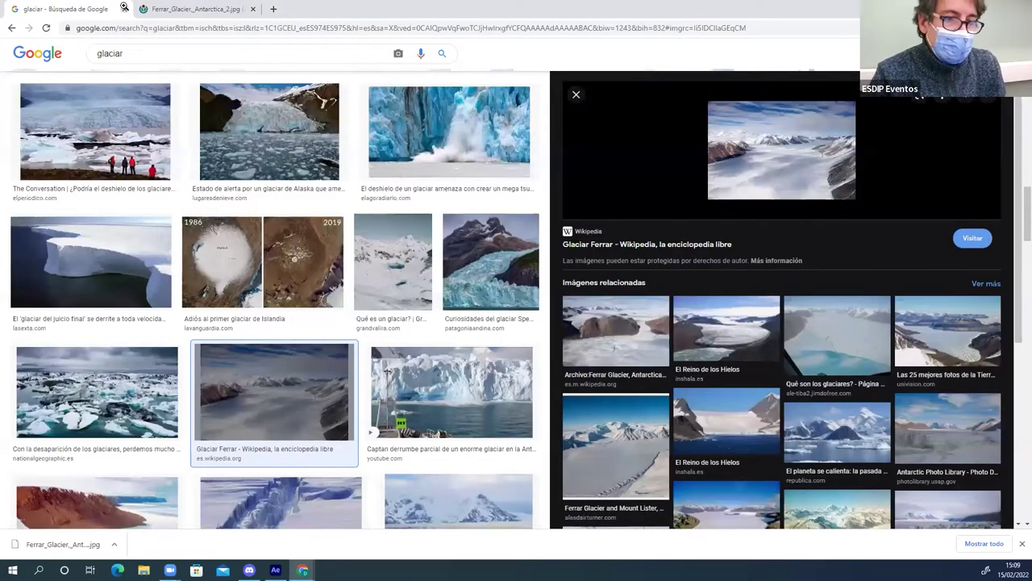
key("alt+Tab")
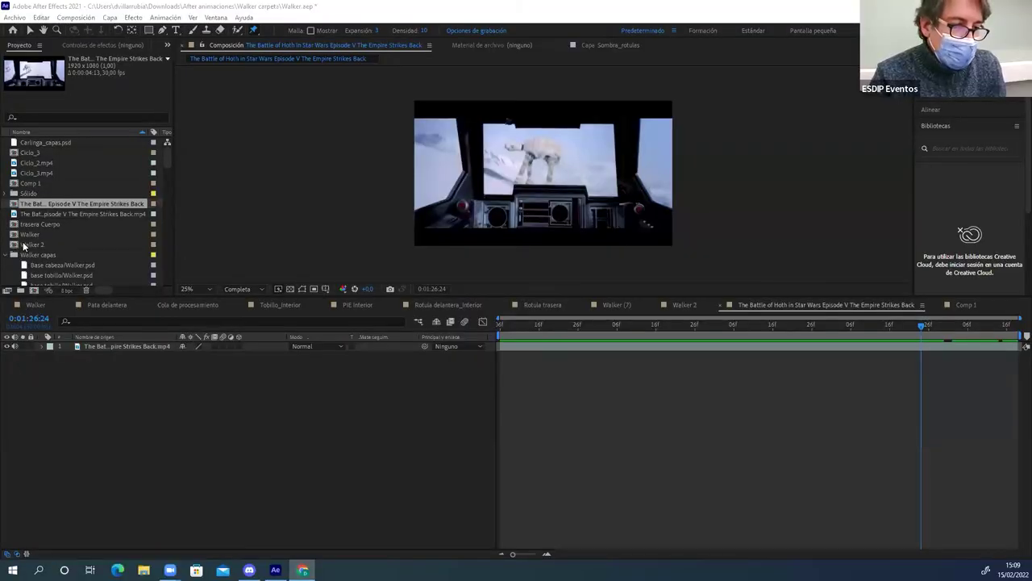
Open the Walker 2 composition and close the Walker (7) composition tab
double_click(33, 245)
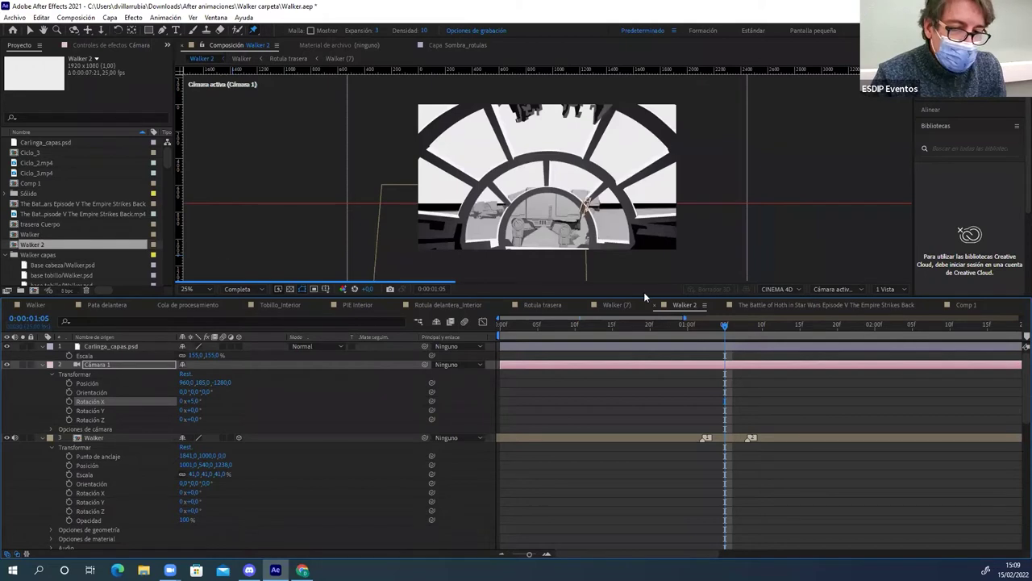
left_click(617, 305)
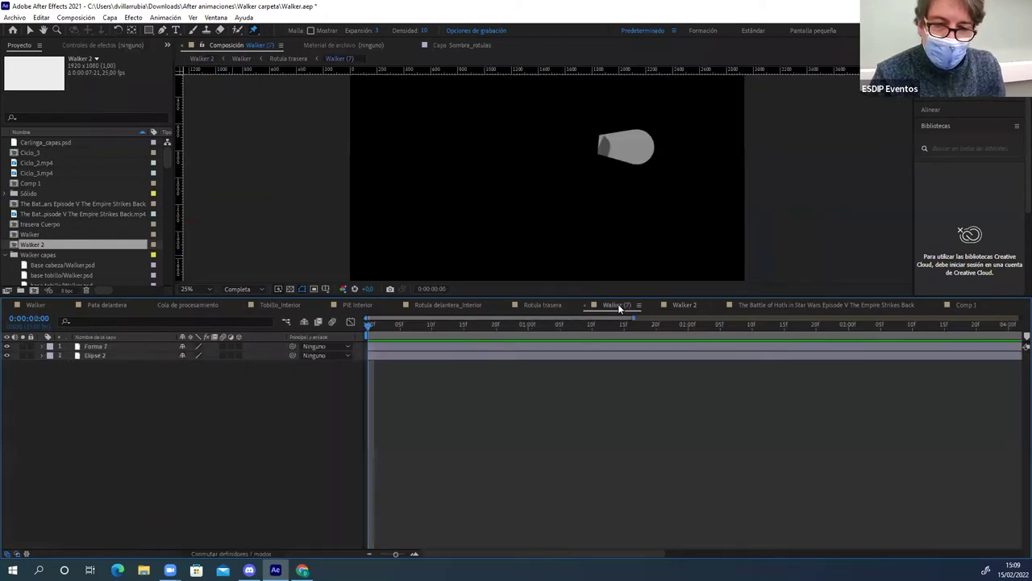
left_click(585, 304)
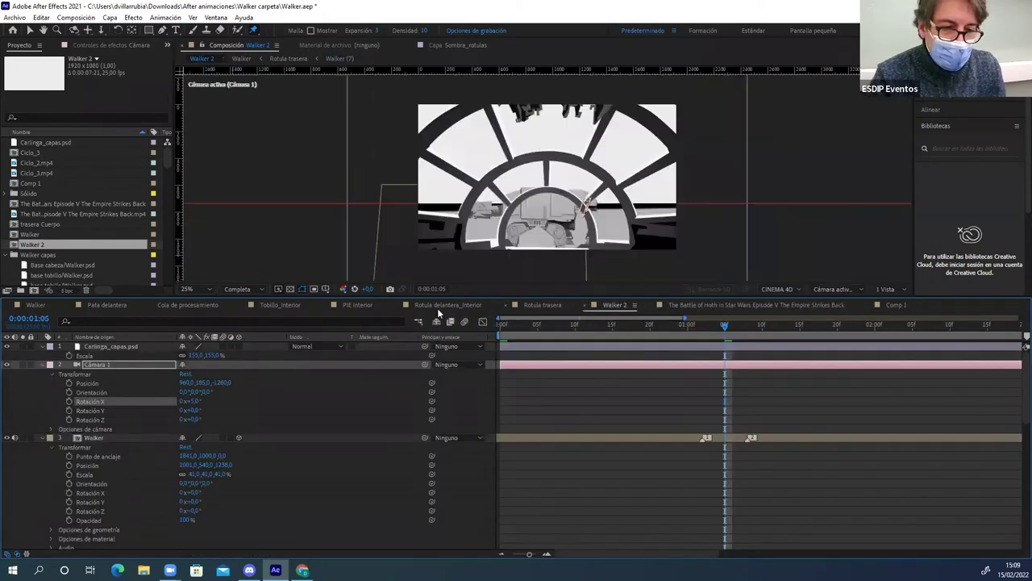
Go from the Walker composition to Comp 1 using the mini-flowchart
left_click(19, 306)
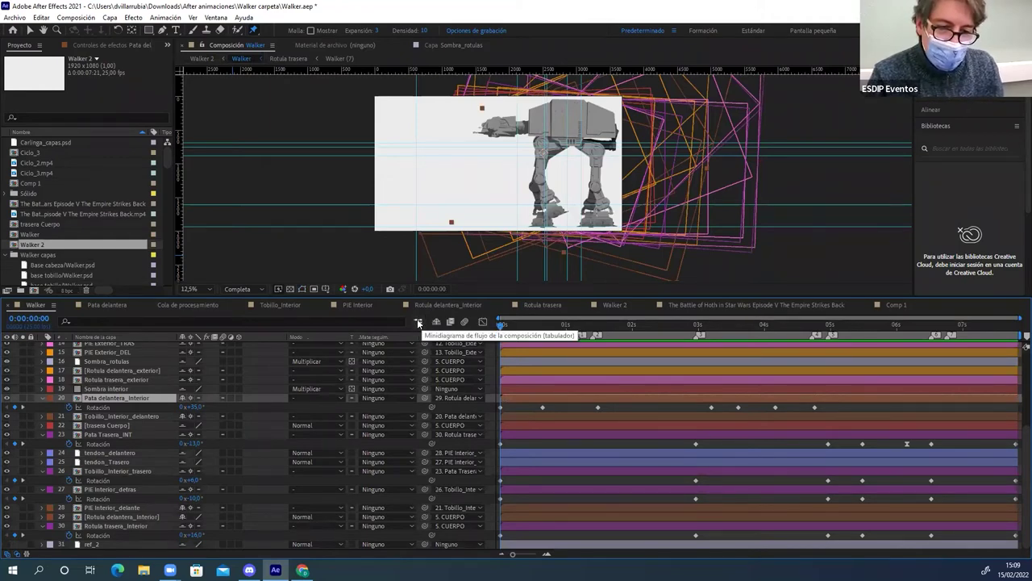
left_click(418, 323)
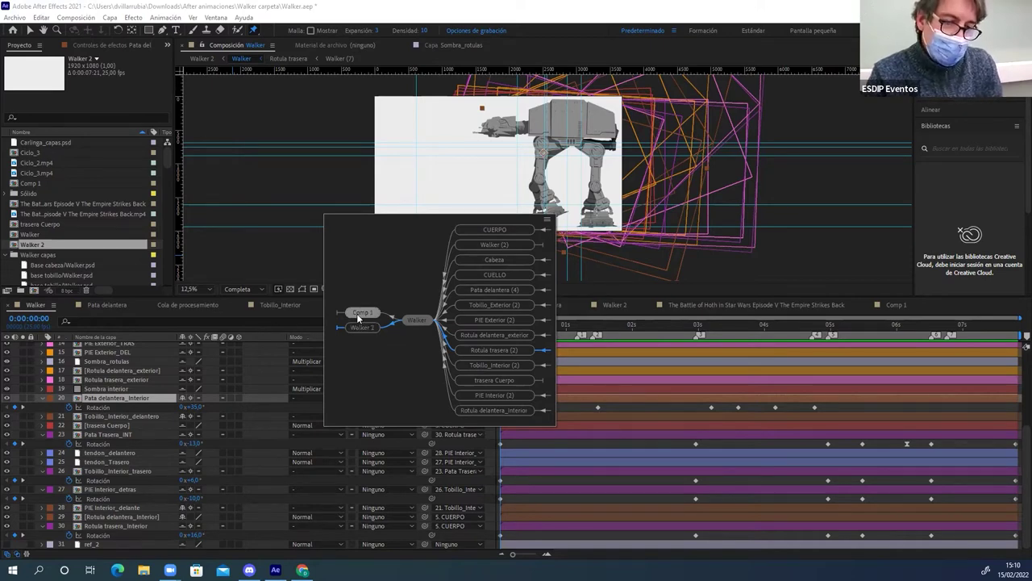
left_click(359, 313)
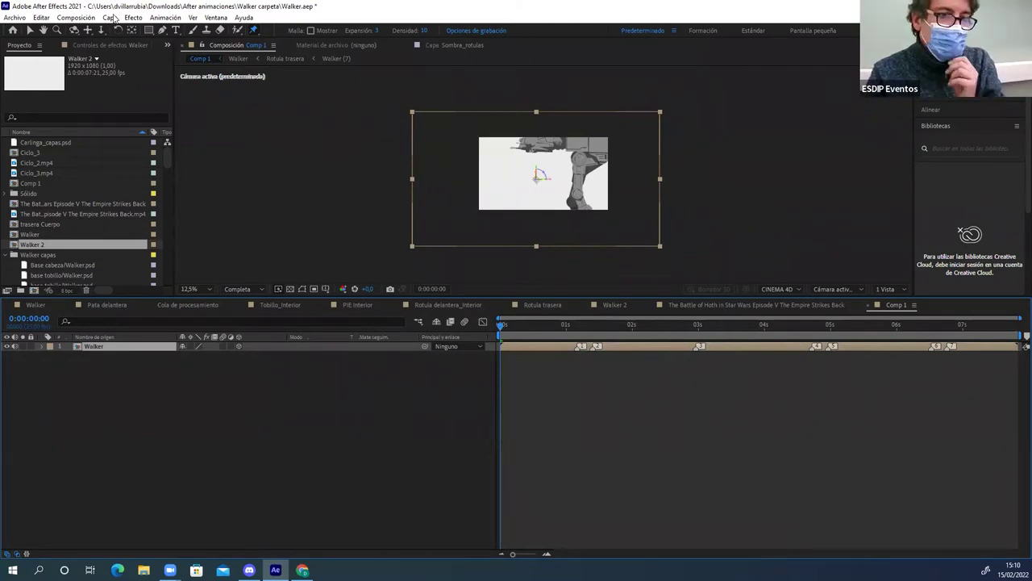
Choose Capa > Nuevo > Cámara to begin a new camera in Comp 1
left_click(110, 17)
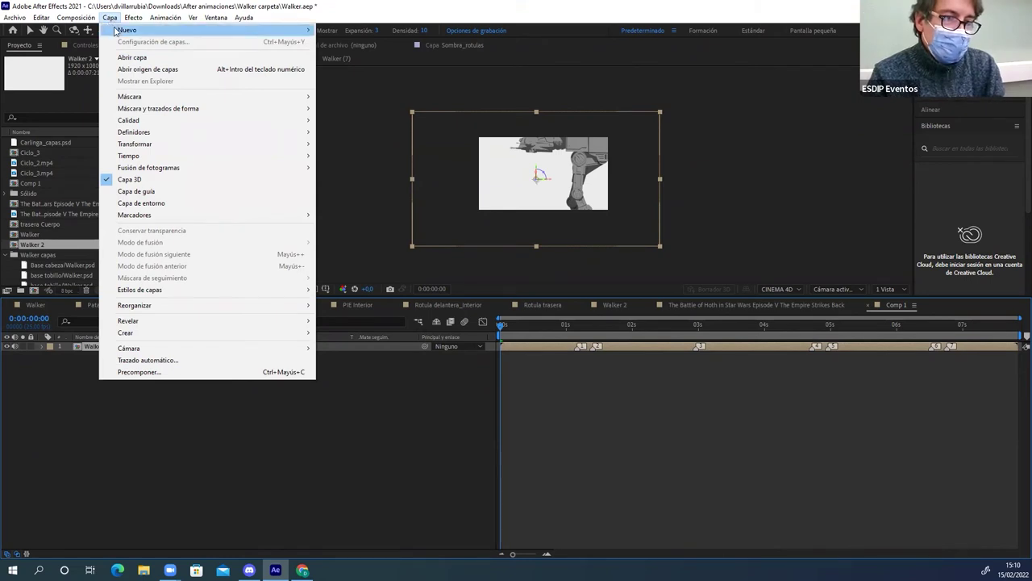
mouse_move(118, 31)
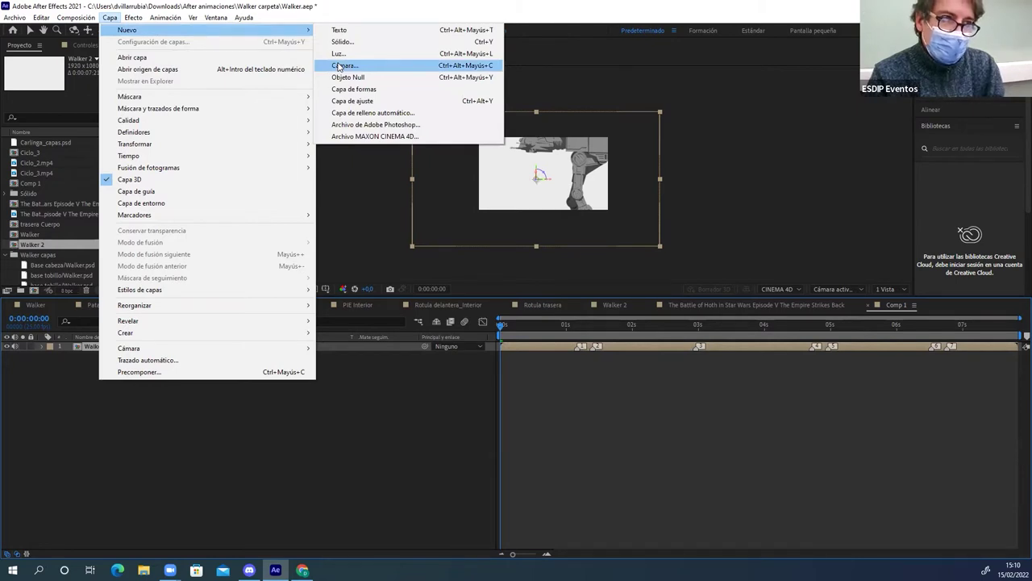
left_click(339, 66)
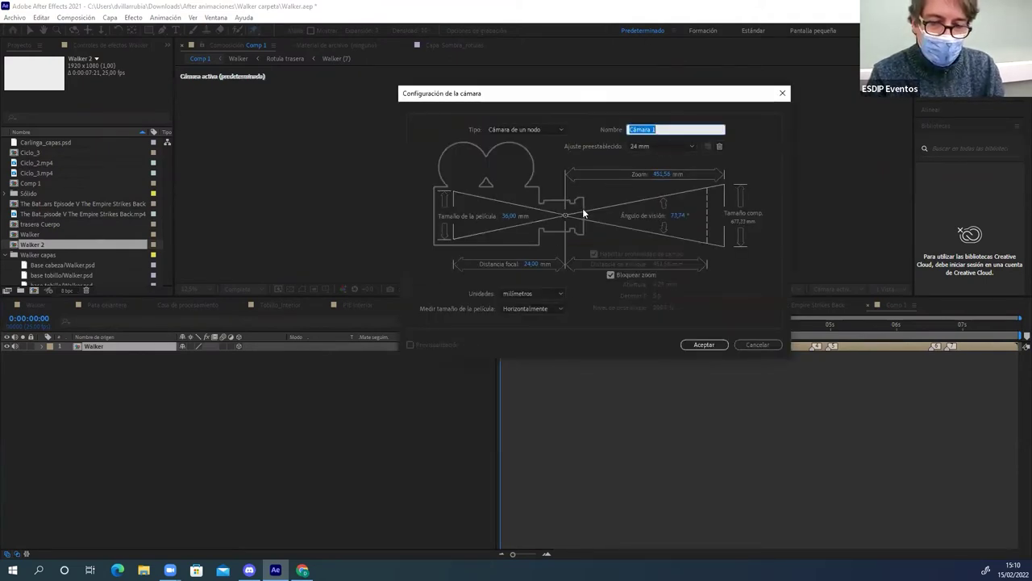
left_click(643, 145)
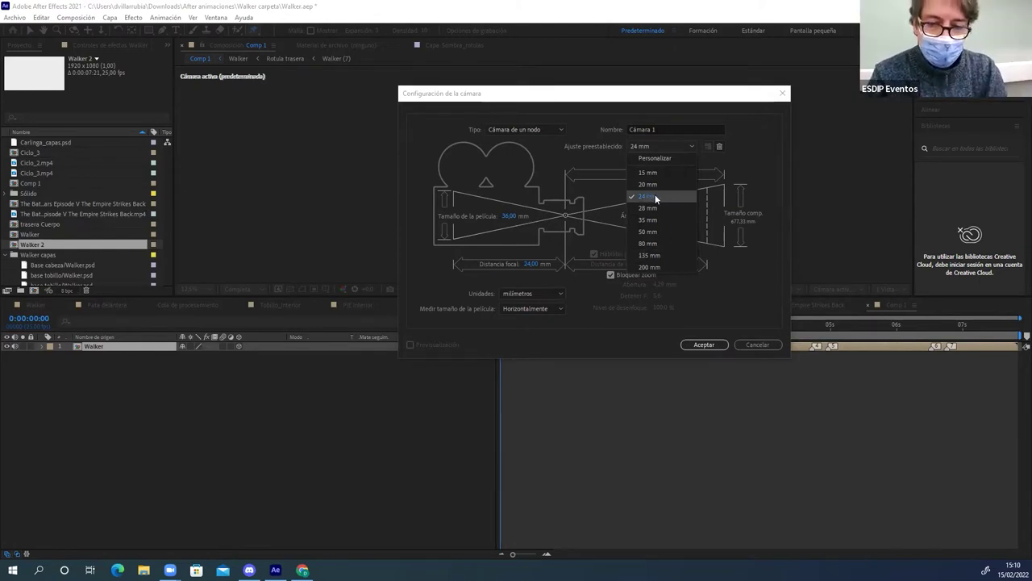
left_click(656, 195)
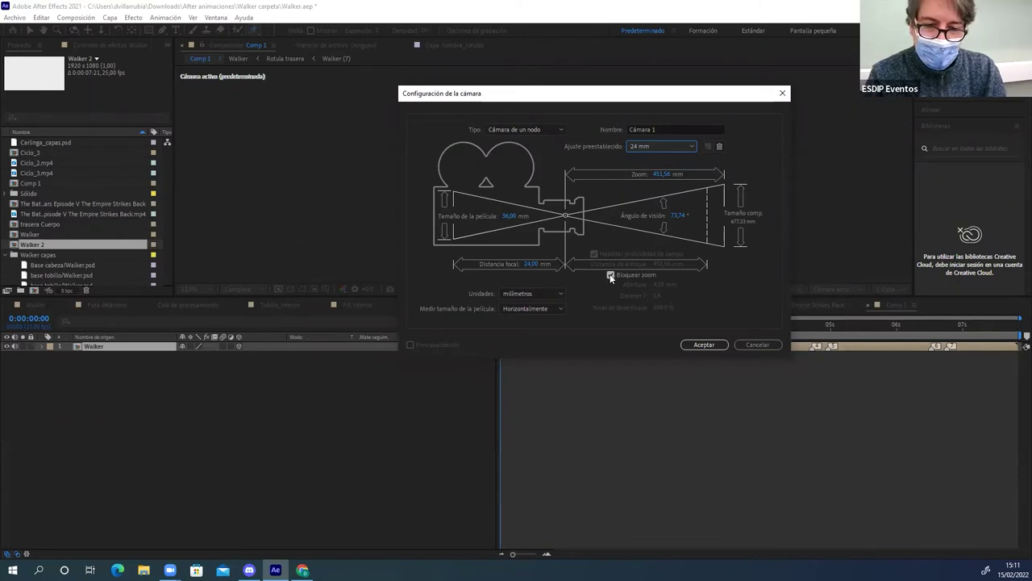
left_click(610, 276)
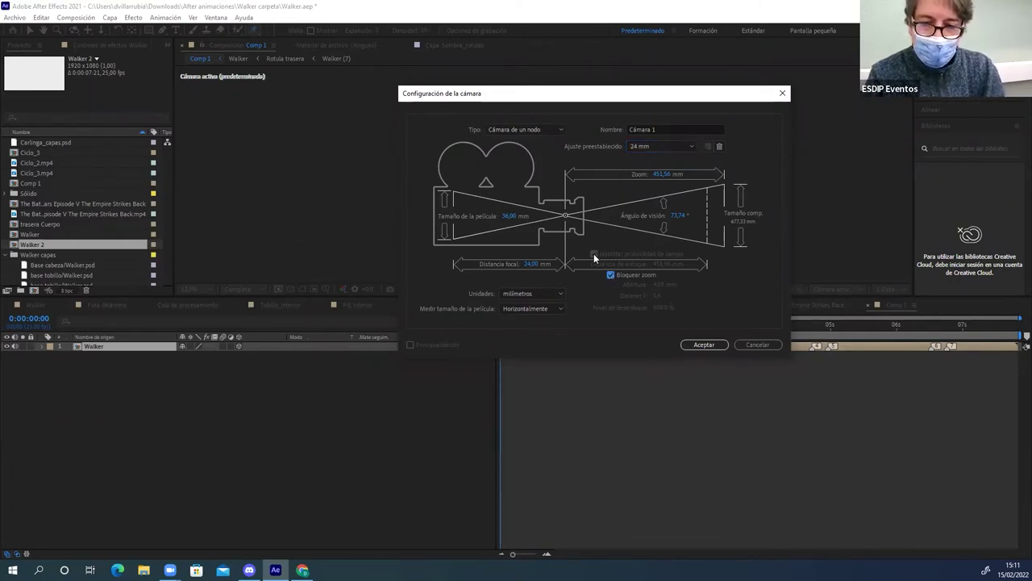
left_click(530, 129)
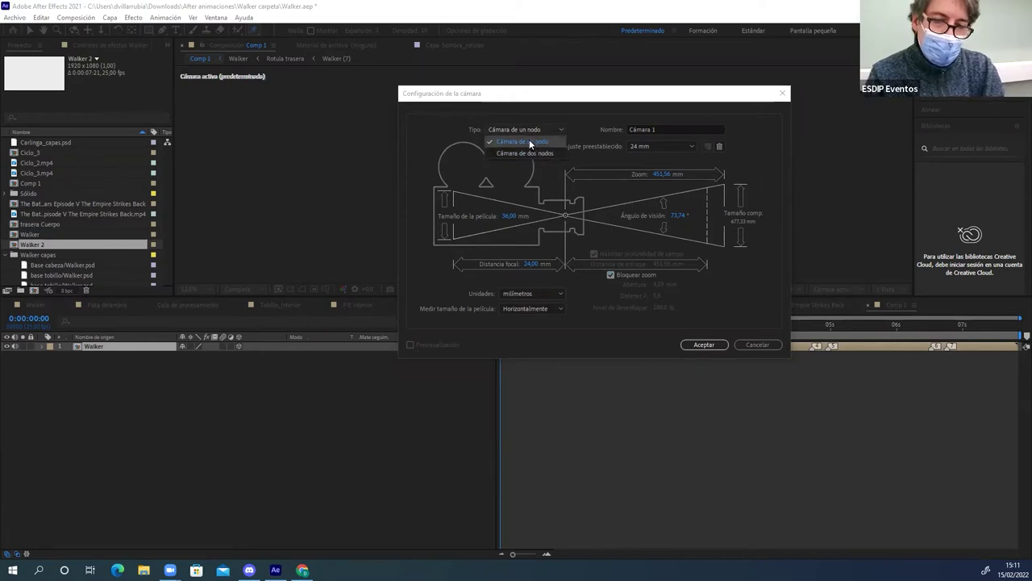
Create Cámara 1 as a one-node (Cámara de un nodo) 24 mm camera
left_click(529, 141)
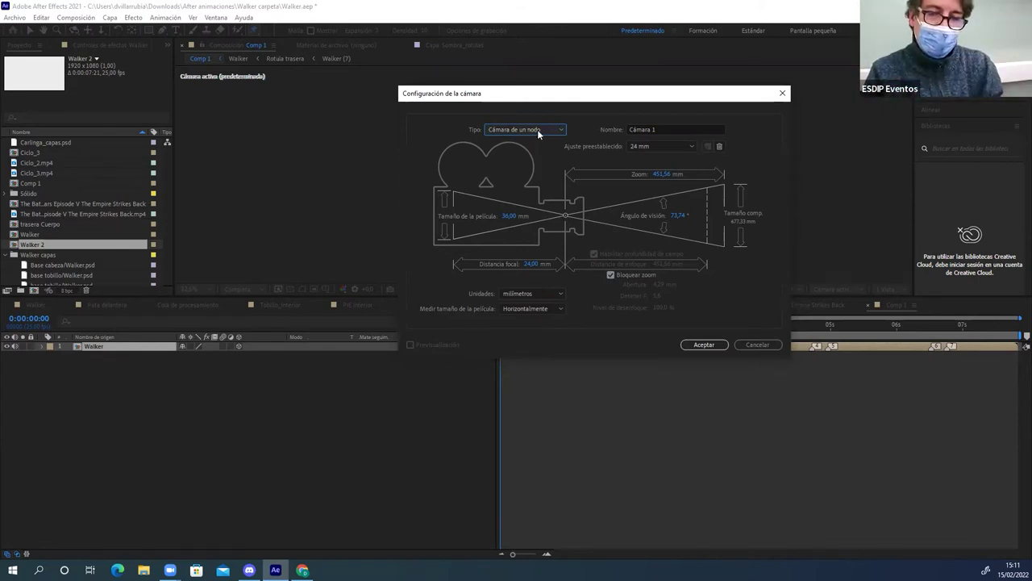
left_click(538, 132)
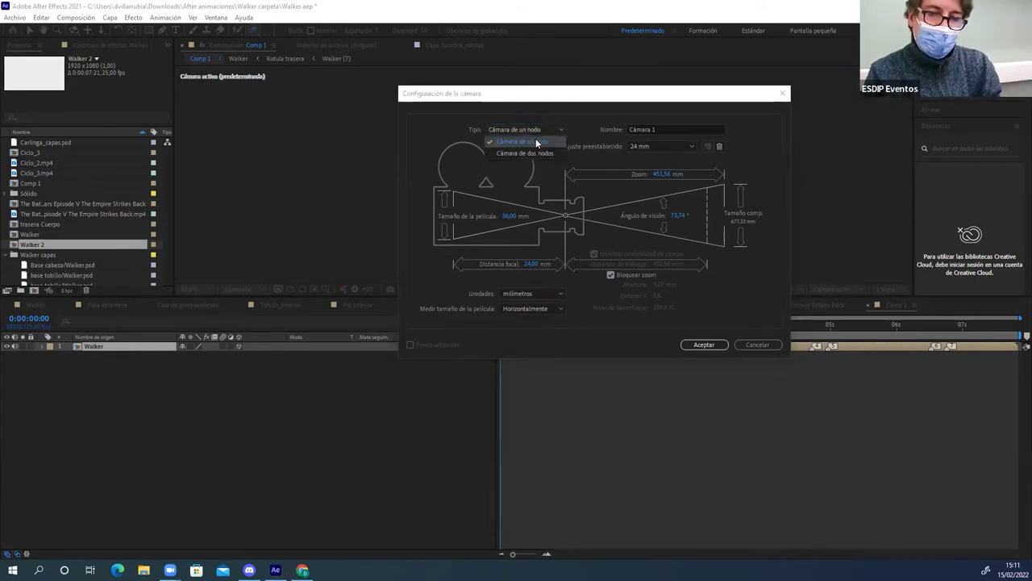
left_click(535, 141)
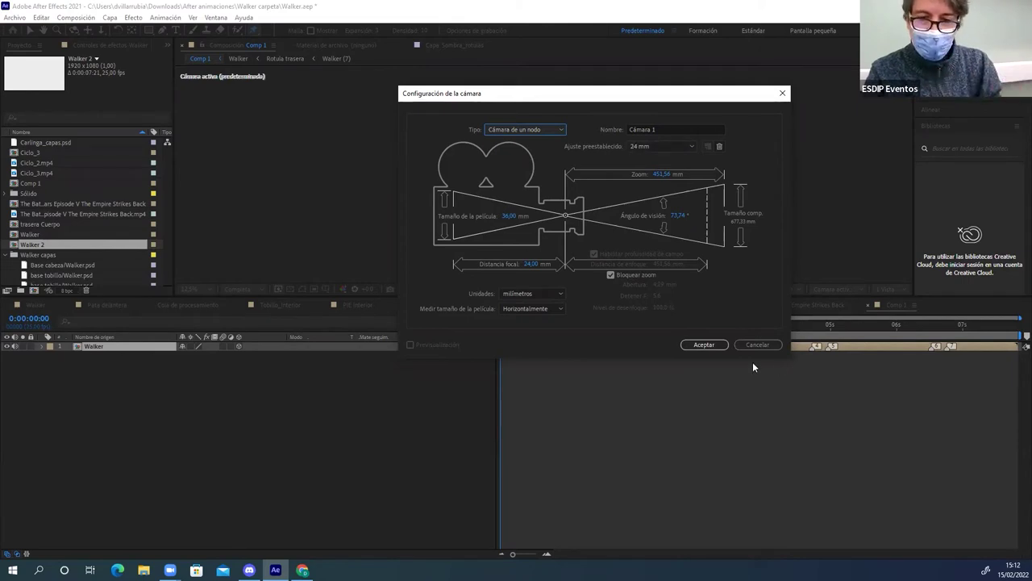
left_click(704, 345)
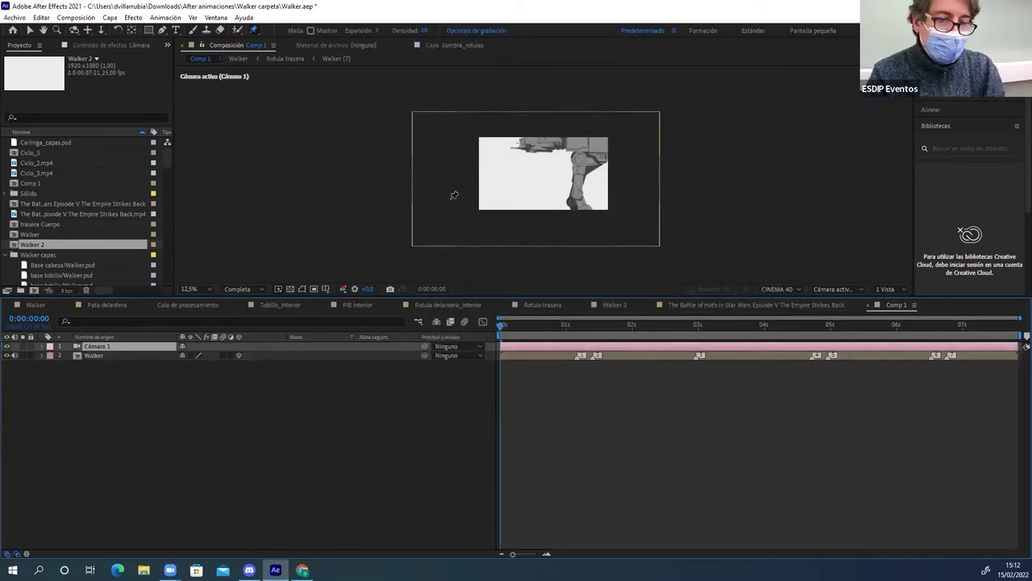
left_click(96, 346)
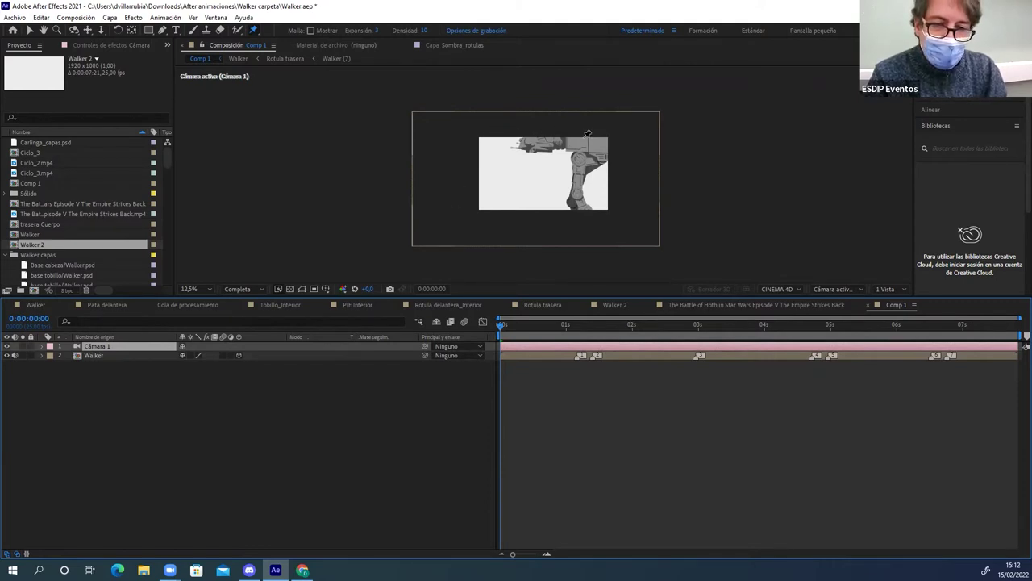
left_click(96, 357)
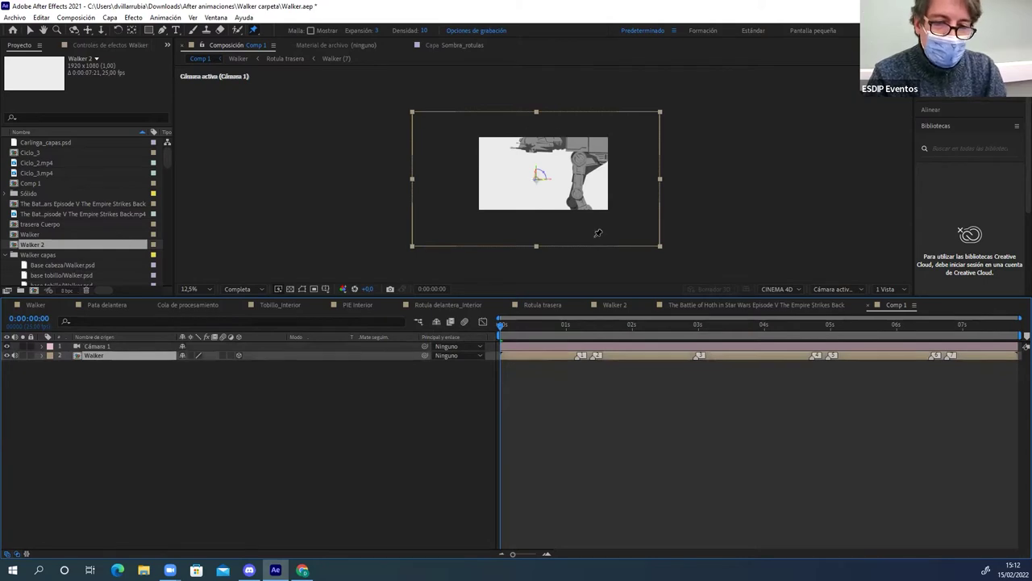
left_click(290, 290)
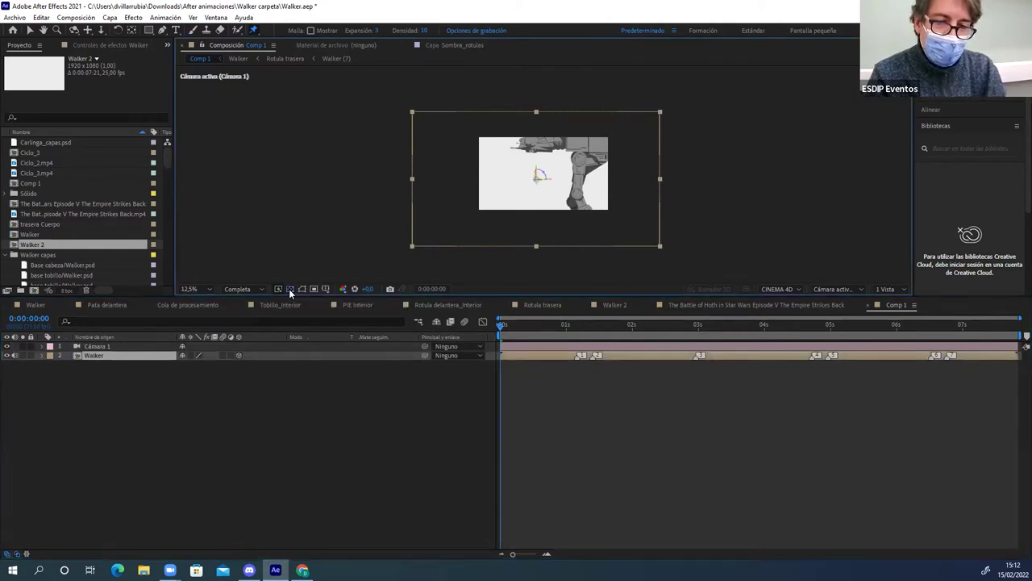
left_click(290, 289)
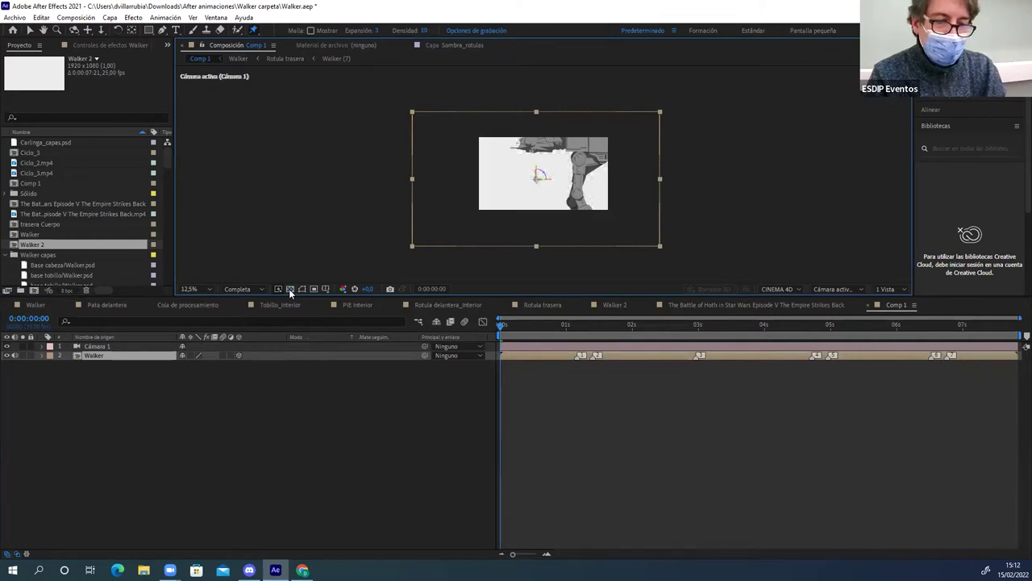
left_click(40, 154)
Import Ferrar_Glacier_Antarctica_2.jpg from the Dia 3 folder and place it below Walker in Comp 1
key("ctrl+i")
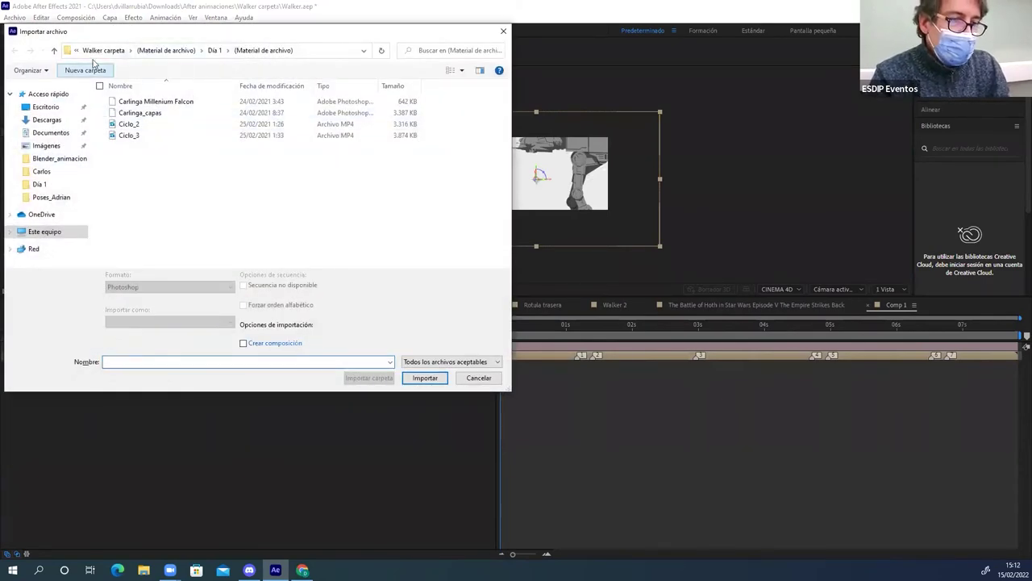
left_click(105, 50)
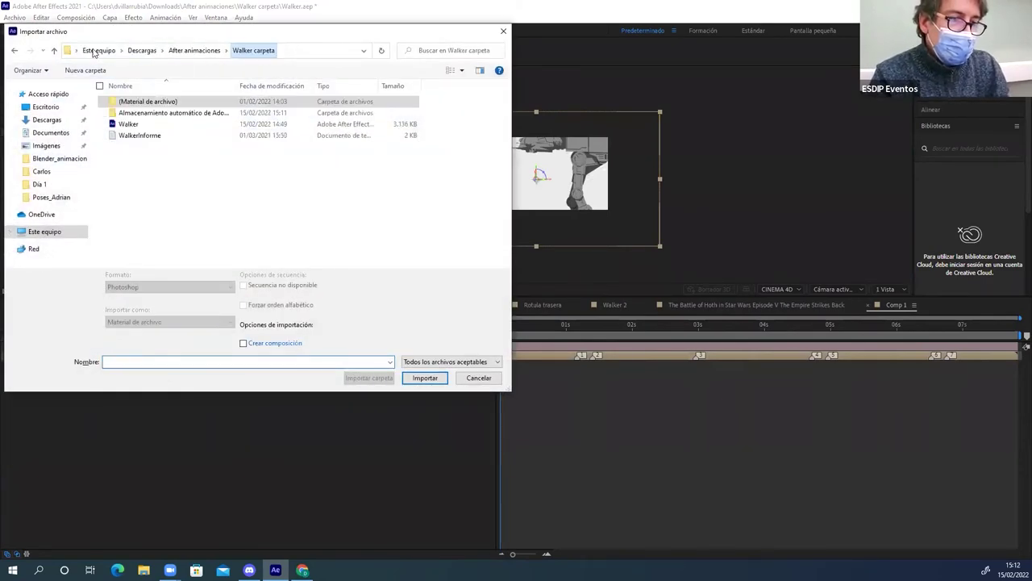
left_click(138, 50)
double_click(143, 117)
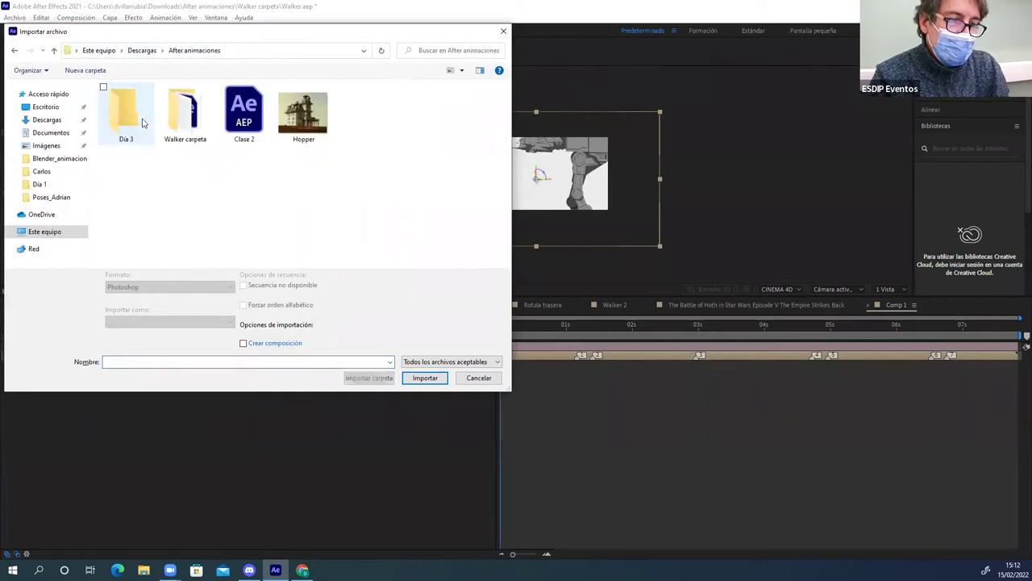
double_click(126, 117)
left_click(140, 121)
double_click(141, 121)
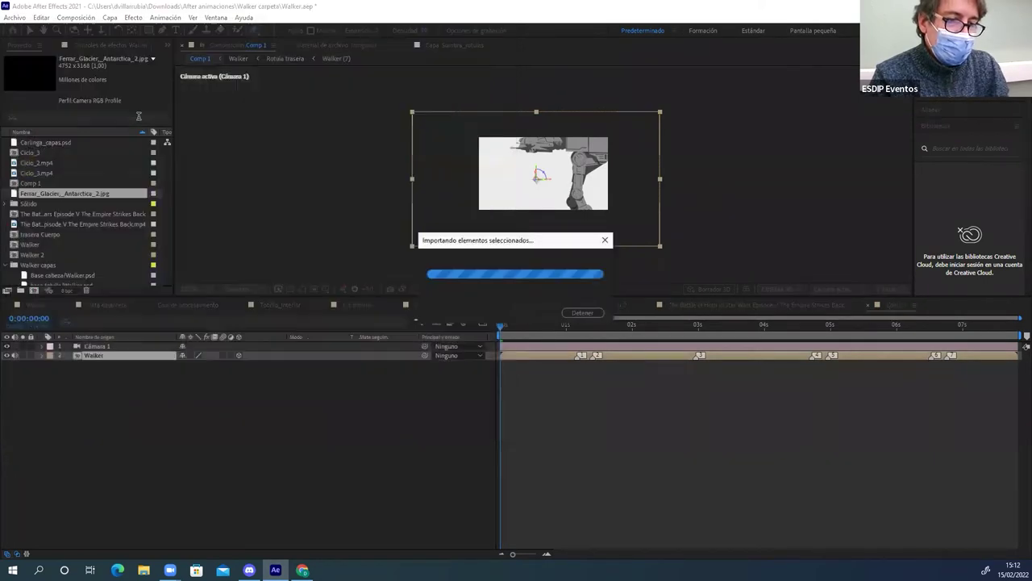
left_click_drag(88, 197, 114, 361)
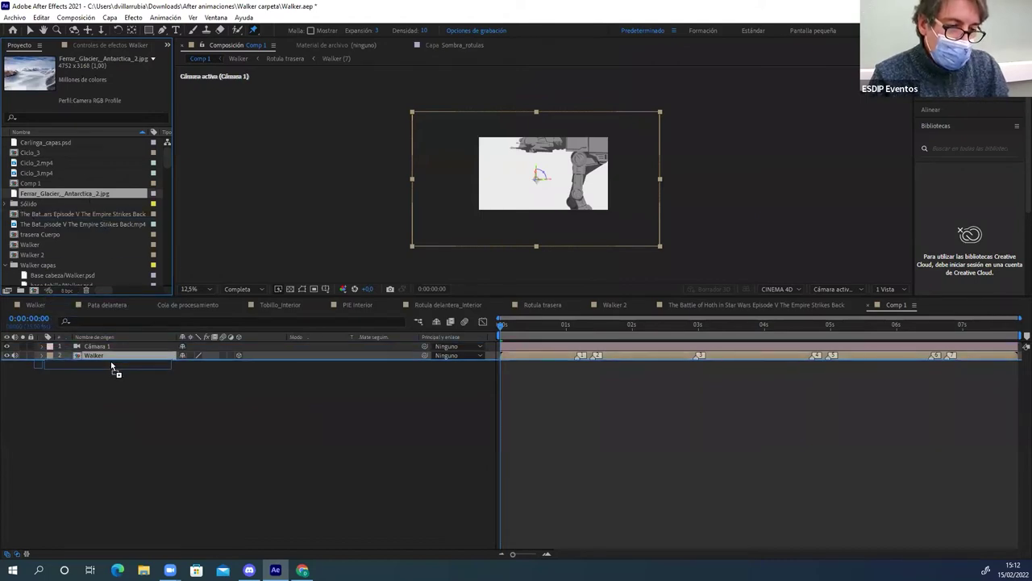
left_click_drag(113, 356, 112, 360)
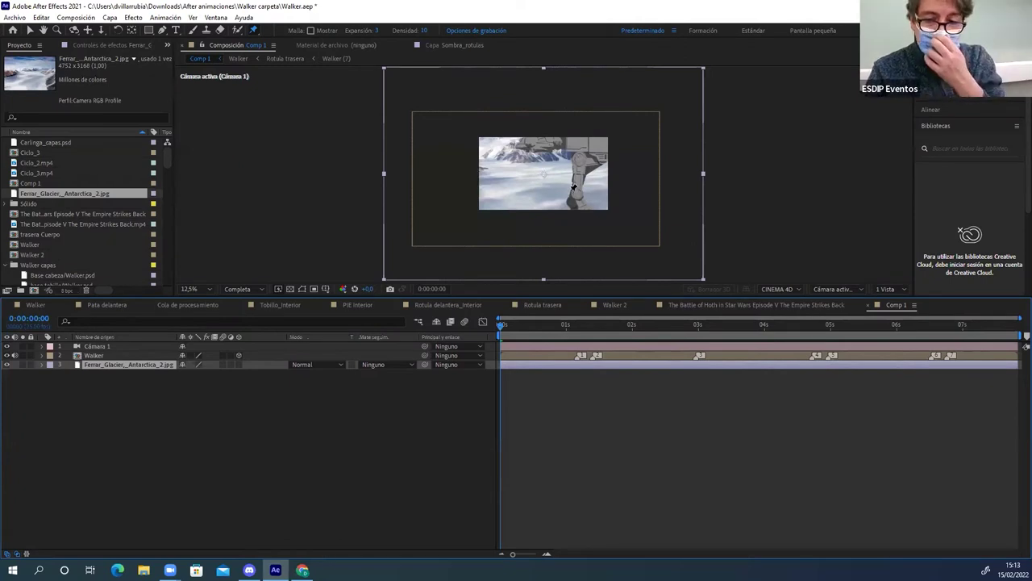
Switch the viewer's 3D view from Cámara activa to Superior
left_click(846, 289)
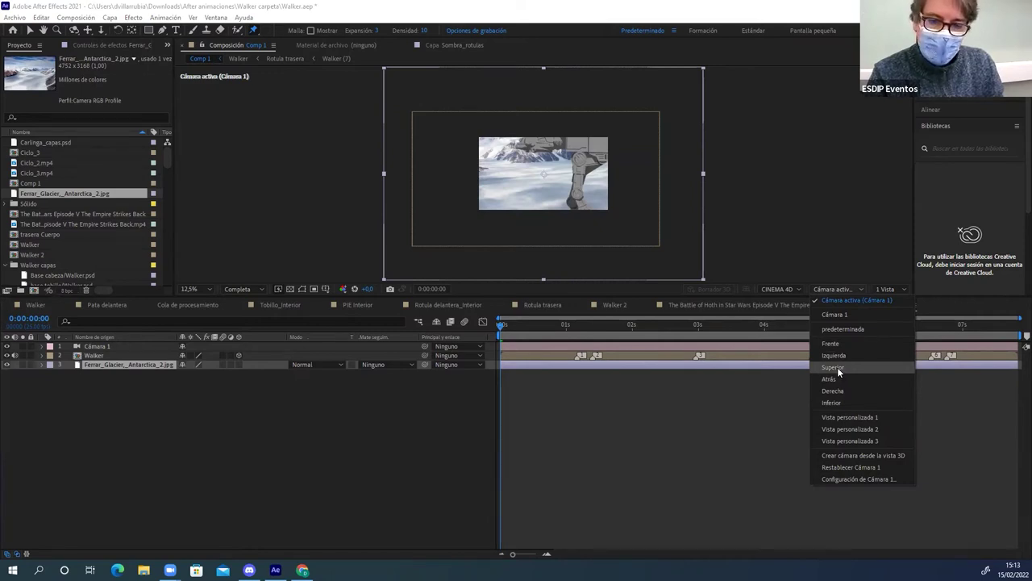
left_click(837, 366)
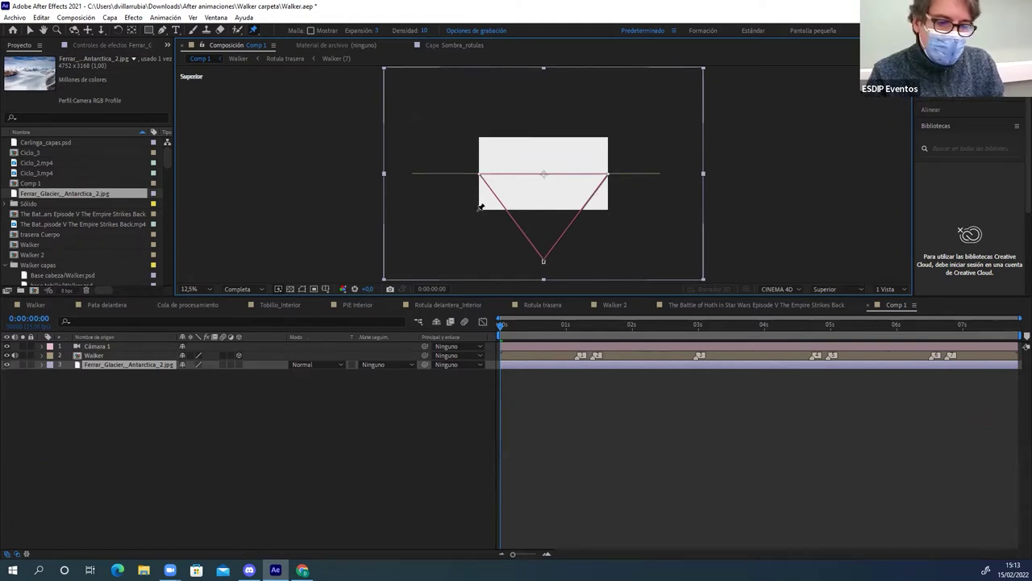
double_click(87, 348)
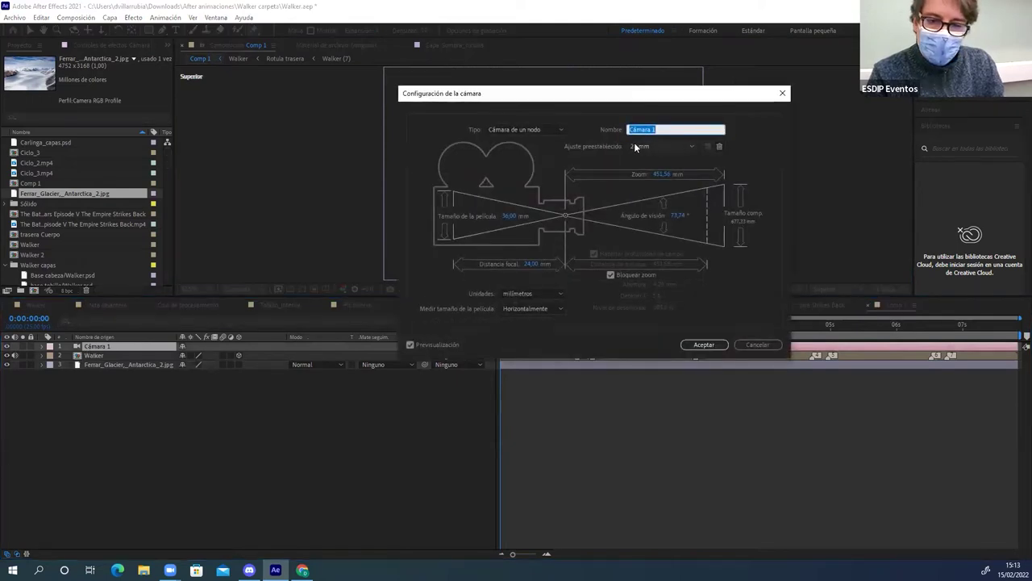
left_click_drag(607, 98, 173, 109)
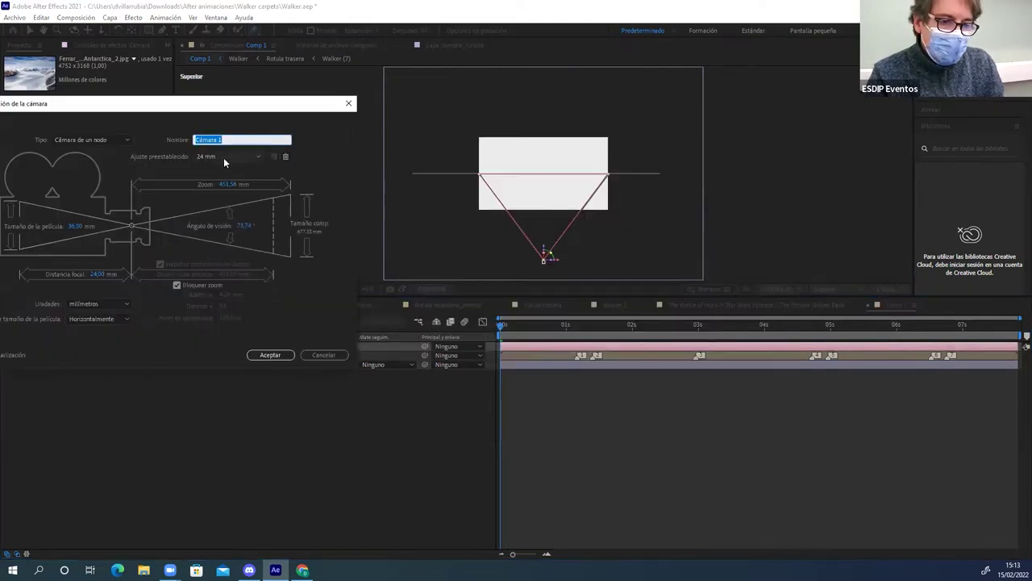
left_click(223, 158)
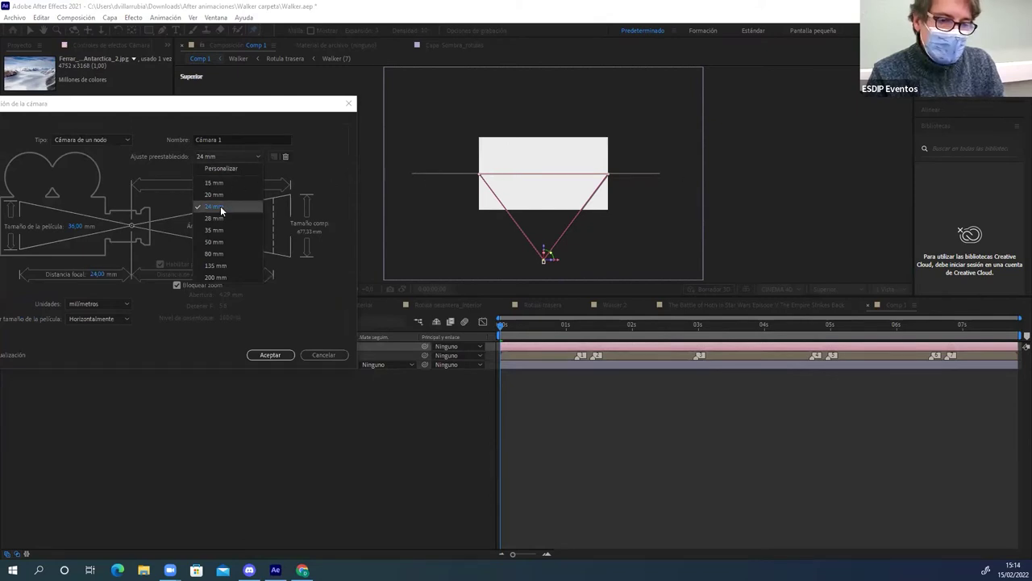
left_click(222, 255)
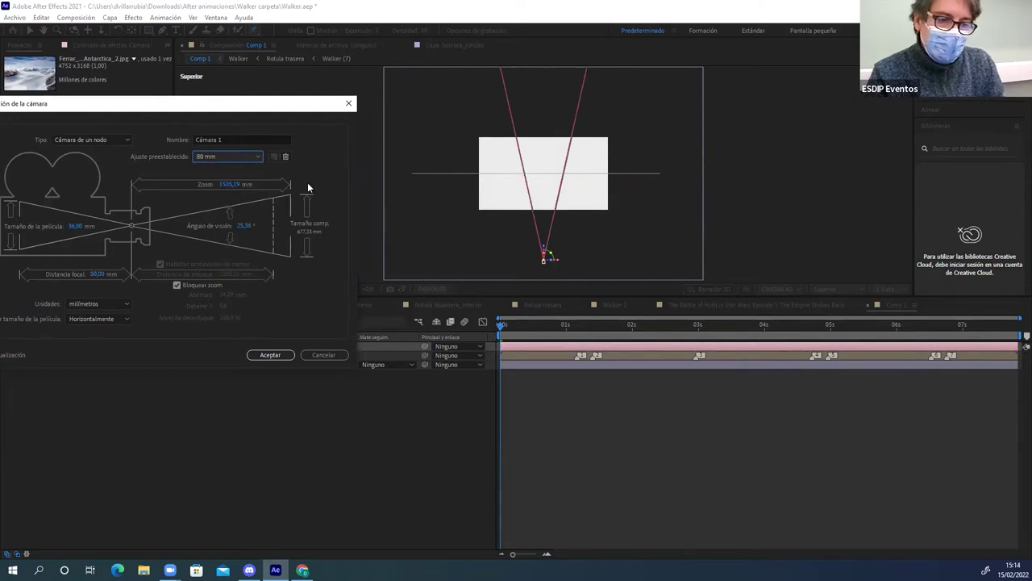
left_click(227, 156)
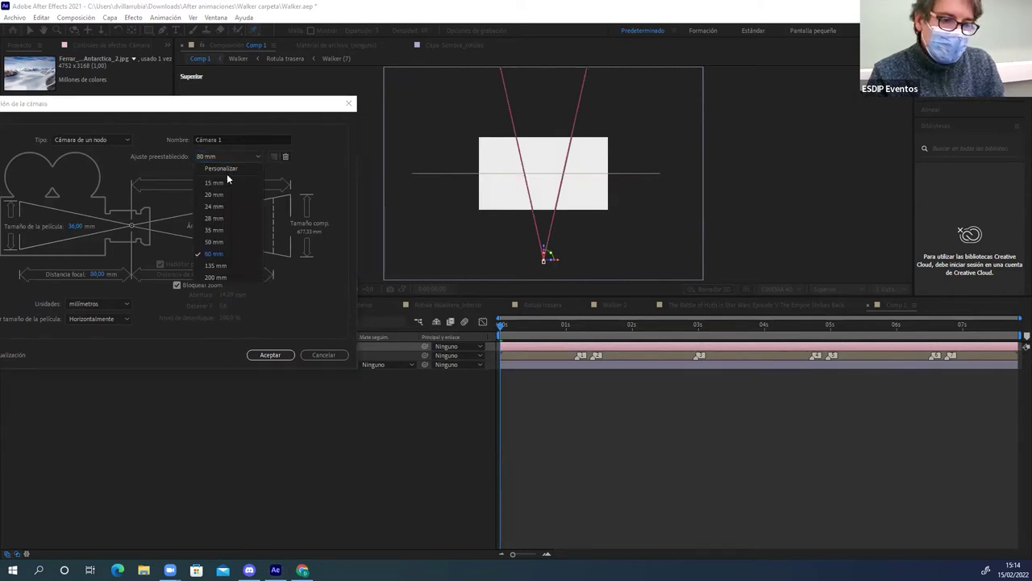
left_click(220, 225)
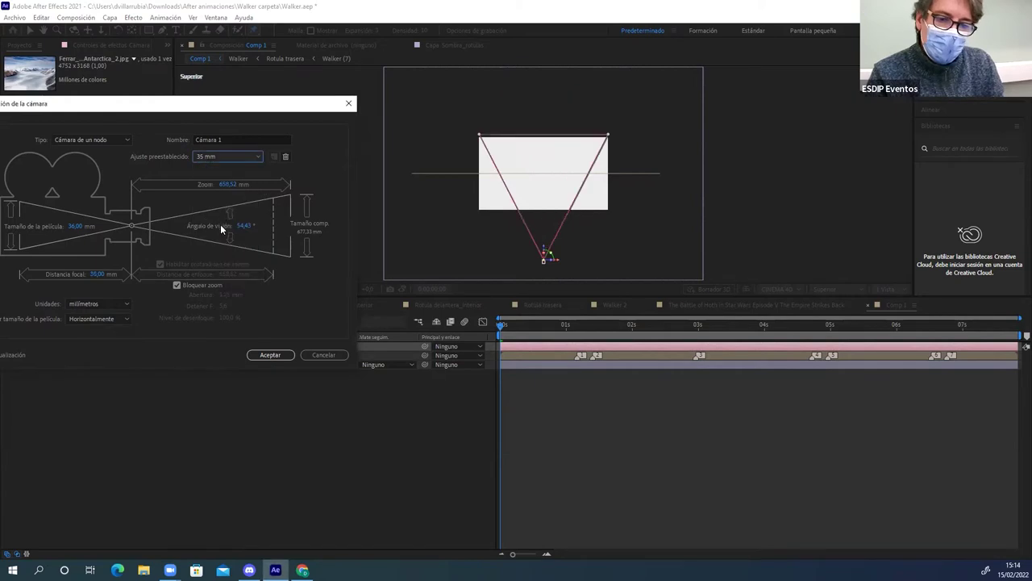
left_click(216, 157)
left_click(219, 182)
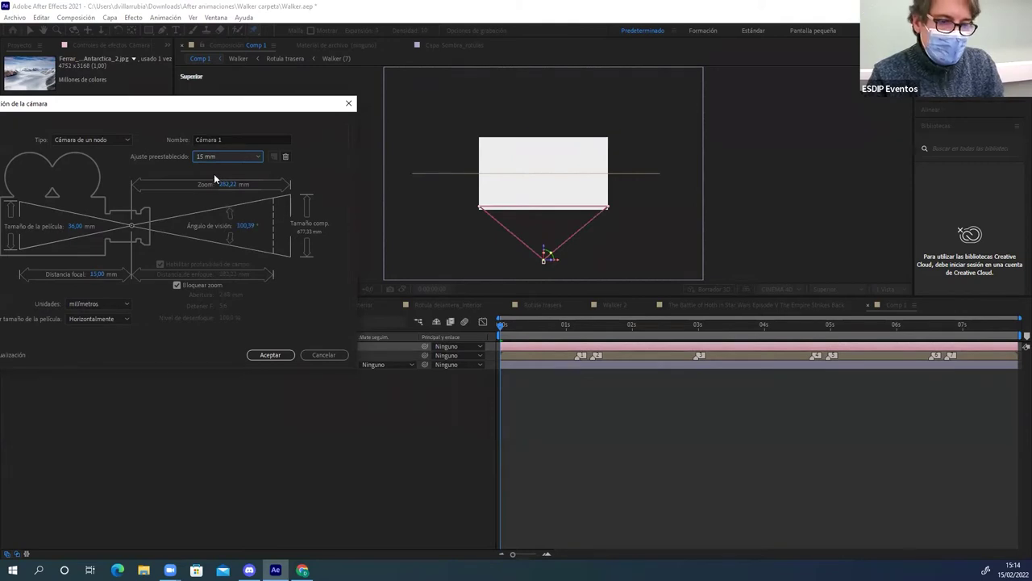
left_click(213, 156)
left_click(213, 207)
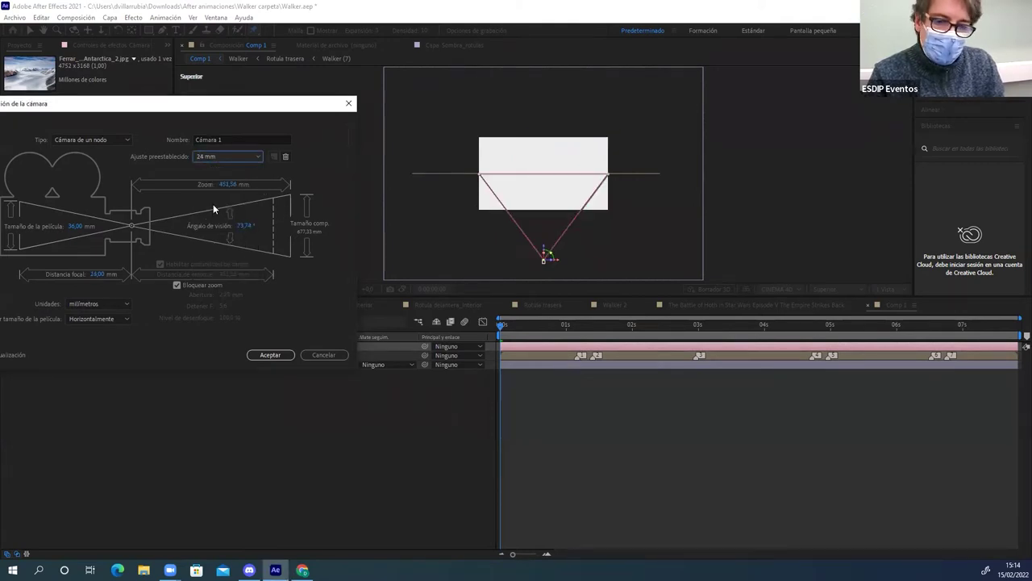
left_click(253, 355)
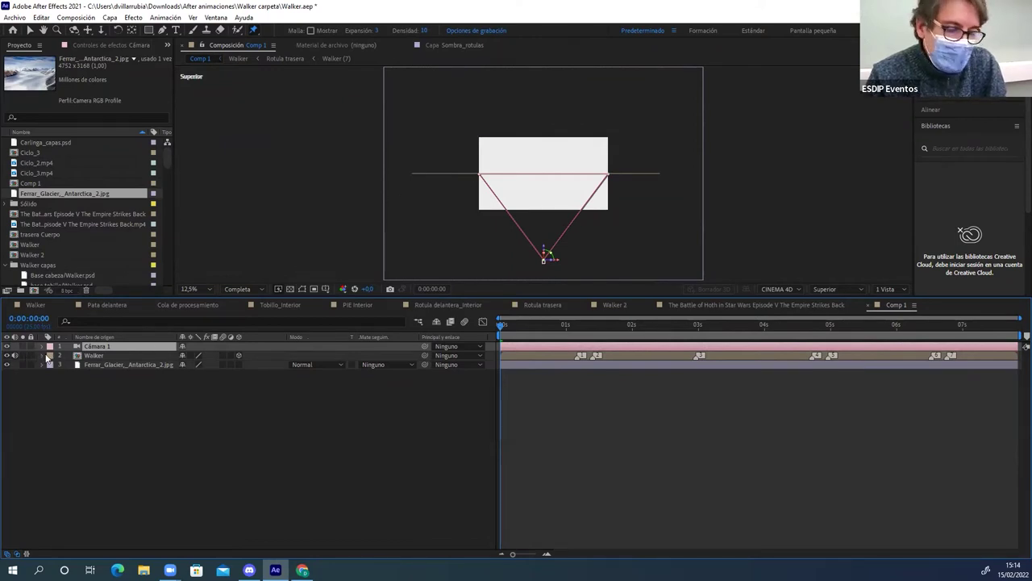
Hide the Walker layer with its eye icon, then select the Ferrar_Glacier layer
left_click(93, 355)
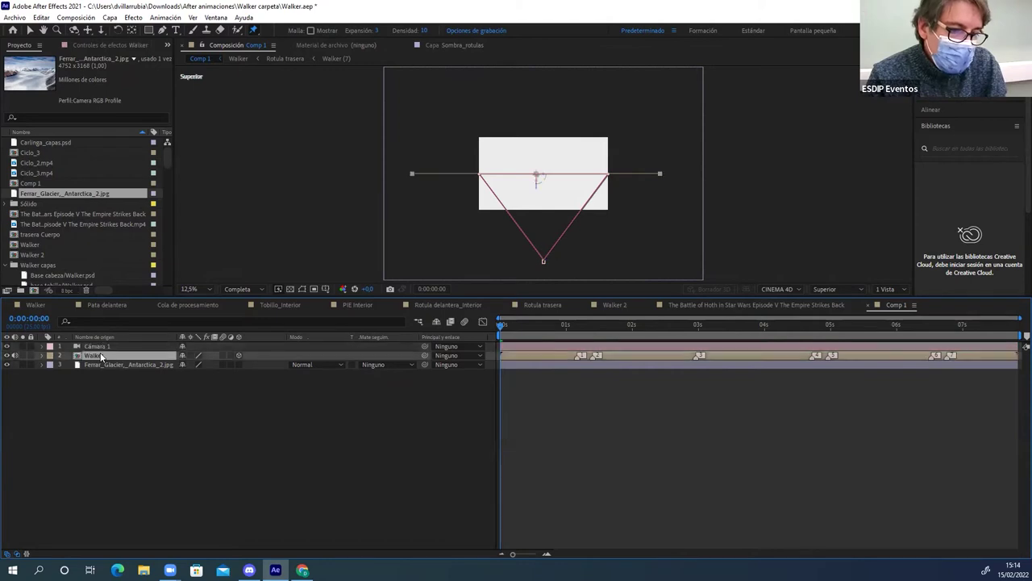
left_click(8, 356)
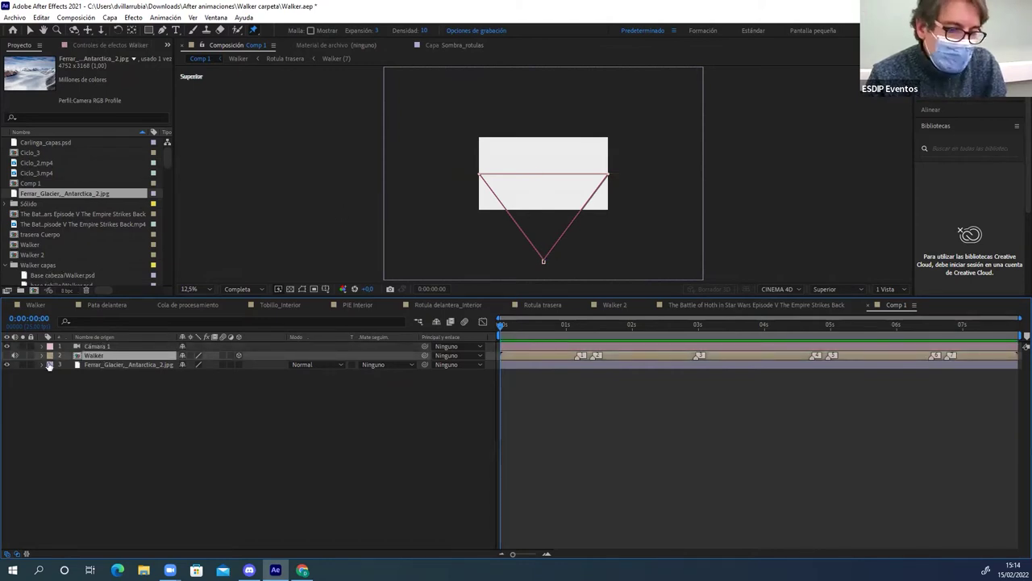
left_click(78, 377)
left_click(94, 364)
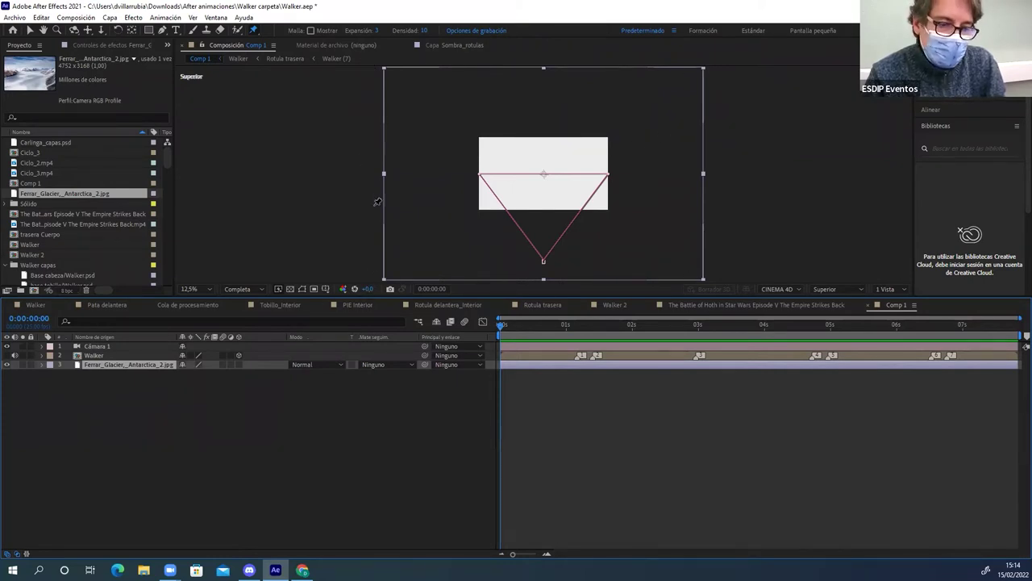
Turn on the 3D Layer switch for Ferrar_Glacier_Antarctica_2.jpg
left_click(239, 363)
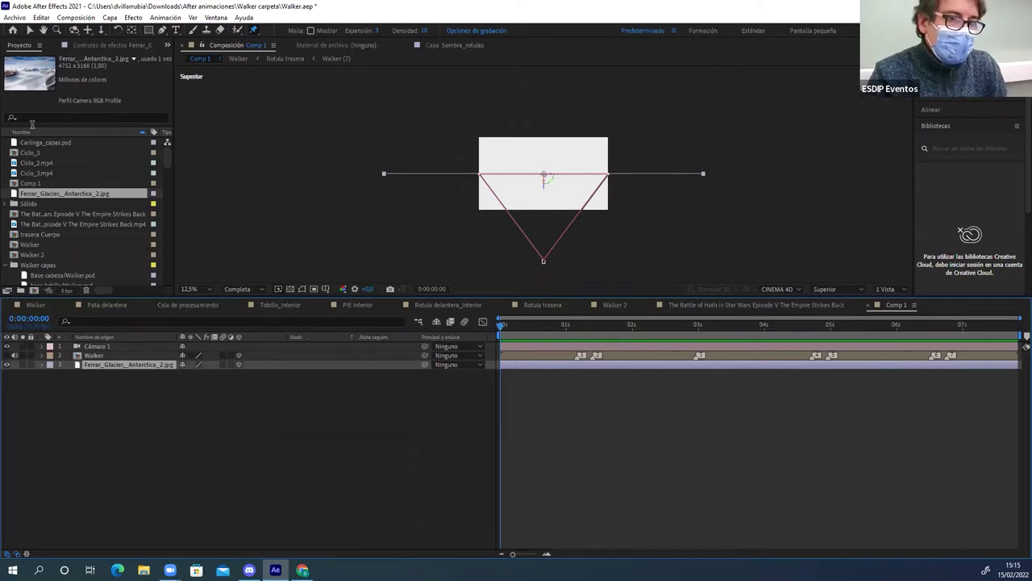
Push the glacier image far back along Z in the top view
key("v")
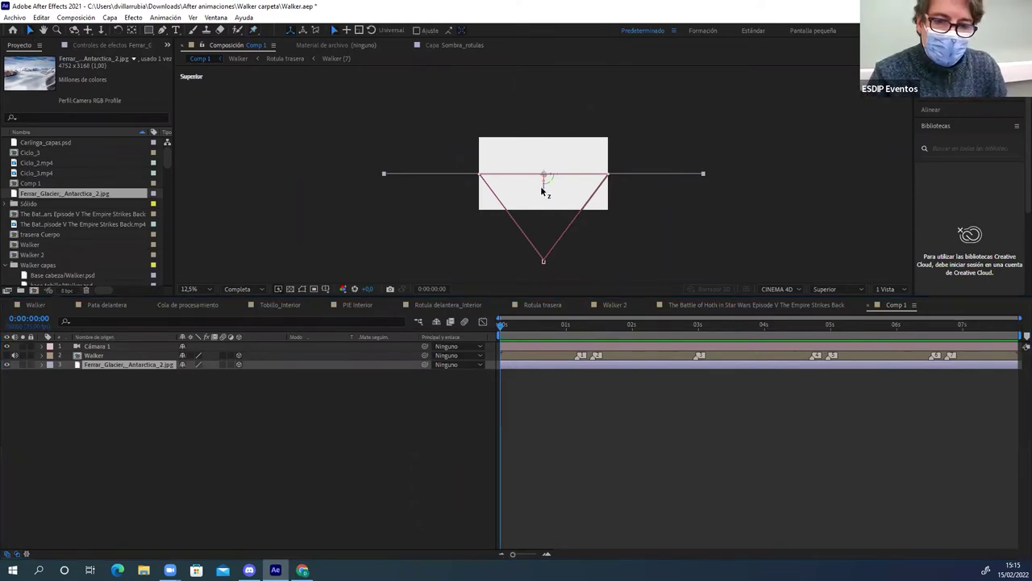
left_click_drag(543, 191, 547, 180)
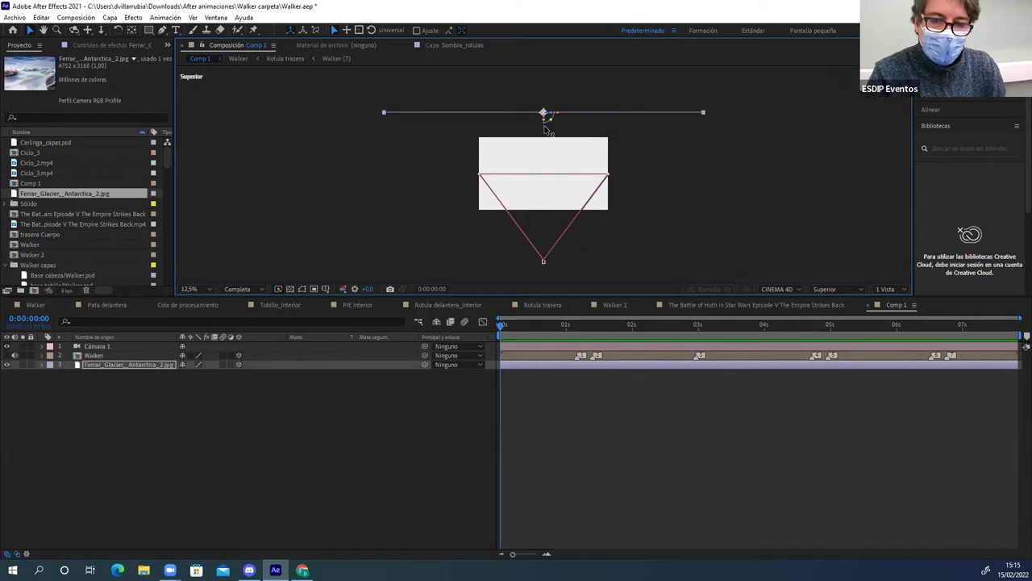
left_click_drag(545, 129, 546, 104)
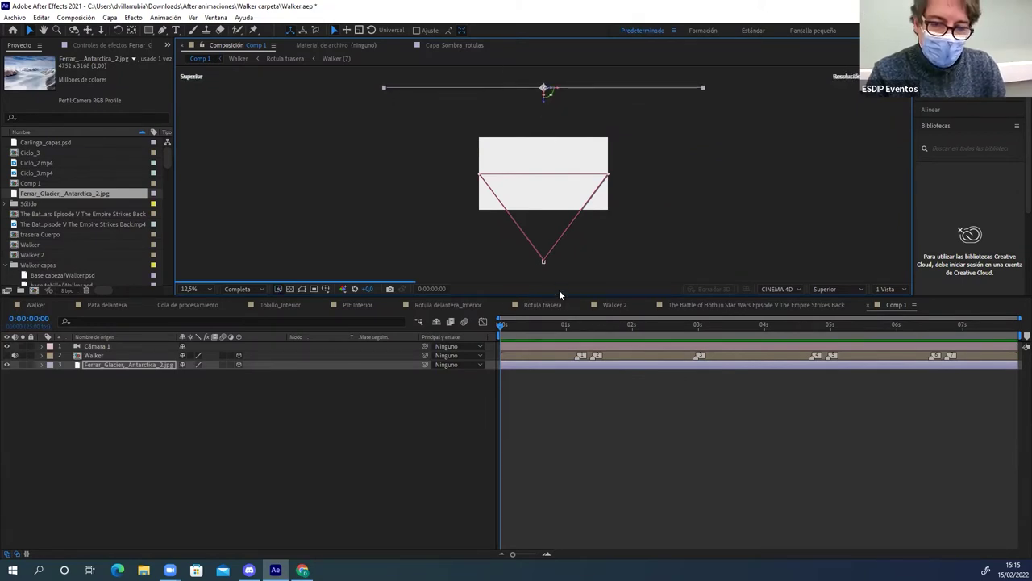
left_click_drag(559, 294, 570, 462)
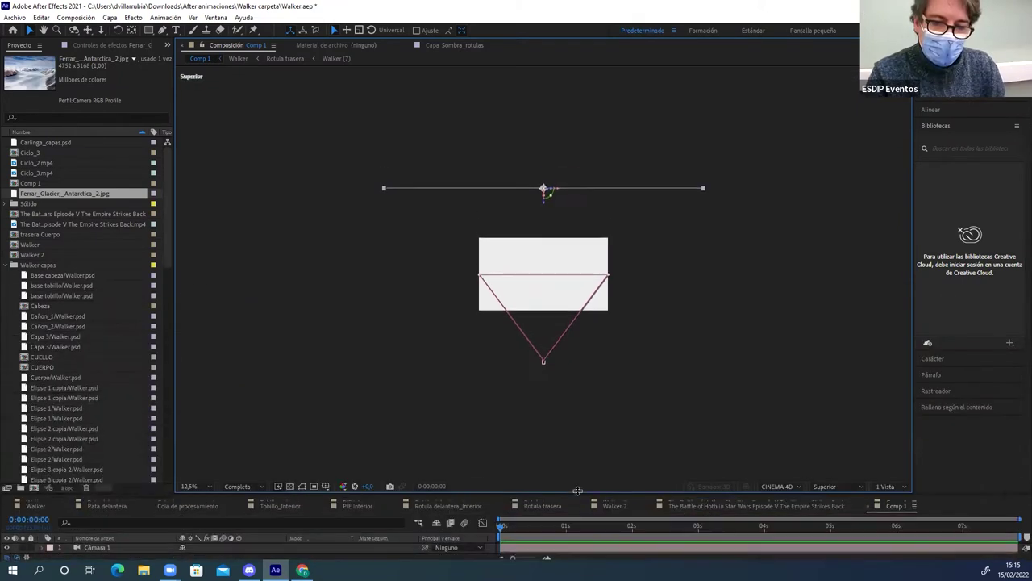
left_click_drag(546, 196, 550, 93)
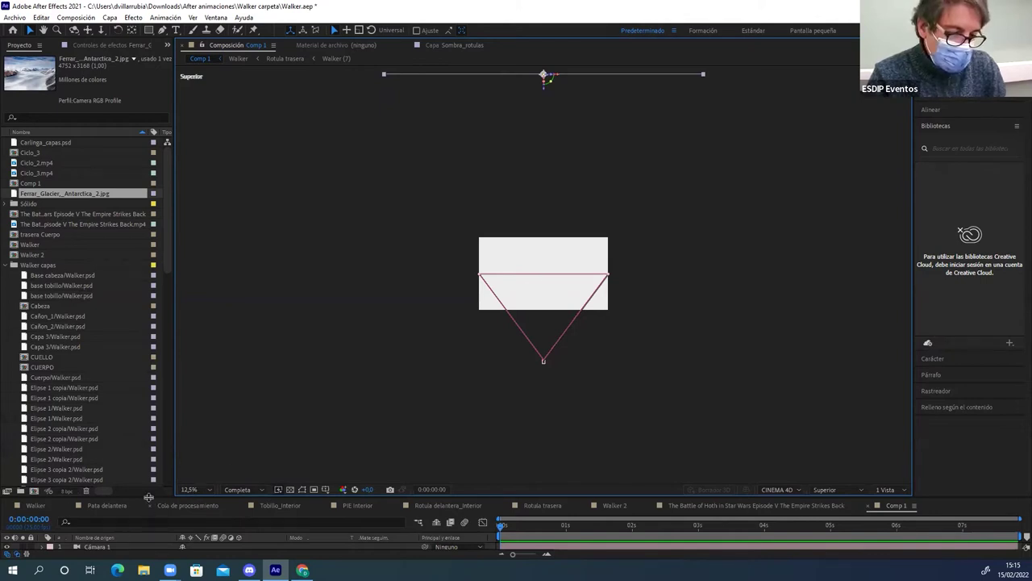
left_click_drag(151, 480, 158, 378)
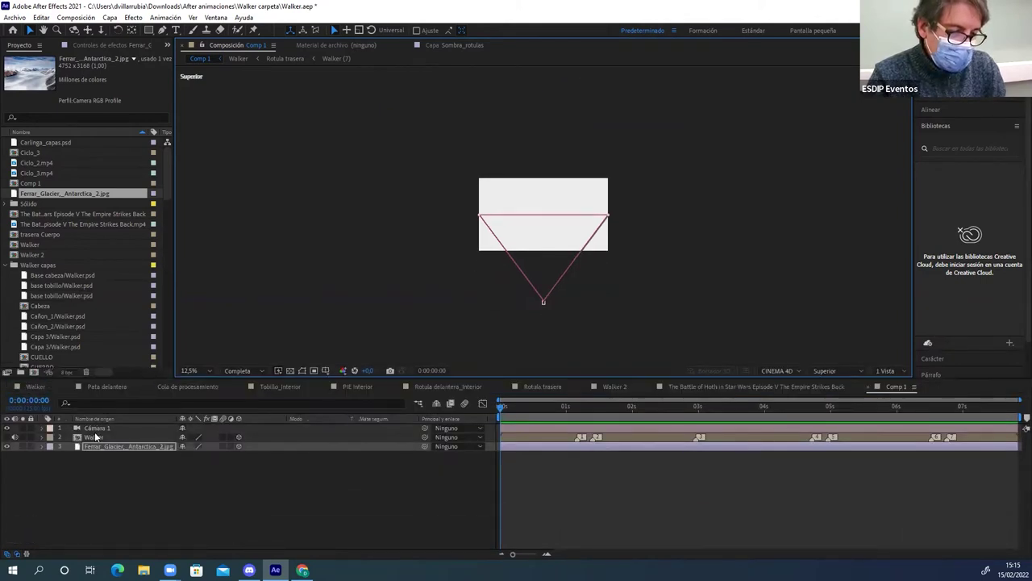
Make the Walker layer visible again and move it back from the camera along Z
left_click(95, 437)
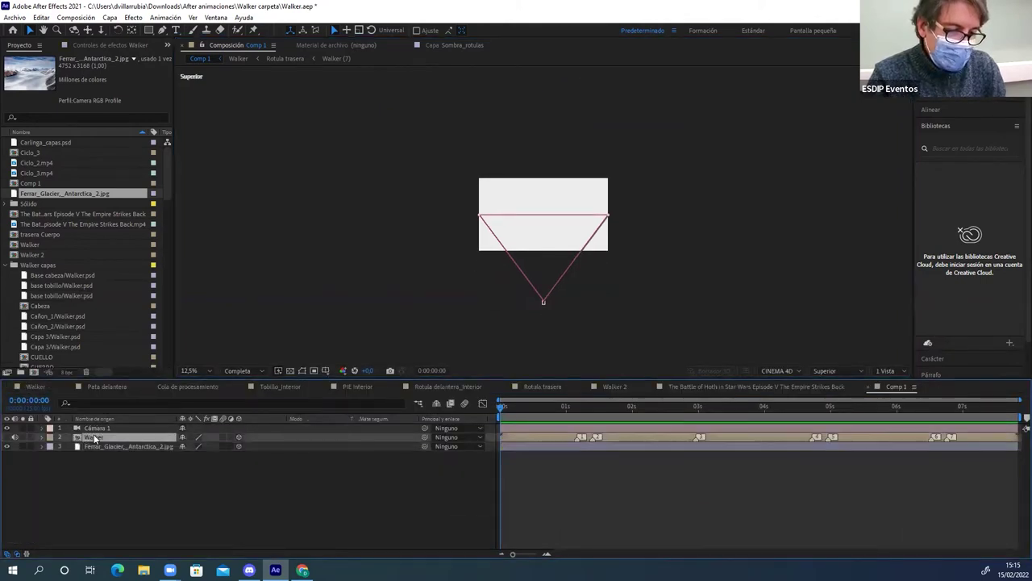
left_click(7, 437)
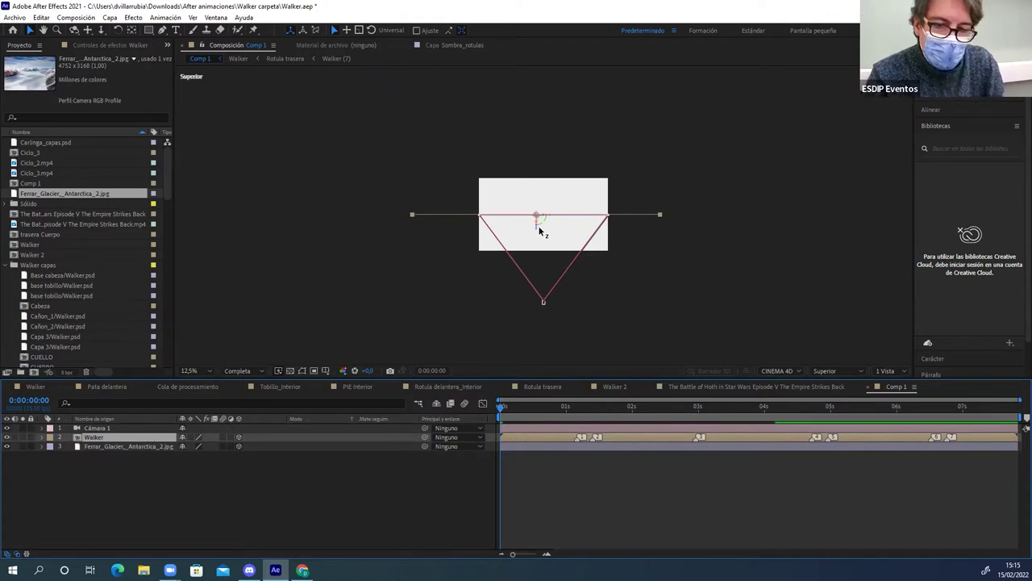
left_click_drag(536, 218, 538, 135)
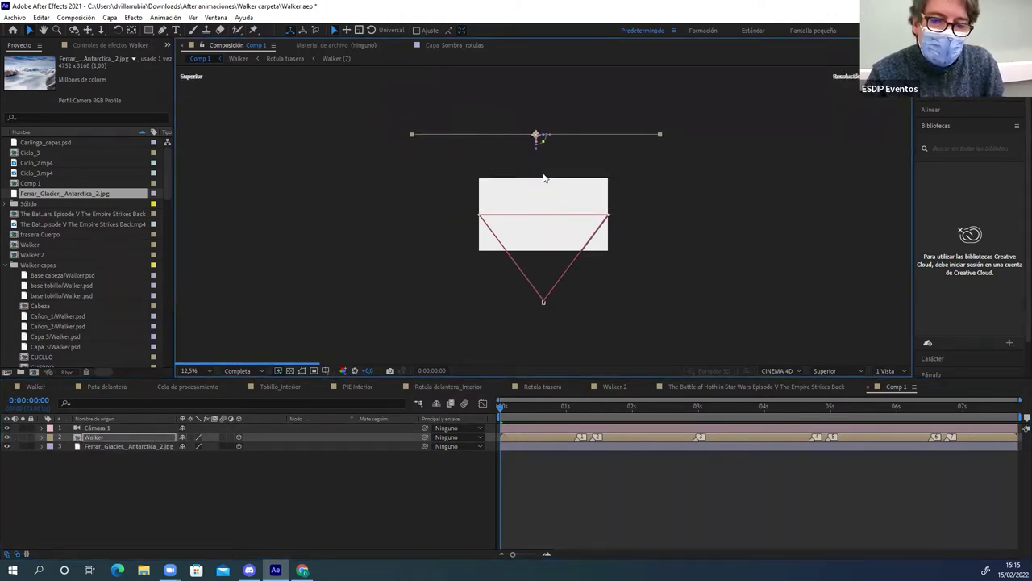
key("comma")
key("period")
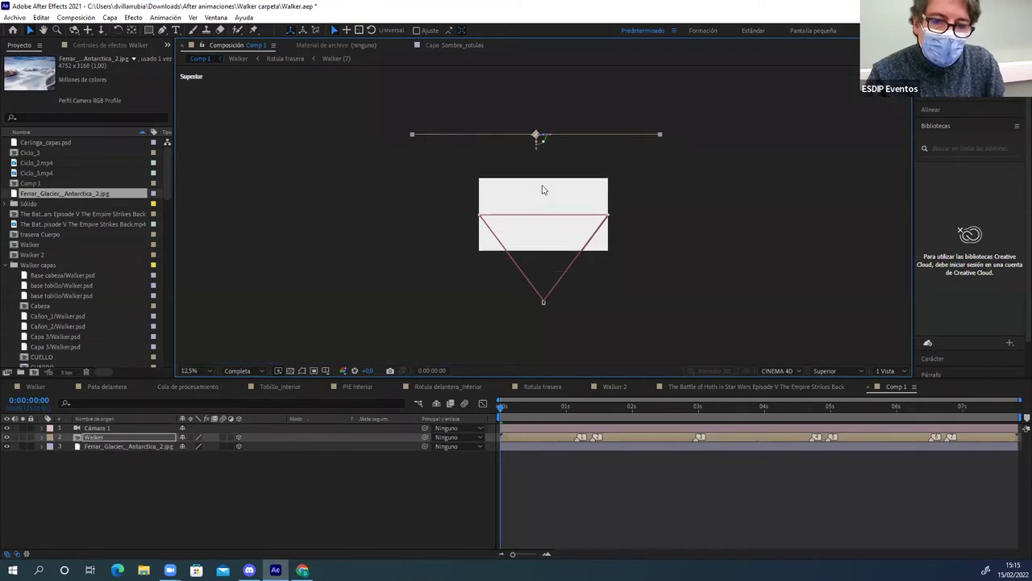
key("comma")
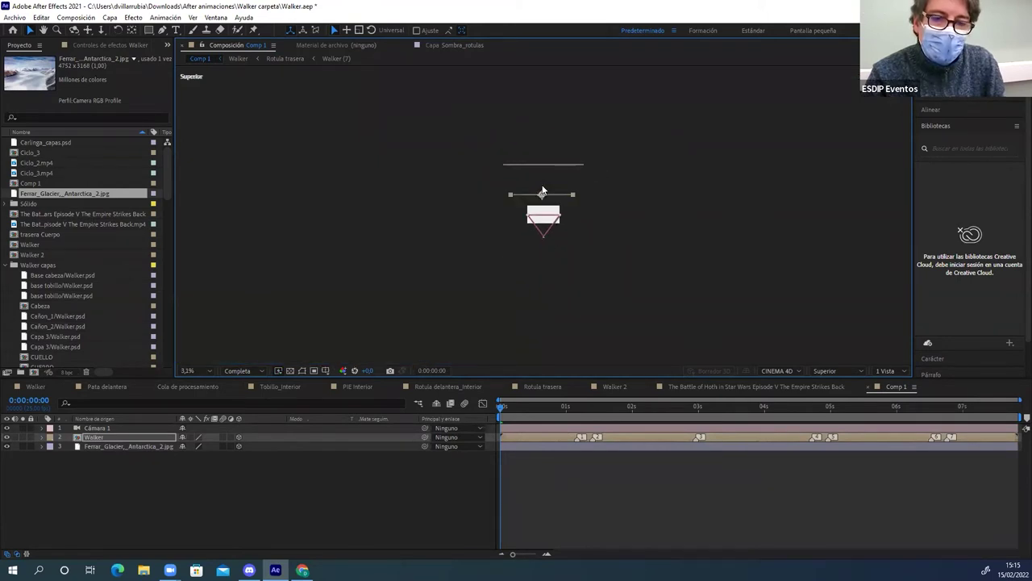
key("period")
left_click_drag(542, 184, 543, 184)
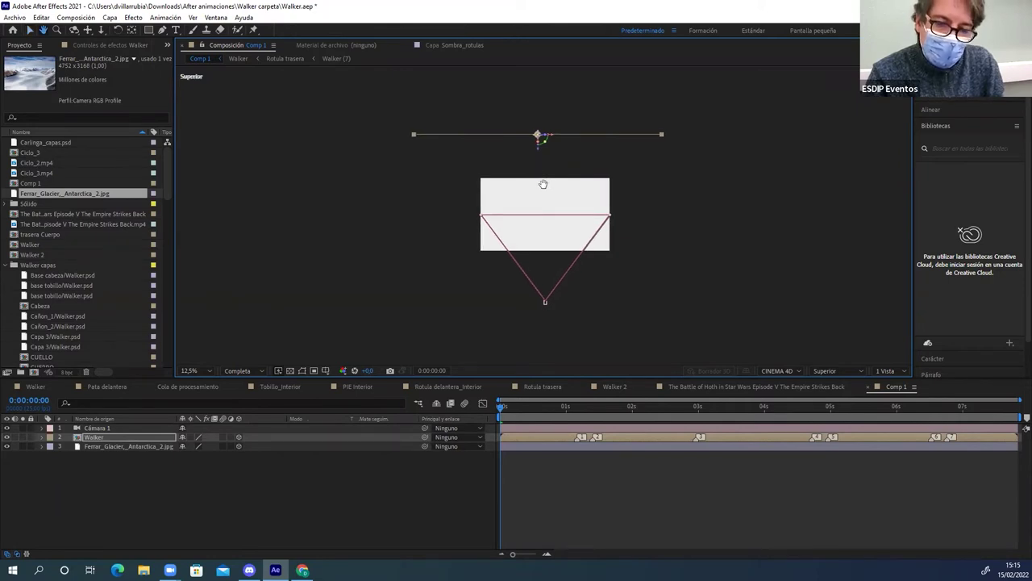
mouse_move(544, 184)
left_mouse_down()
mouse_move(541, 280)
mouse_move(544, 239)
left_mouse_up()
key("v")
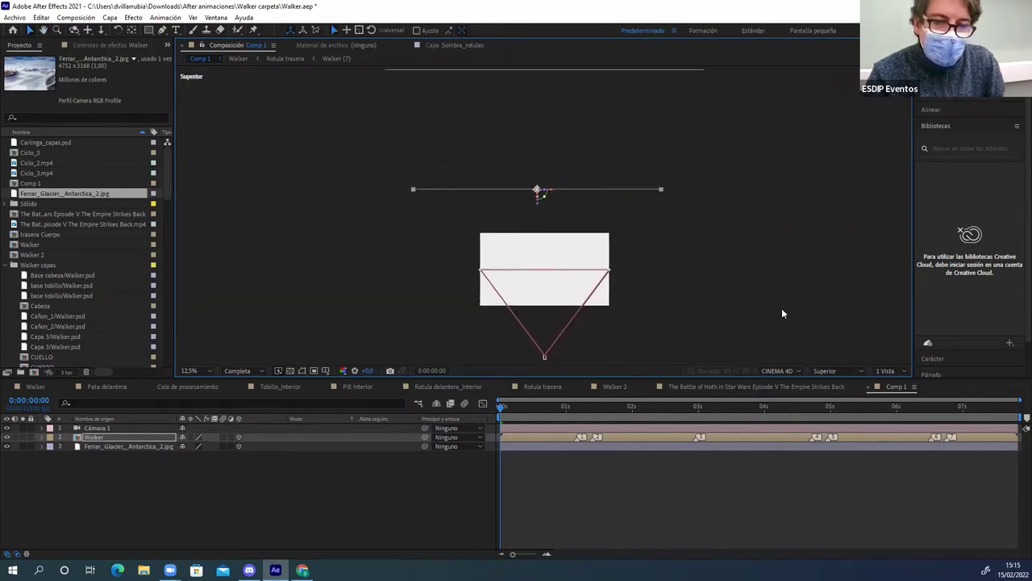
left_click(838, 371)
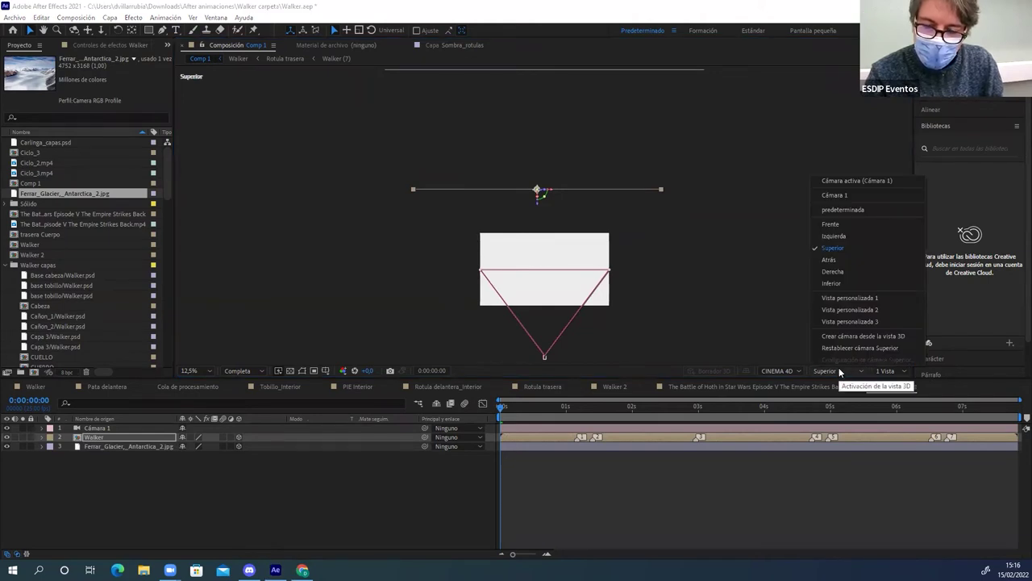
View Comp 1 through Cámara activa at 25% zoom, centring the frame with the Hand tool
left_click(842, 180)
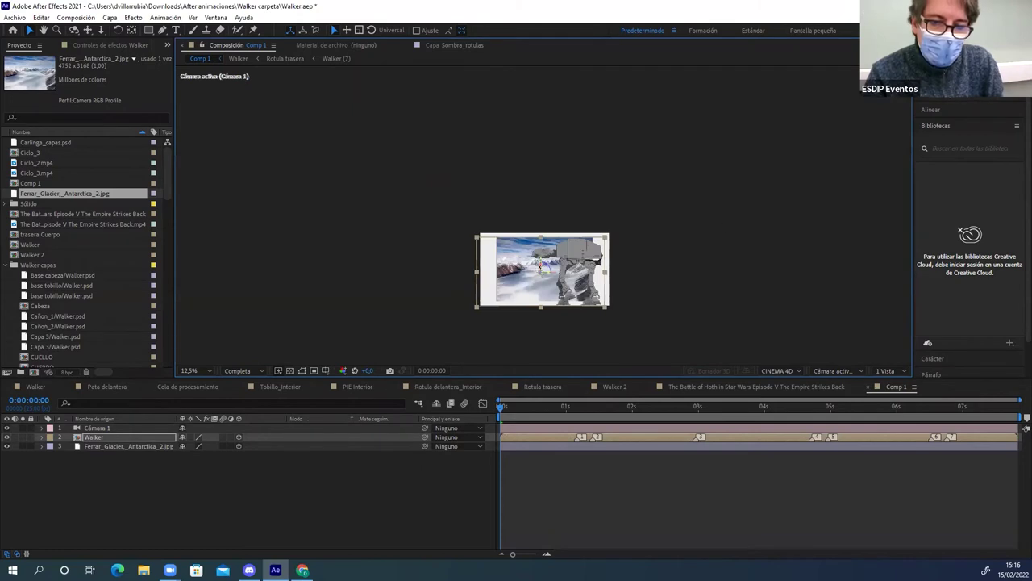
key("period")
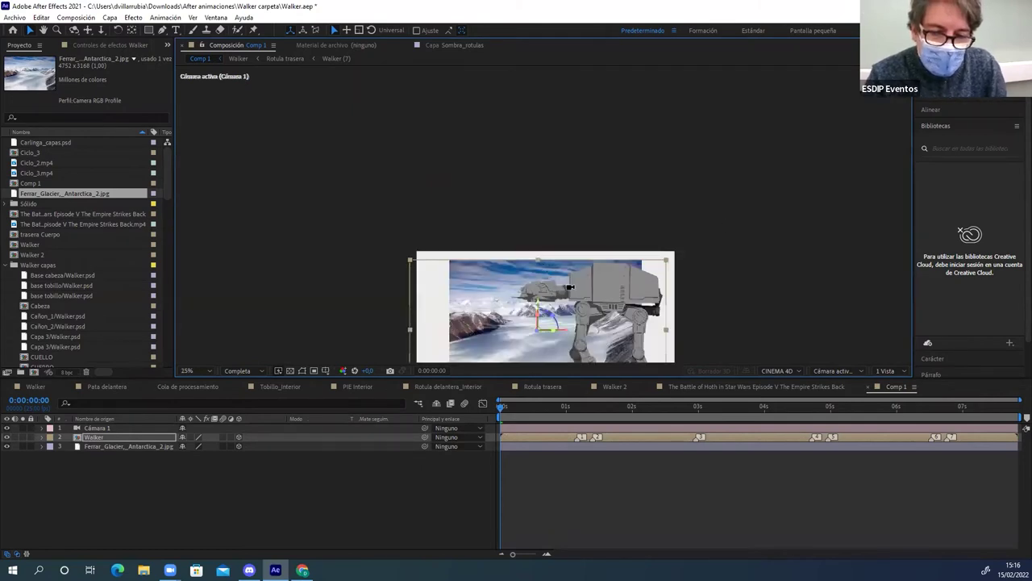
left_click_drag(570, 286, 565, 178)
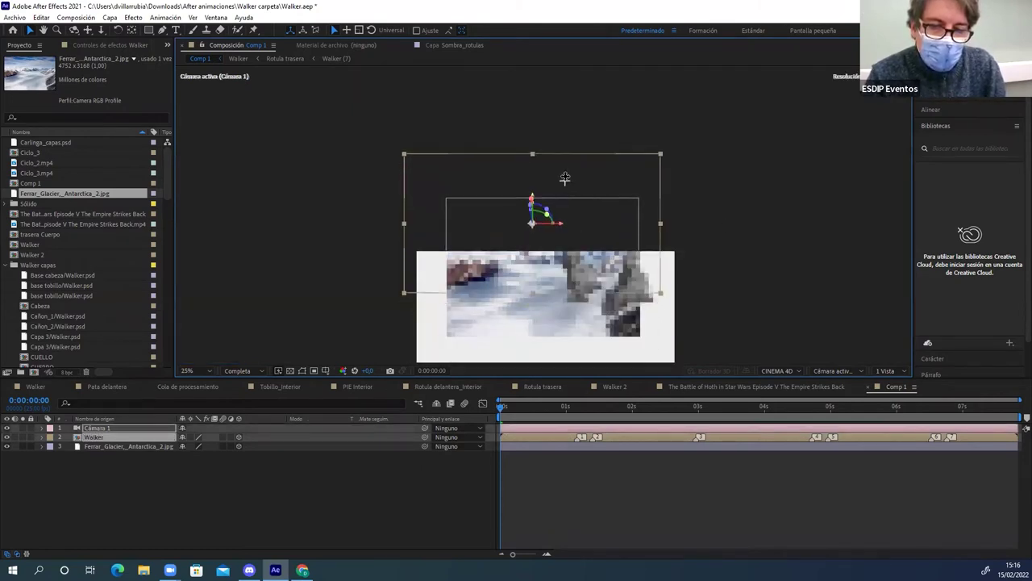
left_click(590, 253)
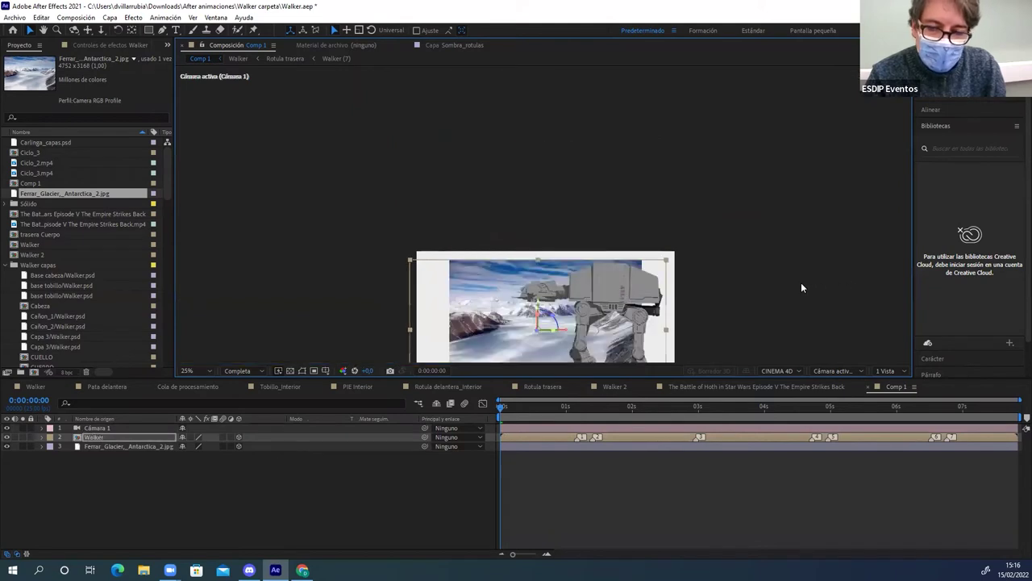
key("h")
mouse_move(801, 287)
left_mouse_down()
mouse_move(784, 178)
mouse_move(781, 195)
left_mouse_up()
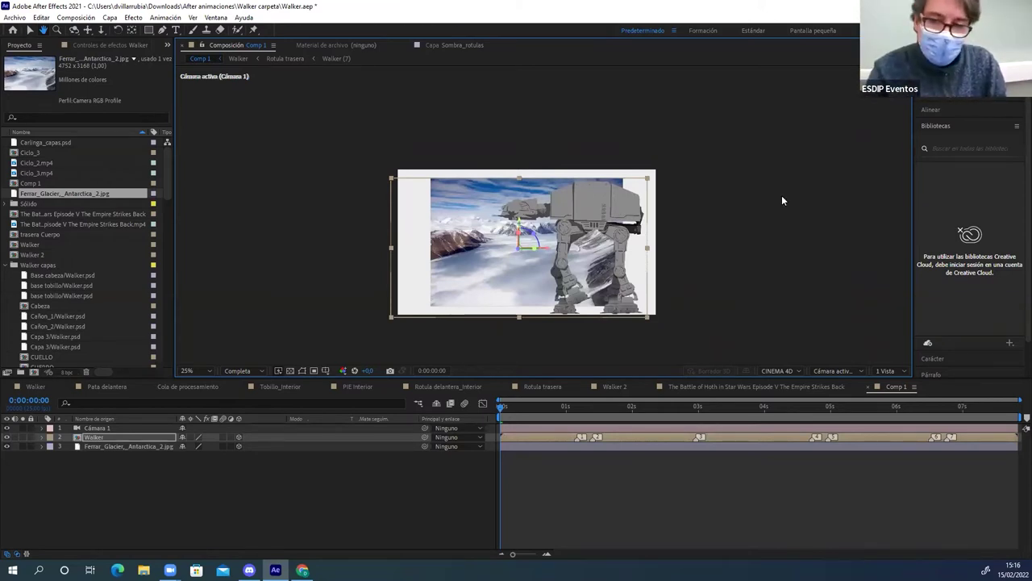
left_click_drag(782, 200, 784, 173)
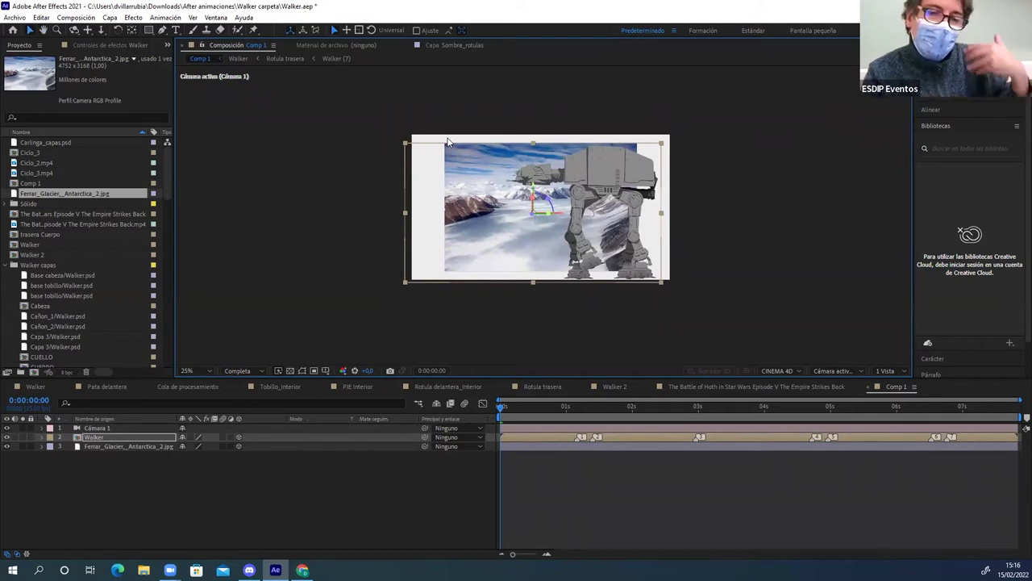
Expand the glacier layer's Transform group and select Anchor Point with the Pan Behind tool
left_click(145, 446)
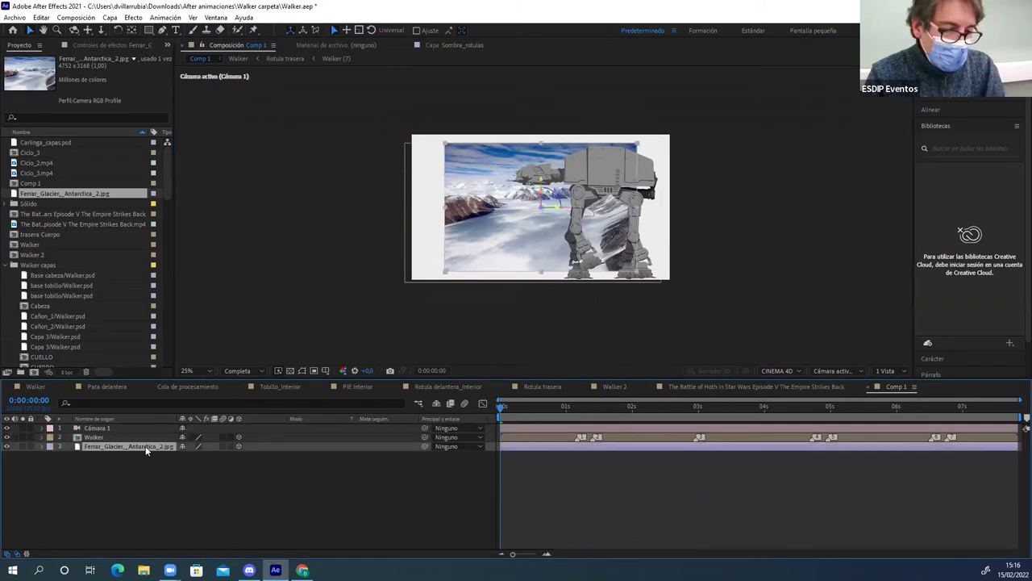
left_click(41, 445)
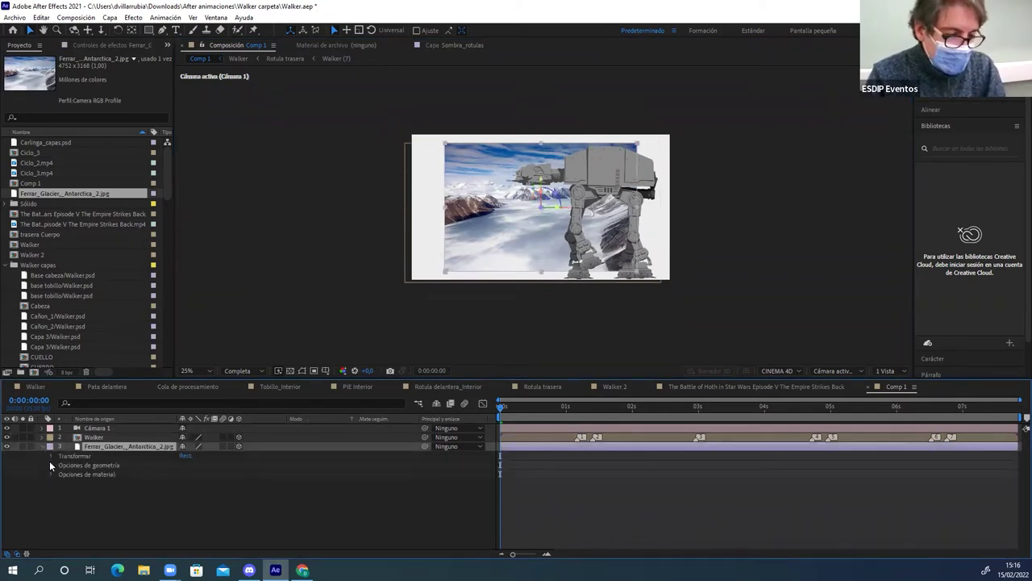
left_click(50, 455)
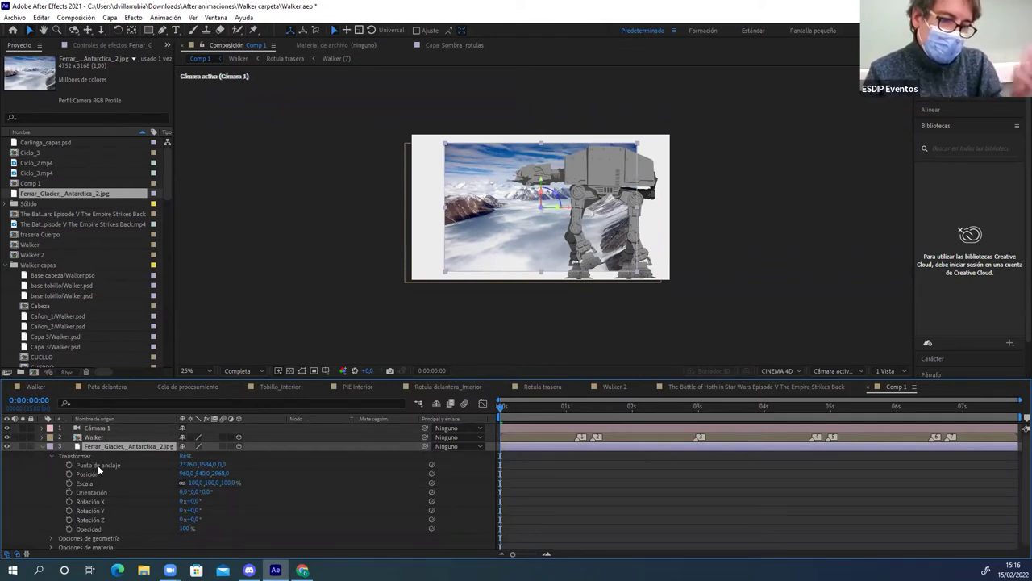
left_click(98, 464)
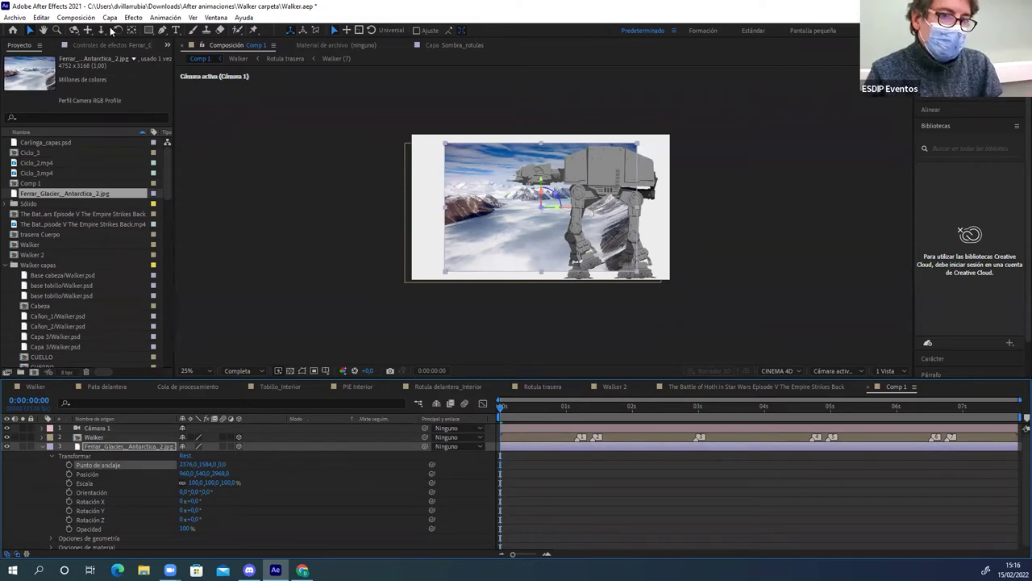
left_click(133, 31)
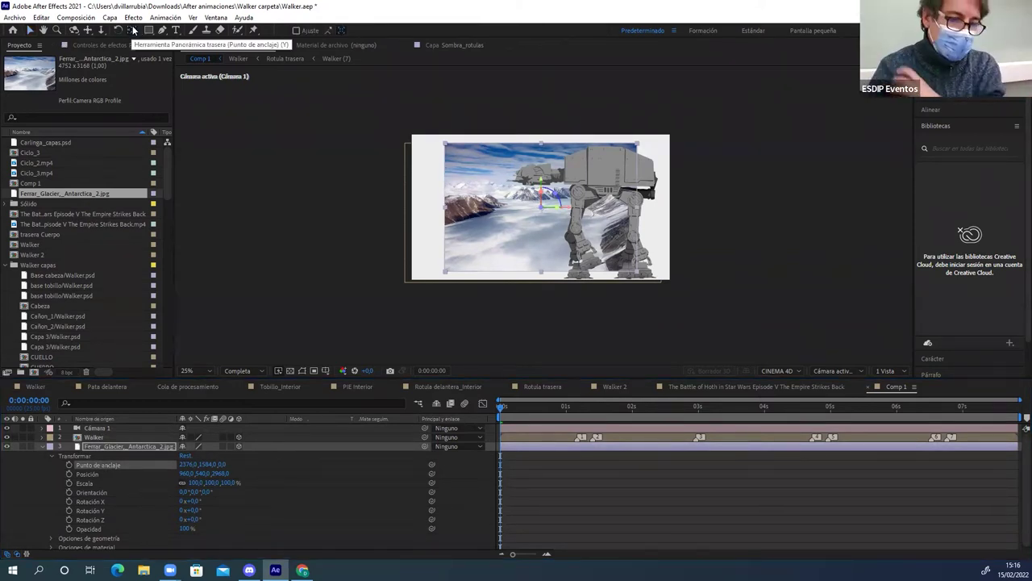
Select Position, Scale and the X, Y and Z Rotation properties in turn
left_click(90, 476)
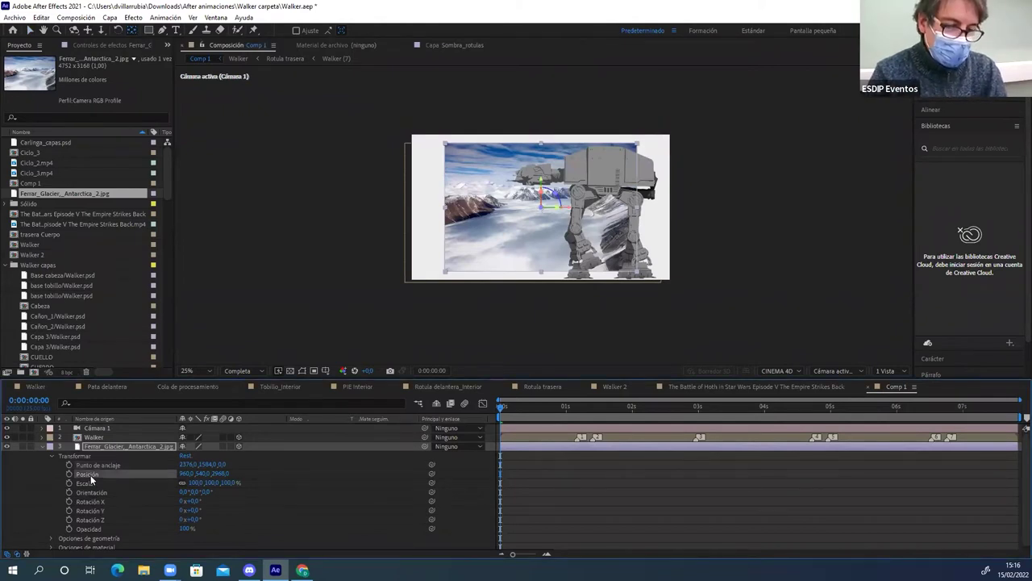
left_click(88, 483)
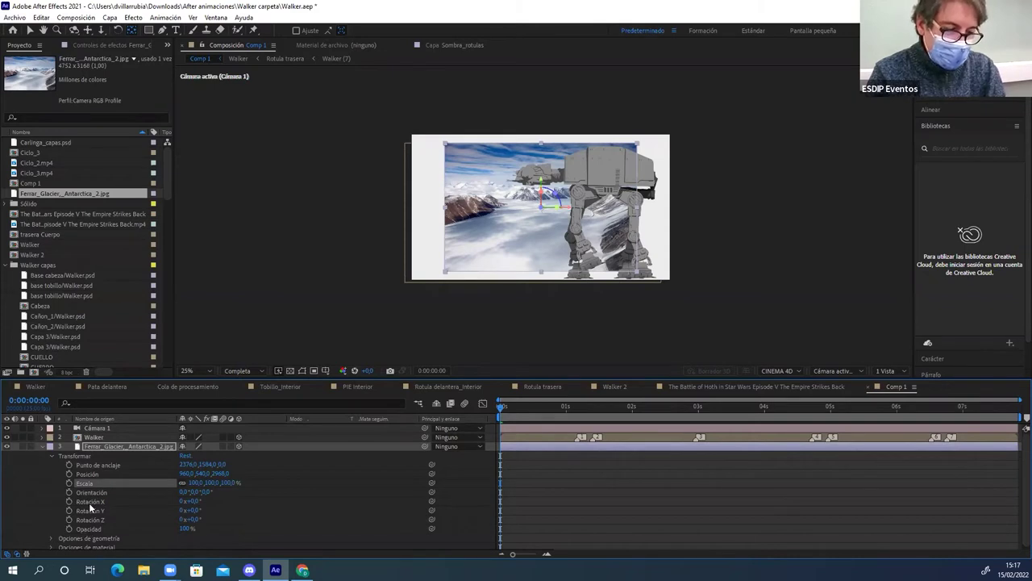
left_click(91, 501)
left_click(91, 511)
left_click(91, 520)
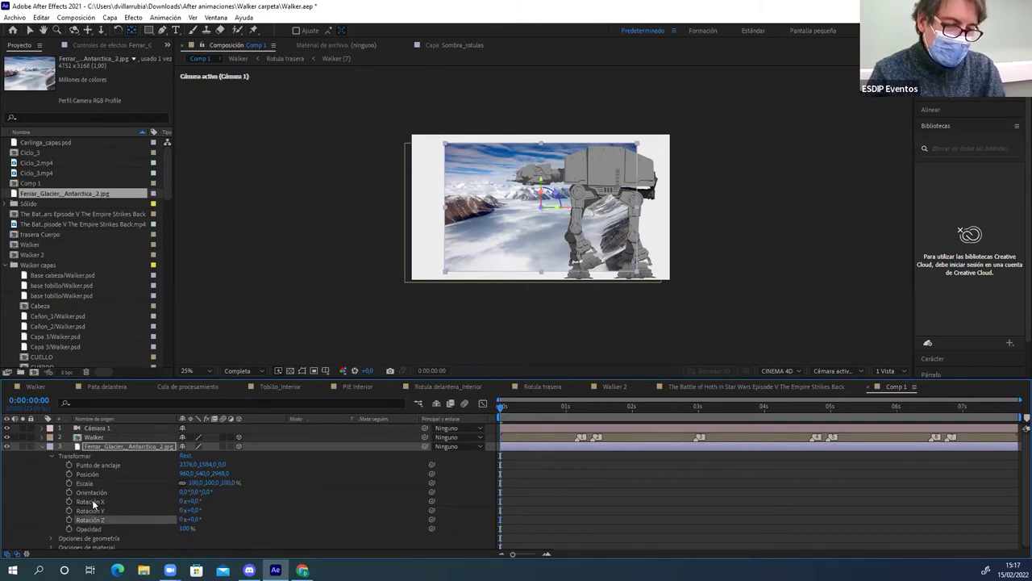
left_click(91, 502)
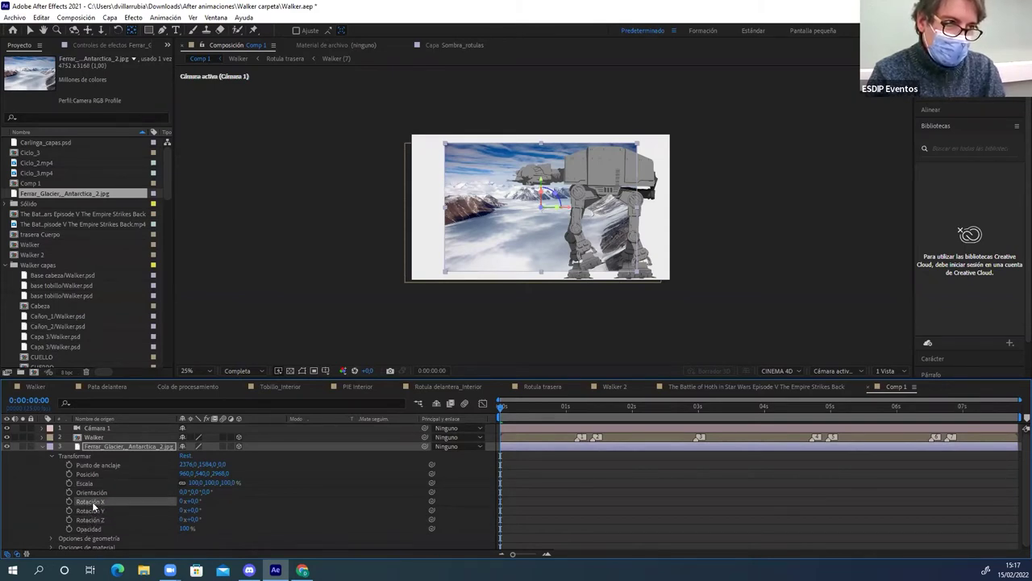
left_click(91, 510)
left_click(93, 520)
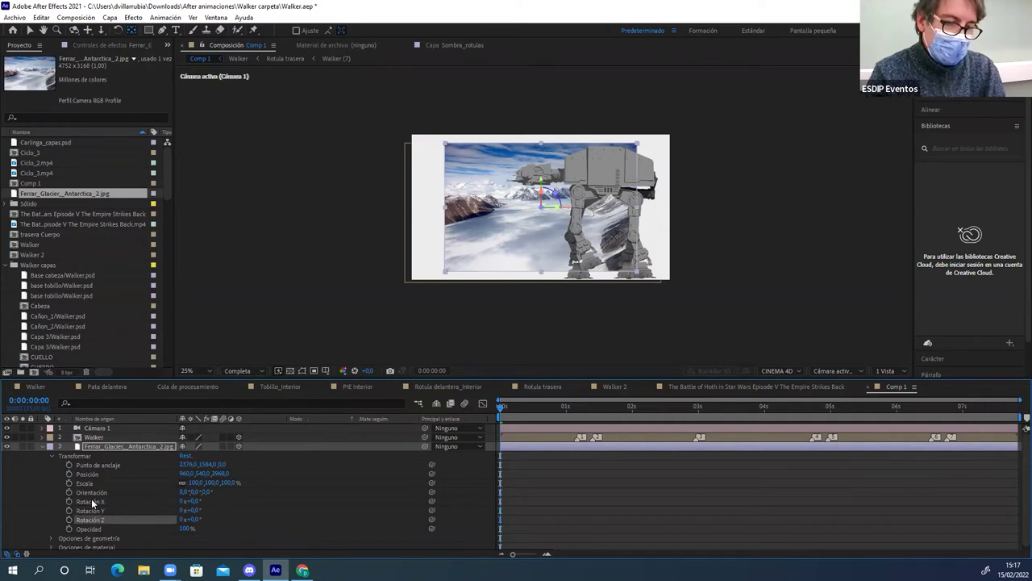
left_click(92, 502)
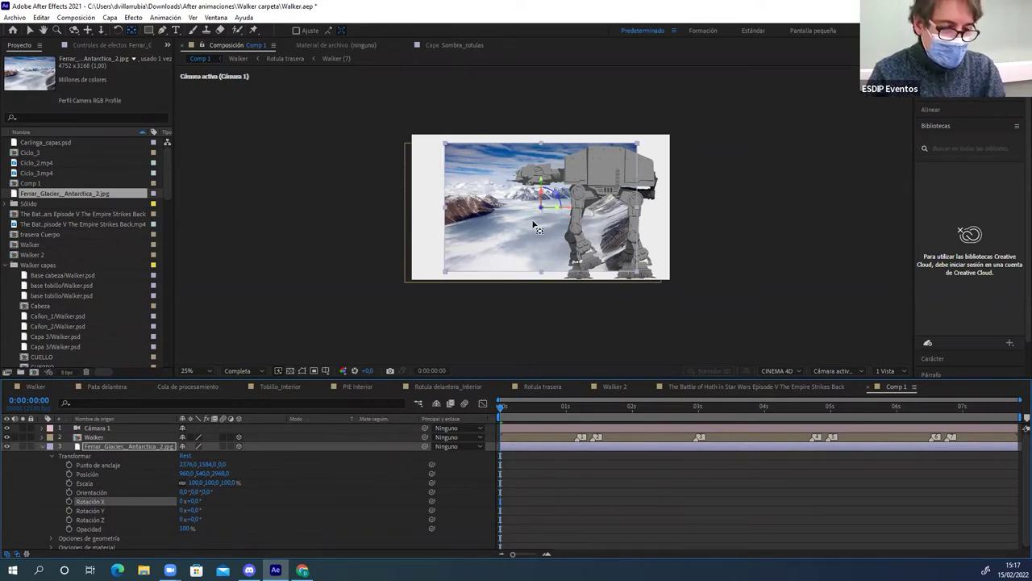
Set the glacier layer's Position Z to 10000
left_click(85, 474)
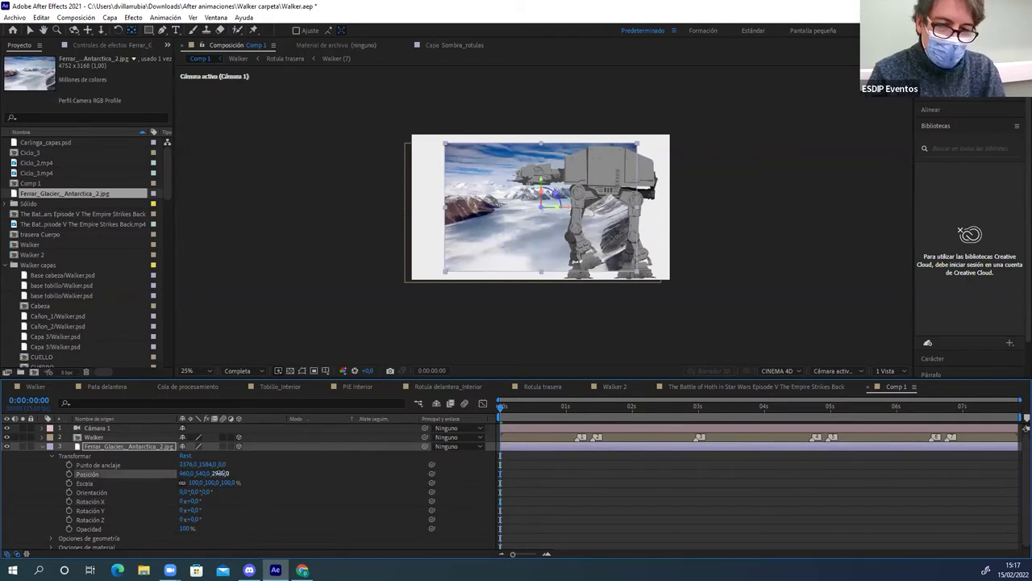
mouse_move(224, 473)
left_mouse_down()
mouse_move(809, 445)
mouse_move(220, 484)
left_mouse_up()
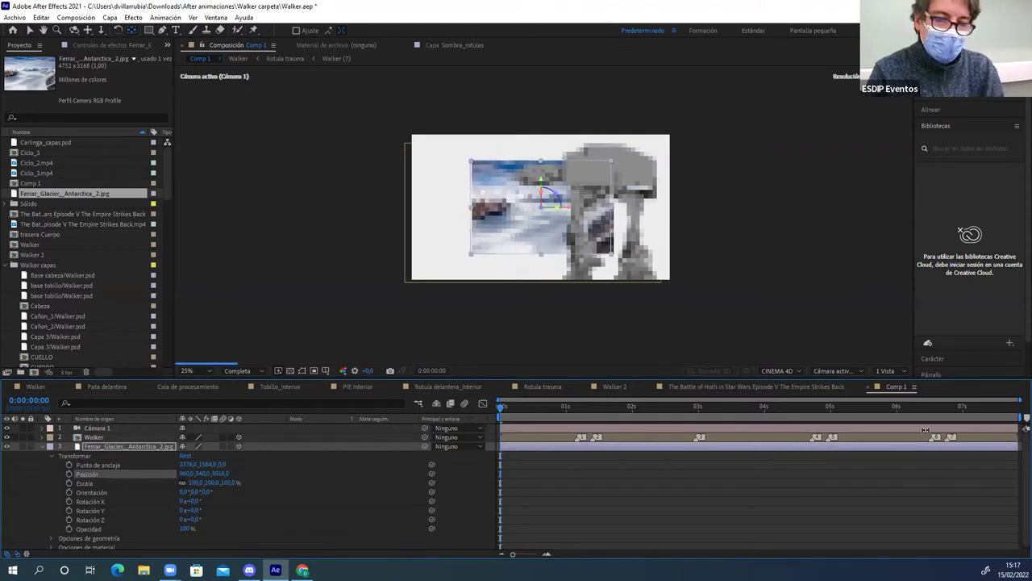
left_click(219, 473)
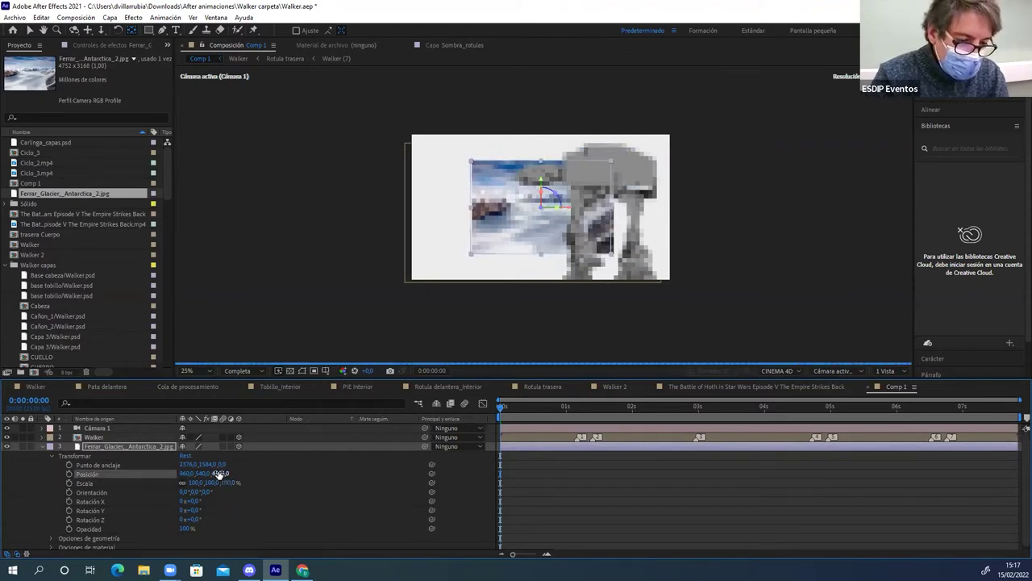
type("10000")
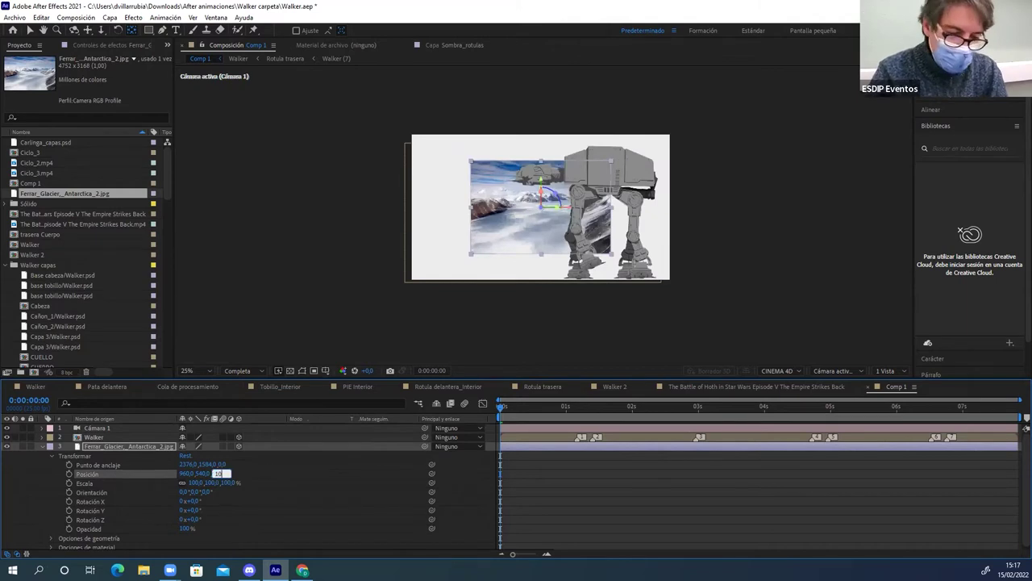
key("Return")
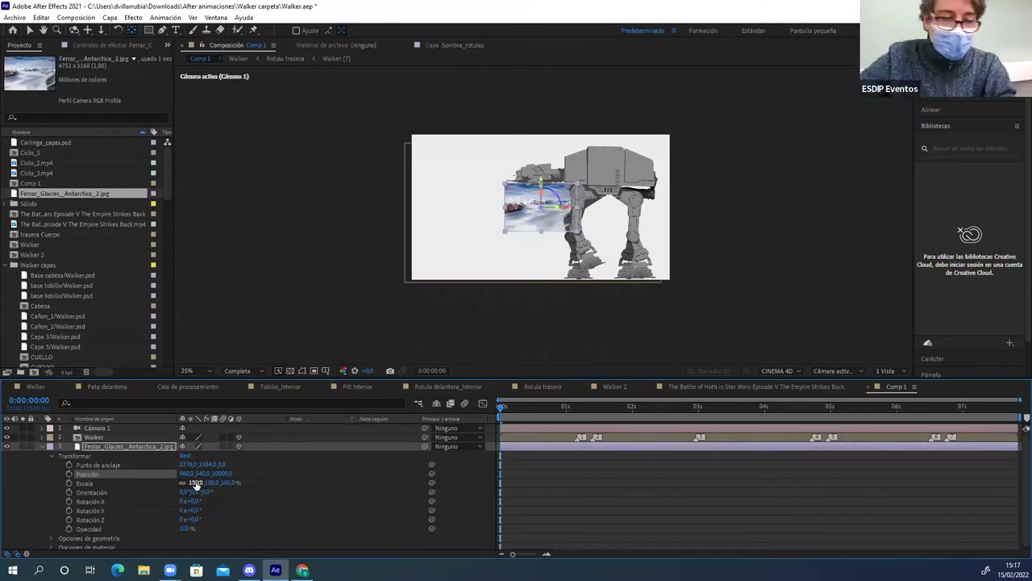
Enlarge the glacier layer's Scale and set the viewer to 25% to inspect it
left_click(196, 482)
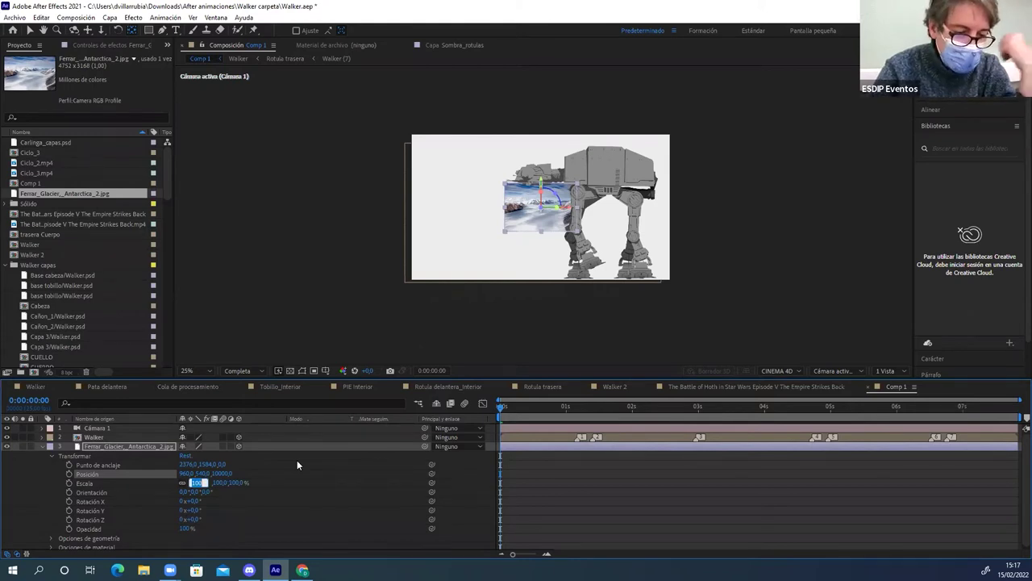
type("100")
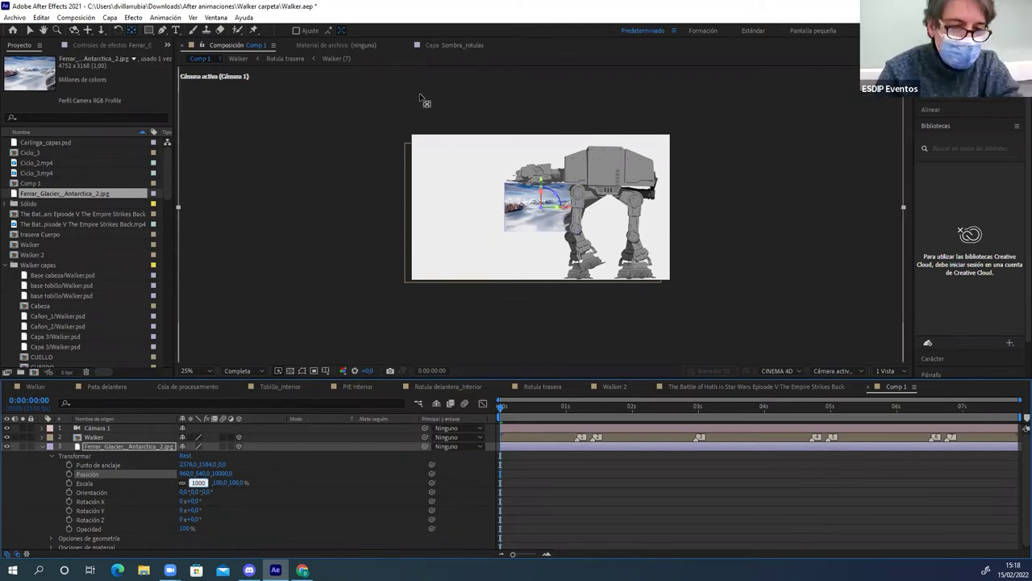
key("Return")
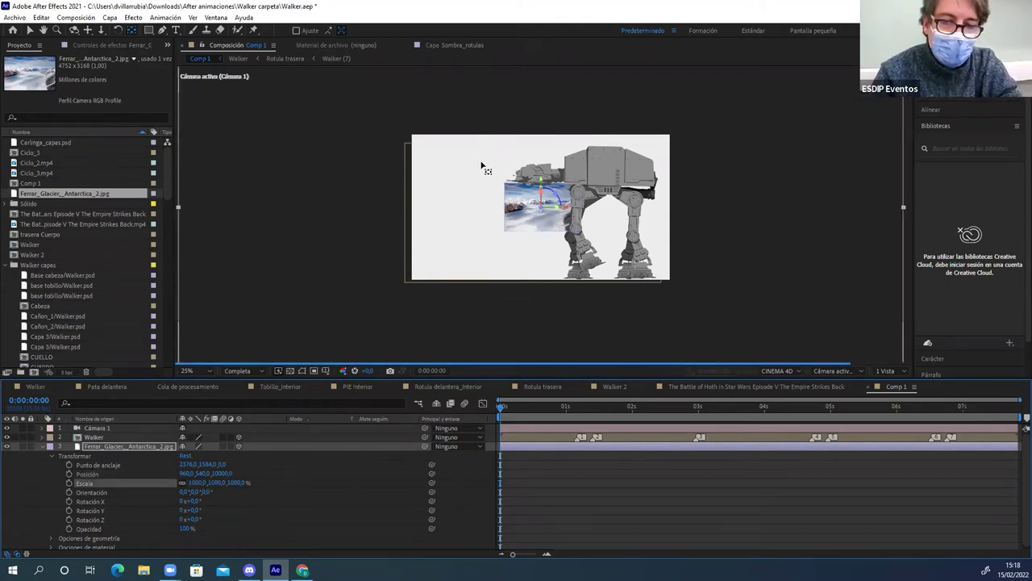
key("comma")
key("comma")
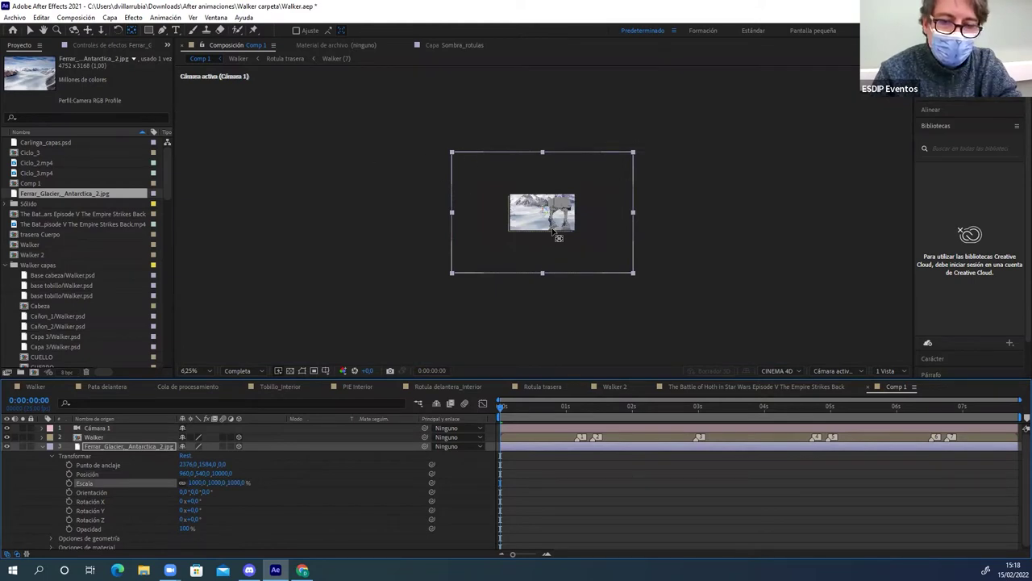
key("period")
key("period")
key("comma")
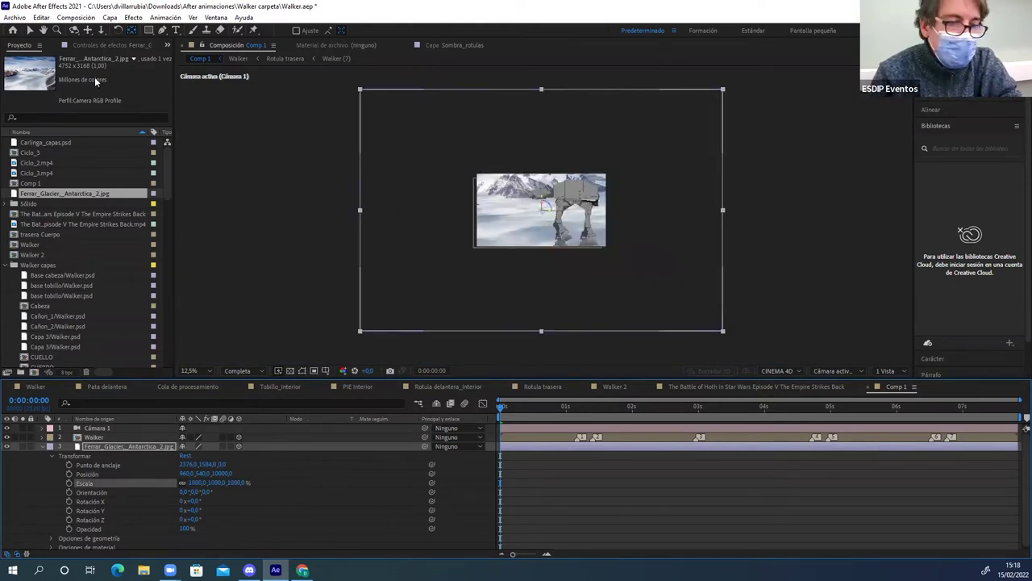
left_click(526, 147)
key("period")
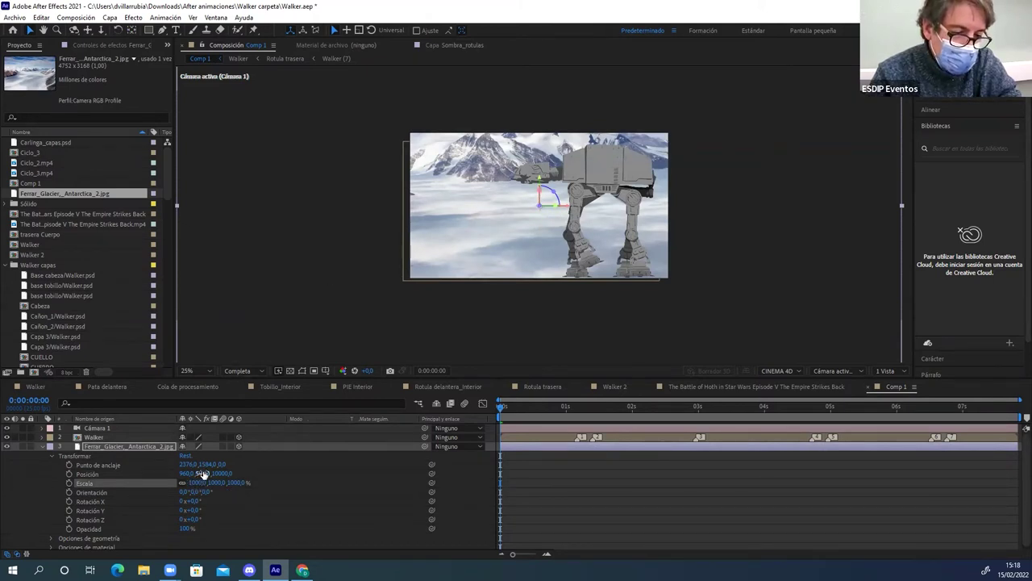
Nudge the glacier's Position Y lower and set its Scale to 750%
left_click_drag(200, 472, 201, 472)
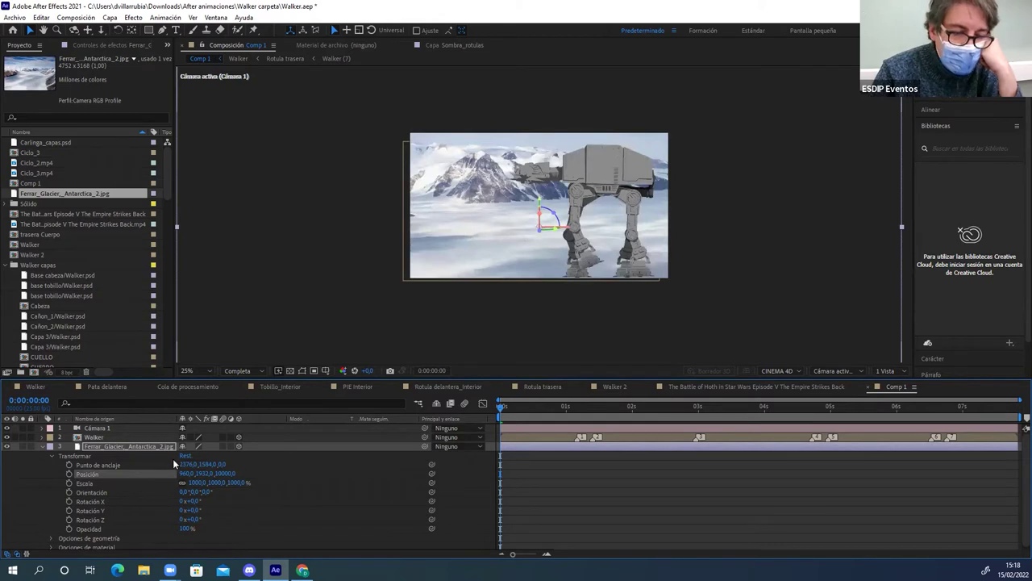
left_click(196, 481)
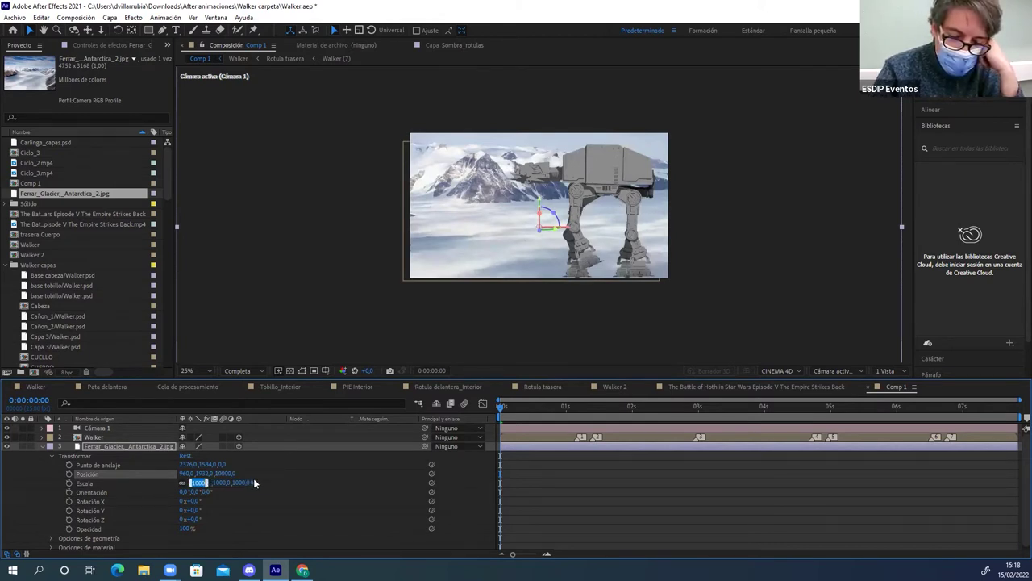
type("750")
key("Return")
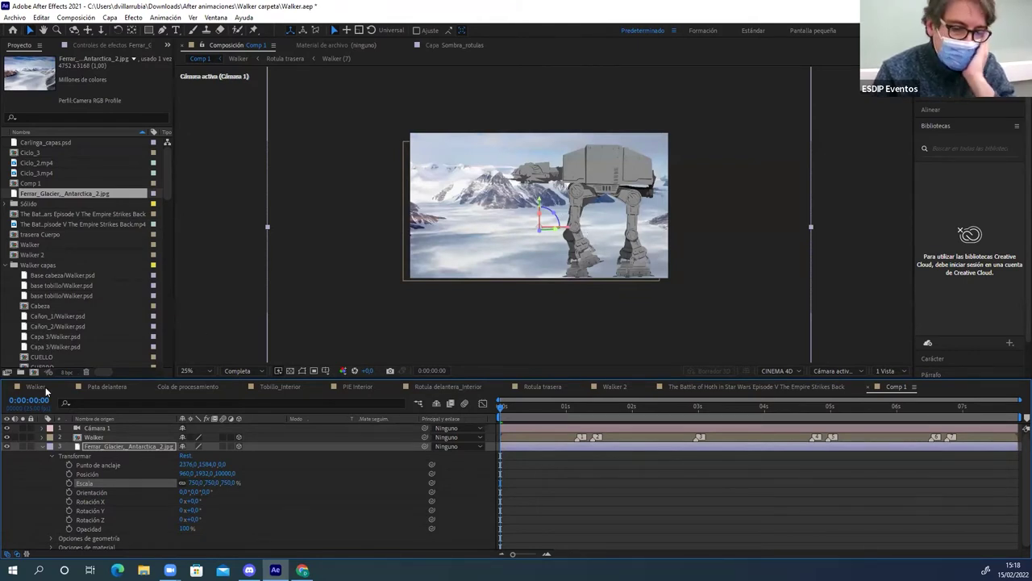
Move the Walker layer to Position 440, 620, 1956, then scrub the playhead to preview
left_click(93, 436)
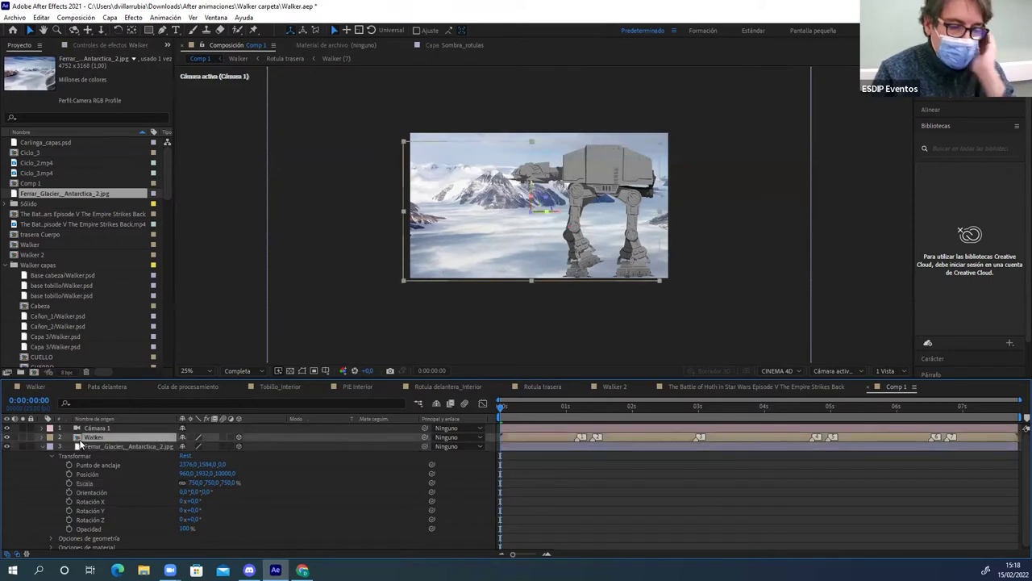
left_click(42, 446)
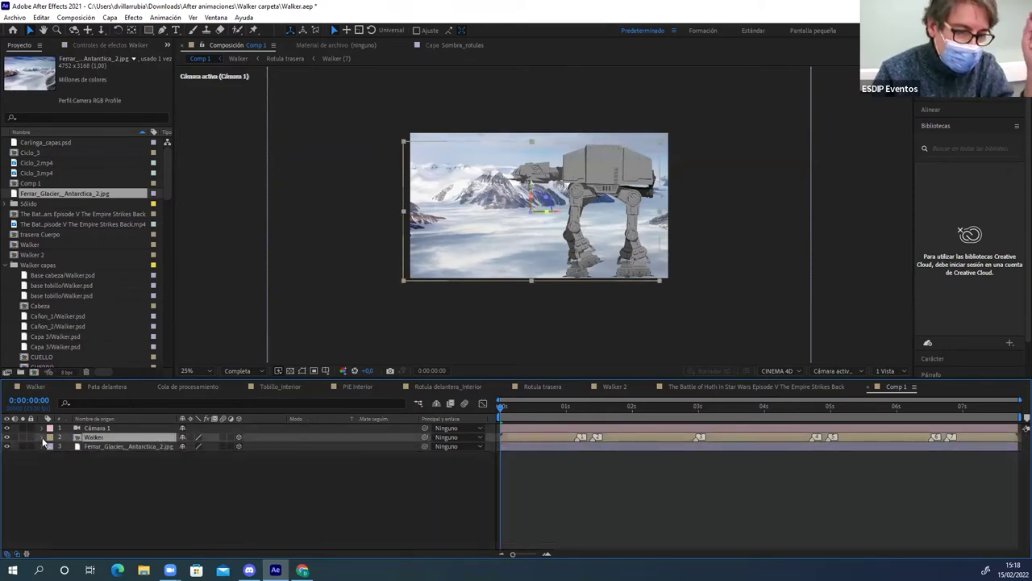
left_click(42, 437)
left_click(51, 446)
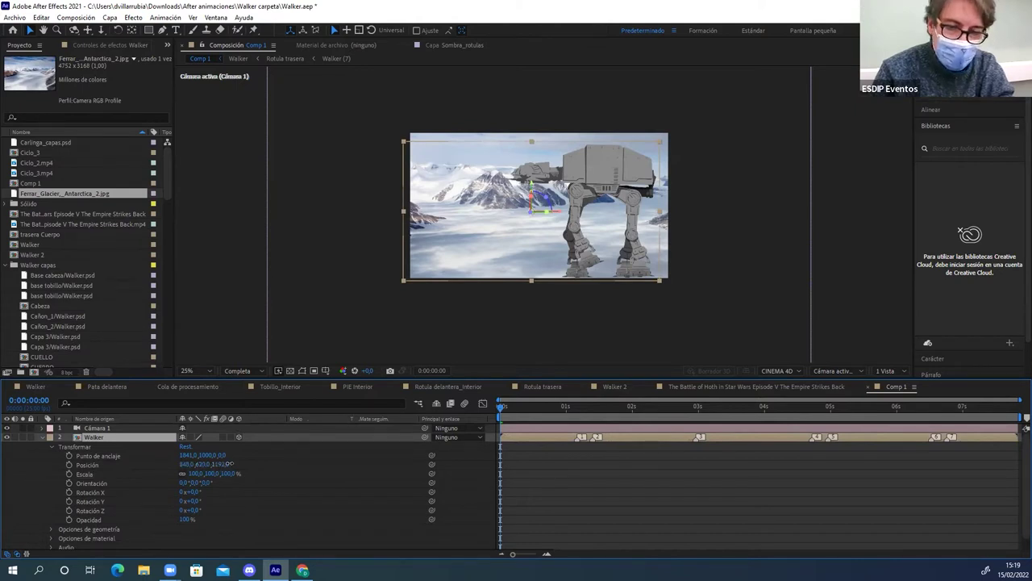
left_click_drag(219, 466, 614, 448)
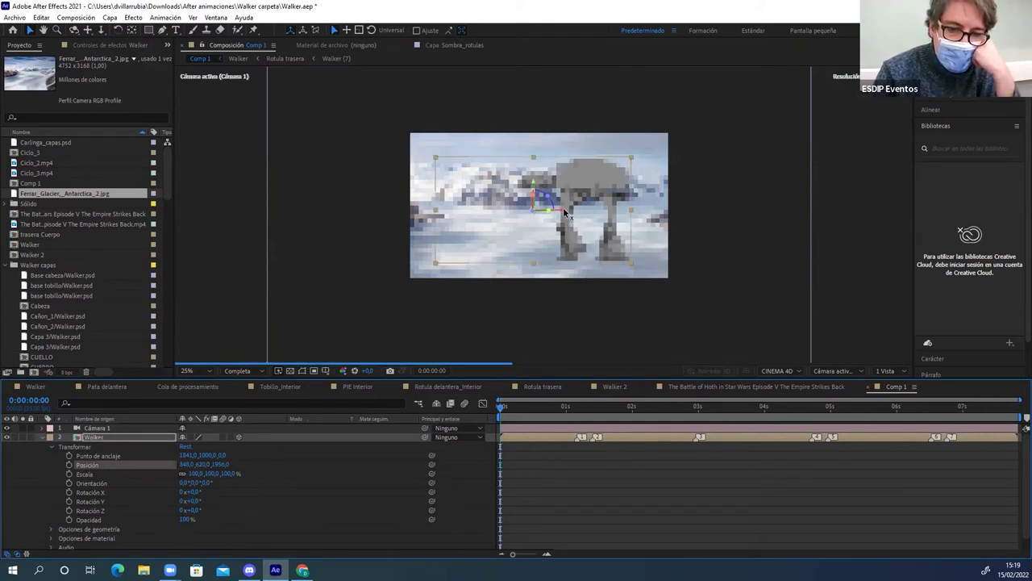
left_click_drag(557, 212, 521, 212)
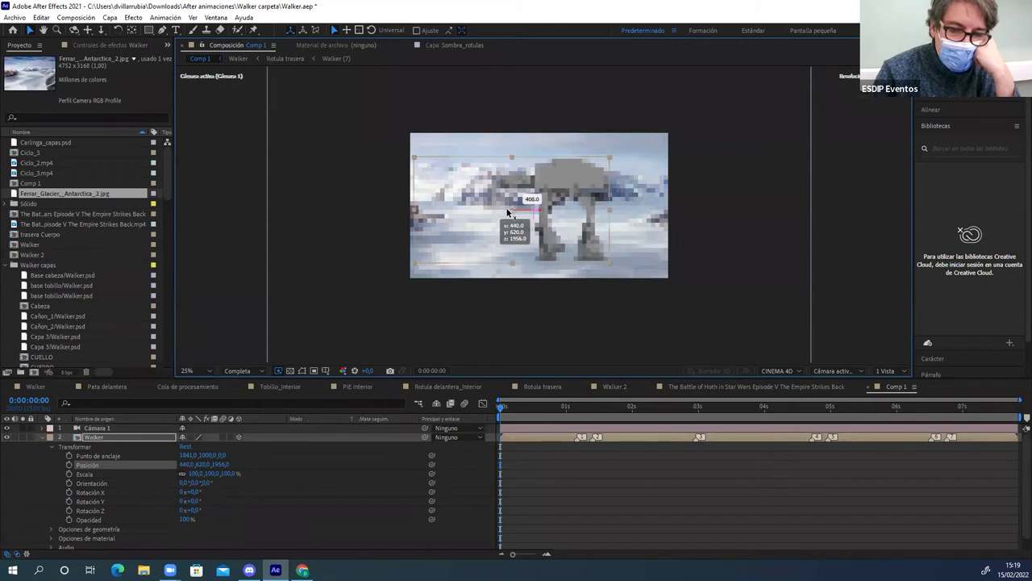
left_click_drag(507, 207, 500, 208)
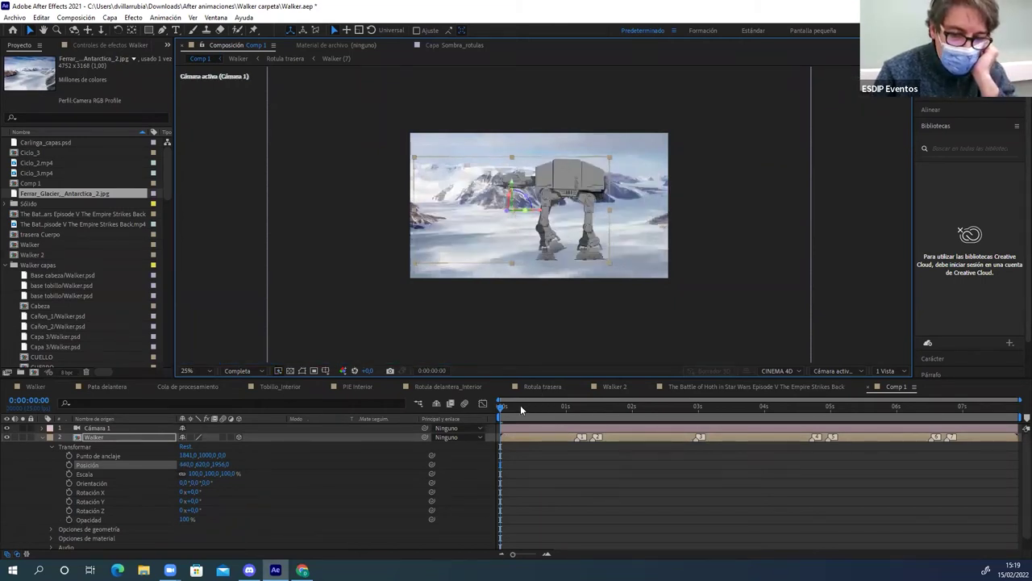
left_click_drag(512, 409, 1016, 409)
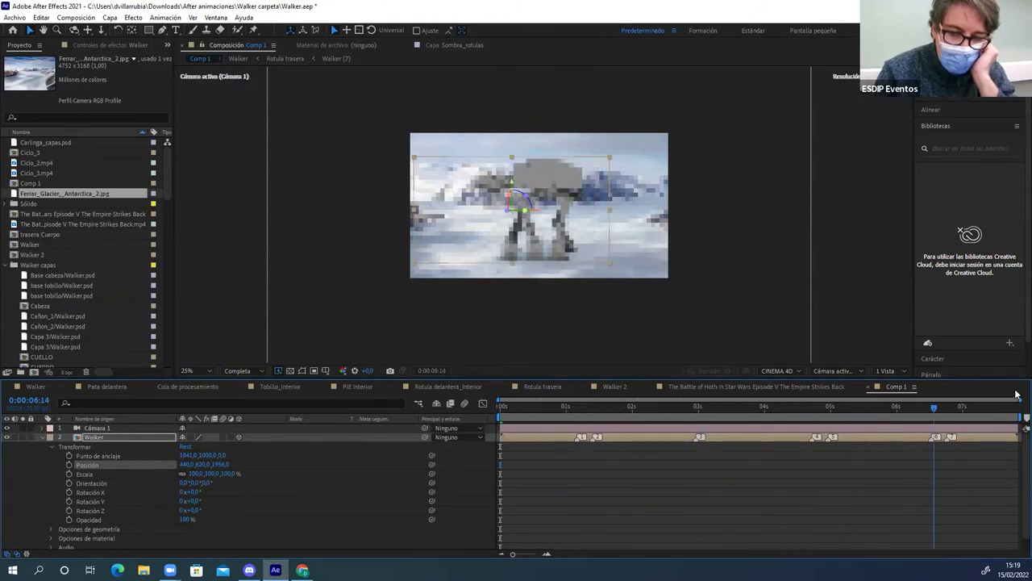
Return to frame 0 and open the Cámara activa 3D view dropdown
key("Home")
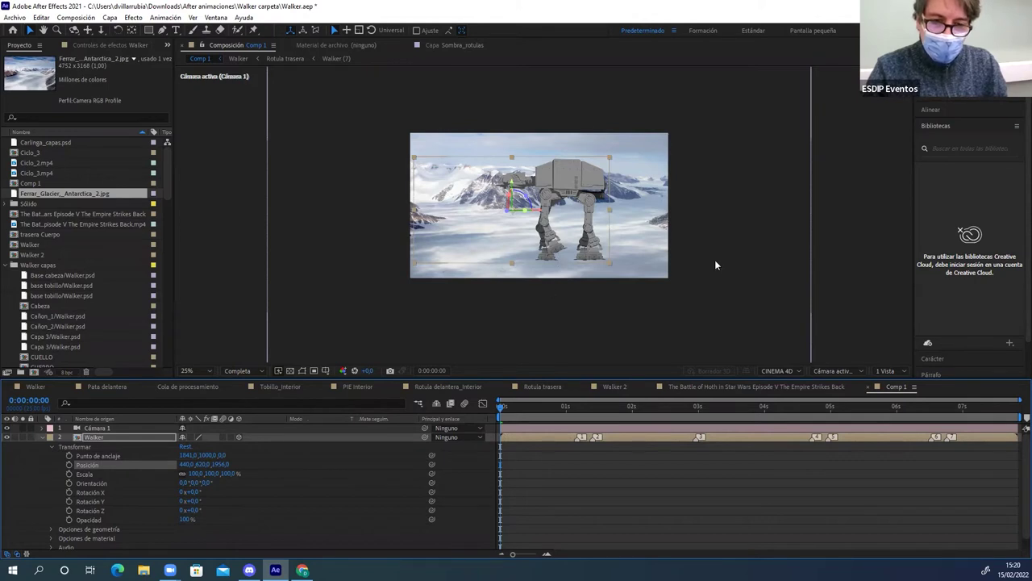
left_click(847, 370)
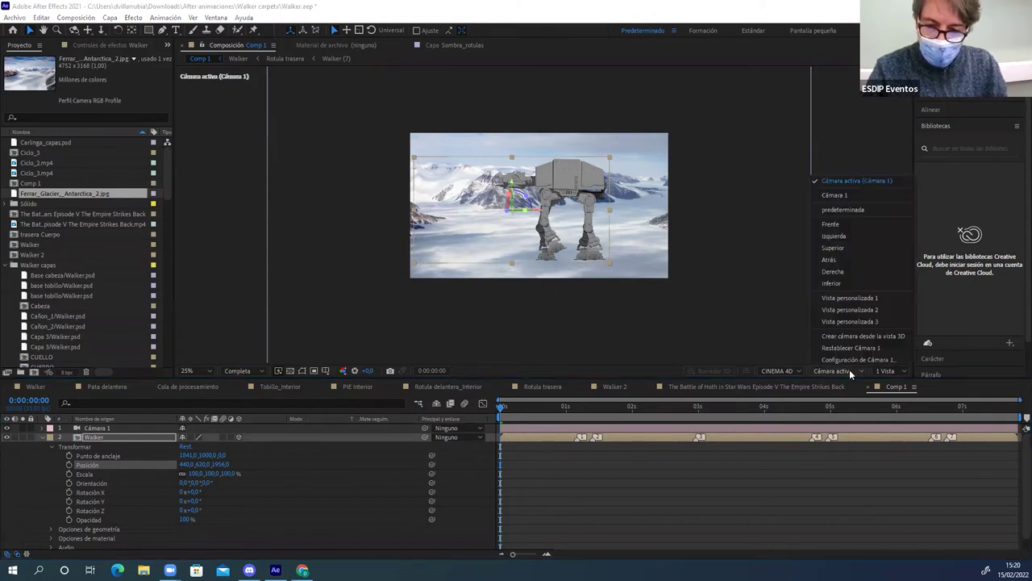
Switch the viewer to Vista personalizada 1 and zoom out and back in
left_click(843, 295)
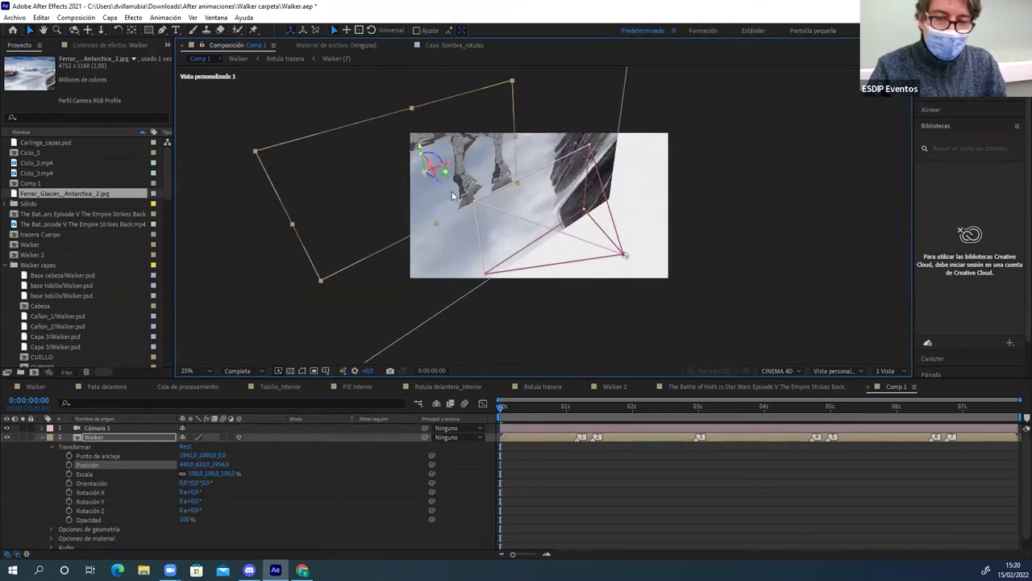
scroll(452, 191, "down", 3)
scroll(451, 191, "down", 1)
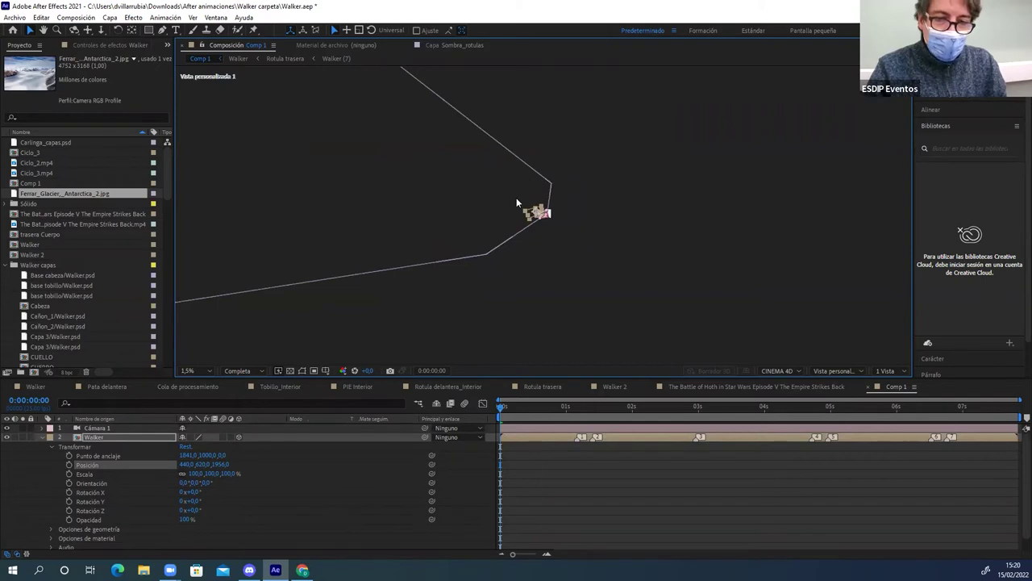
scroll(449, 198, "up", 1)
scroll(466, 198, "up", 2)
scroll(466, 199, "up", 1)
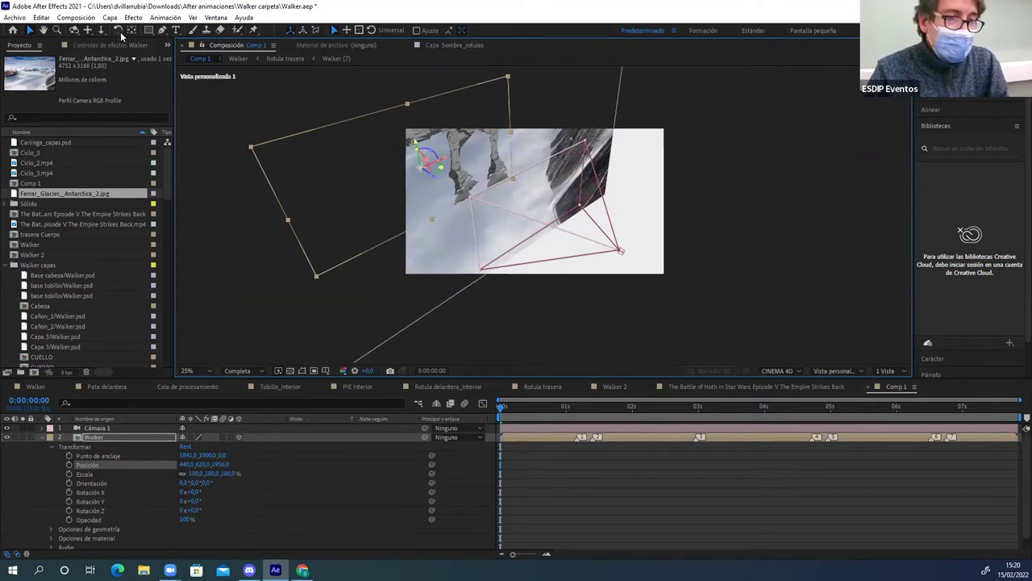
Pick the camera Pan tool from the toolbar flyouts, then cycle camera navigation tools with C
left_click(74, 30)
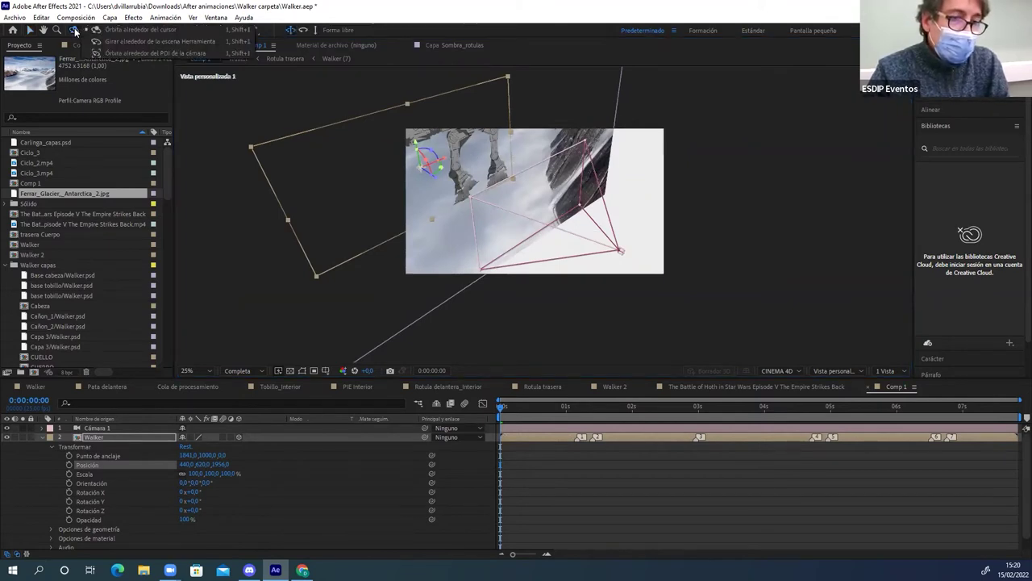
left_click(75, 29)
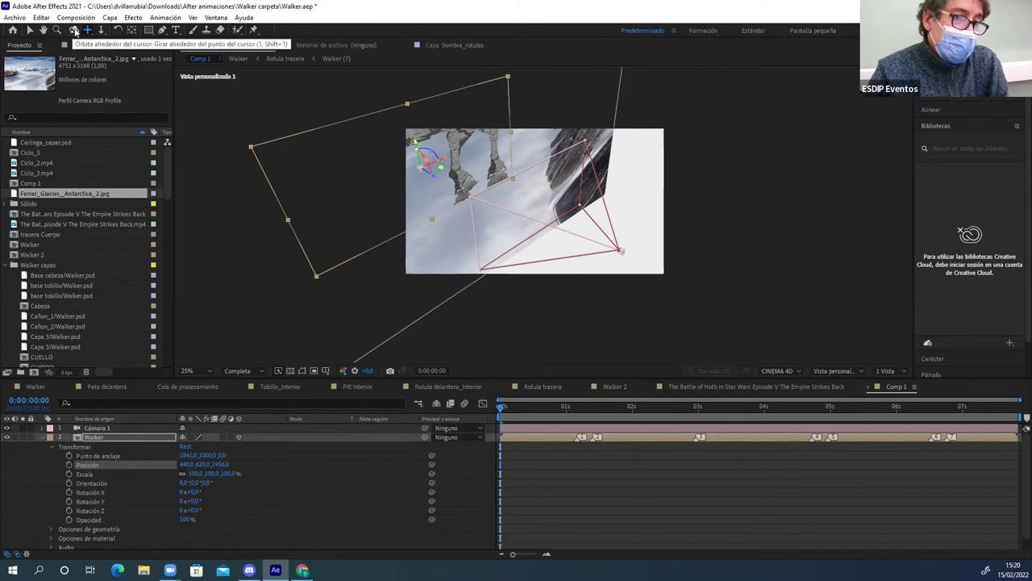
left_click(73, 31)
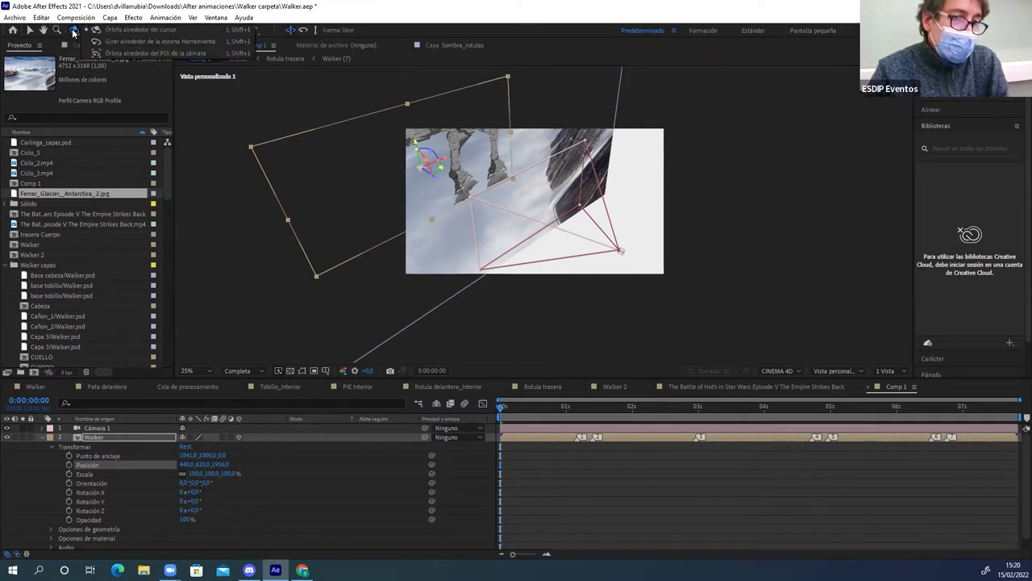
left_click(87, 31)
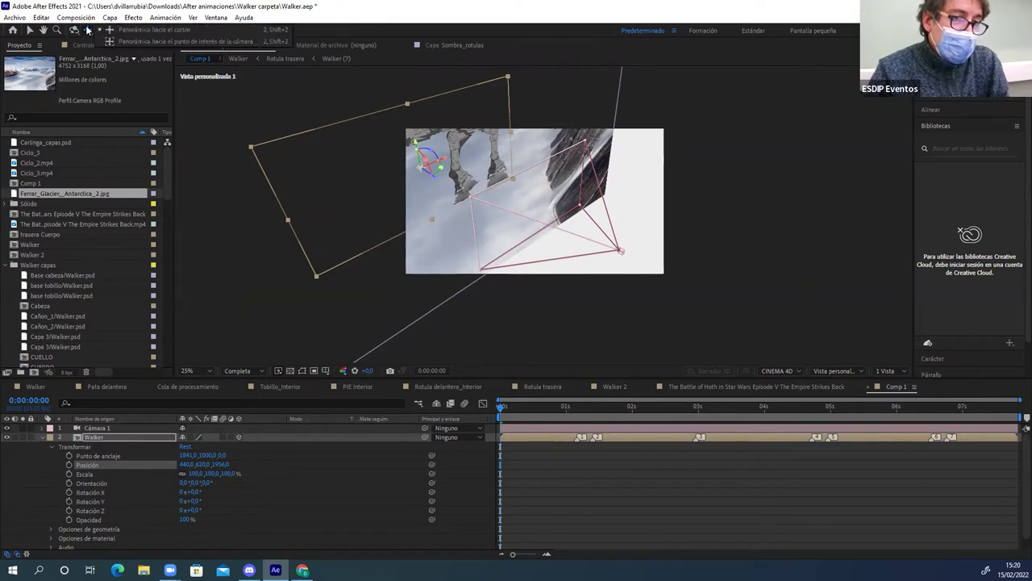
left_click(97, 30)
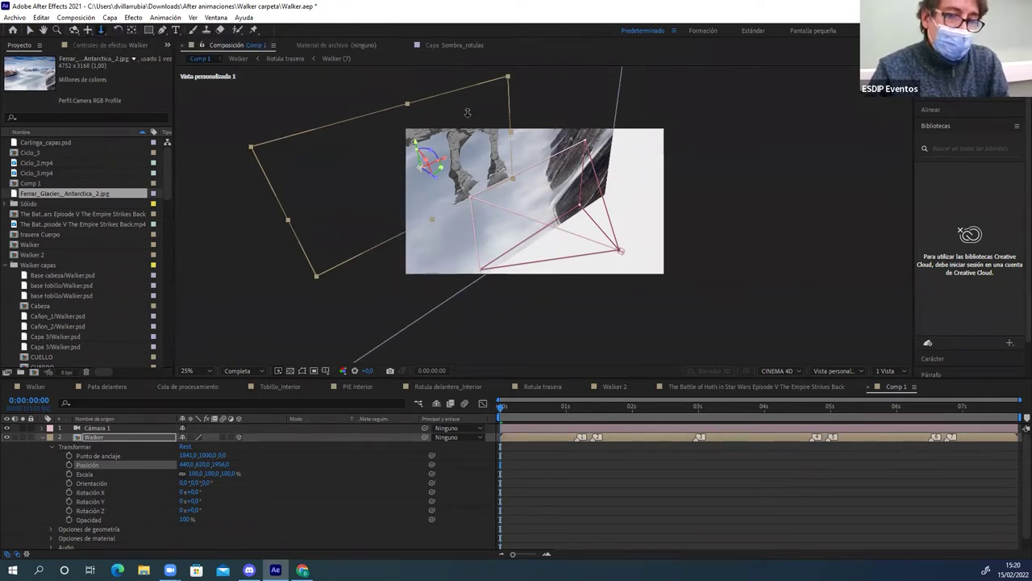
key("c")
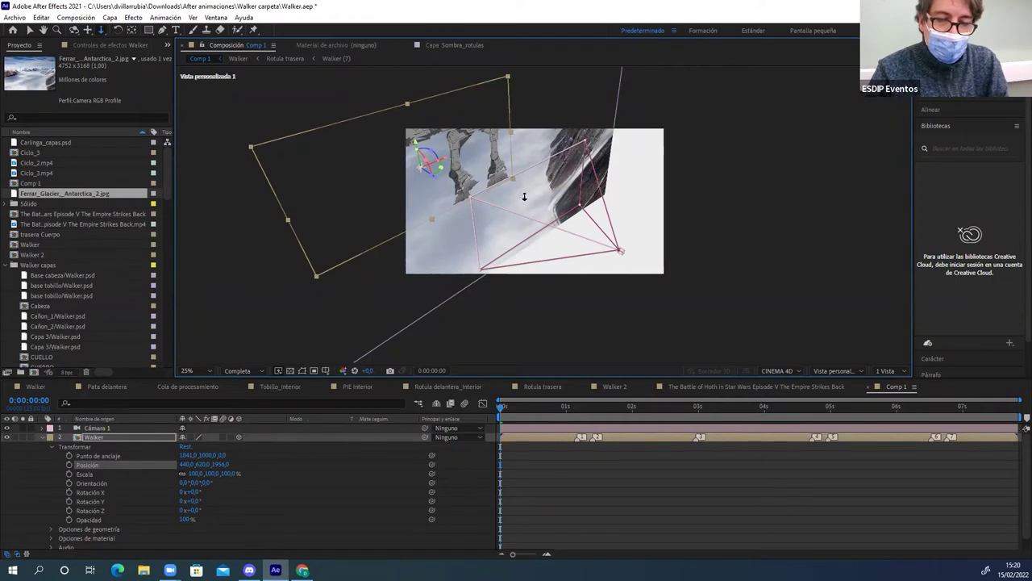
key("c")
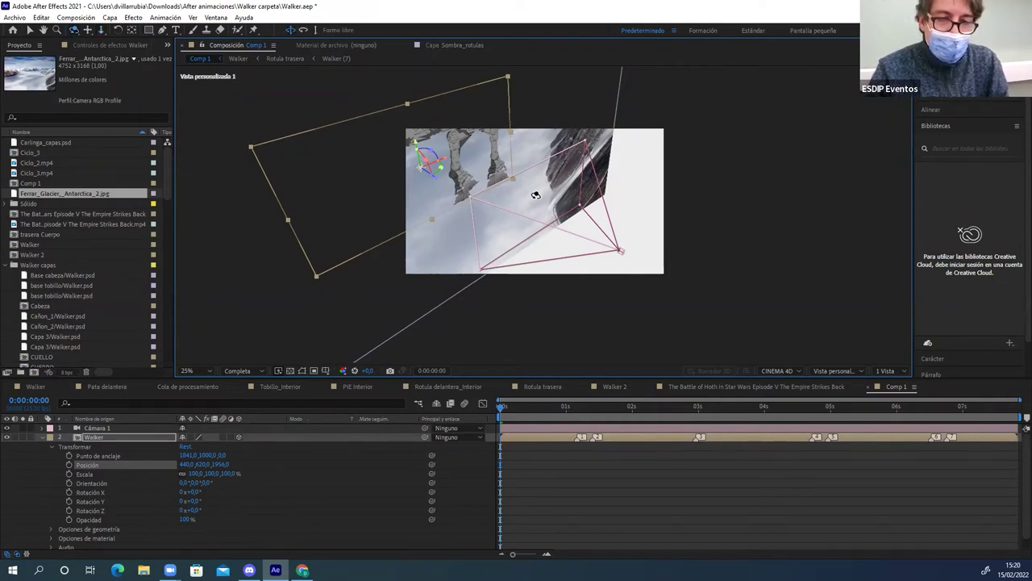
Orbit Custom View 1 and zoom between 12.5% and 25% to inspect the walker, glacier and camera
left_click_drag(534, 196, 515, 176)
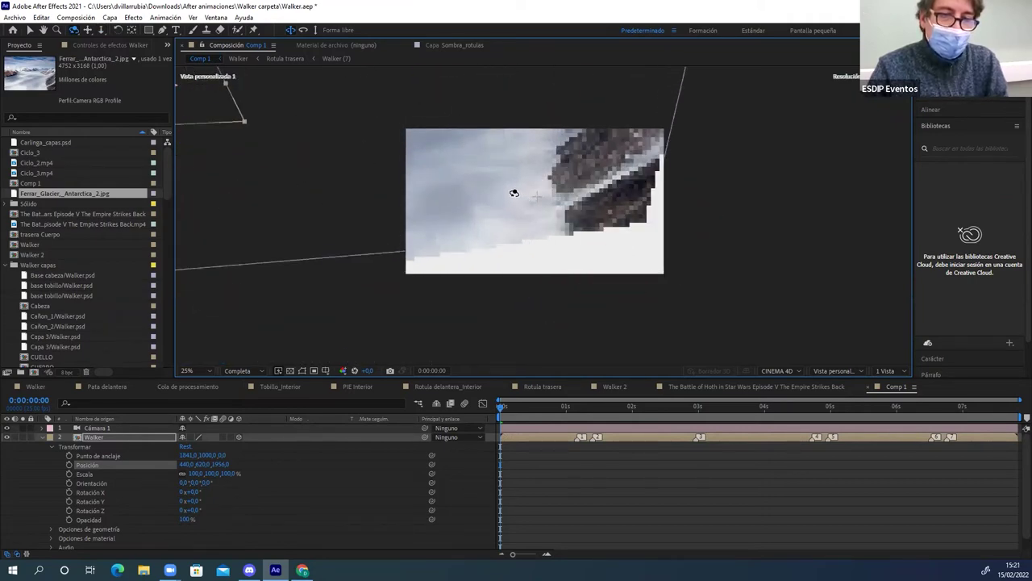
key("comma")
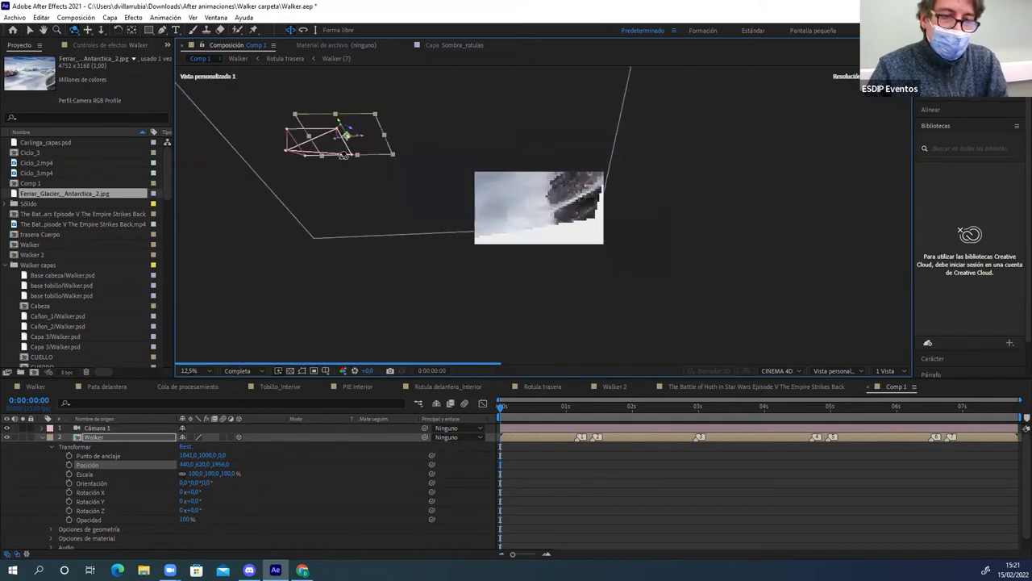
left_click_drag(339, 151, 398, 157)
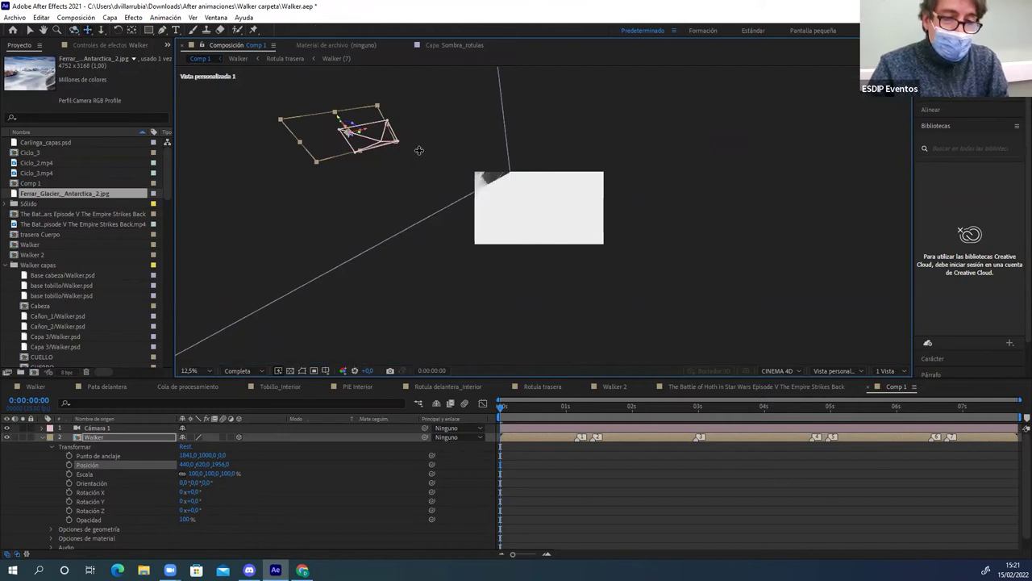
mouse_move(399, 158)
left_mouse_down()
mouse_move(442, 157)
mouse_move(491, 174)
left_mouse_up()
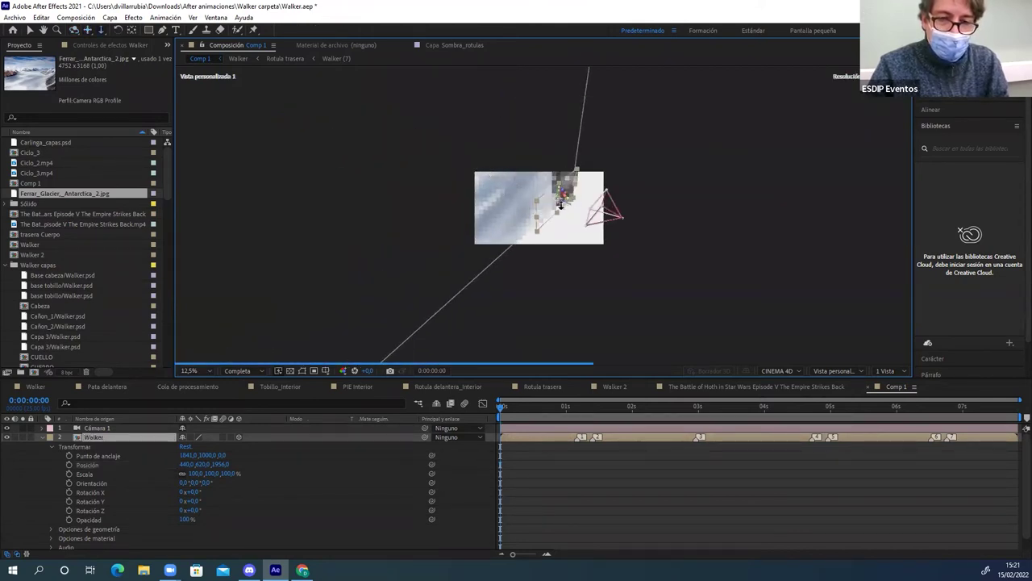
scroll(561, 206, "up", 4)
scroll(561, 206, "down", 2)
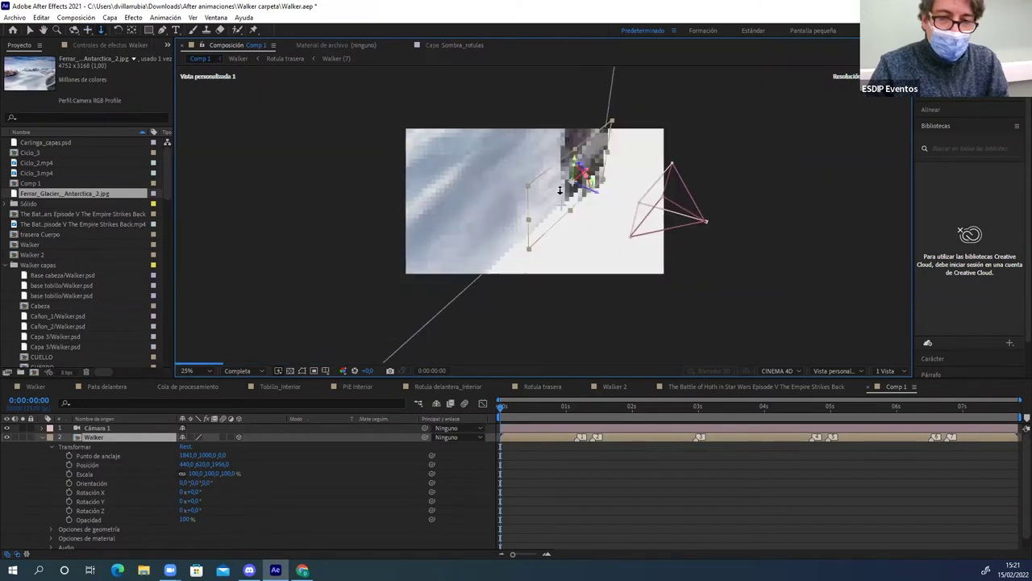
mouse_move(562, 203)
left_mouse_down()
mouse_move(539, 208)
mouse_move(521, 113)
mouse_move(521, 179)
left_mouse_up()
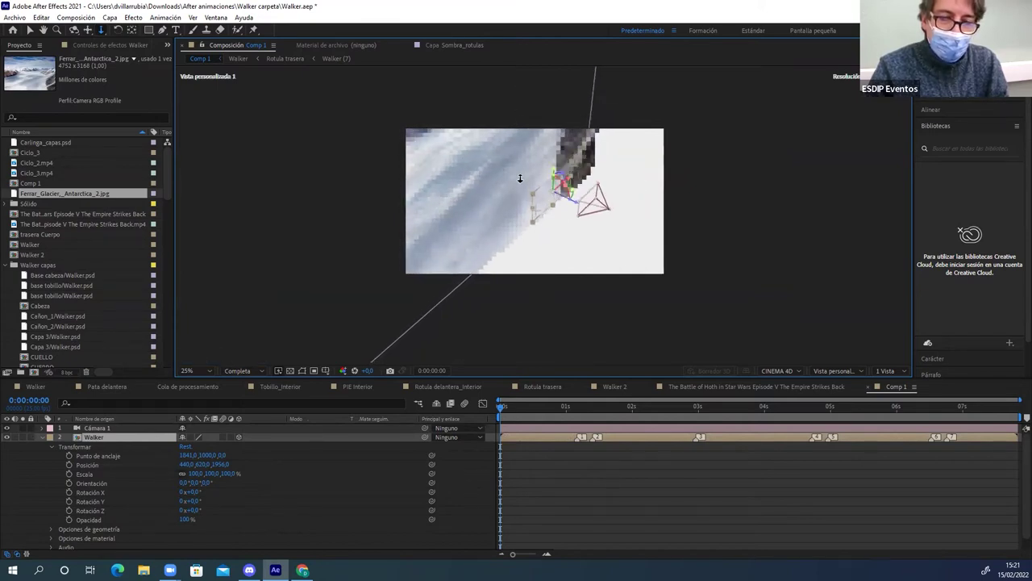
key("comma")
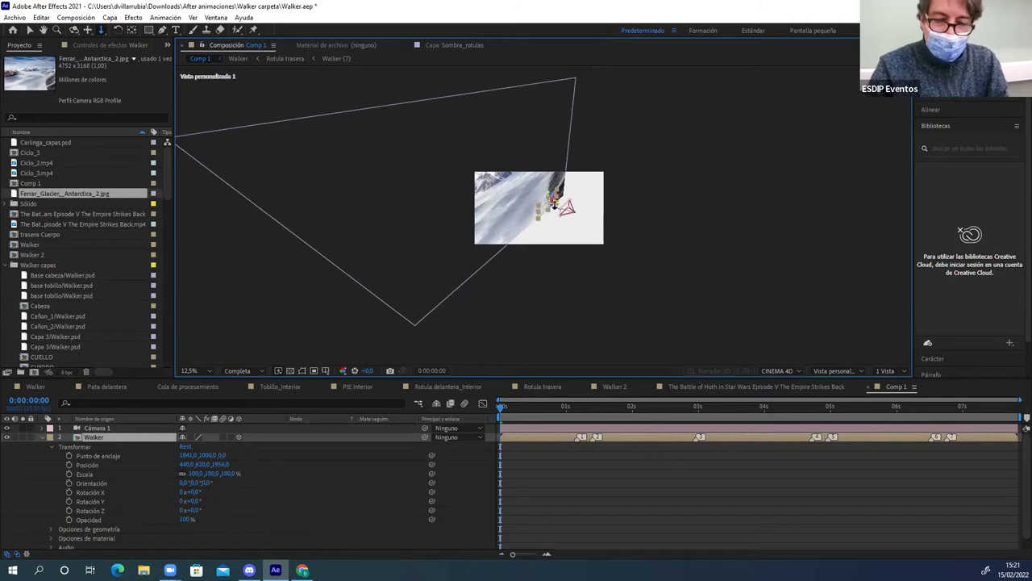
key("period")
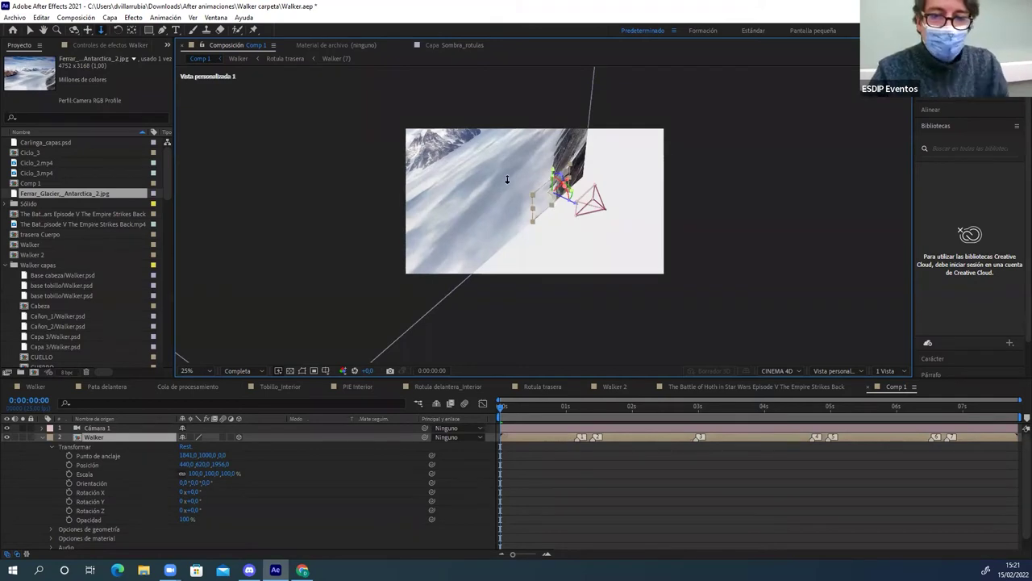
Create a new 10000 × 10000 px pale cyan solid layer in Comp 1
left_click(111, 18)
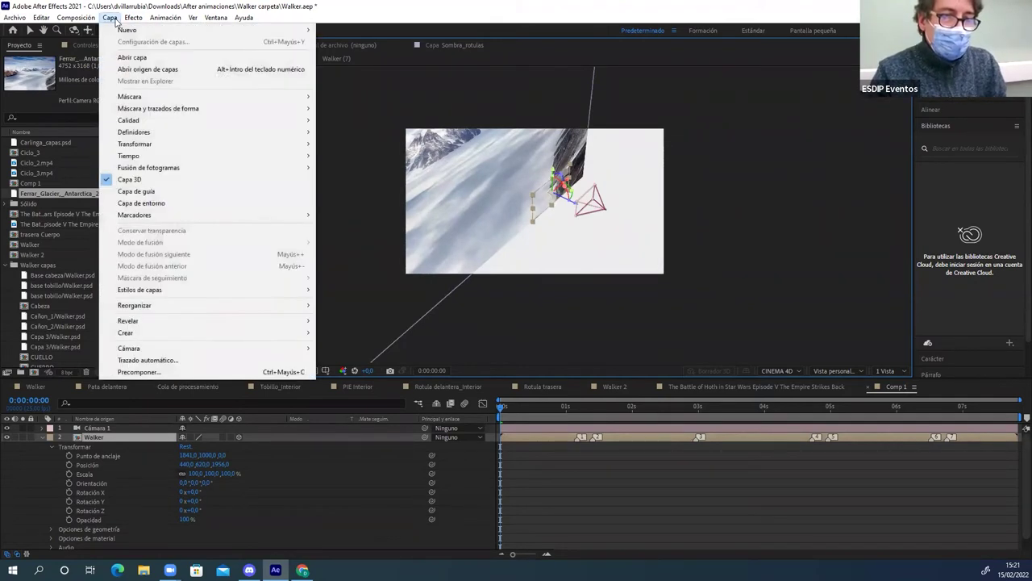
mouse_move(118, 30)
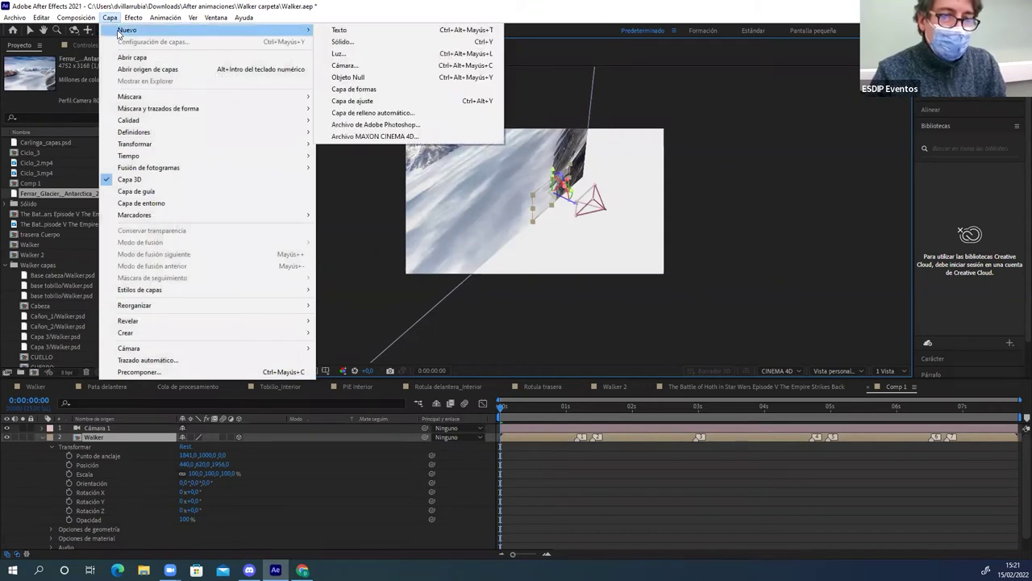
left_click(342, 41)
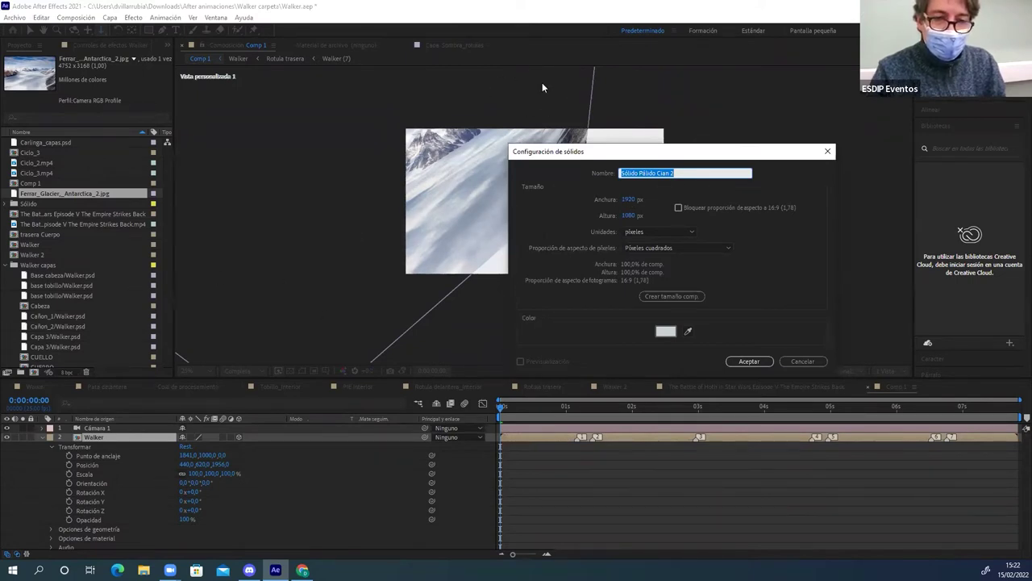
left_click(630, 199)
type("1000")
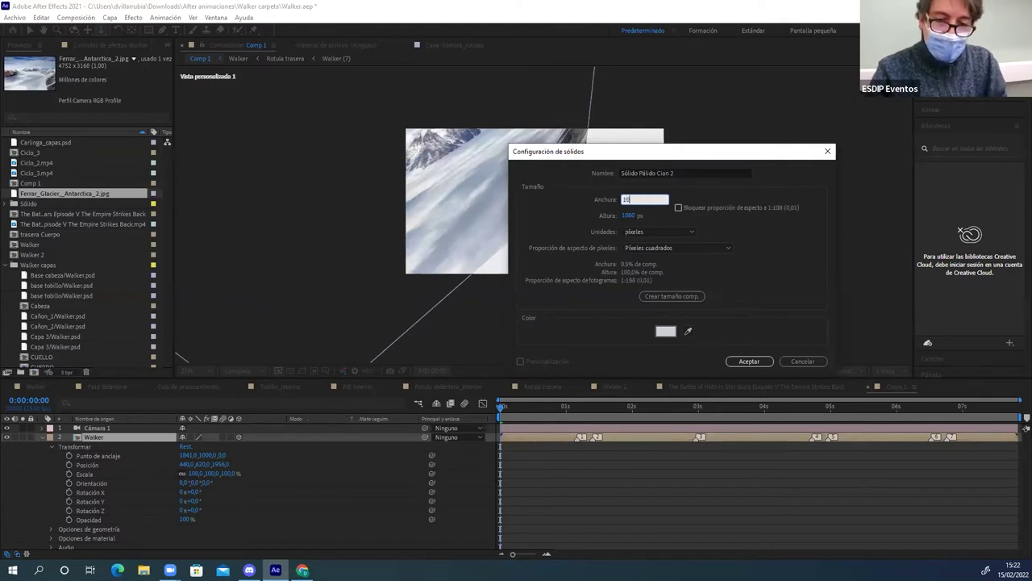
type("0")
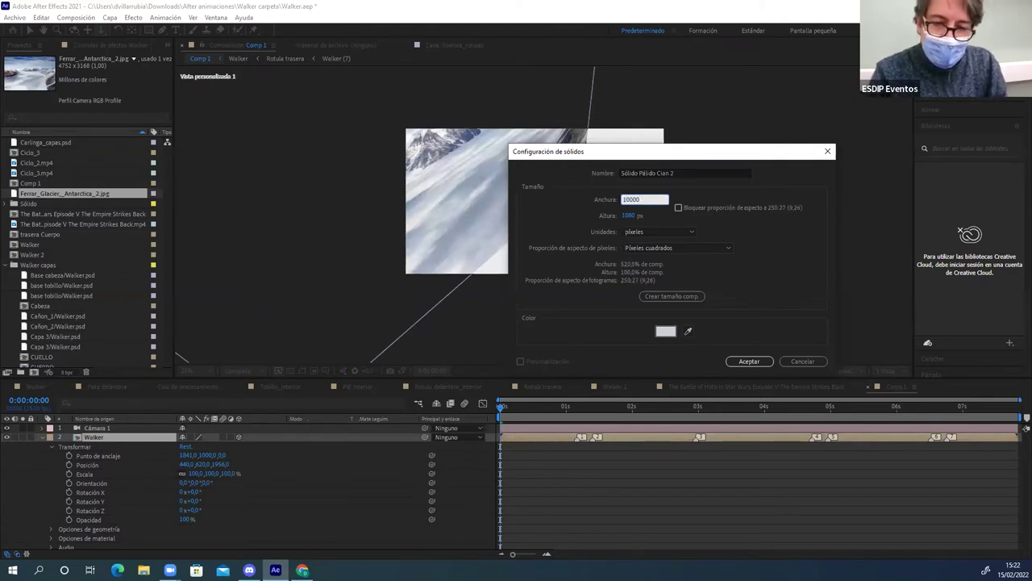
key("Tab")
type("10000")
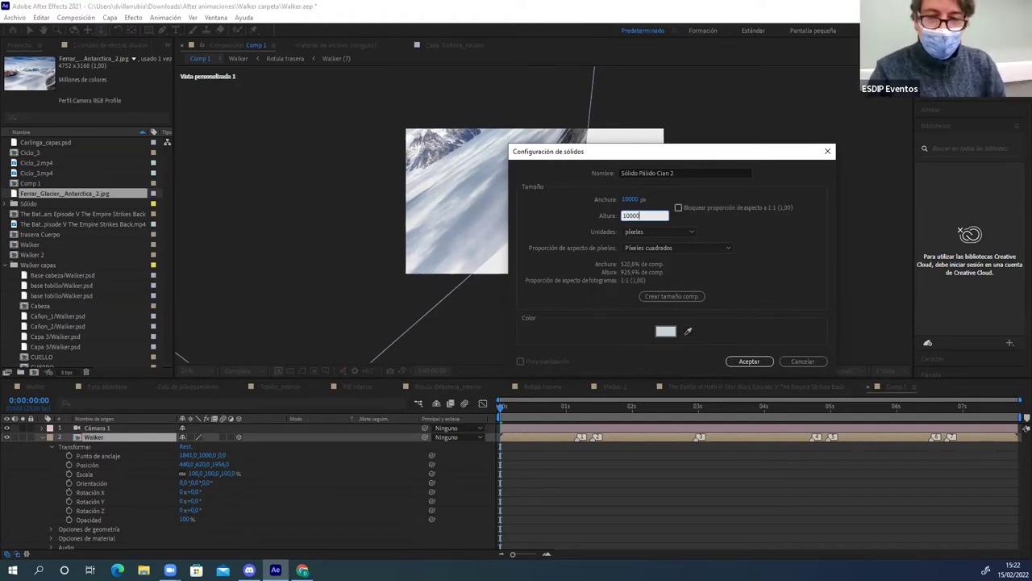
key("Return")
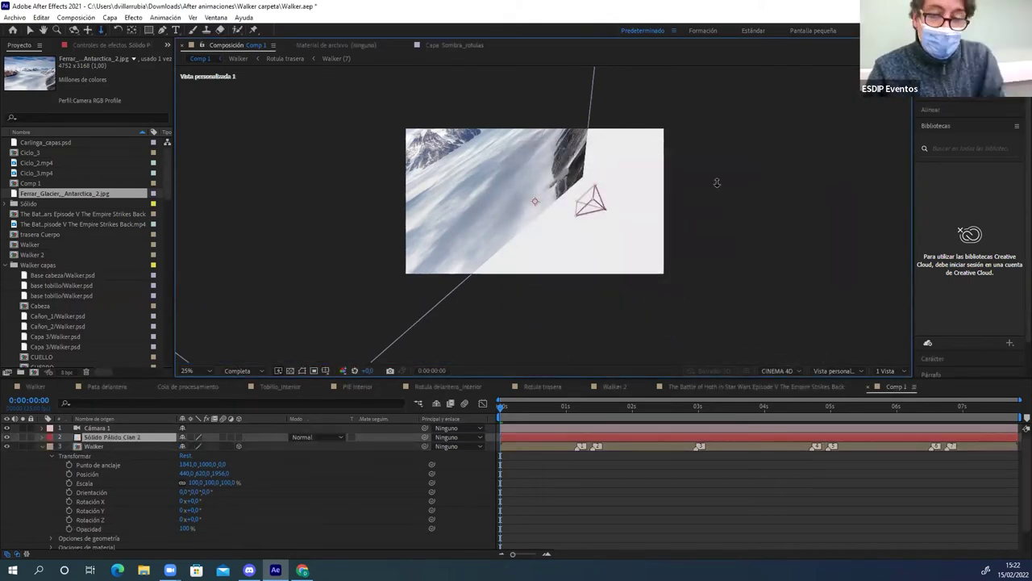
Collapse the Walker layer and view Comp 1 through Cámara 1 at 12.5% zoom
left_click(43, 445)
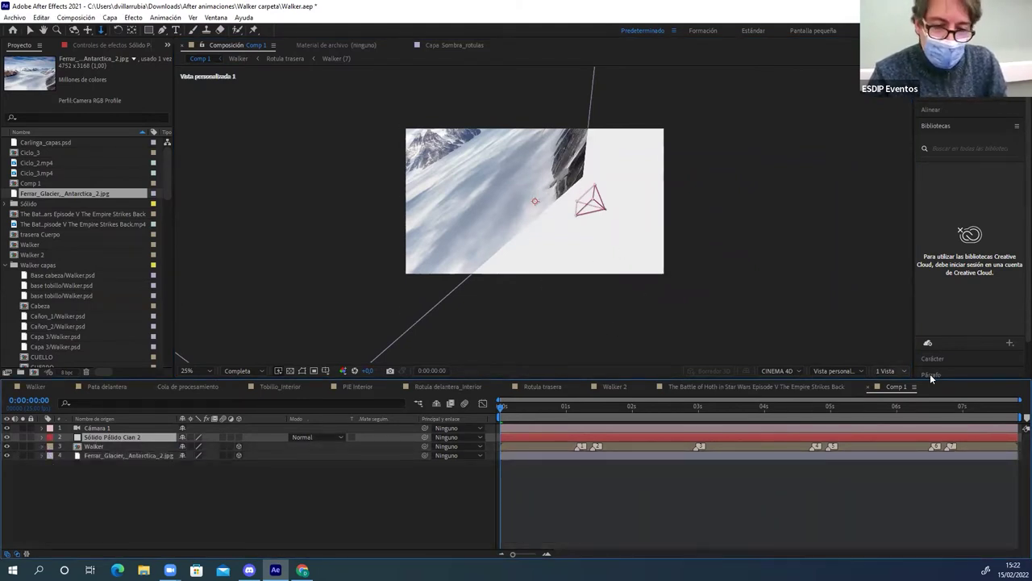
left_click(886, 371)
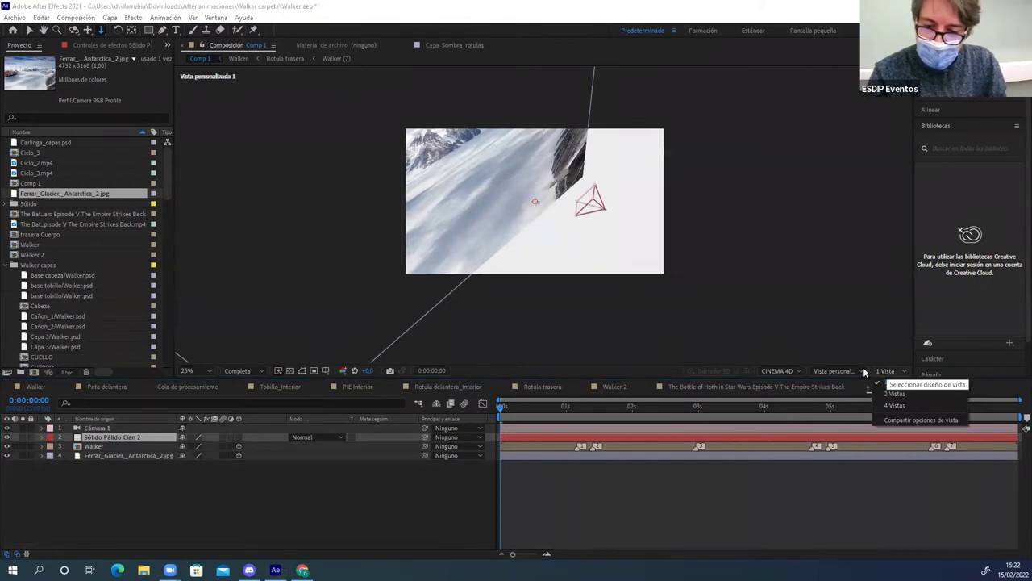
left_click(829, 369)
left_click(847, 181)
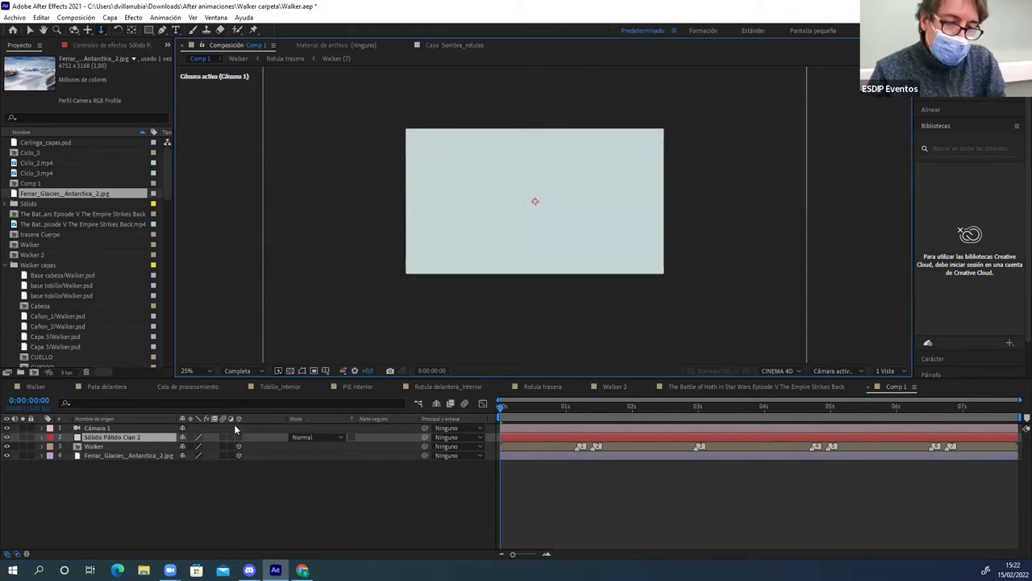
key("comma")
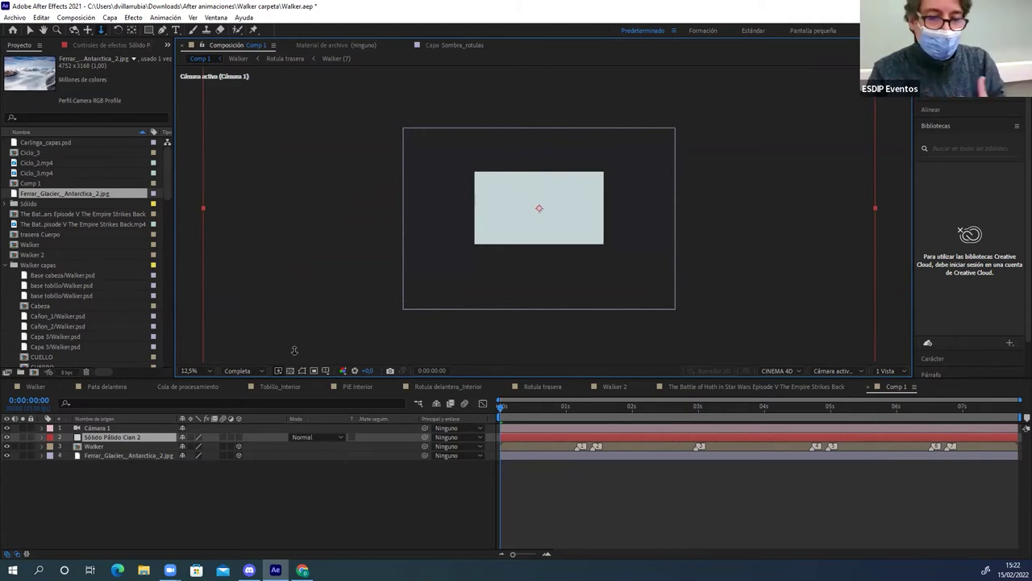
Make Sólido Pálido Cian 2 a 3D layer with X Rotation -90°, viewed at 25% zoom
left_click(239, 436)
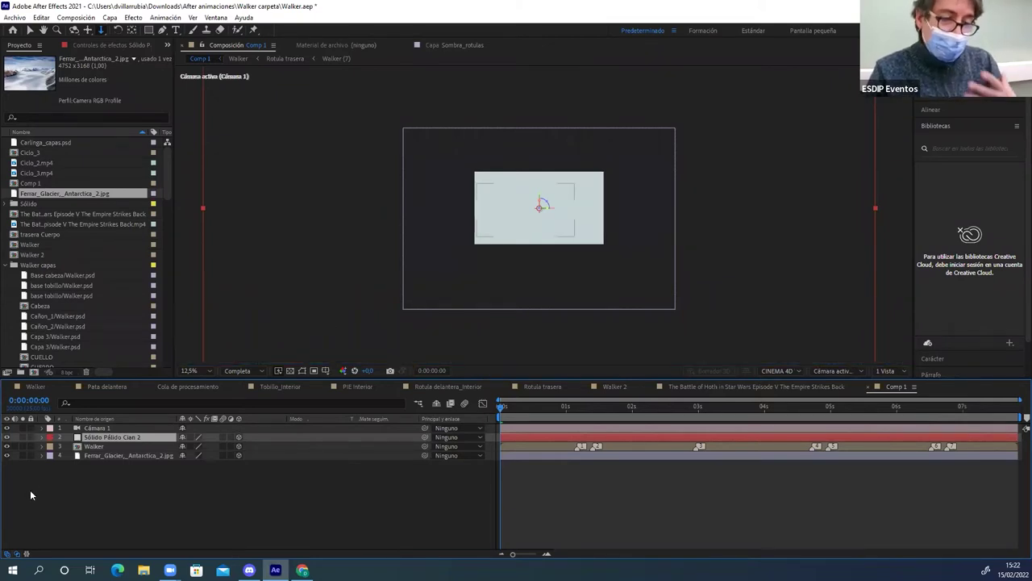
left_click(42, 438)
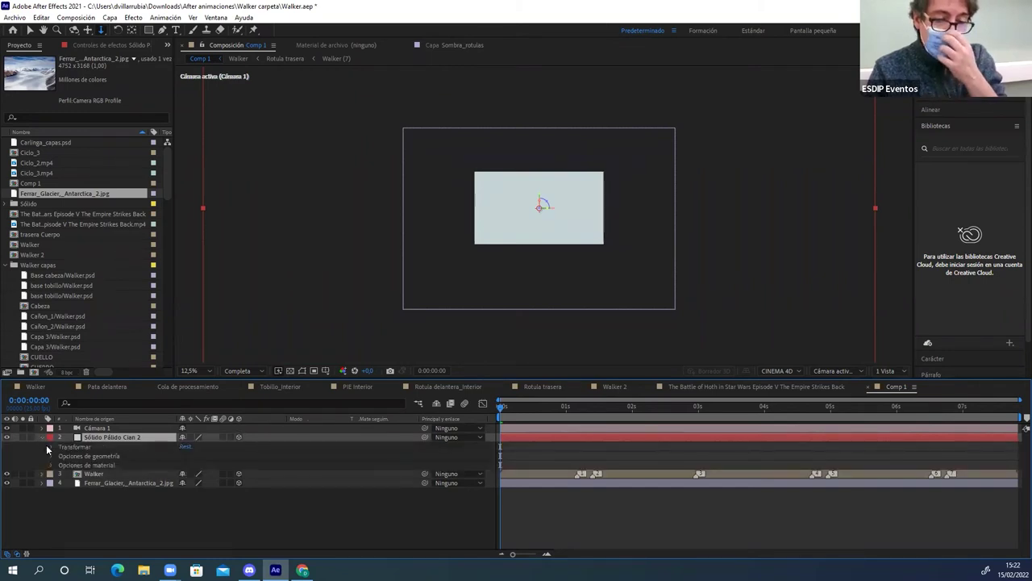
left_click(50, 447)
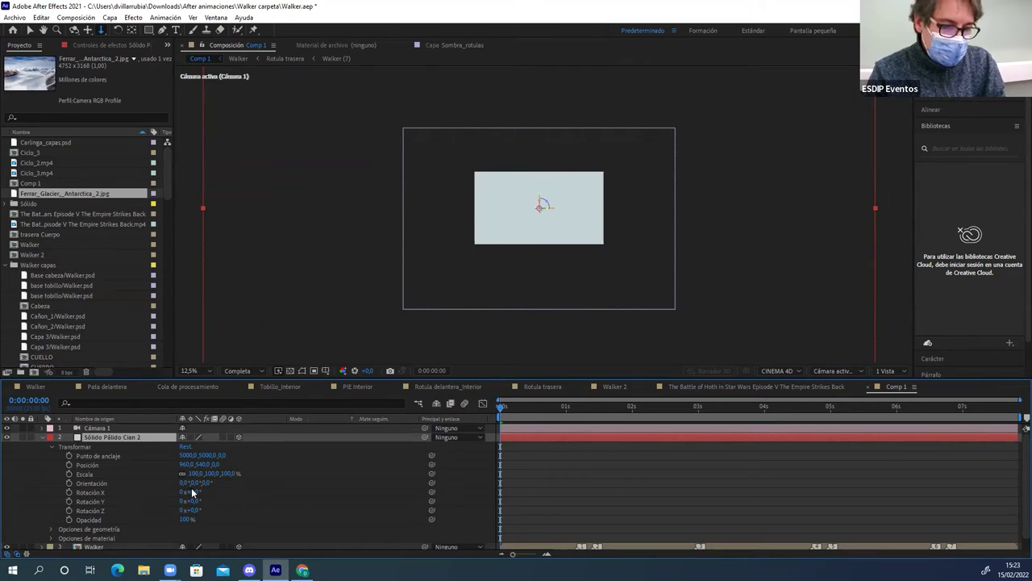
left_click_drag(195, 493, 156, 476)
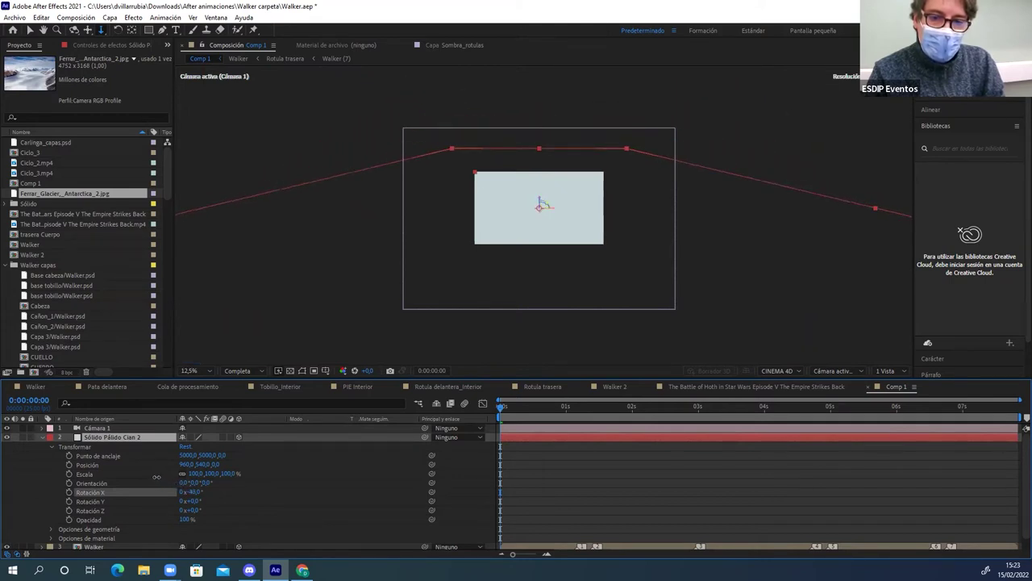
left_click(195, 491)
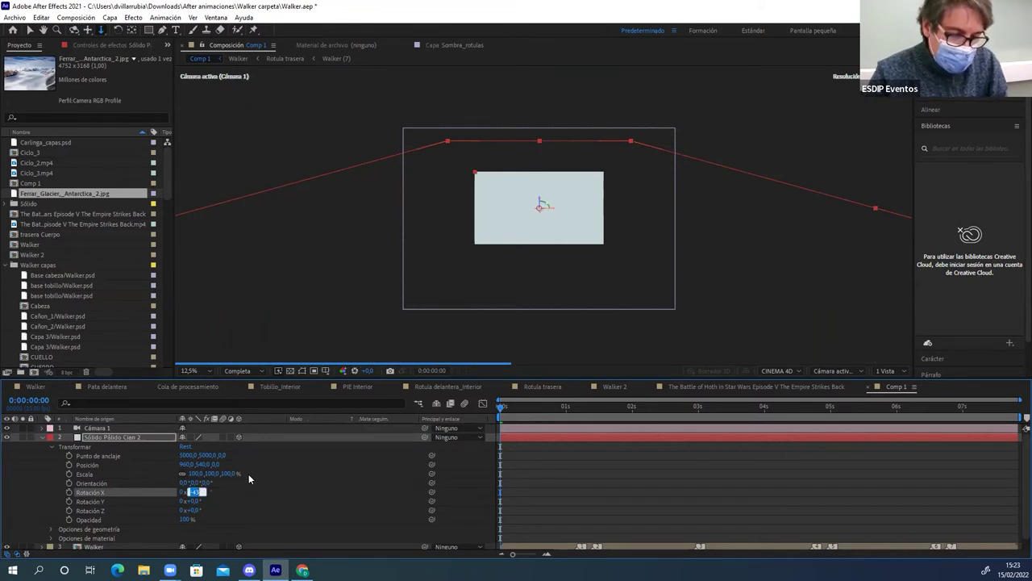
type("-90")
key("Return")
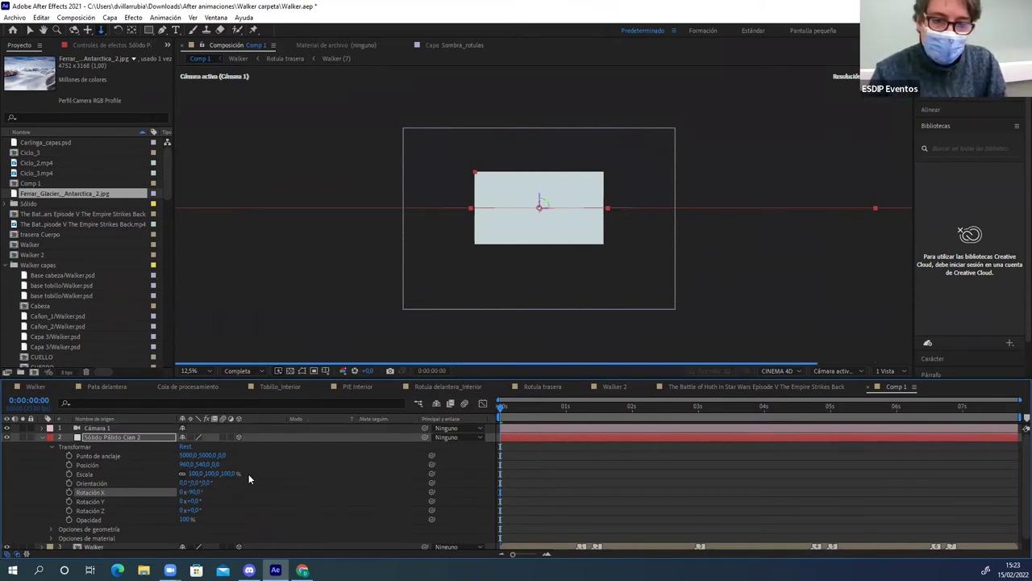
key("period")
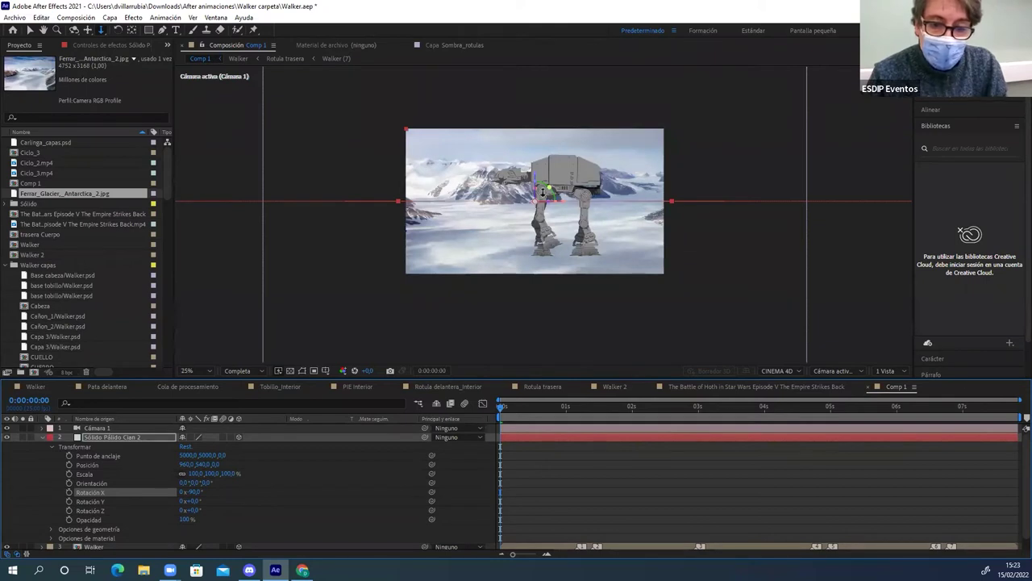
left_click(31, 31)
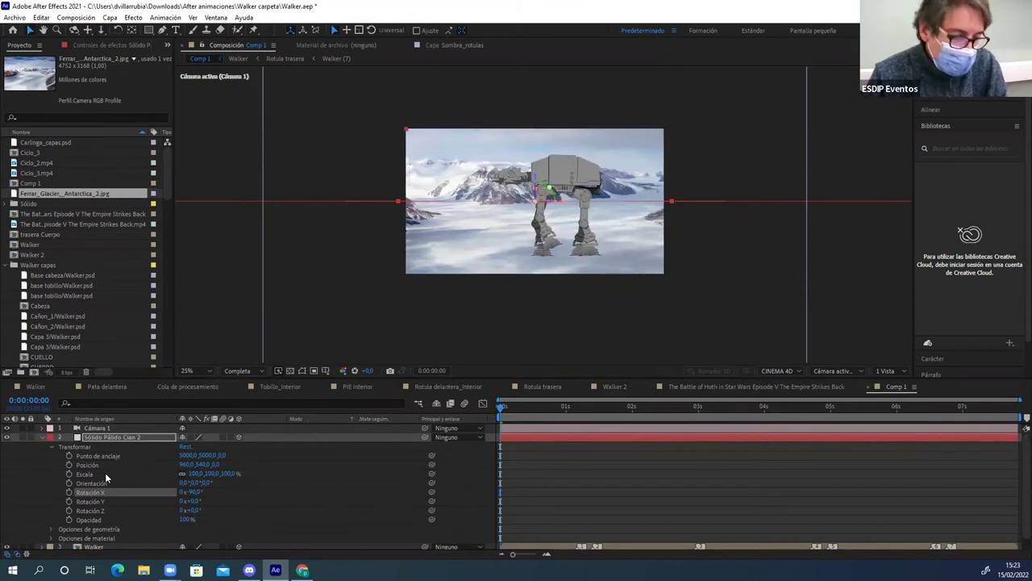
left_click(50, 427)
Scrub Cámara 1's Position Y to 229, giving 960, 229, -1280, so the floor shows
left_click(94, 428)
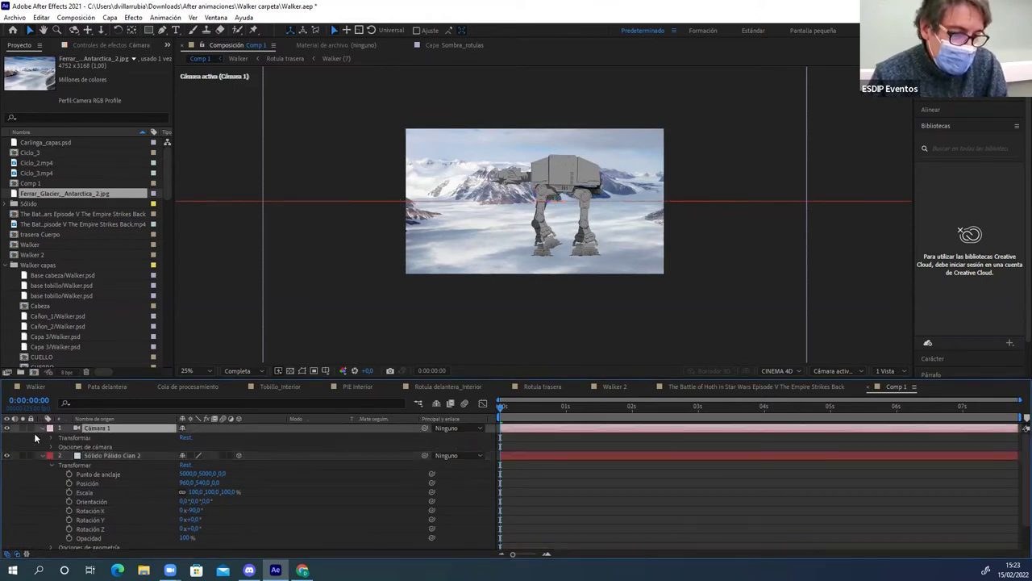
left_click(54, 438)
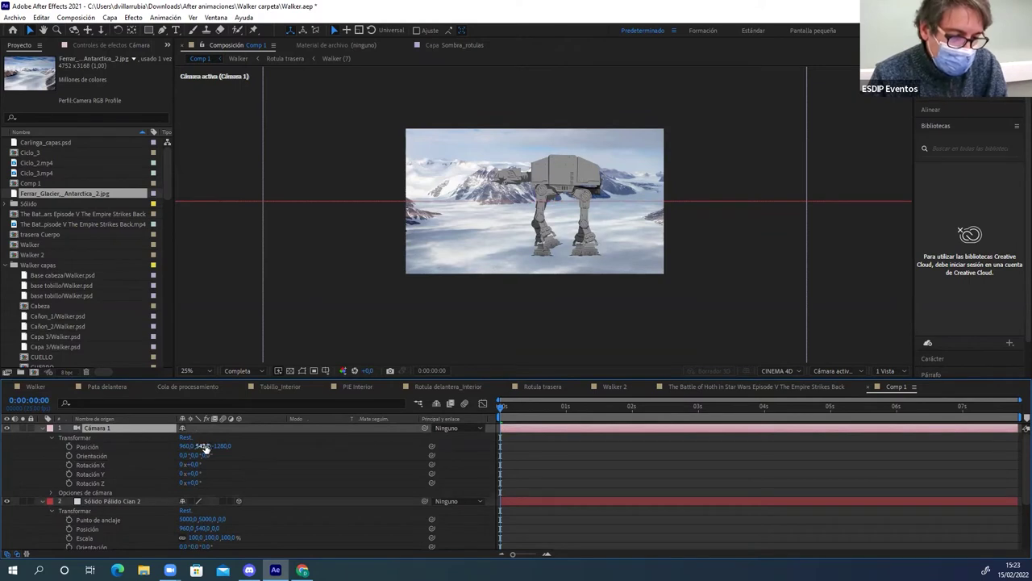
left_click_drag(201, 446, 36, 451)
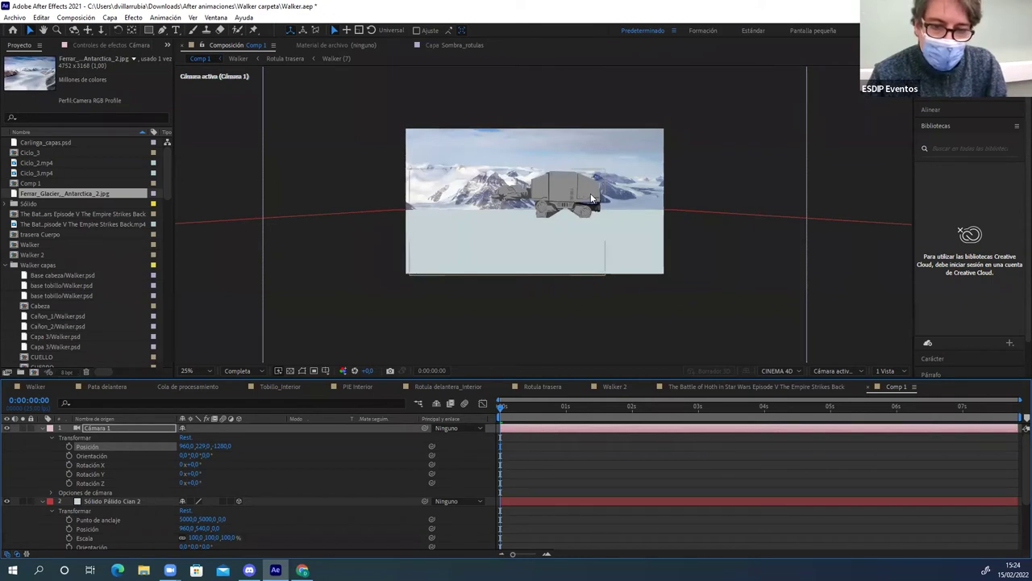
left_click(877, 371)
left_click(848, 371)
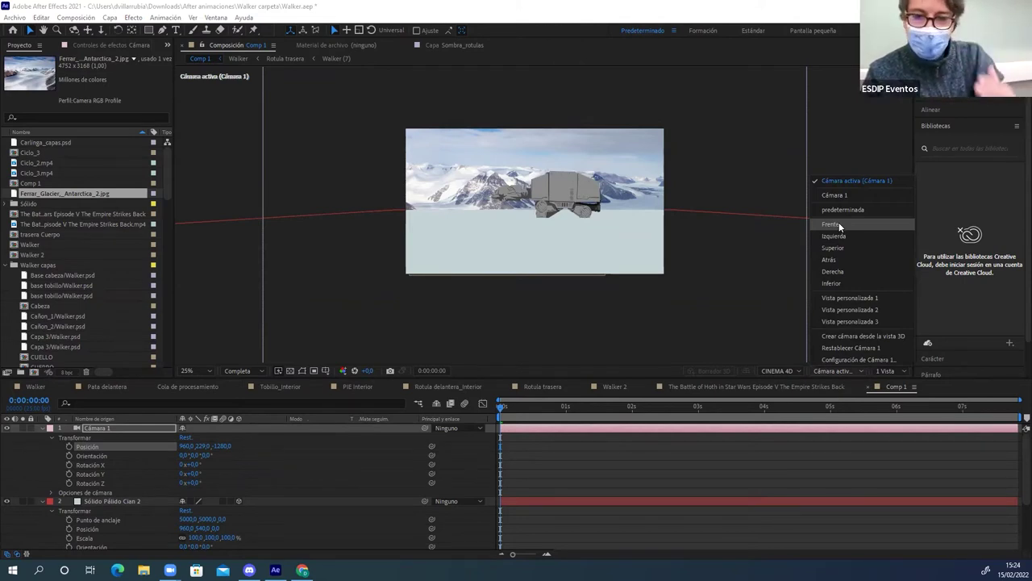
Switch the viewer to the Front view, collapse the solid's properties and select Walker
left_click(839, 224)
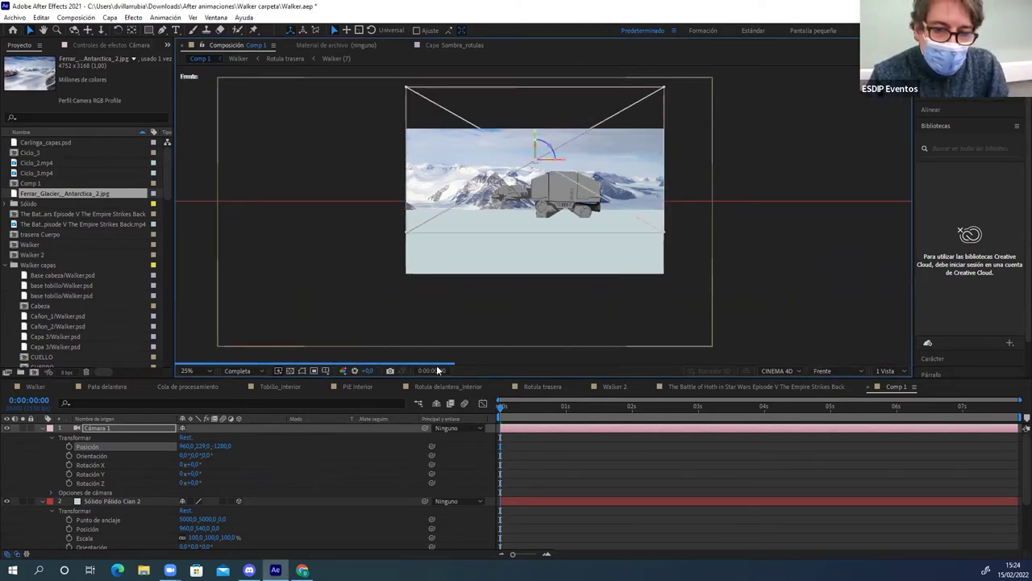
left_click(95, 500)
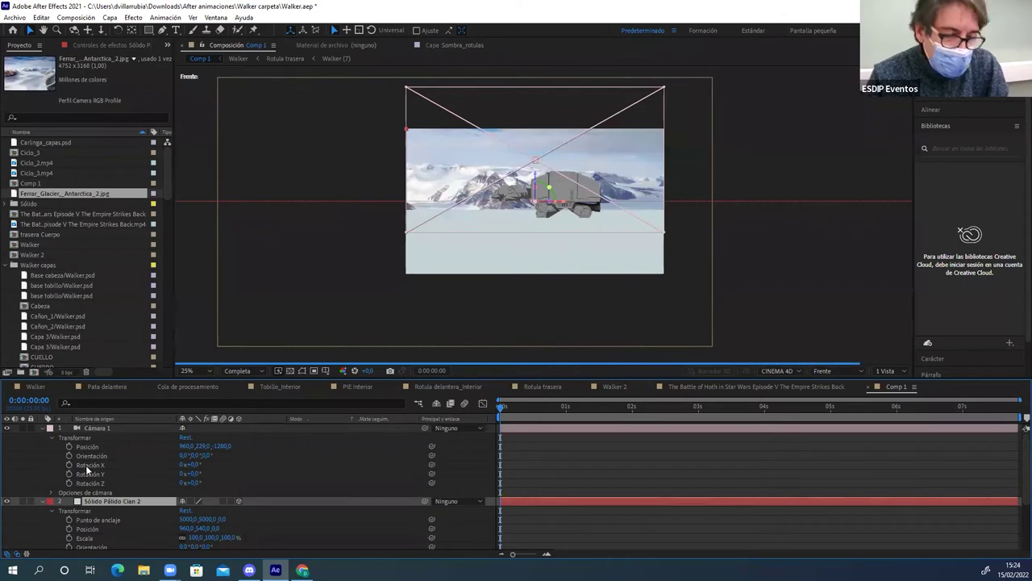
left_click(44, 501)
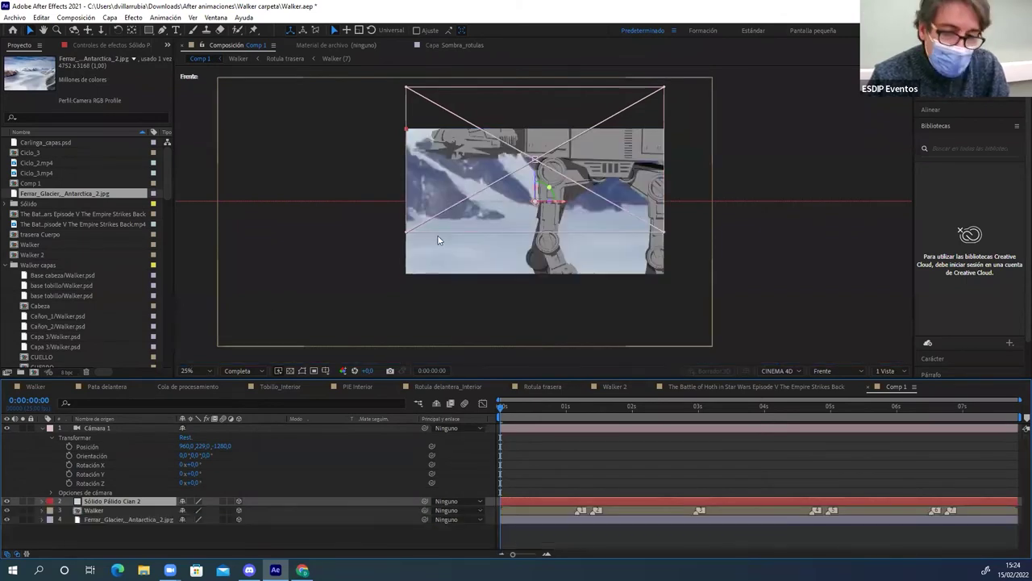
scroll(559, 207, "down", 1)
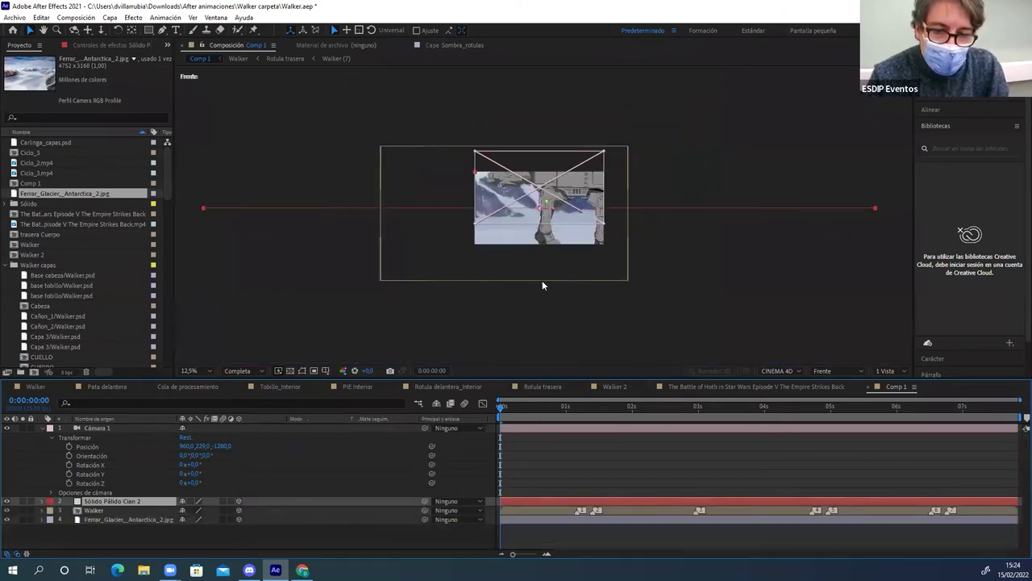
left_click(94, 510)
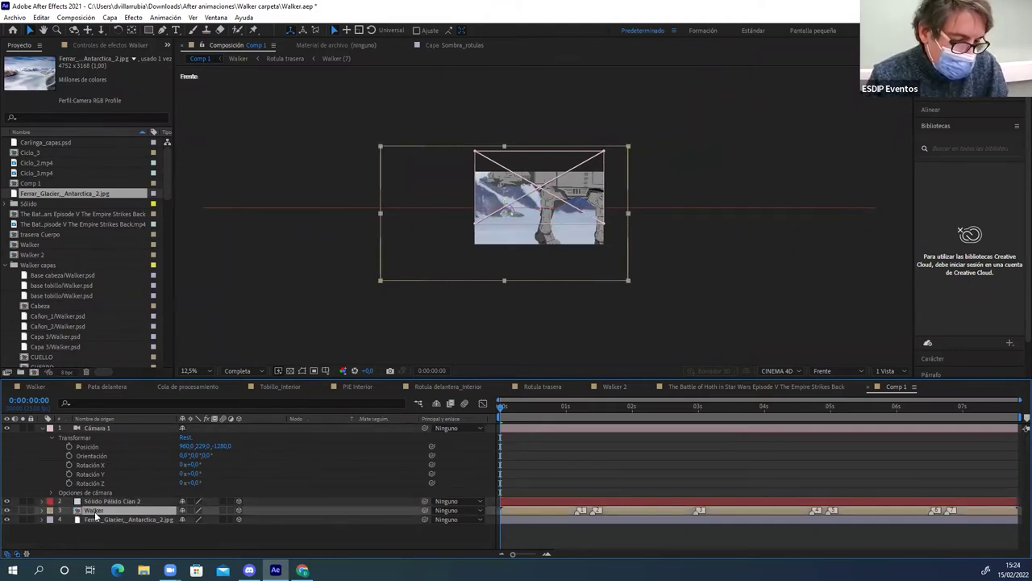
Scale the Walker down to 39% and move it up and slightly right in Front view
key("s")
left_click_drag(197, 520, 162, 519)
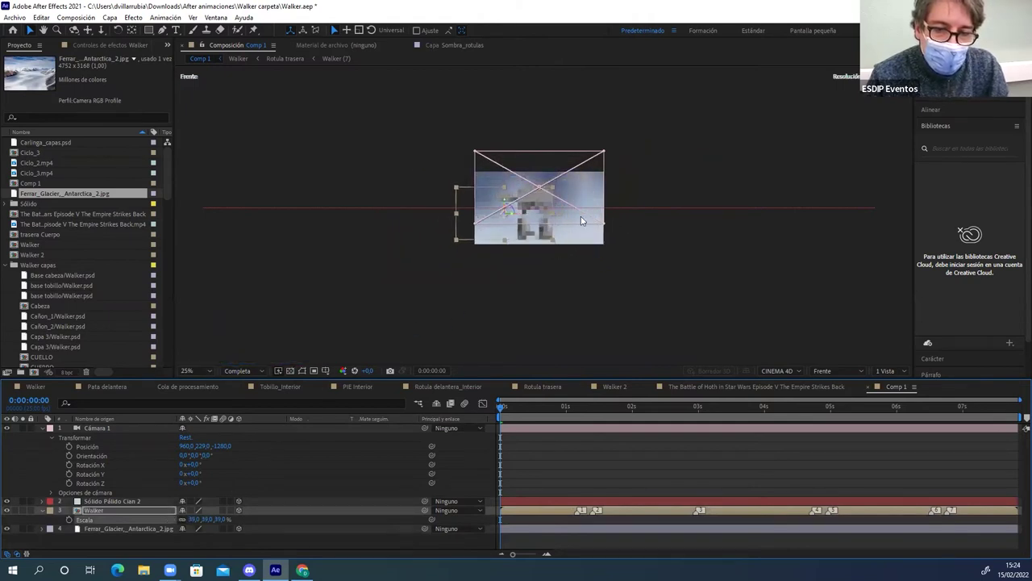
scroll(581, 216, "up", 3)
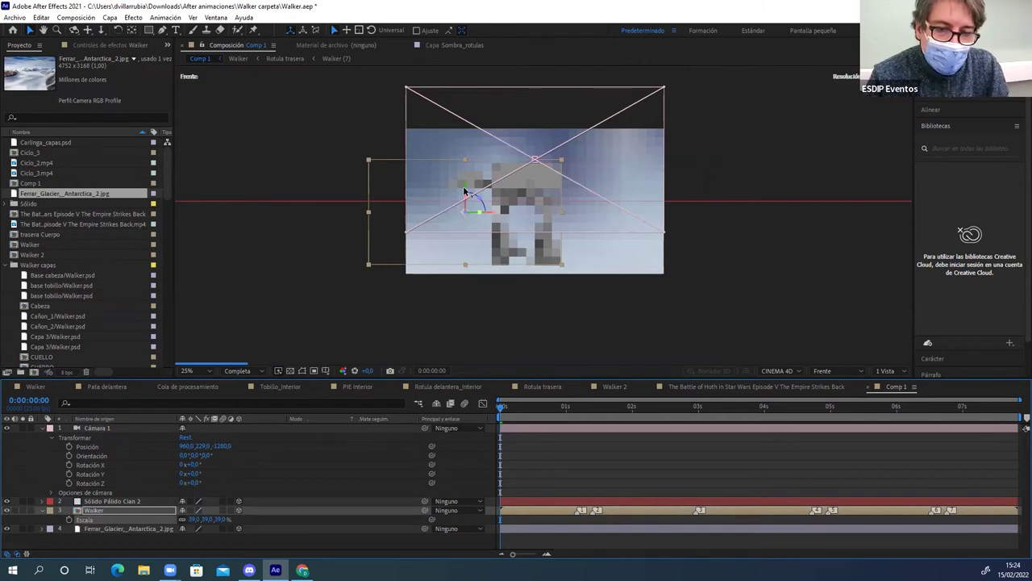
left_click_drag(465, 194, 486, 139)
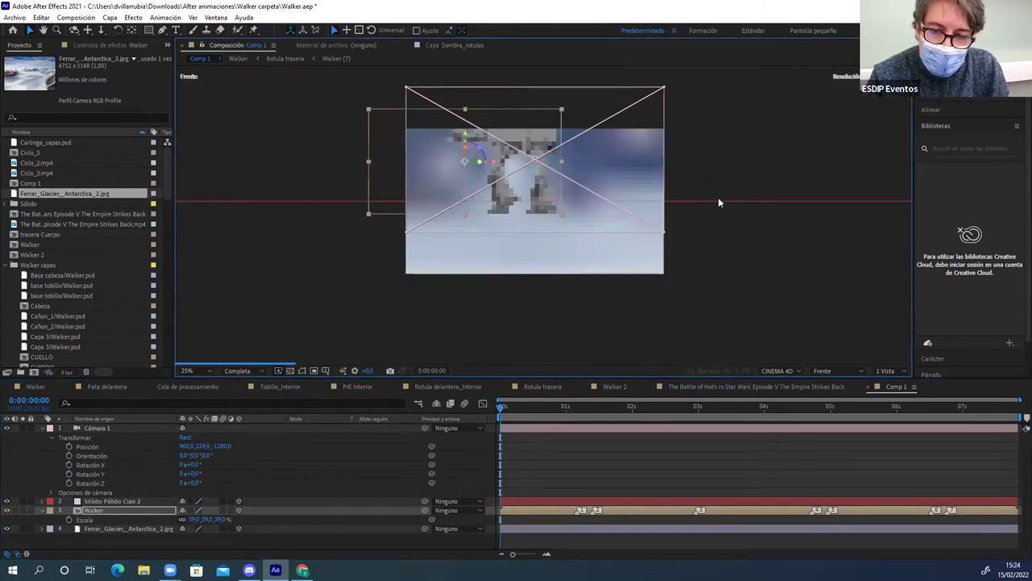
left_click_drag(491, 165, 512, 165)
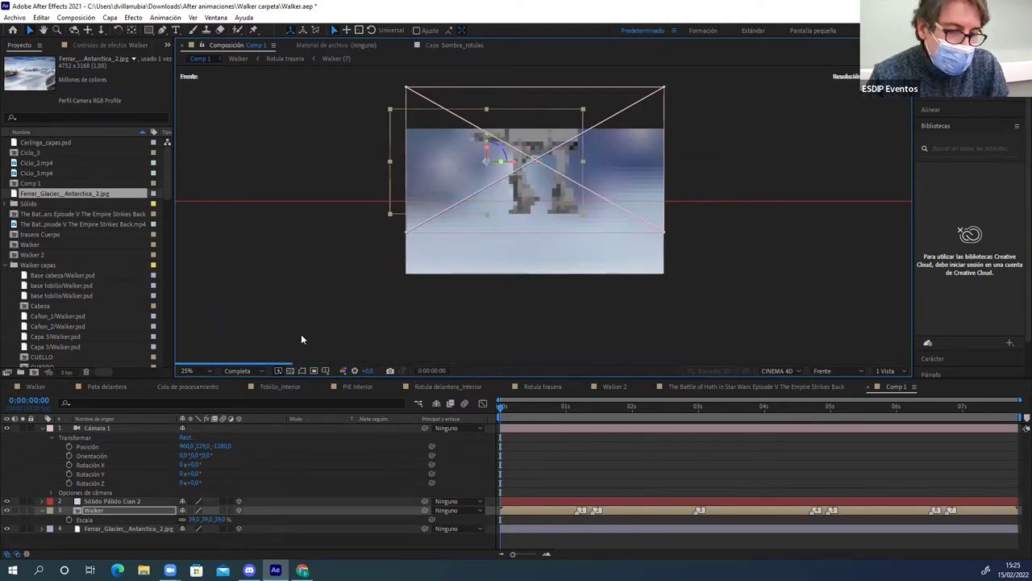
Lower the pale cyan floor solid until its edge meets the walker's feet
left_click(121, 501)
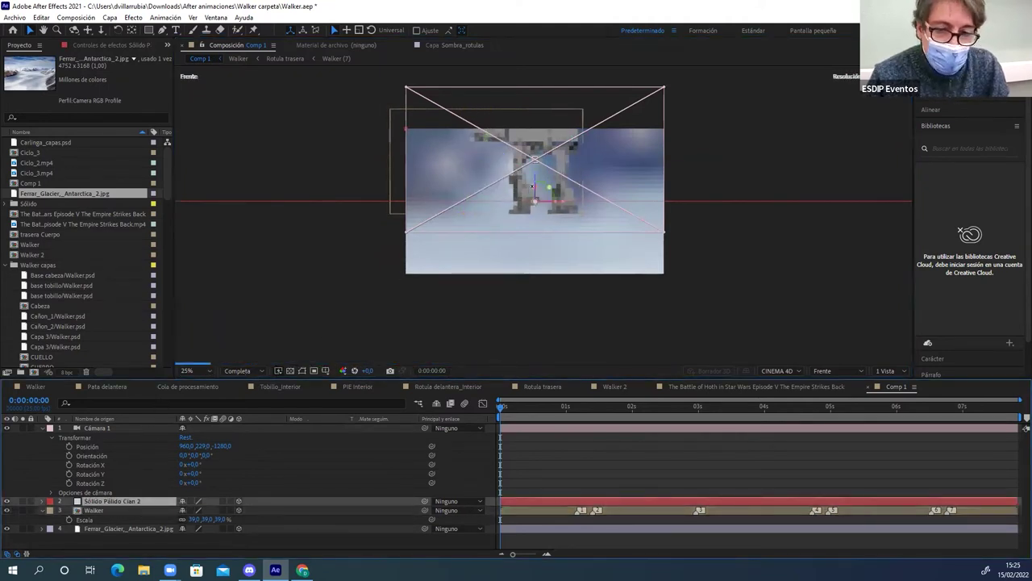
left_click_drag(535, 182, 534, 191)
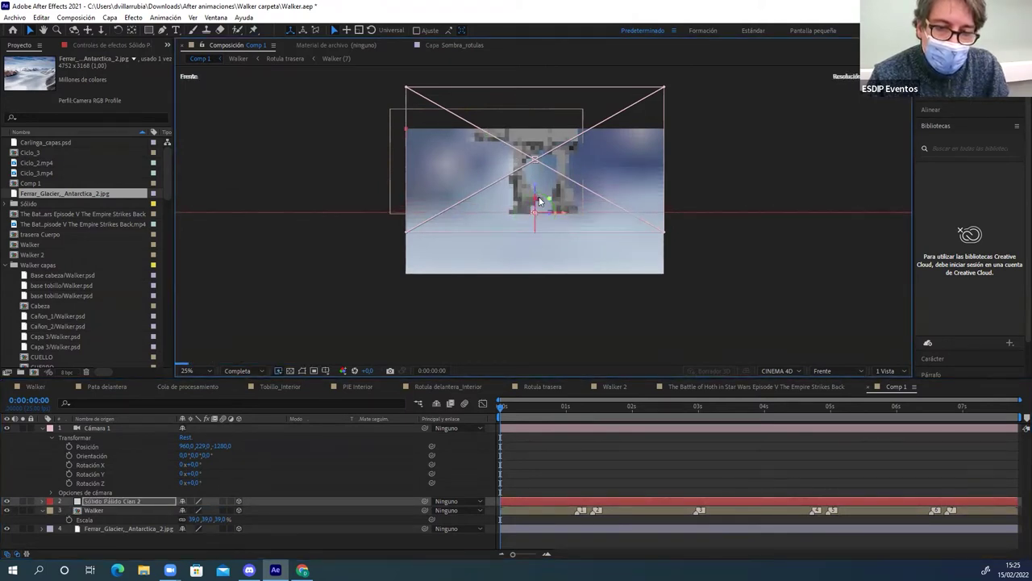
scroll(534, 186, "up", 2)
scroll(539, 196, "up", 2)
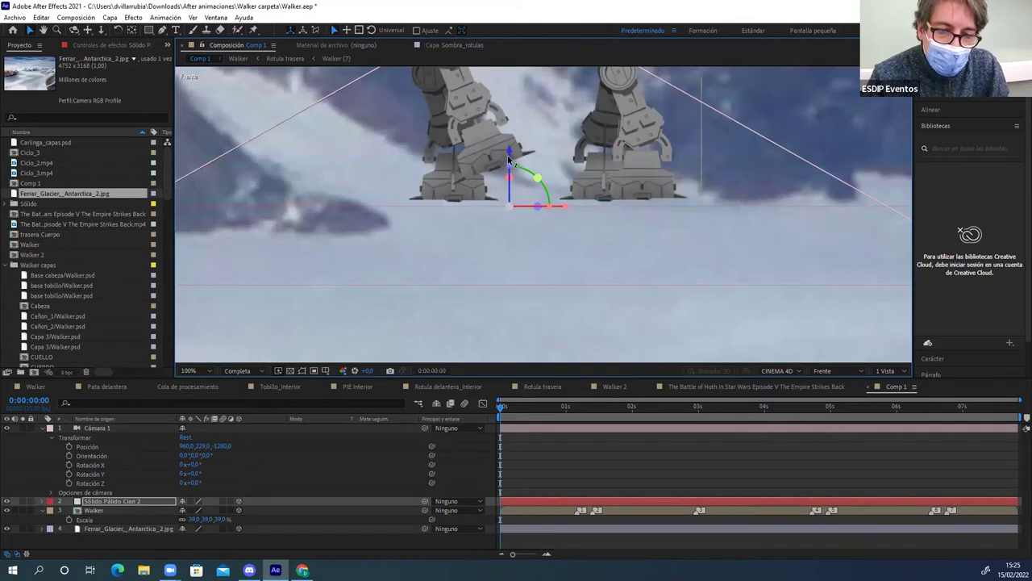
left_click_drag(509, 159, 509, 160)
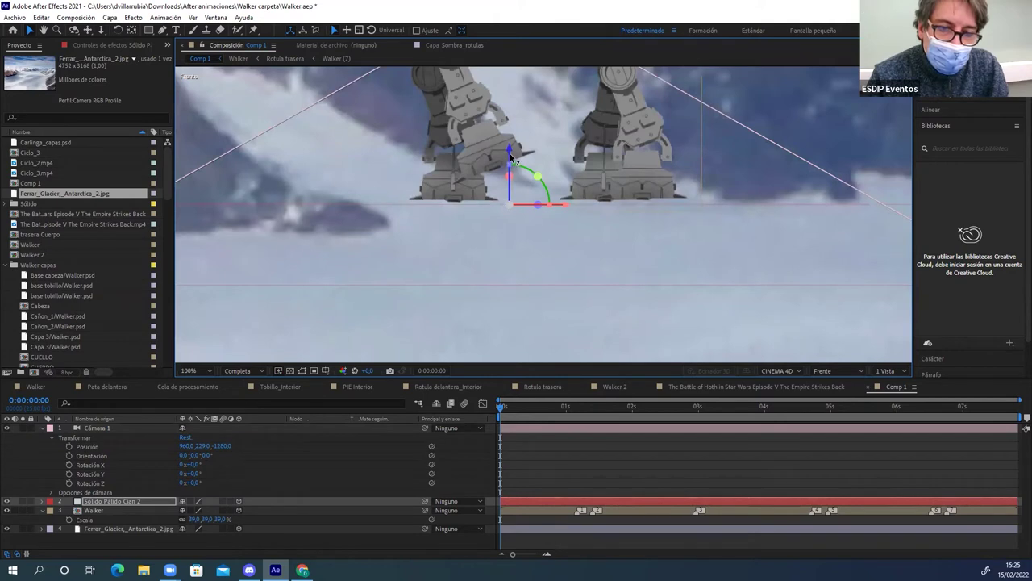
left_click_drag(511, 158, 523, 195)
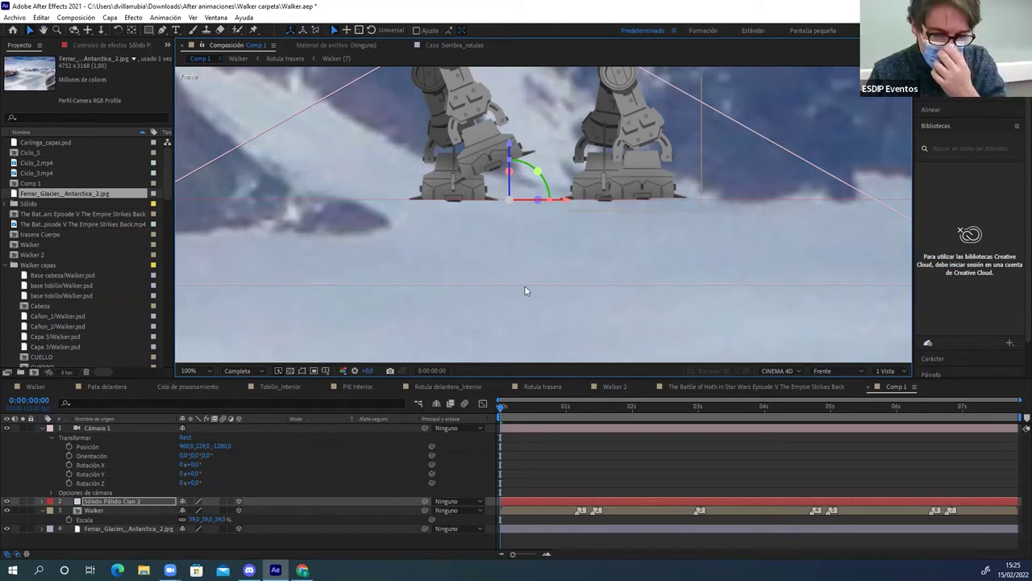
Switch the 3D view from Frente to the active camera, Cámara 1
scroll(553, 225, "down", 4)
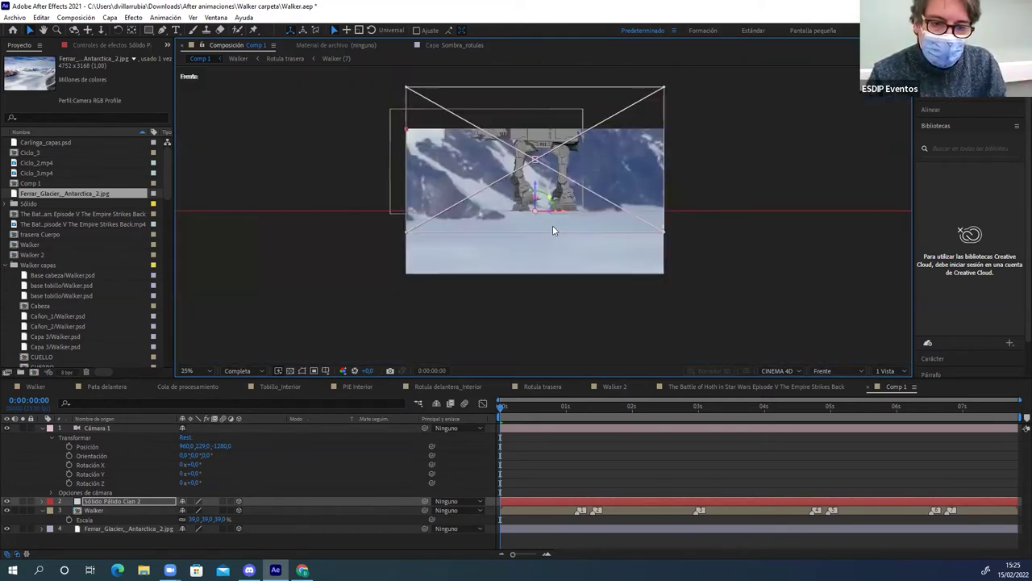
left_click(840, 371)
left_click(847, 181)
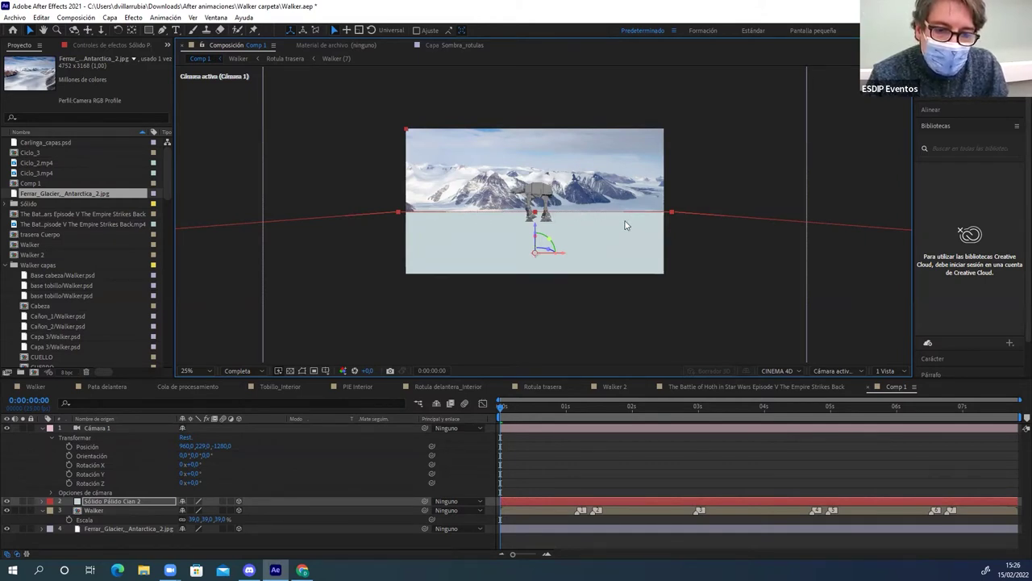
Raise the Walker slightly and bring it closer to the camera via Position Y and Z
left_click(98, 511)
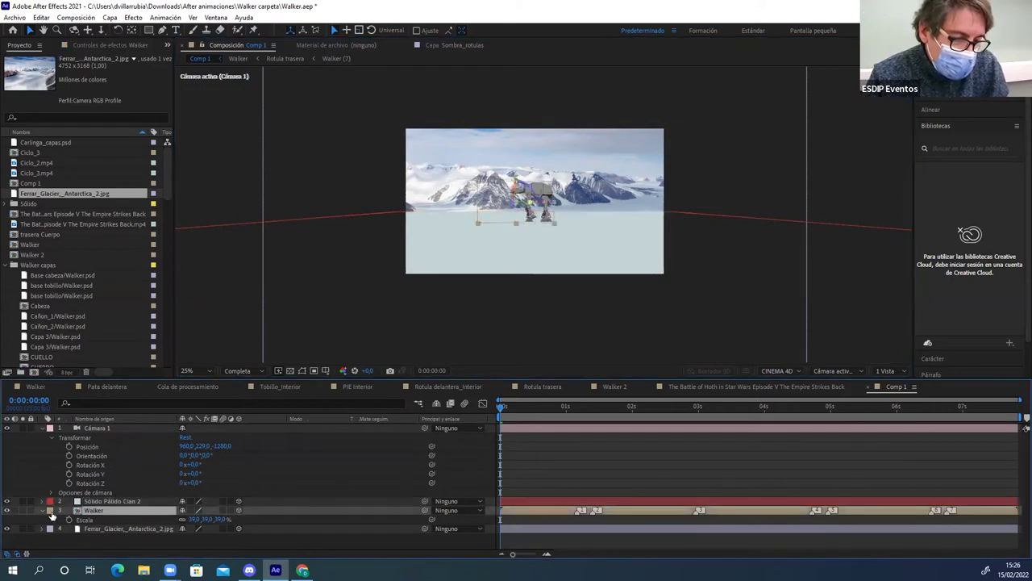
left_click(44, 510)
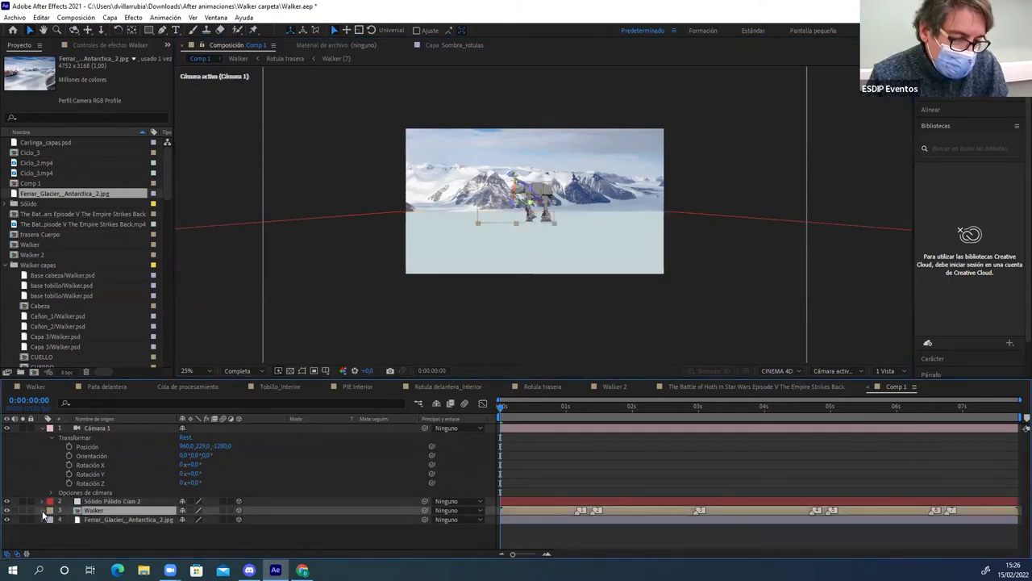
left_click(44, 513)
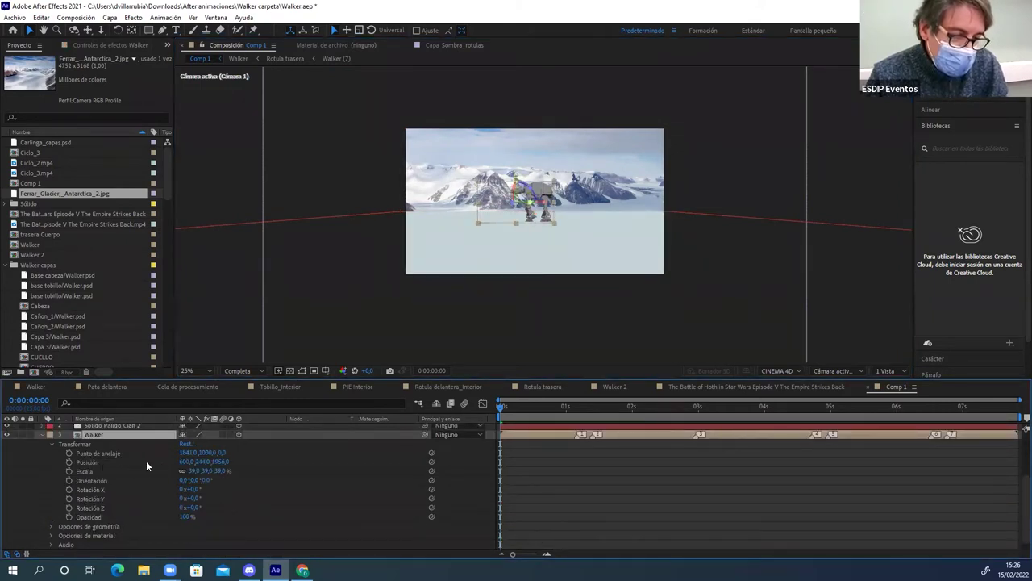
left_click_drag(207, 462, 210, 463)
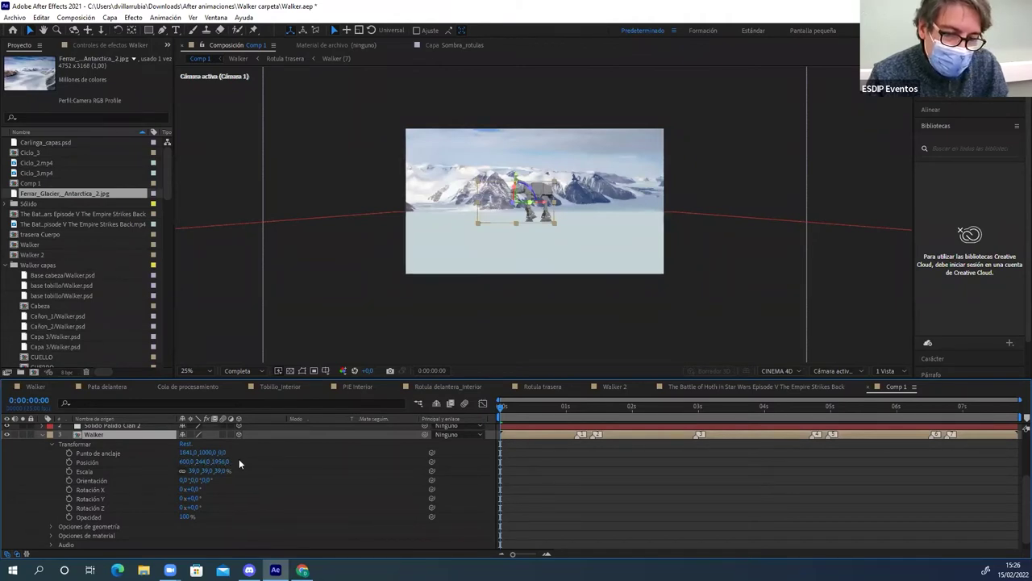
left_click_drag(217, 462, 210, 461)
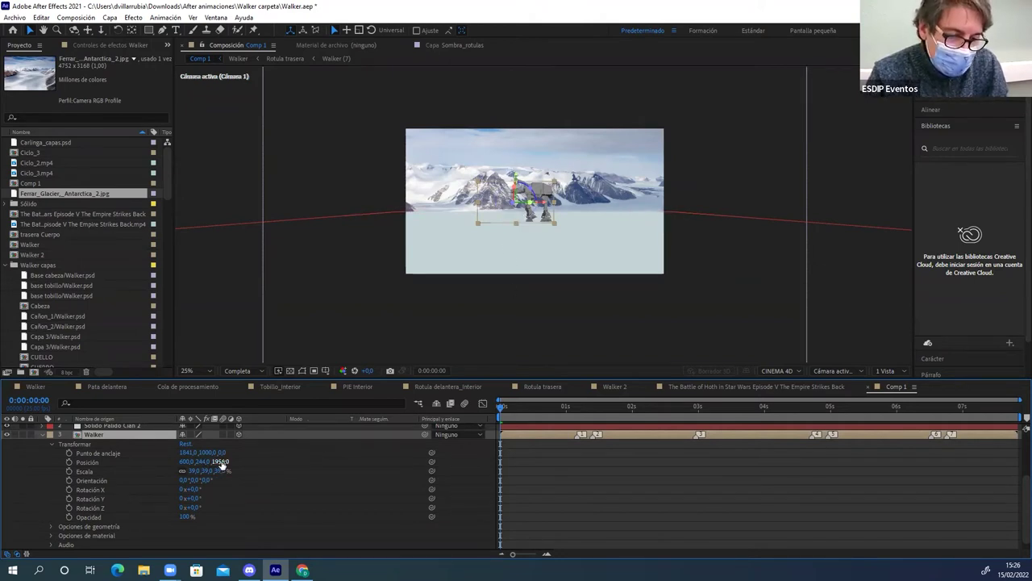
mouse_move(224, 462)
left_mouse_down()
mouse_move(177, 461)
mouse_move(211, 461)
mouse_move(198, 461)
left_mouse_up()
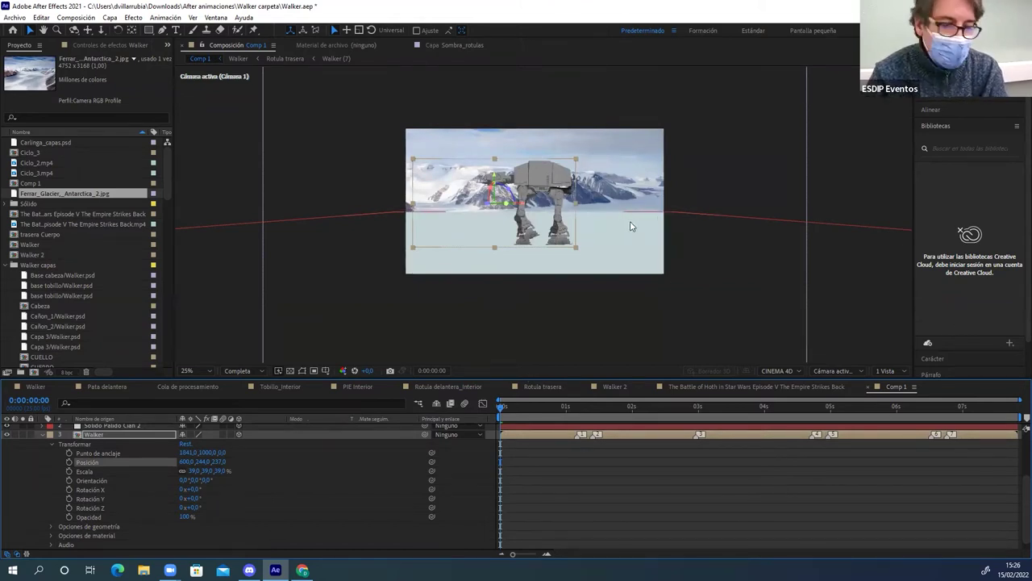
left_click(39, 434)
left_click(103, 501)
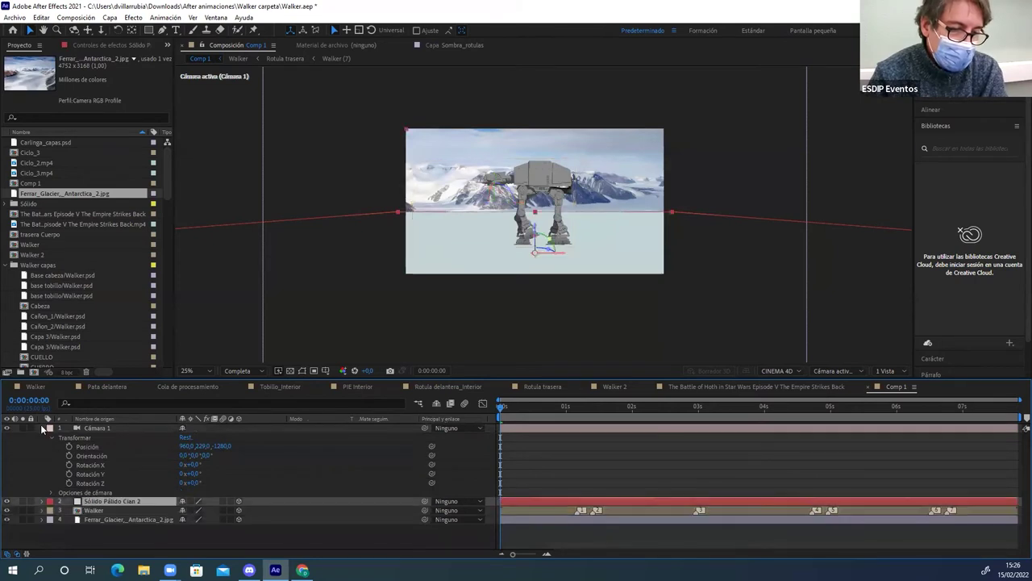
left_click(42, 428)
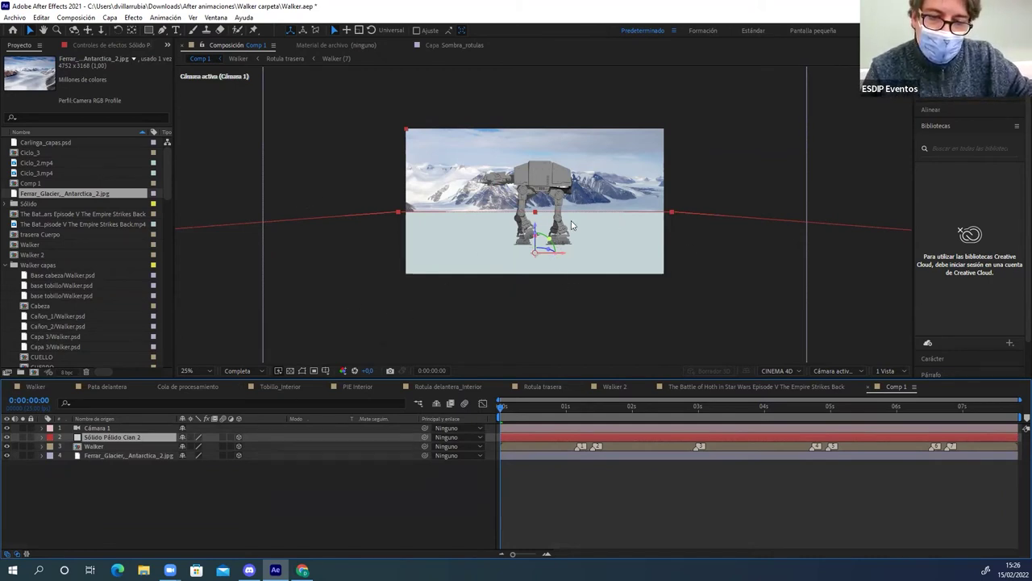
Apply Ruido de turbulencia (Ruido y granulado) to the floor solid for a grey noise texture
left_click(132, 18)
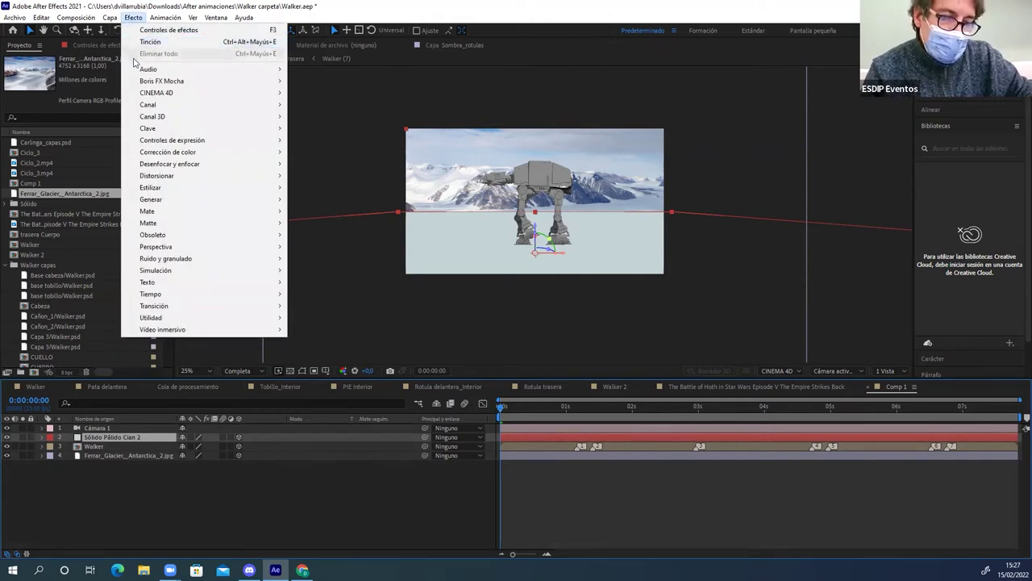
mouse_move(159, 261)
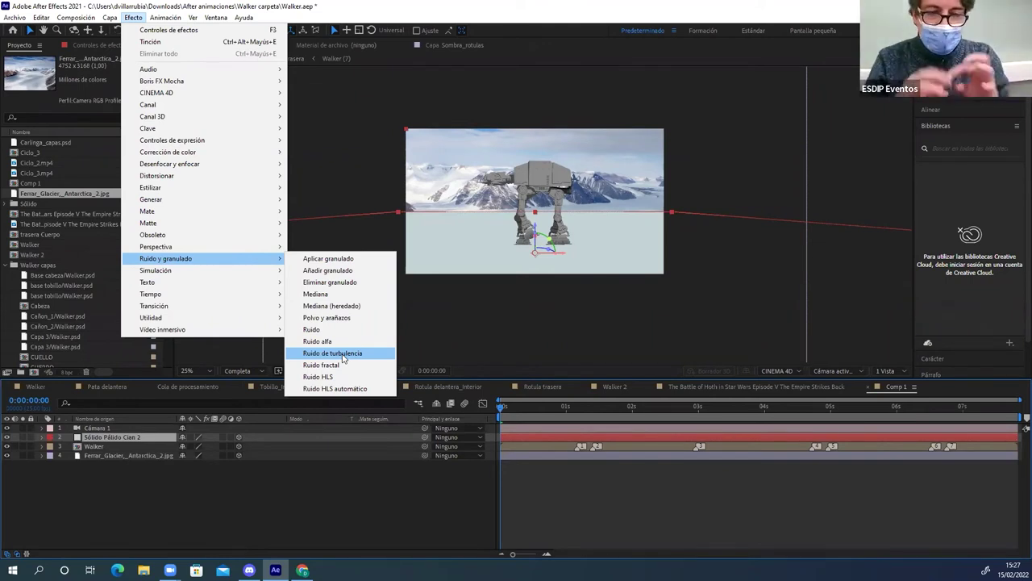
left_click(342, 356)
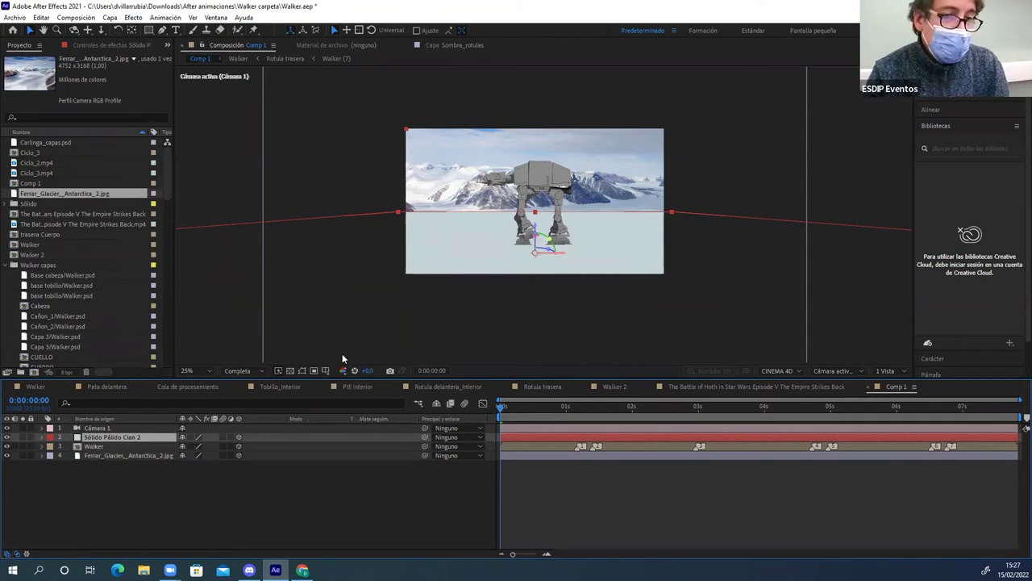
left_click(111, 19)
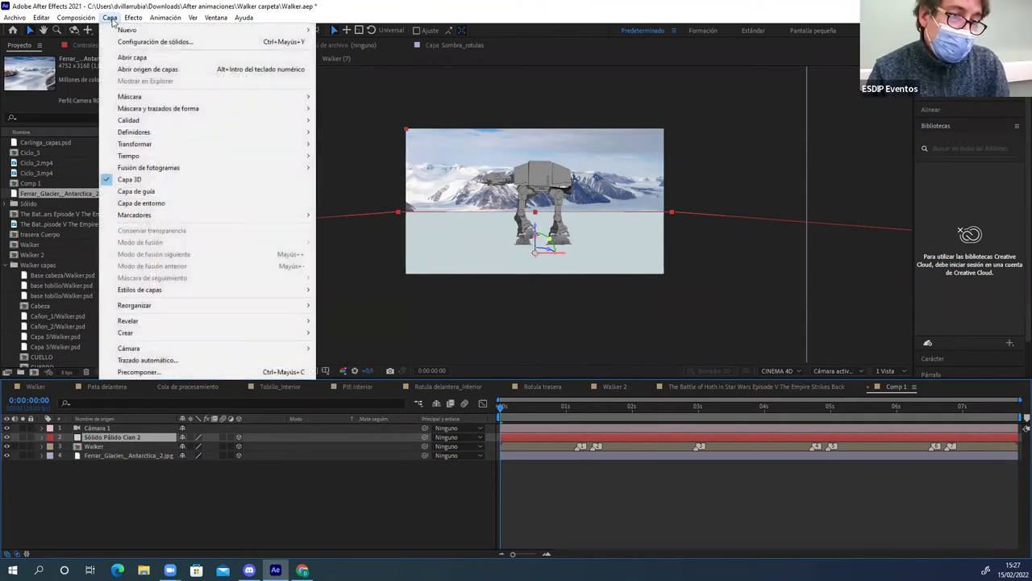
mouse_move(129, 20)
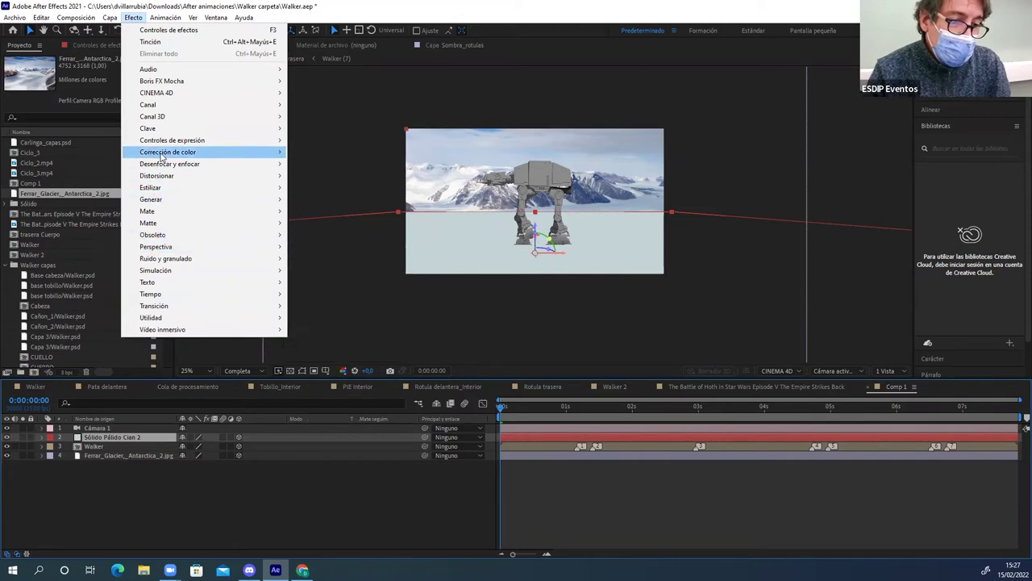
mouse_move(165, 153)
left_click(133, 18)
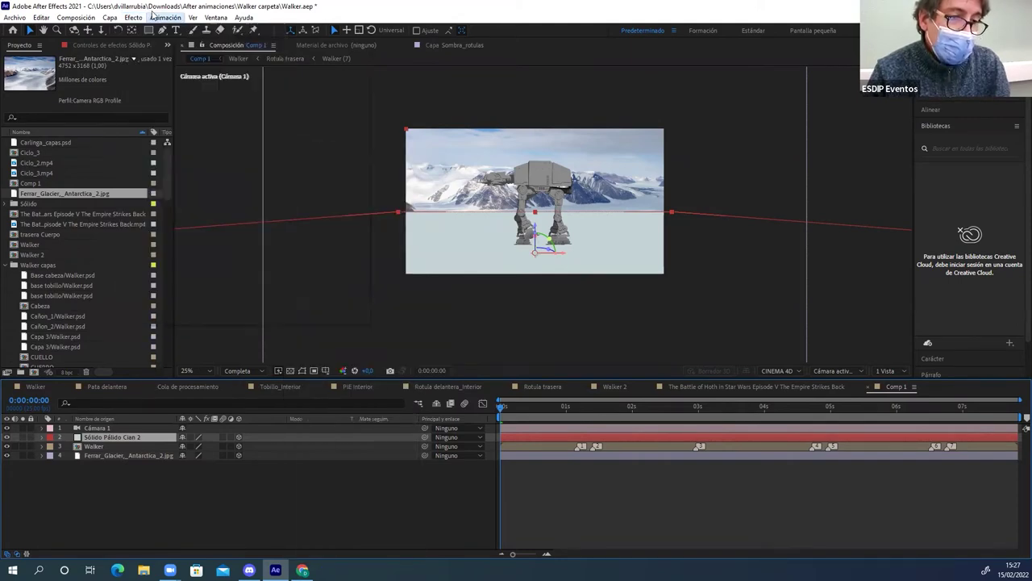
left_click(133, 18)
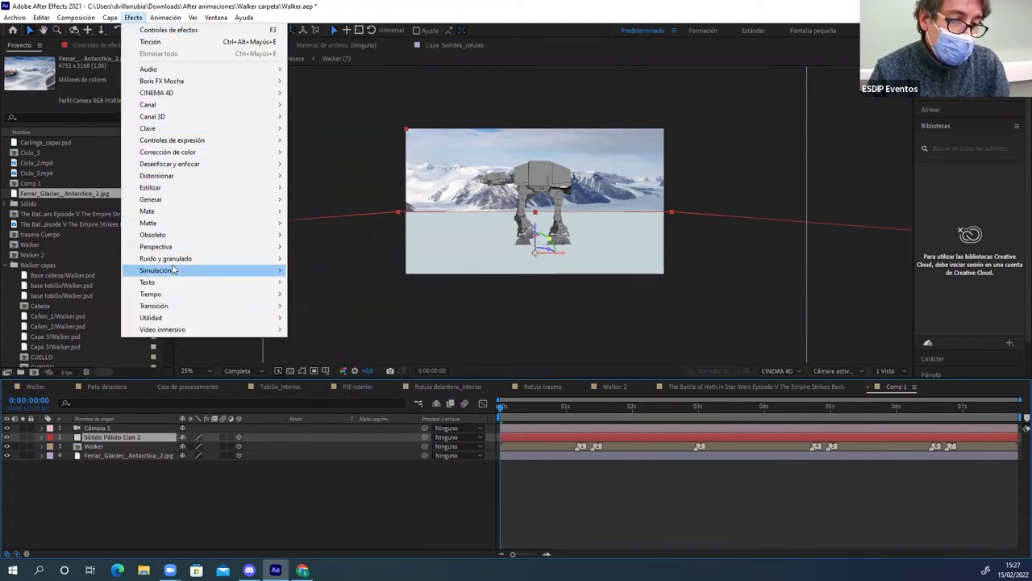
mouse_move(171, 264)
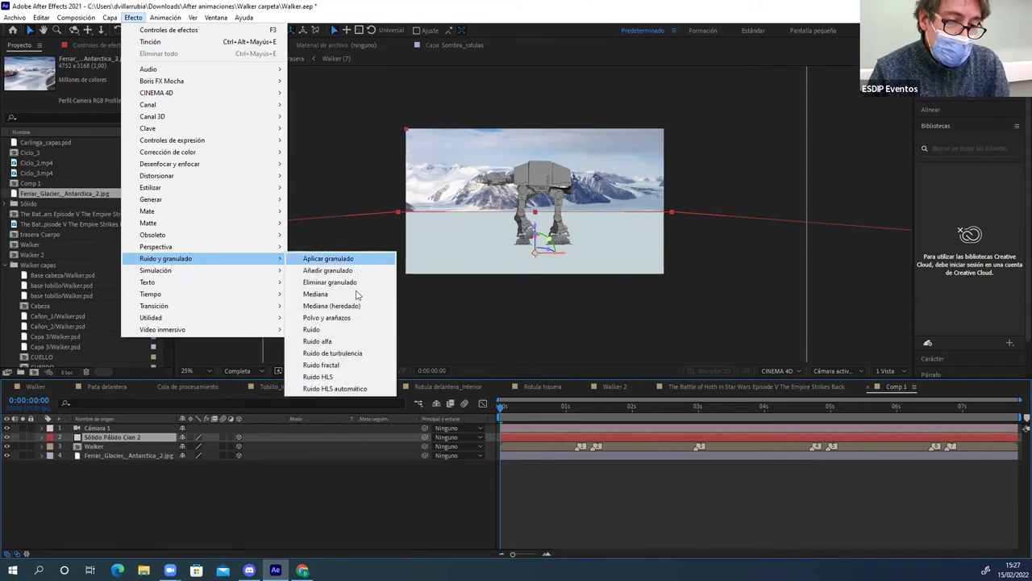
left_click(353, 355)
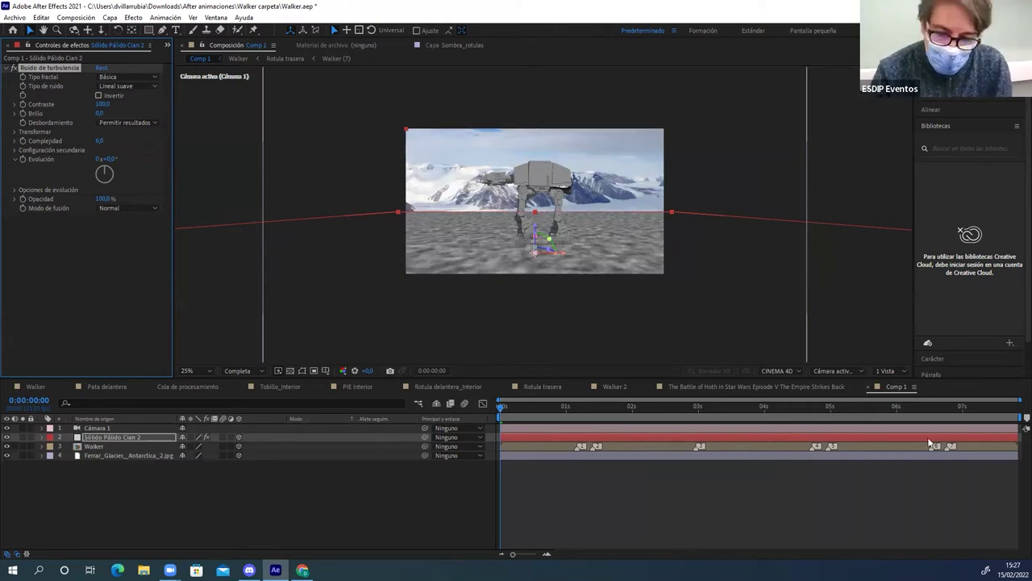
Switch the viewer's 3D view from the active camera to Superior
left_click(839, 371)
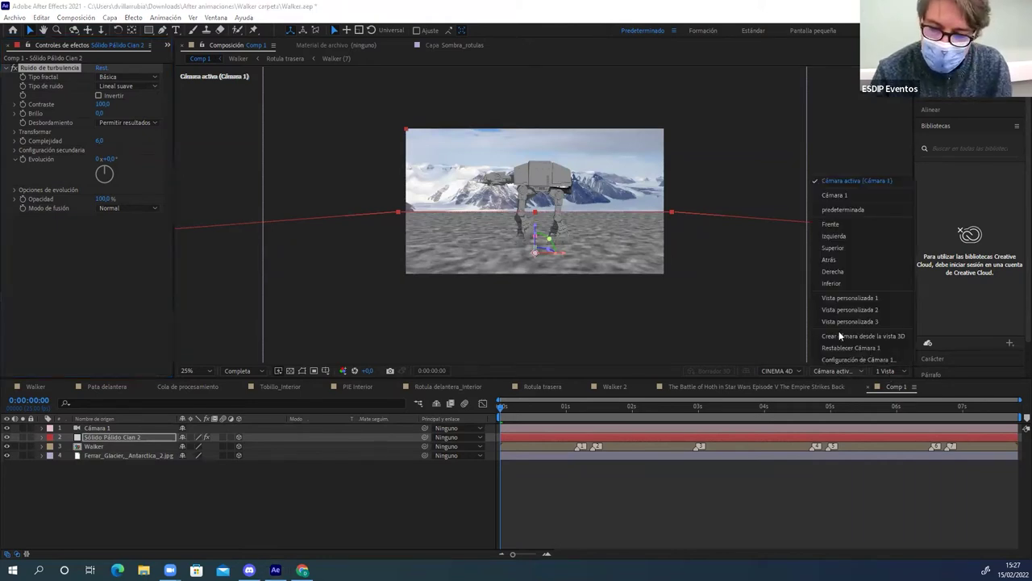
left_click(834, 248)
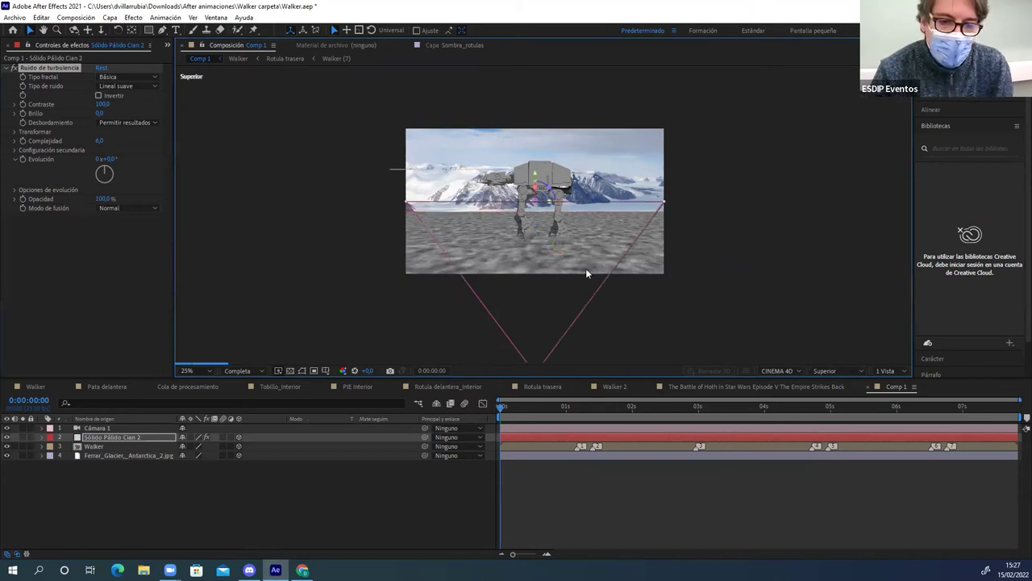
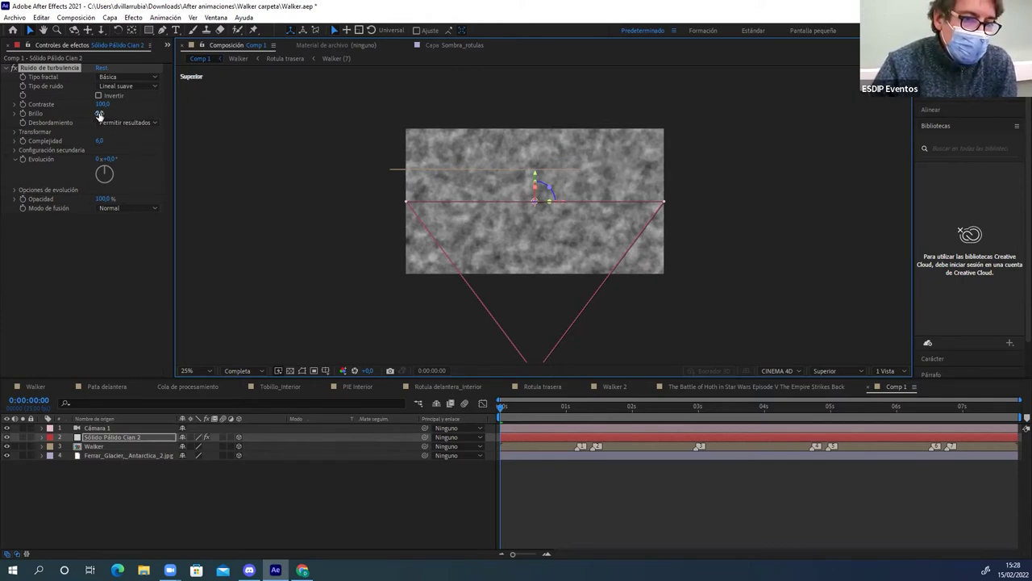
Scrub the Turbulent Noise brightness (Brillo) from 0 up to 48
left_click_drag(100, 112, 120, 107)
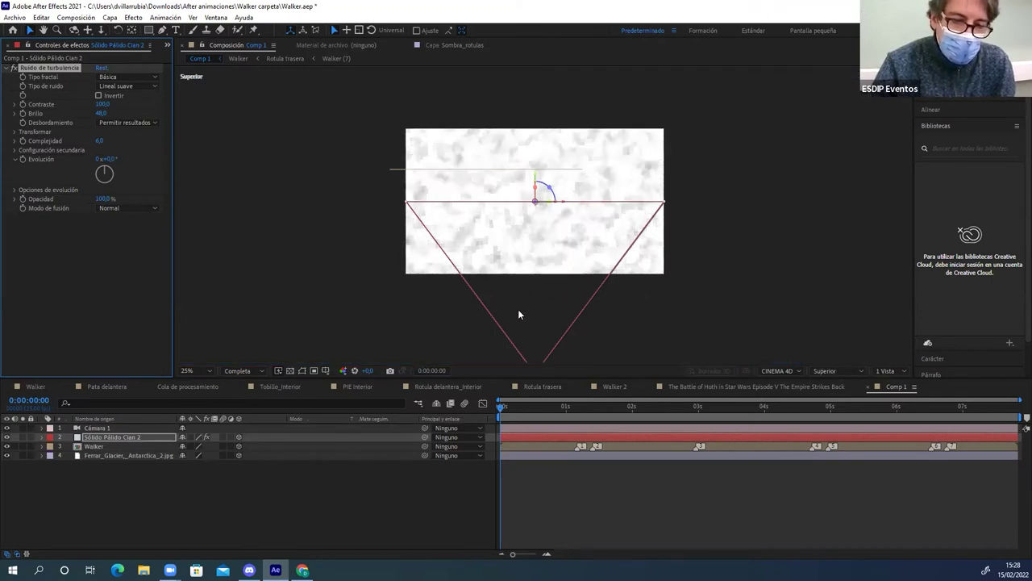
Restrict preview to a small Región de interés and lower the noise brightness to 27
left_click(313, 370)
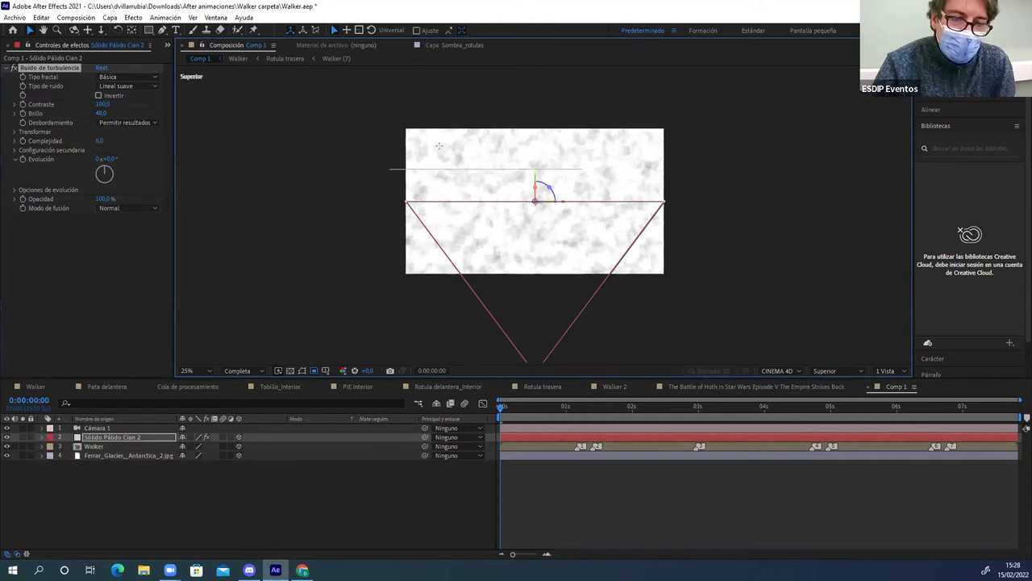
left_click_drag(560, 140, 629, 195)
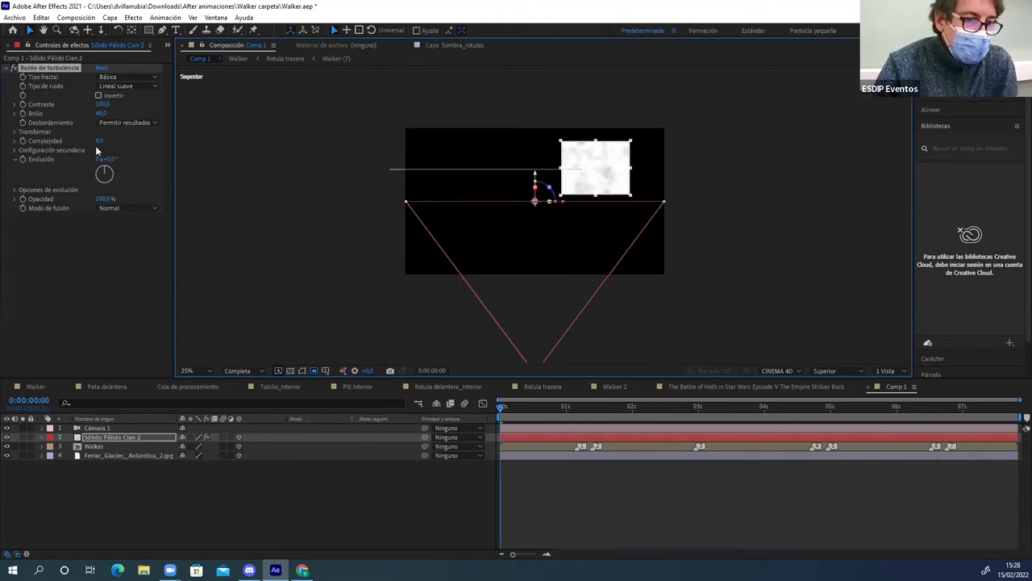
left_click_drag(100, 113, 93, 114)
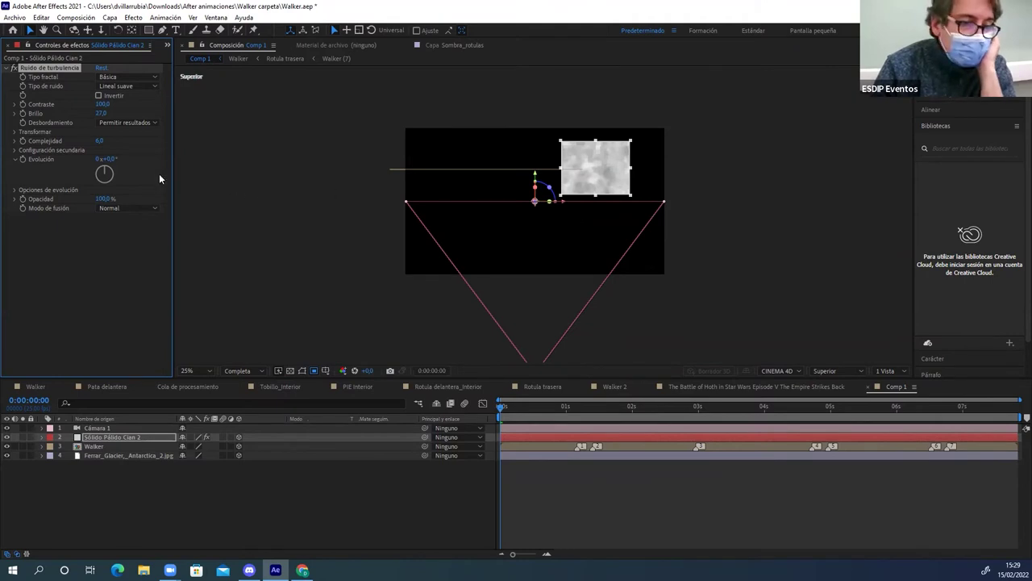
Uncheck uniform scale, stretch the noise width to 274.1, and turn off Región de interés
left_click(14, 132)
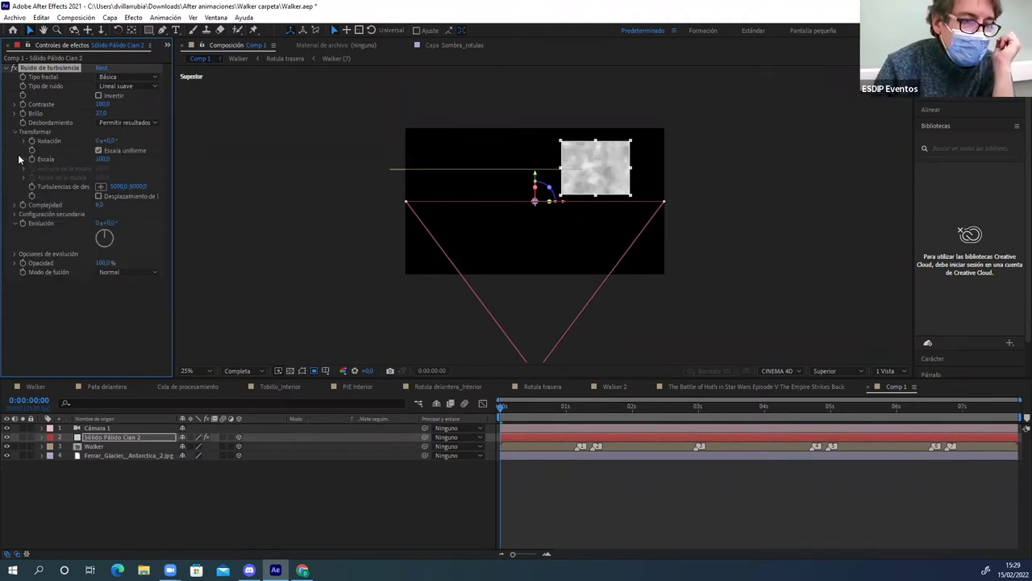
left_click(23, 160)
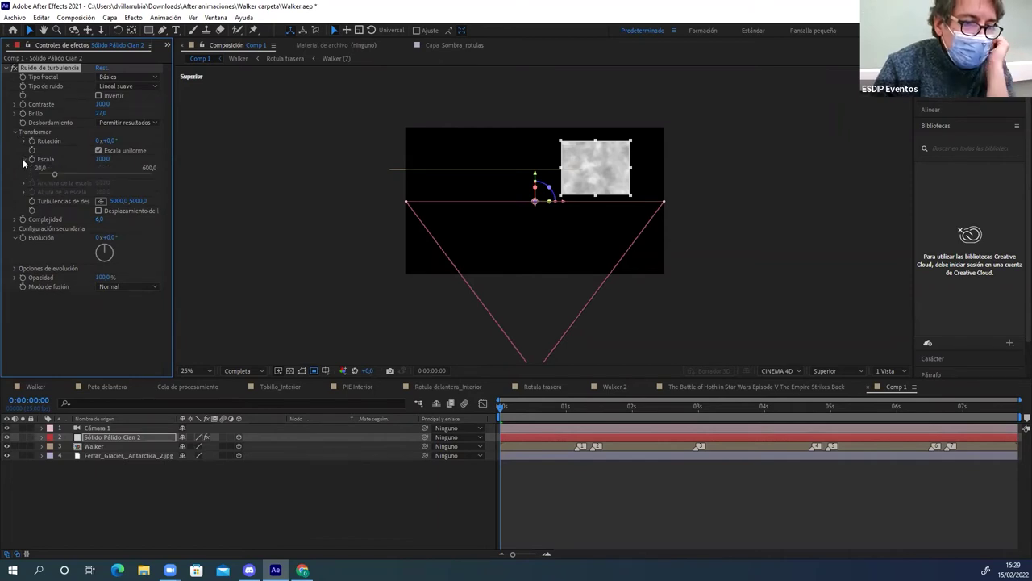
left_click(97, 158)
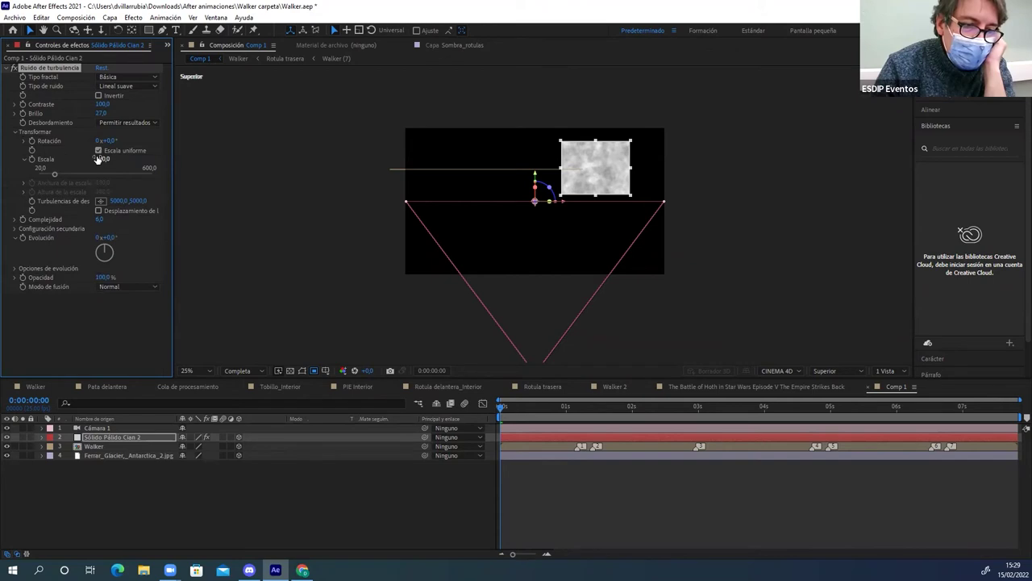
key("Return")
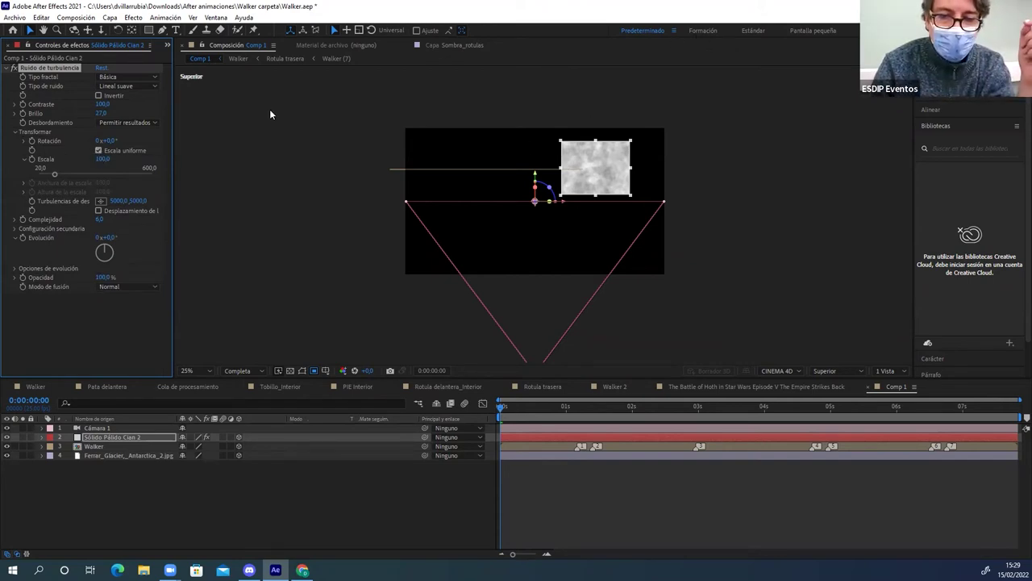
left_click(97, 150)
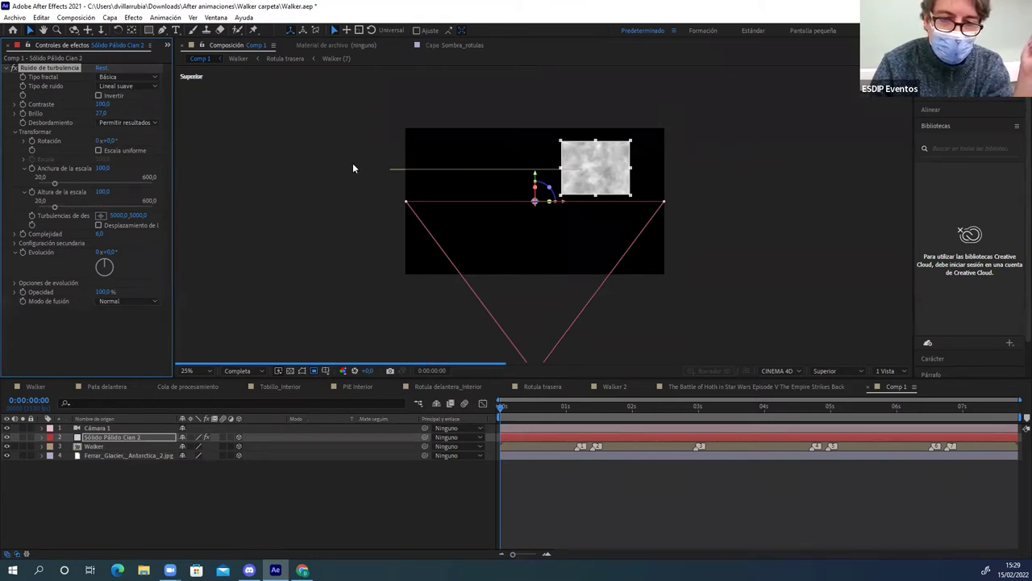
left_click_drag(55, 185, 89, 184)
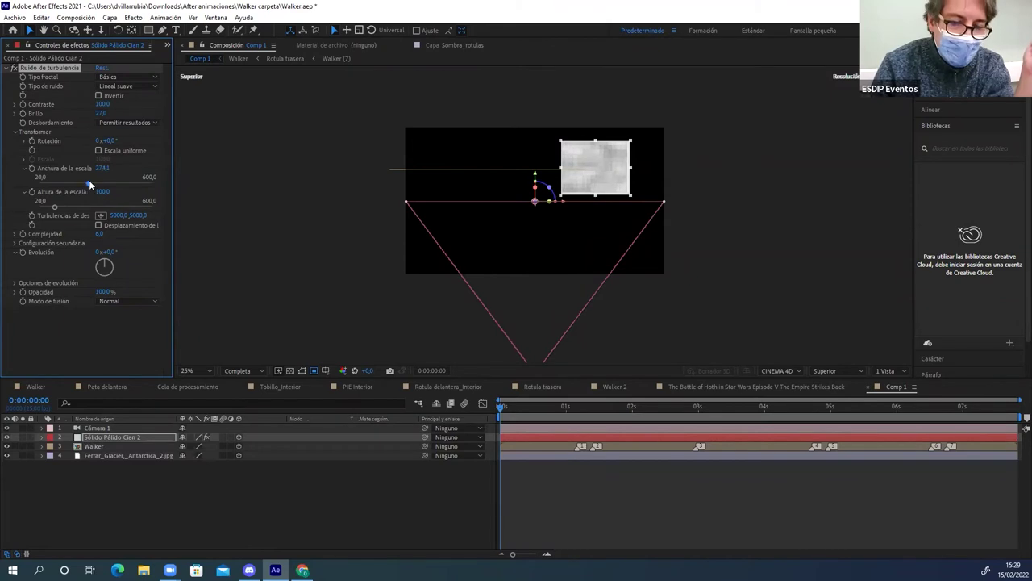
left_click(313, 370)
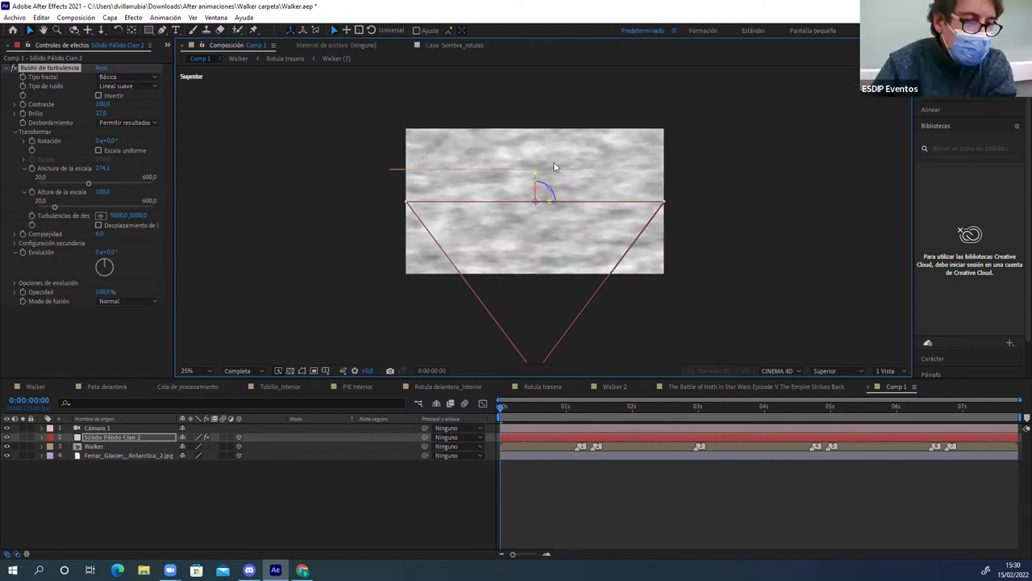
Set the noise Anchura de la escala to 400
left_click(102, 168)
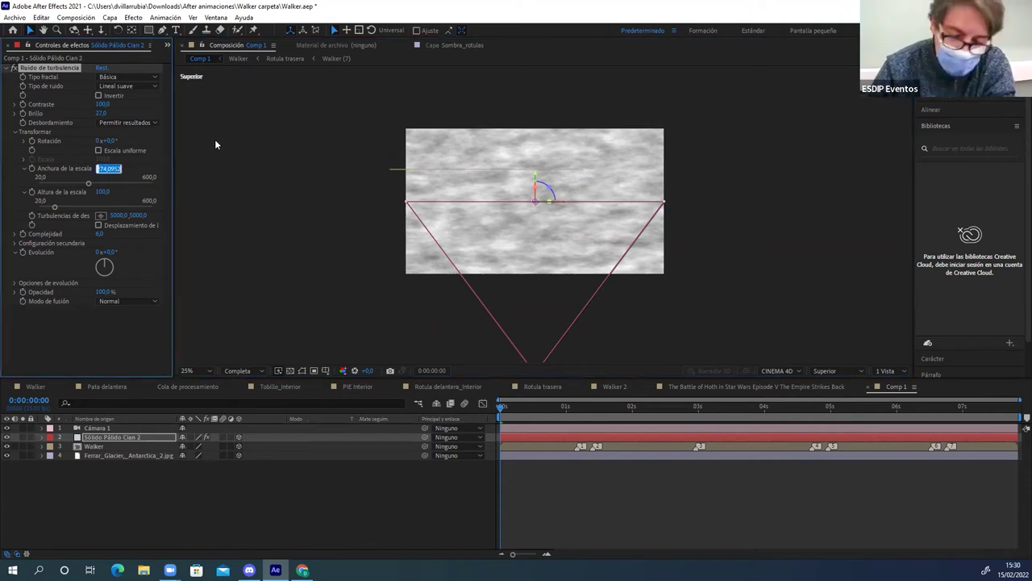
type("400")
key("Return")
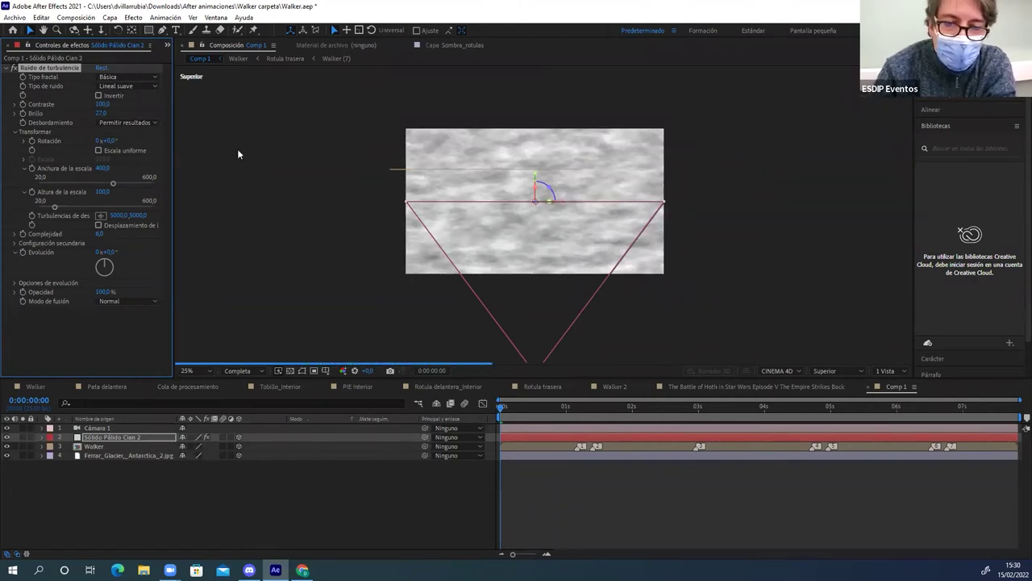
Zoom the viewer out and select the Sólido Pálido Cian 2 layer
scroll(554, 218, "down", 3)
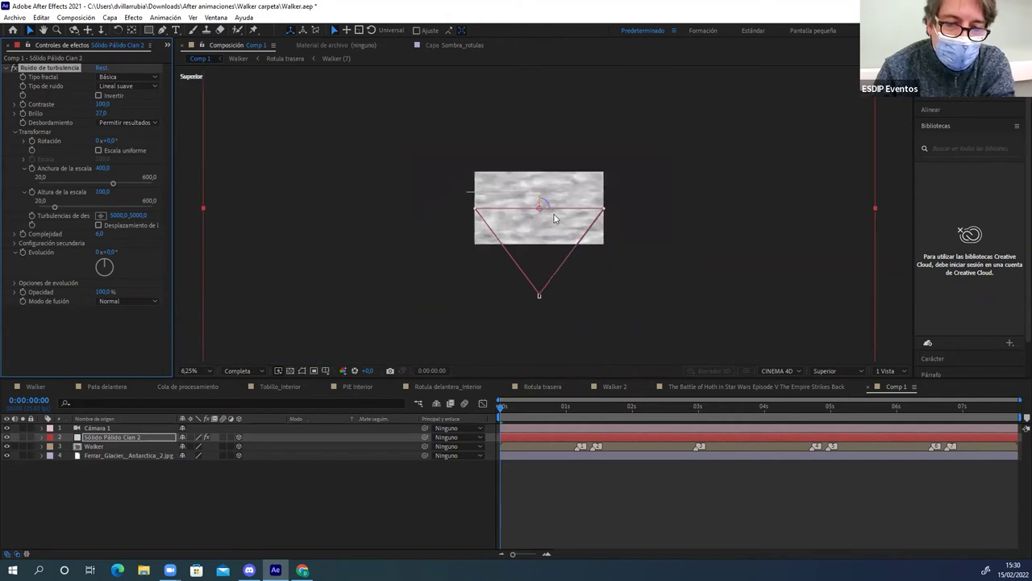
scroll(555, 218, "down", 2)
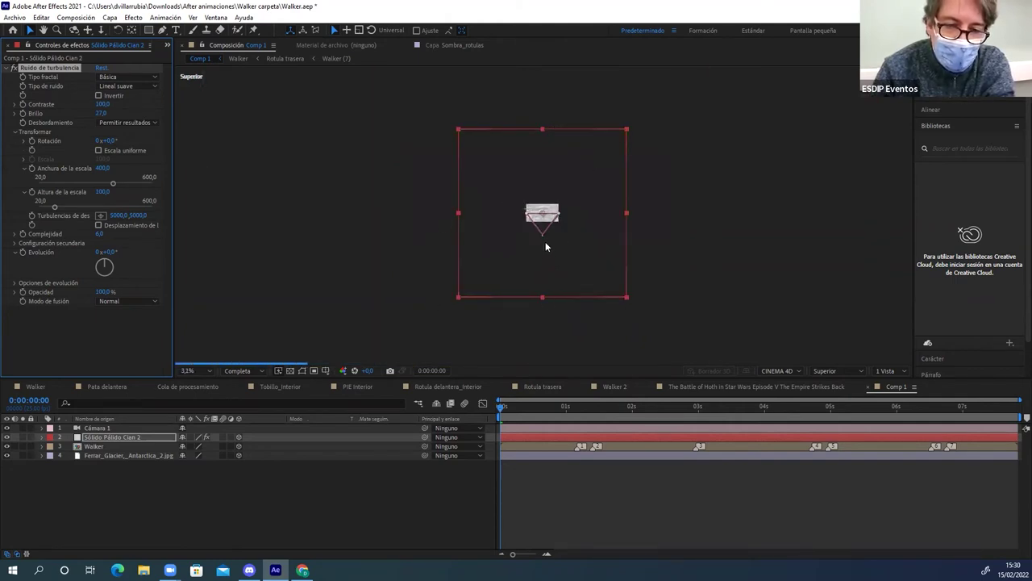
left_click(542, 296)
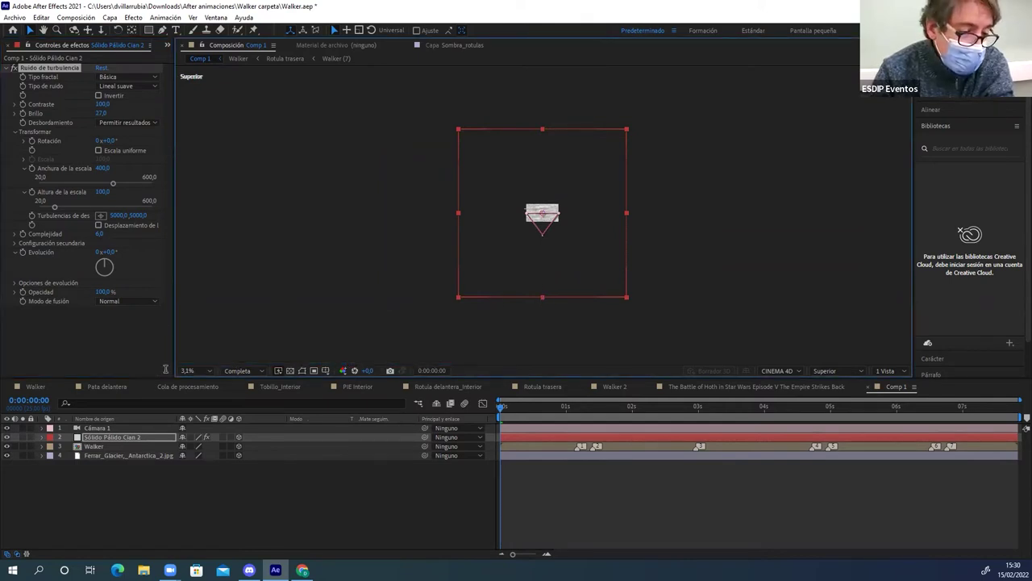
scroll(540, 77, "down", 2)
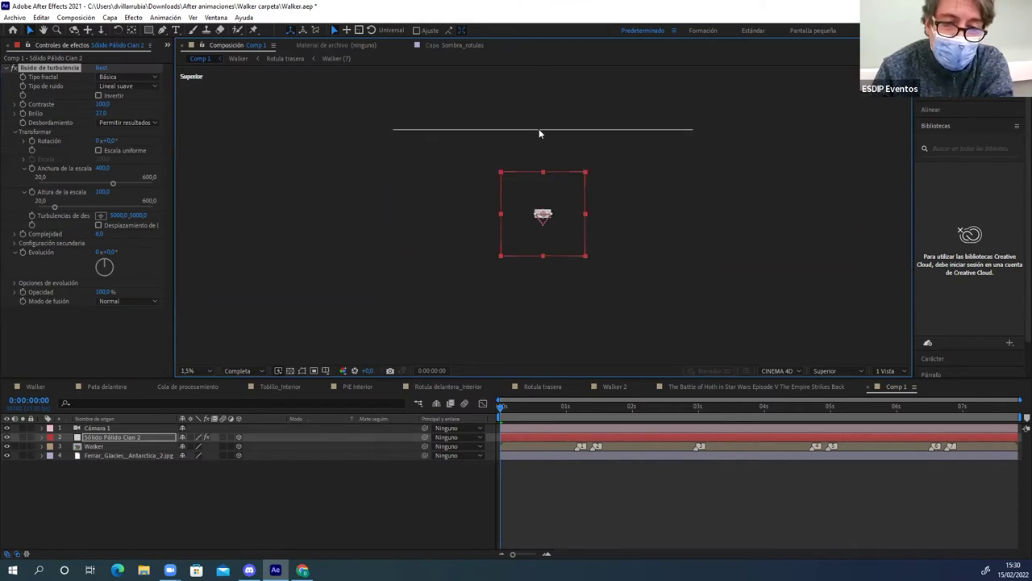
left_click(547, 168)
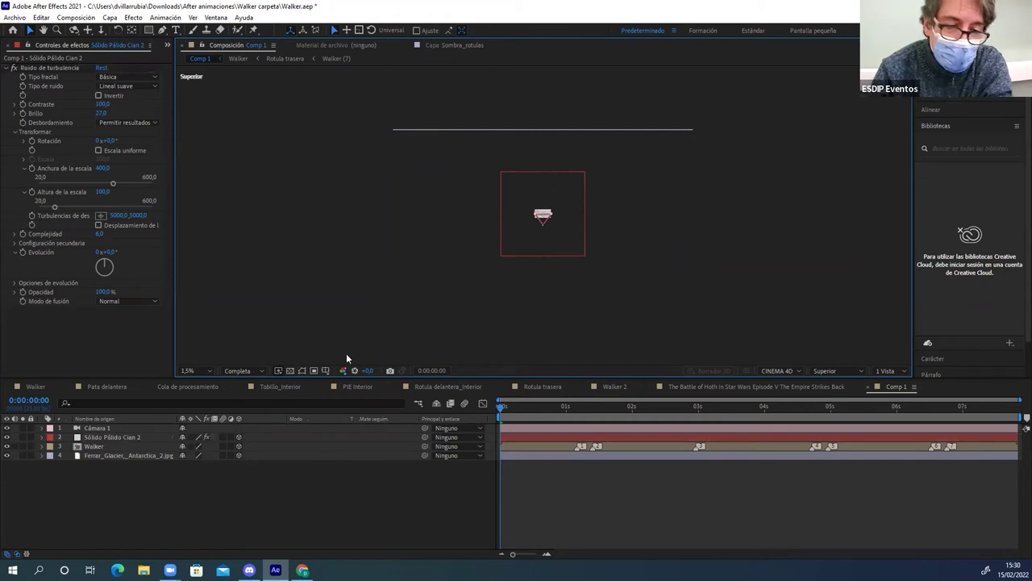
left_click(570, 251)
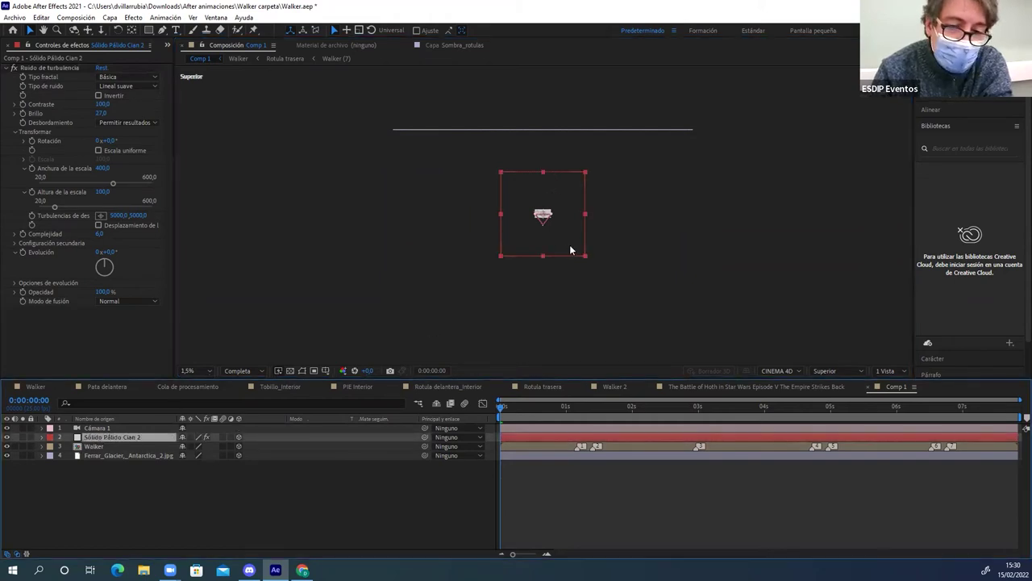
Push the solid back to Position Z about 3488
key("p")
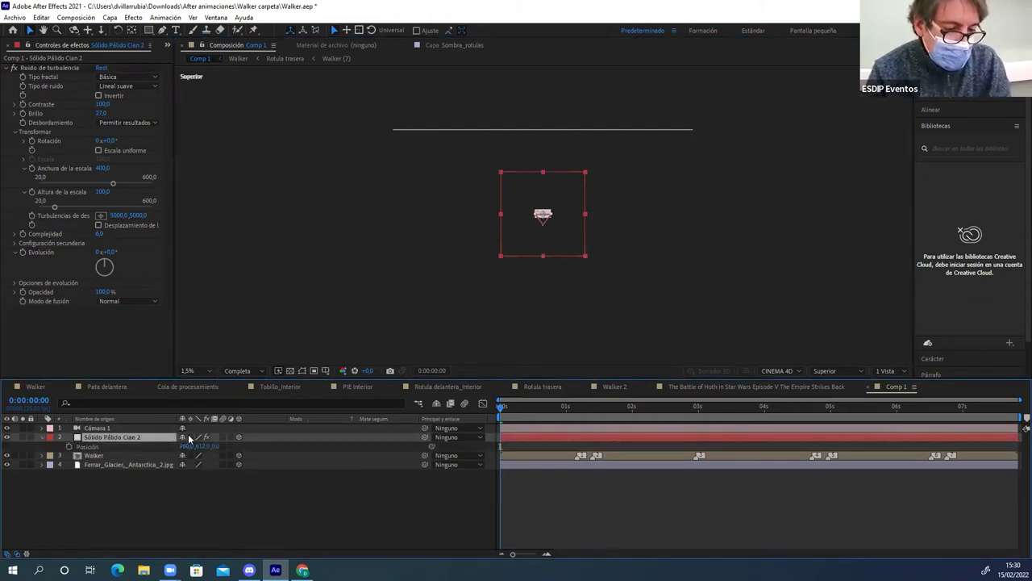
mouse_move(212, 446)
left_mouse_down()
mouse_move(277, 433)
mouse_move(136, 446)
left_mouse_up()
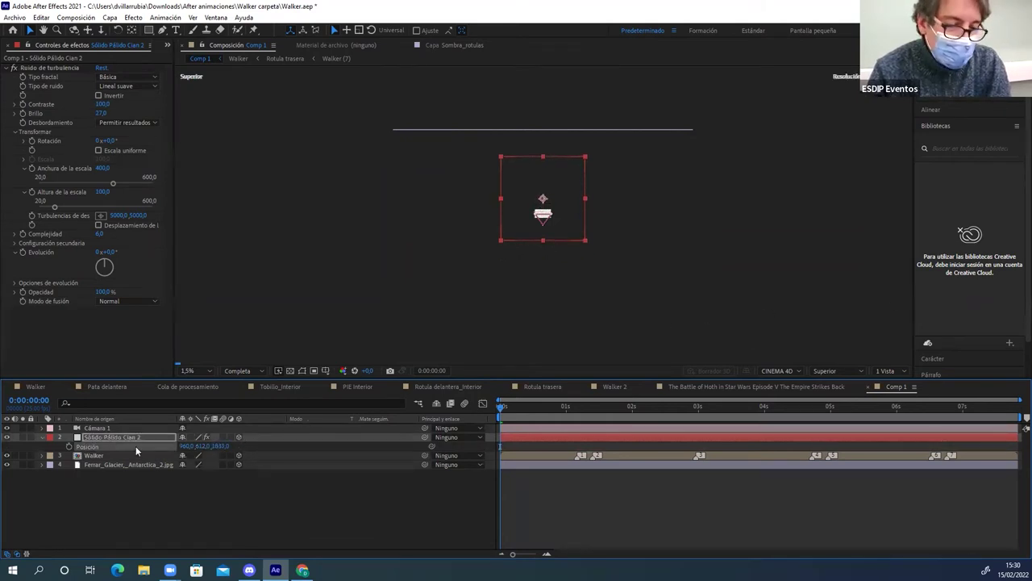
left_click_drag(219, 446, 684, 386)
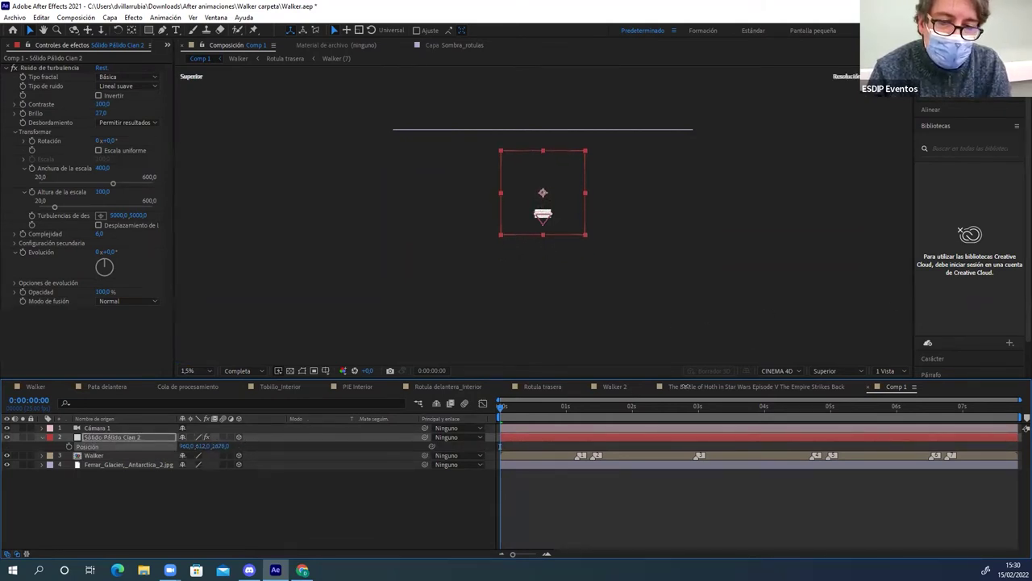
left_click_drag(220, 446, 596, 433)
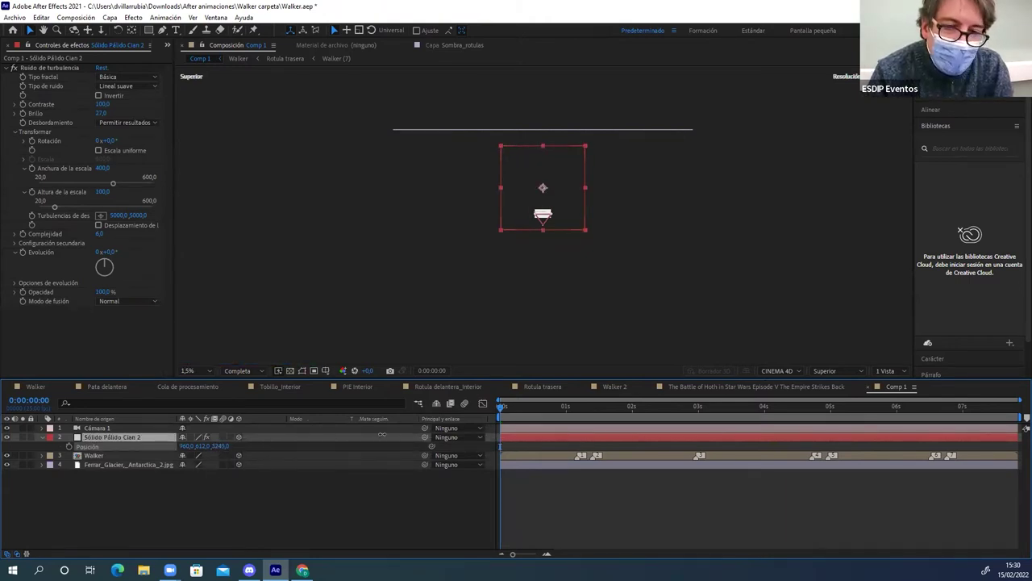
left_click_drag(383, 435, 482, 435)
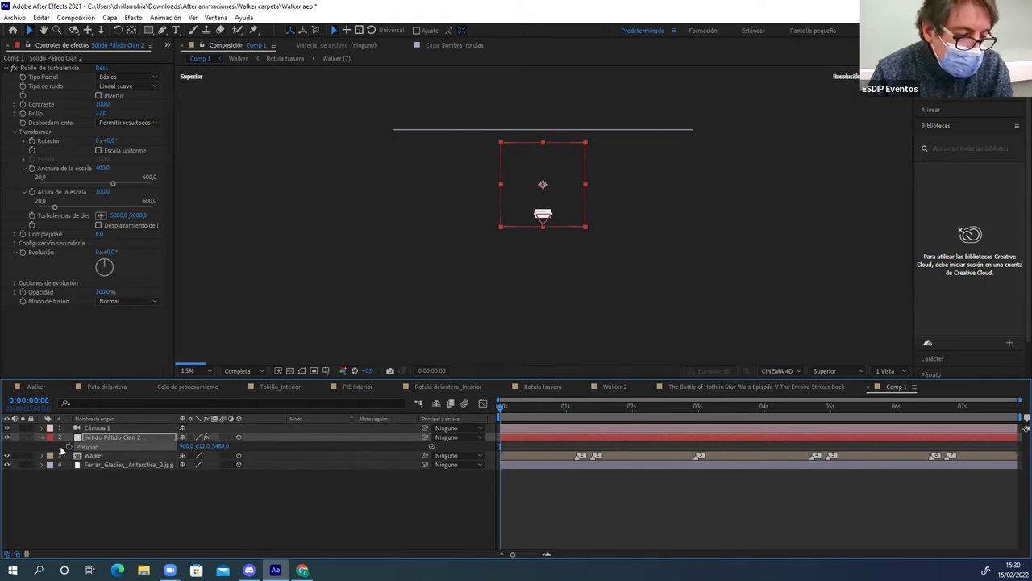
Push the glacier image far behind the solid to Position Z about 8657
left_click(100, 467)
key("p")
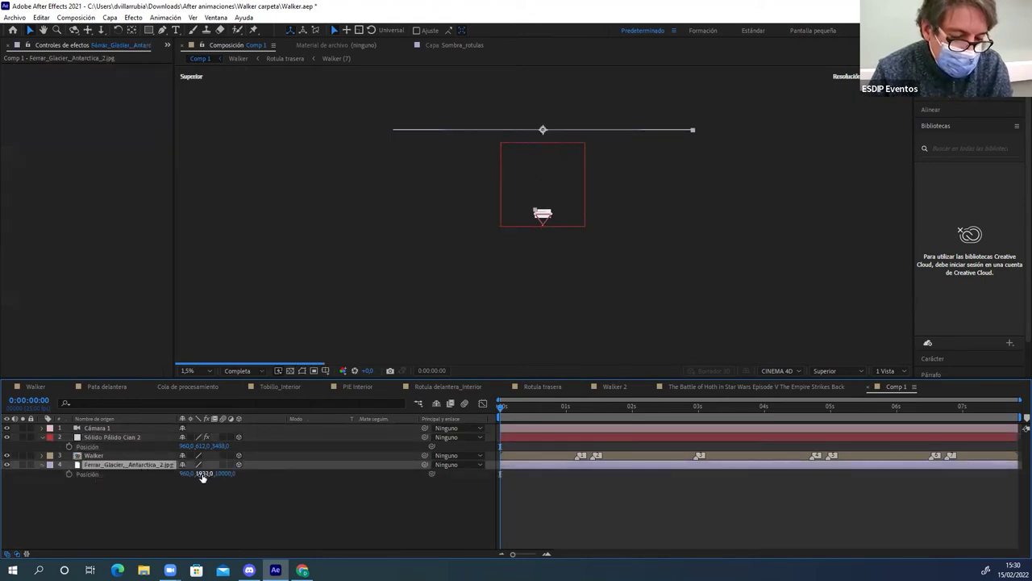
left_click_drag(229, 472, 252, 473)
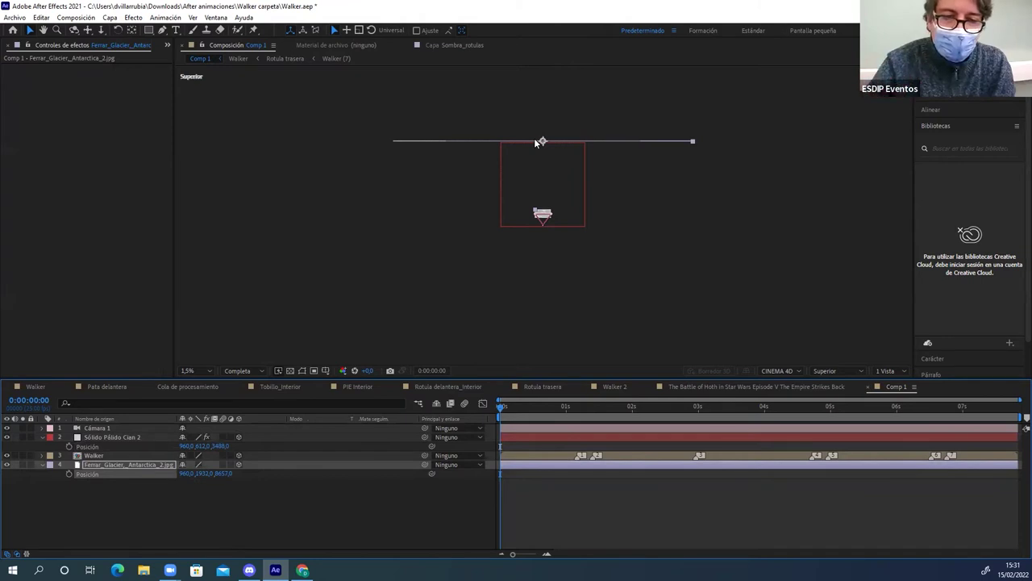
scroll(544, 200, "up", 1)
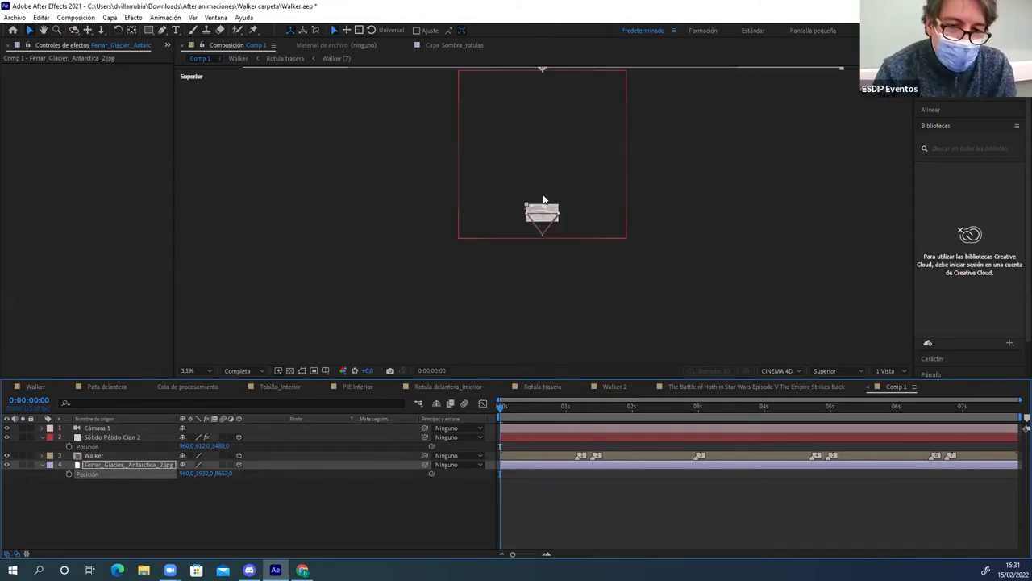
scroll(543, 199, "up", 2)
scroll(554, 199, "up", 2)
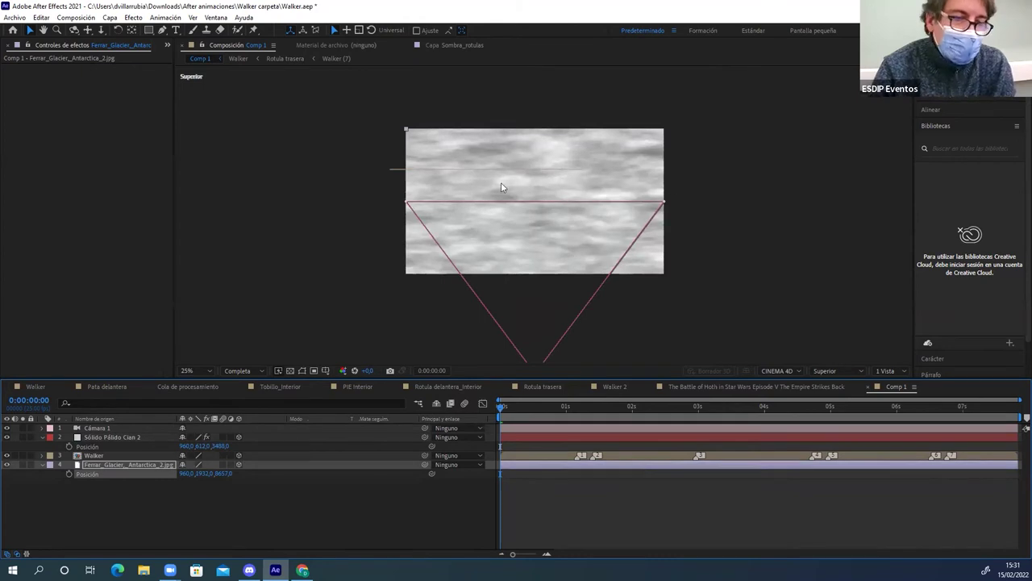
left_click(89, 438)
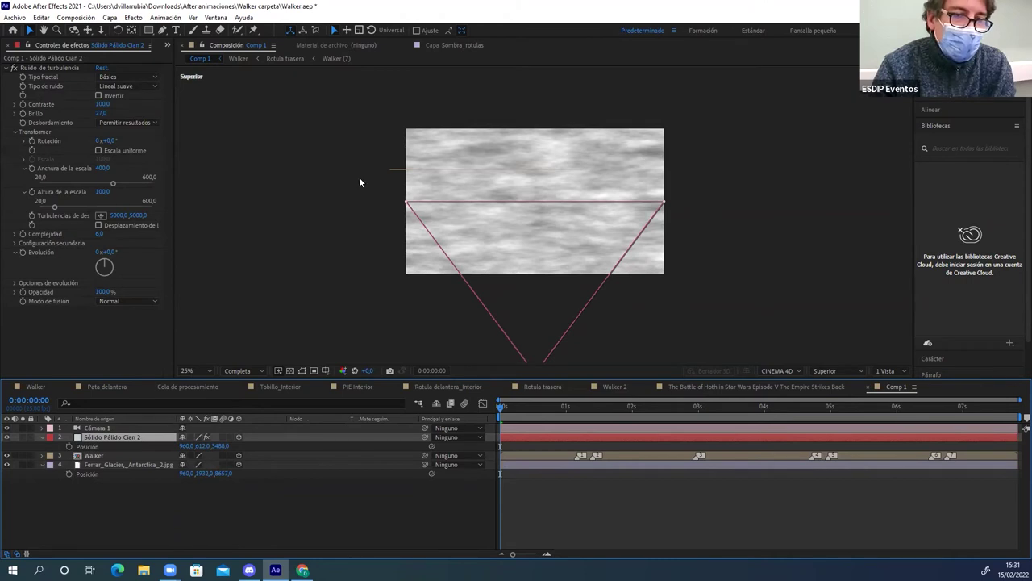
Apply the Color Correction > Tint effect to the noise solid
left_click(131, 18)
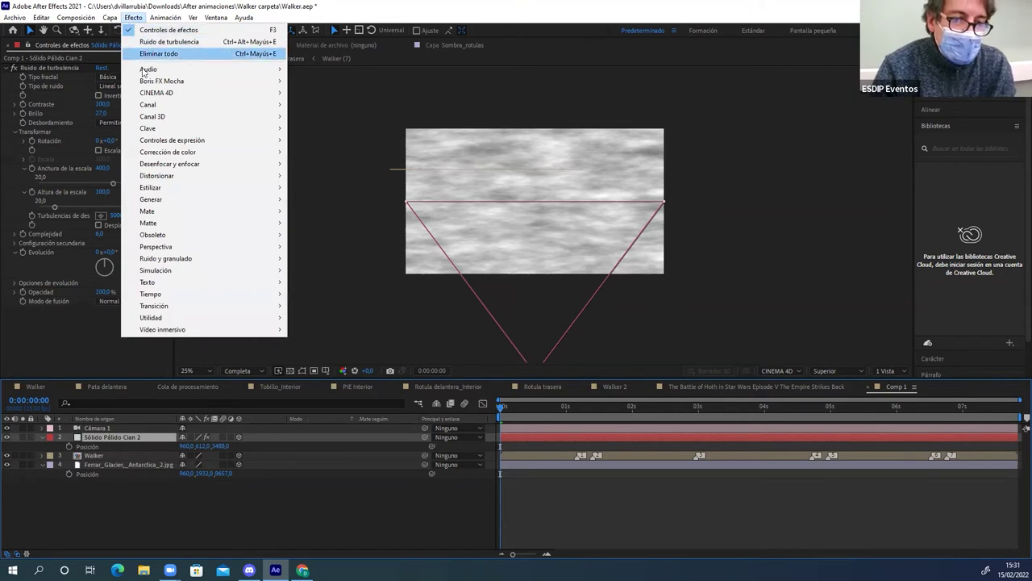
mouse_move(161, 158)
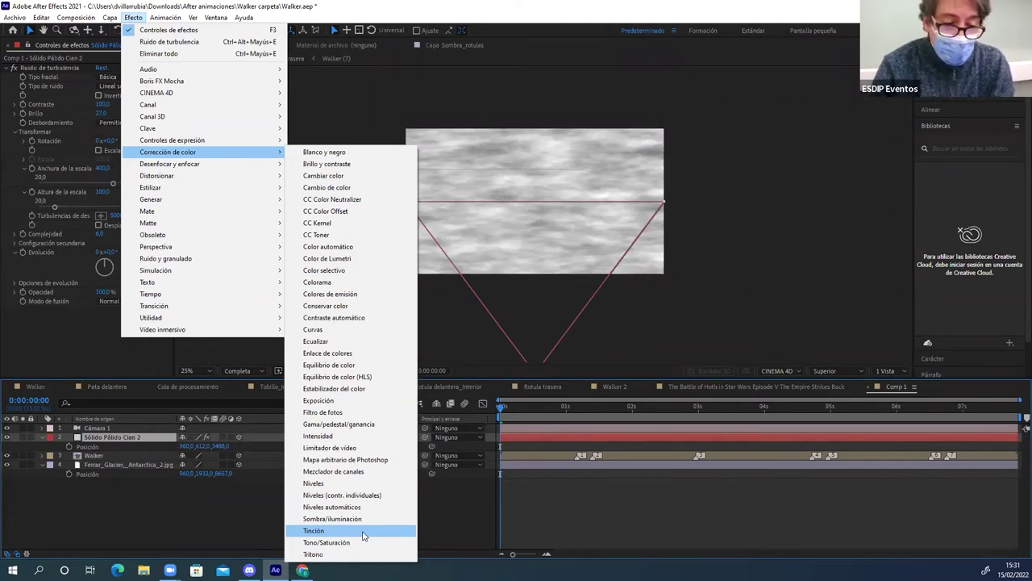
left_click(363, 532)
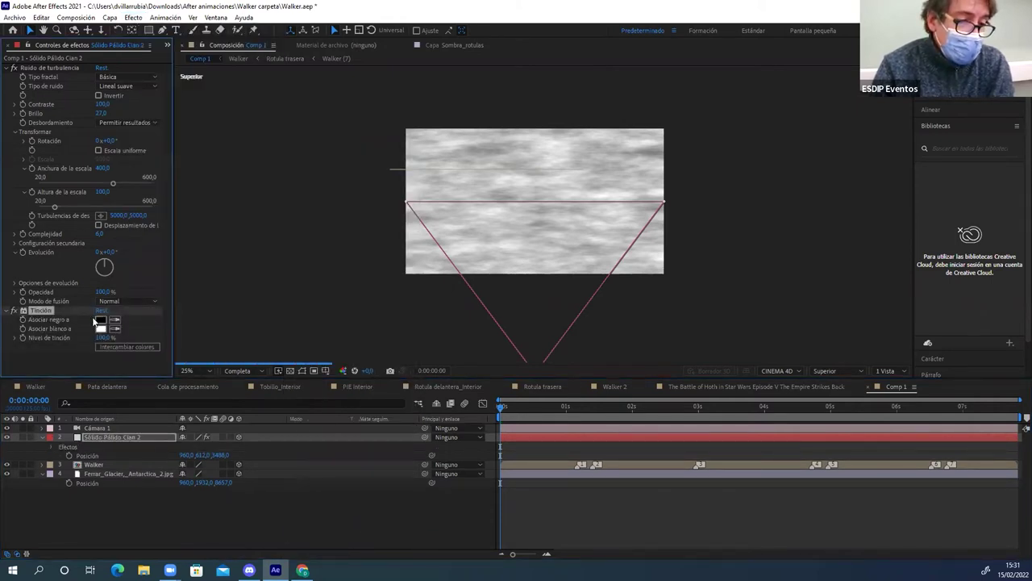
Set Tint's Map Black To colour to a dark blue-grey, 6D878F
left_click(100, 319)
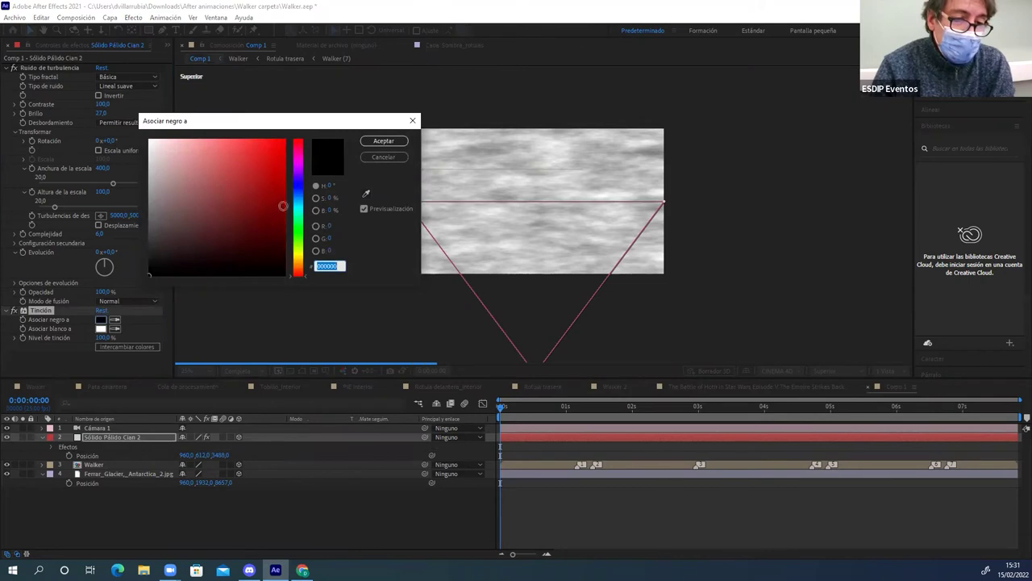
left_click(300, 203)
left_click_drag(177, 182, 169, 186)
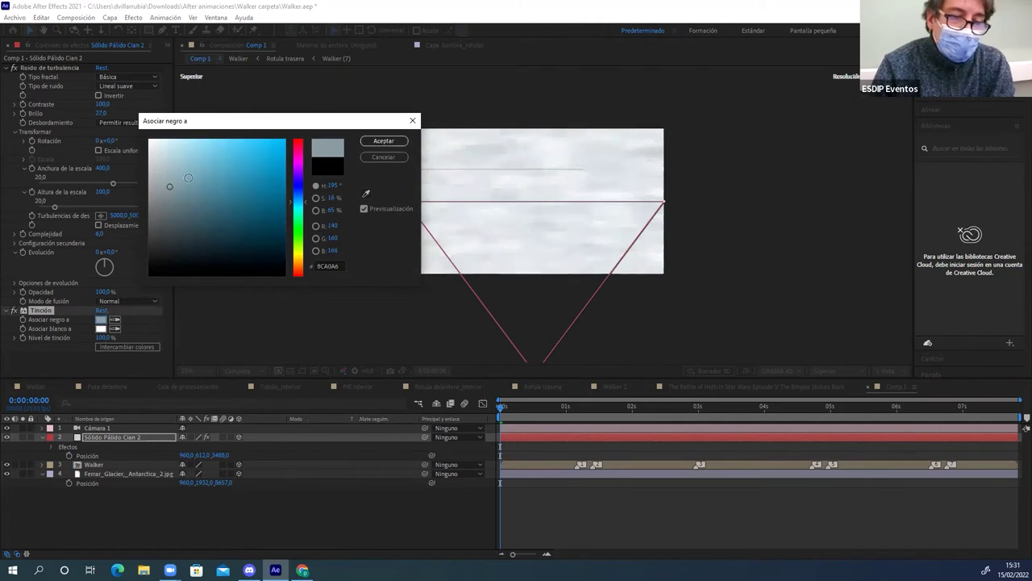
left_click(179, 198)
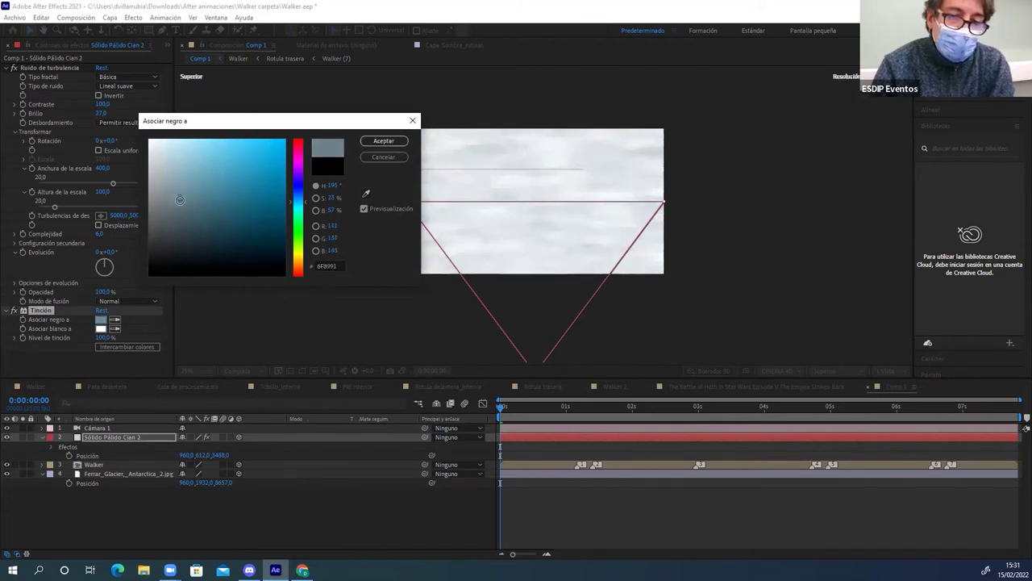
left_click_drag(180, 201, 180, 199)
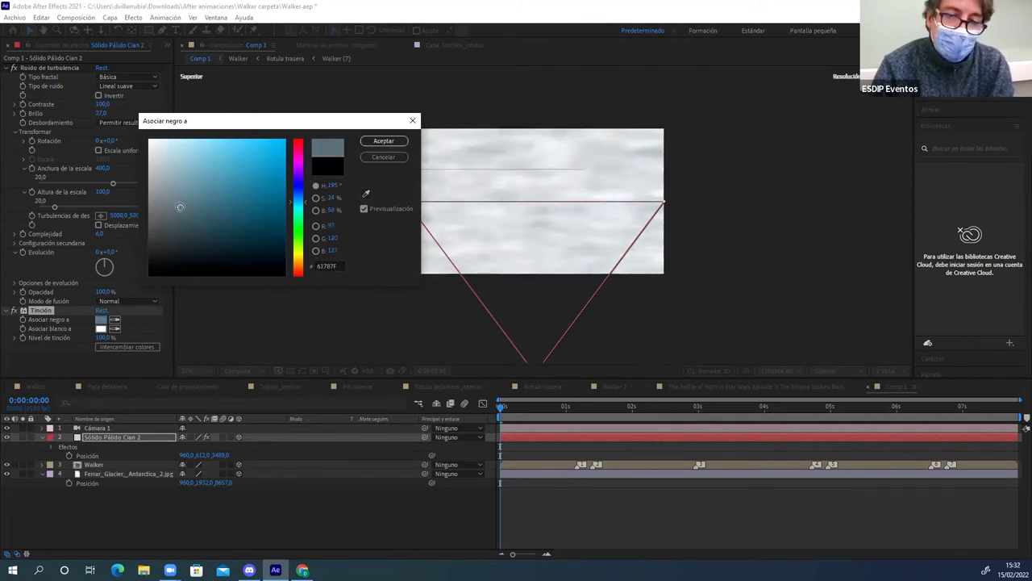
left_click(370, 142)
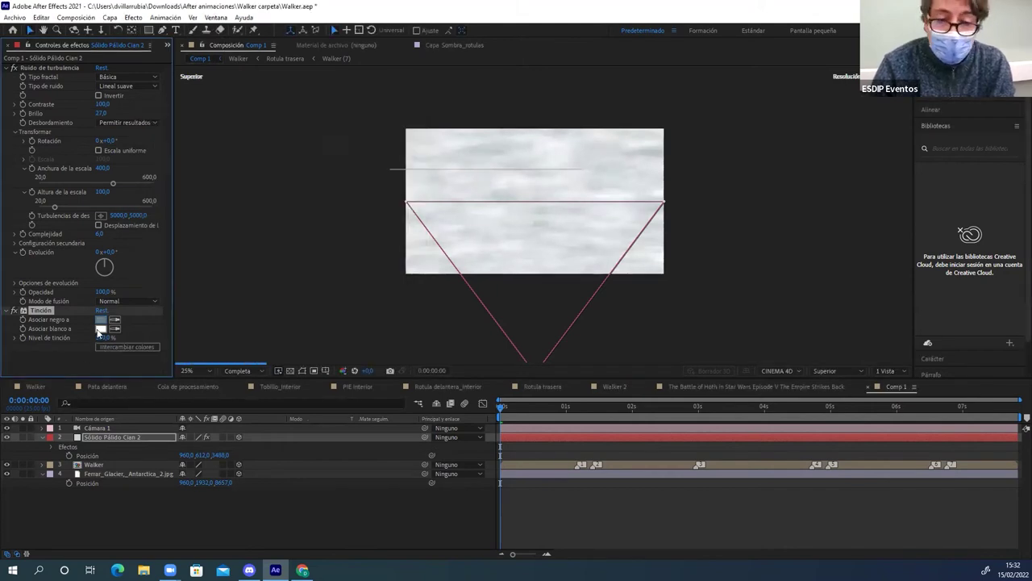
View the comp through Camera 1 at 25% zoom and rotate the solid plane level
left_click(836, 369)
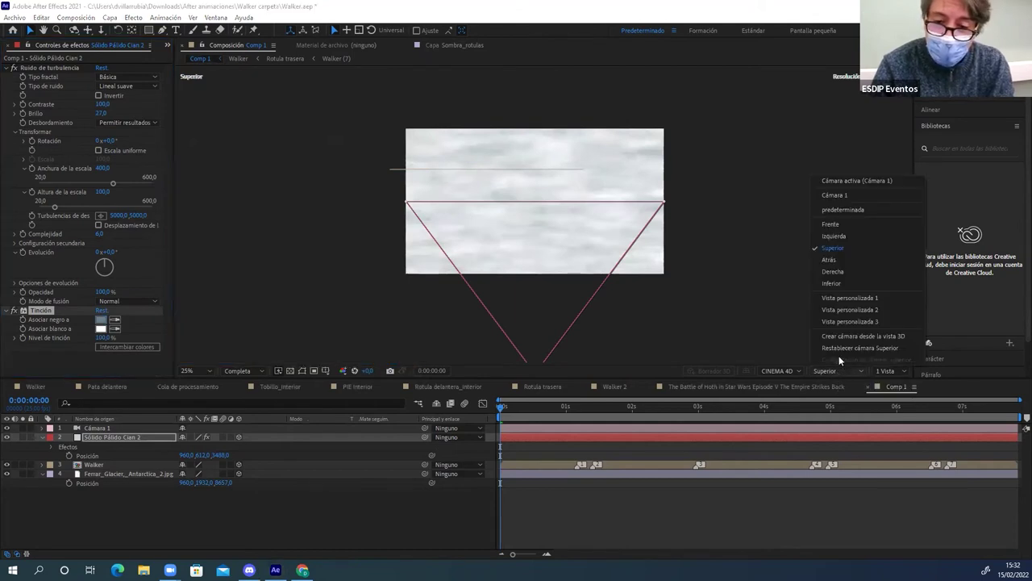
left_click(846, 181)
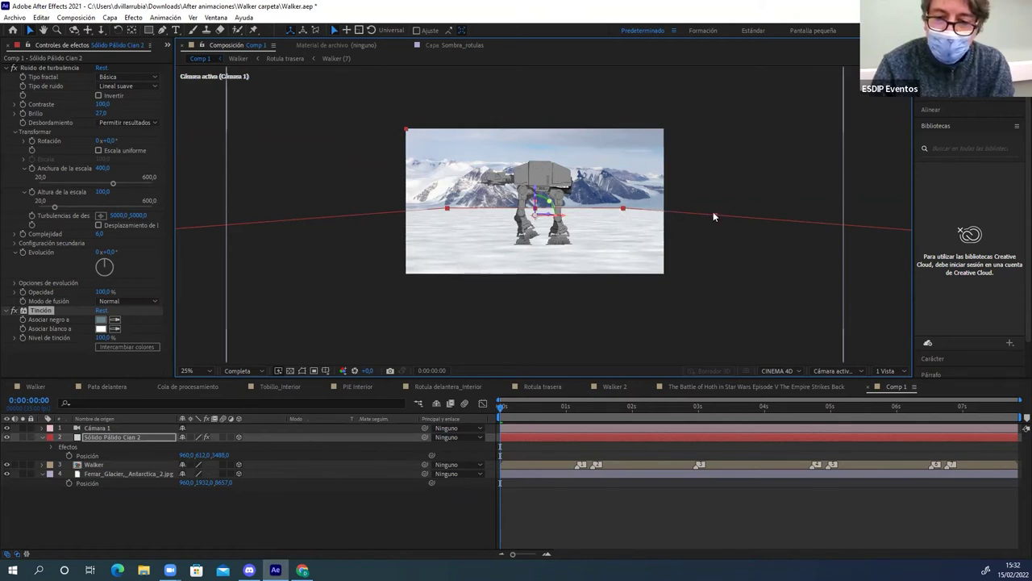
scroll(227, 225, "down", 1)
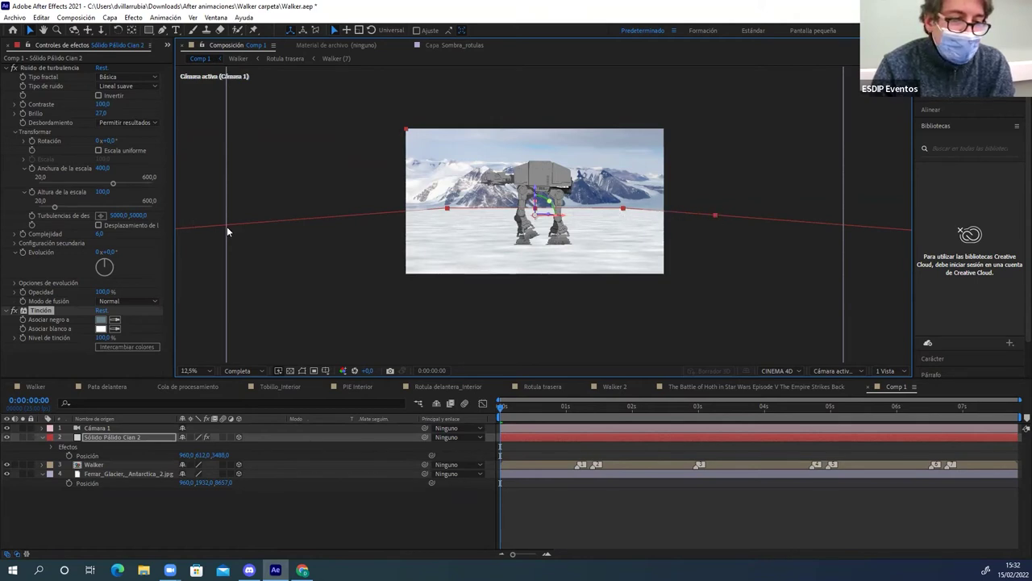
scroll(229, 229, "down", 3)
key("period")
key("period")
key("period")
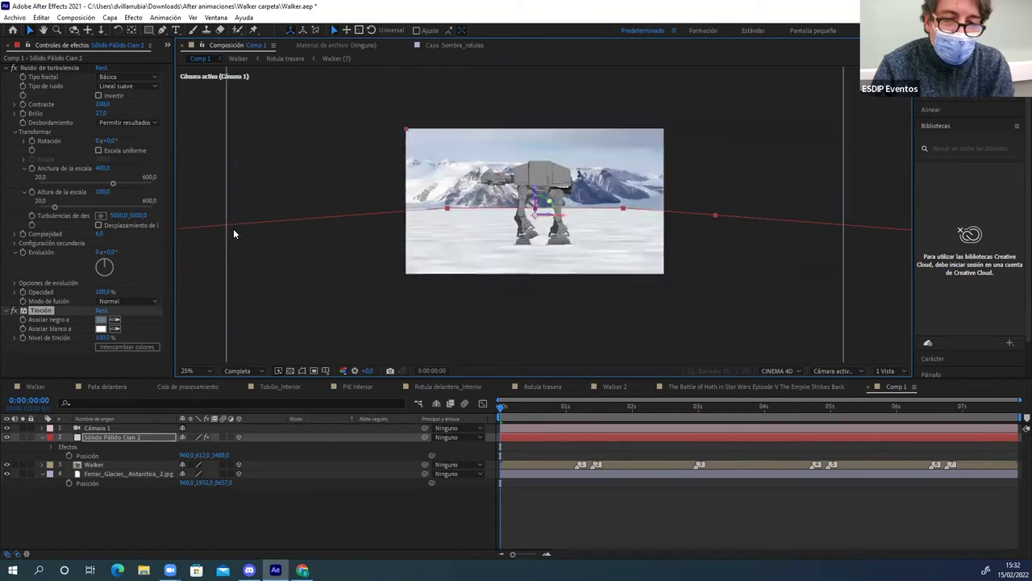
left_click_drag(715, 214, 792, 206)
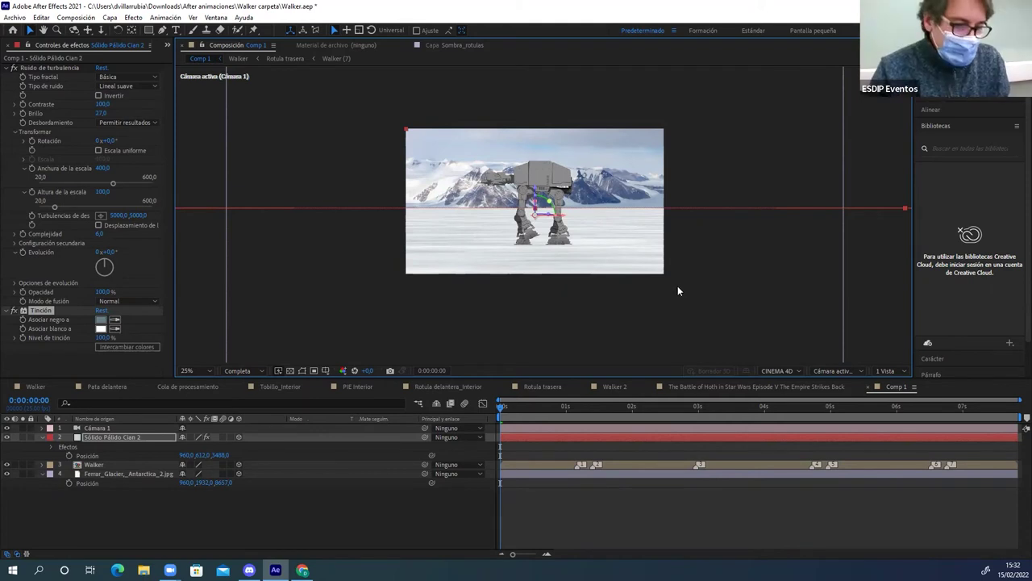
left_click(97, 466)
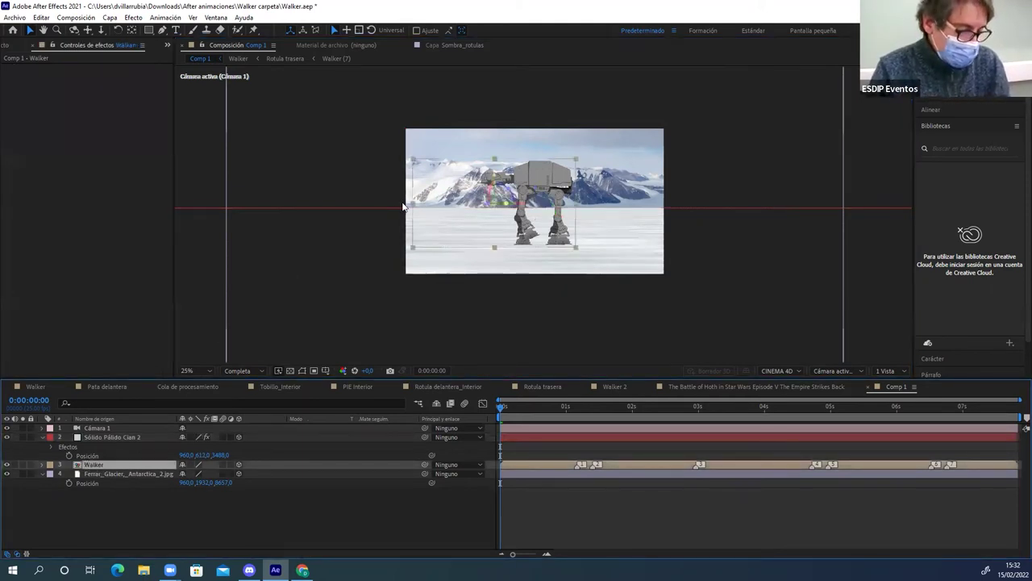
Duplicate the Walker layer with Ctrl+D and move the copy far to the left
key("ctrl+d")
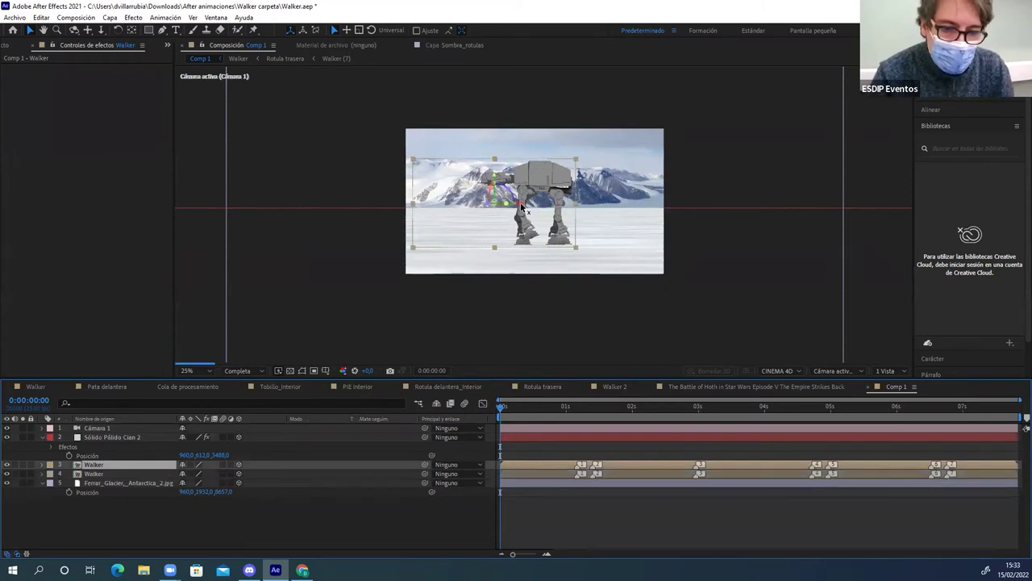
left_click(119, 474)
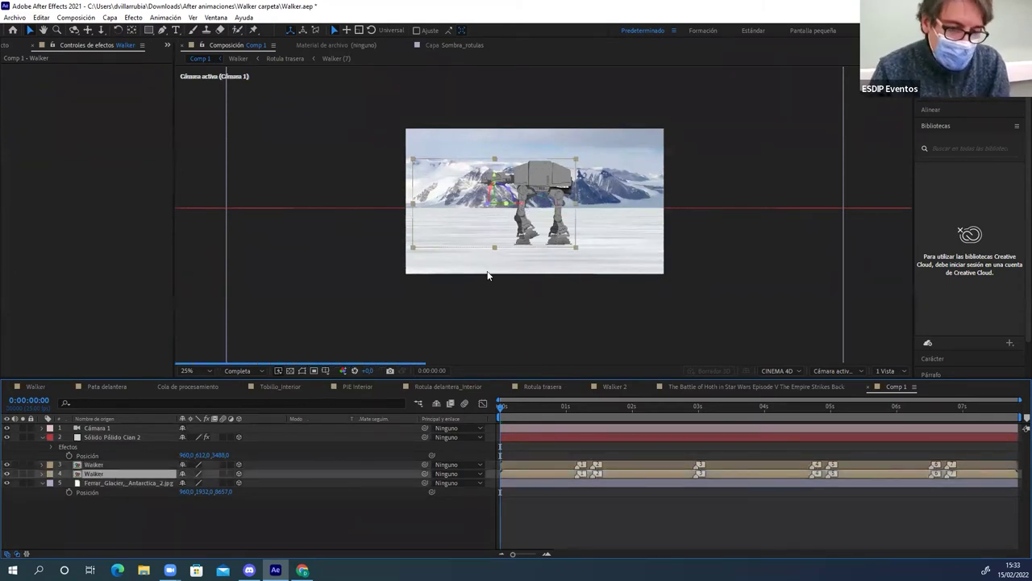
left_click_drag(520, 206, 468, 204)
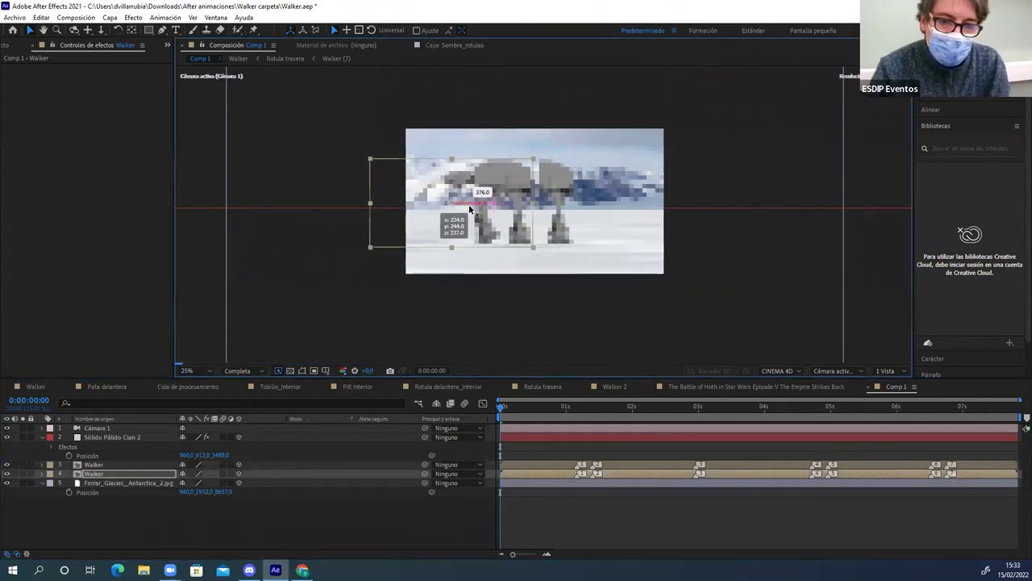
left_click(42, 474)
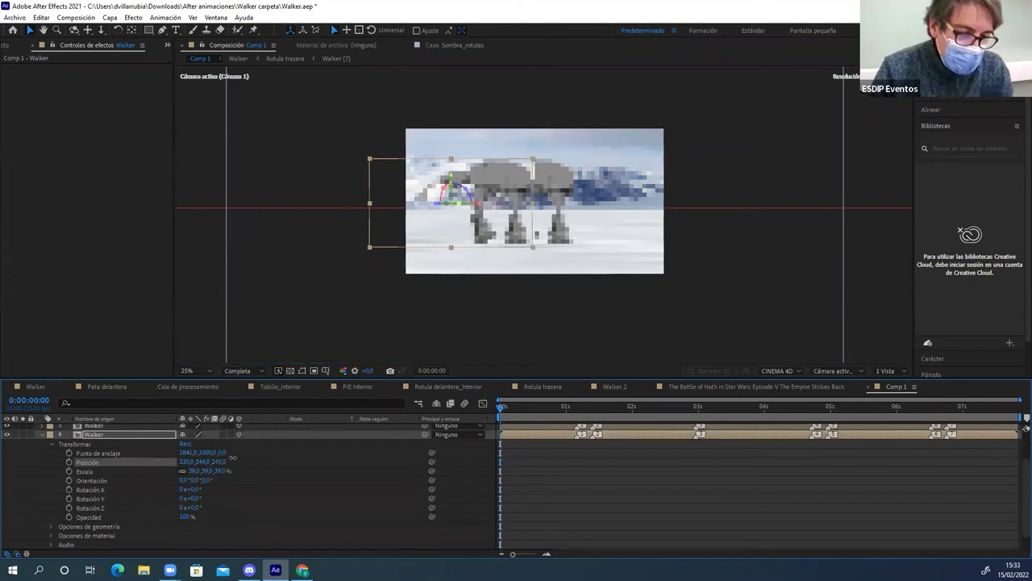
left_click_drag(205, 466, 714, 424)
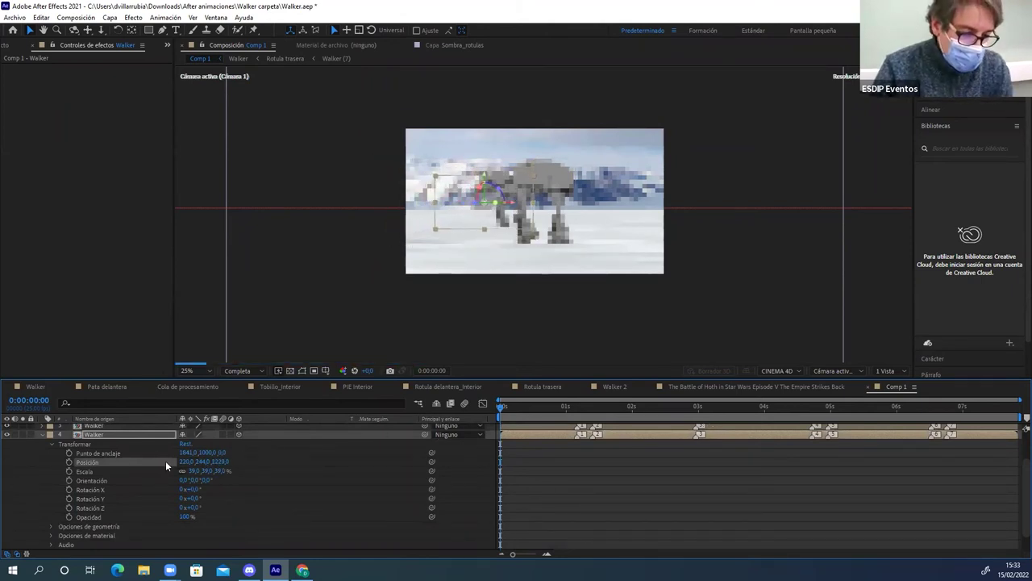
left_click_drag(191, 461, 20, 461)
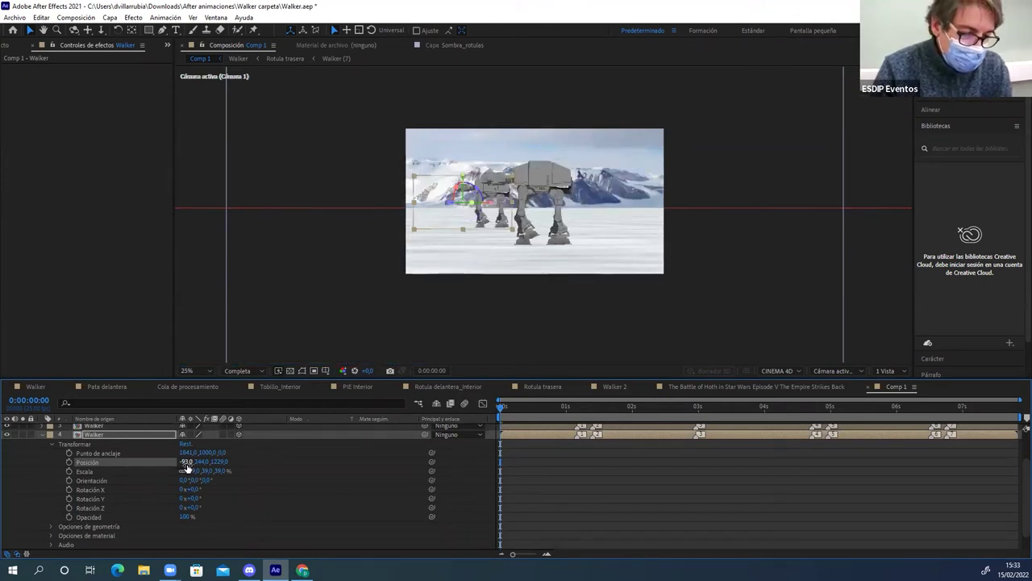
left_click_drag(186, 466, 35, 466)
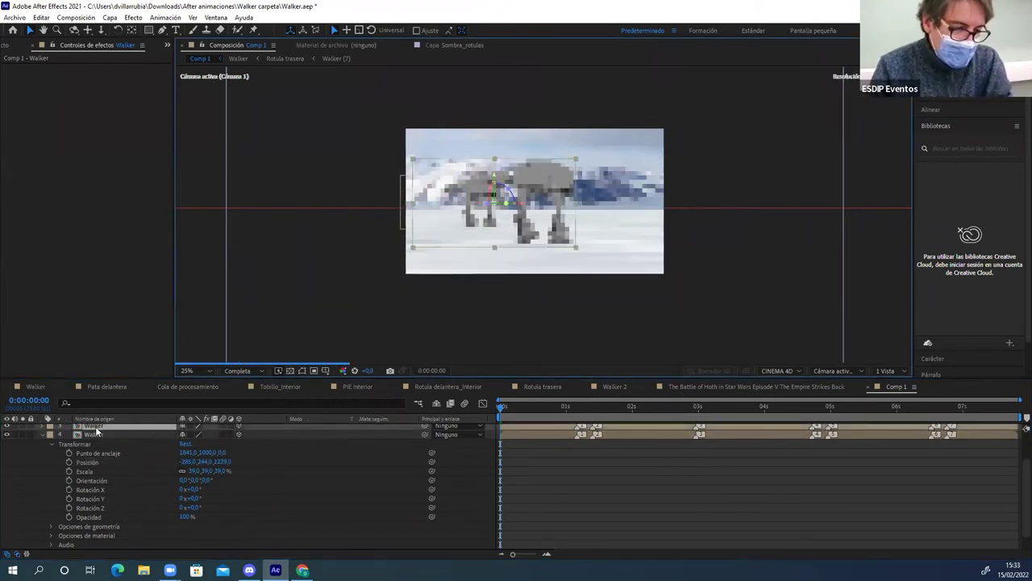
scroll(88, 451, "up", 1)
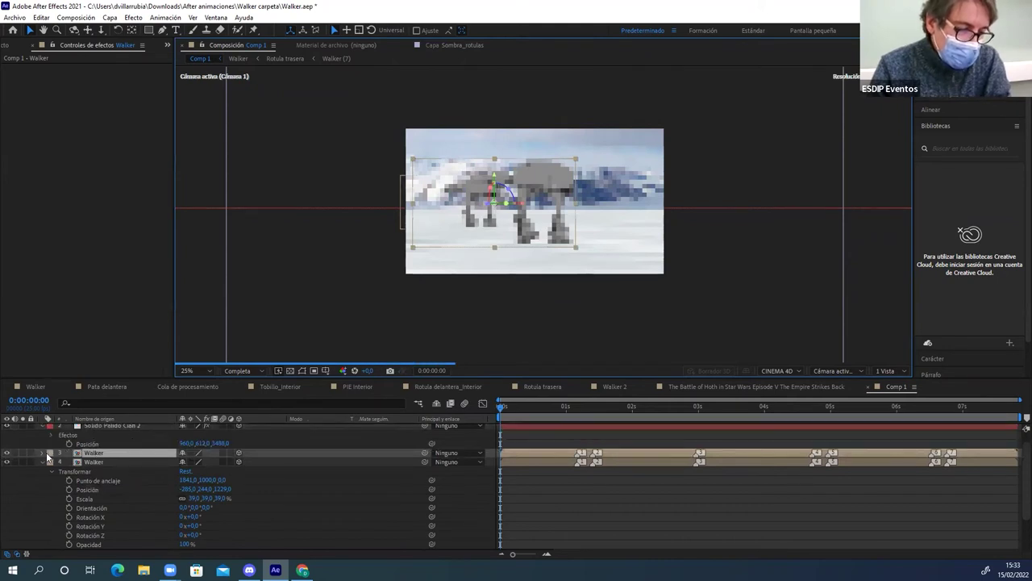
Move the original walker's Position X to about 1002, then collapse the layer properties
left_click(41, 452)
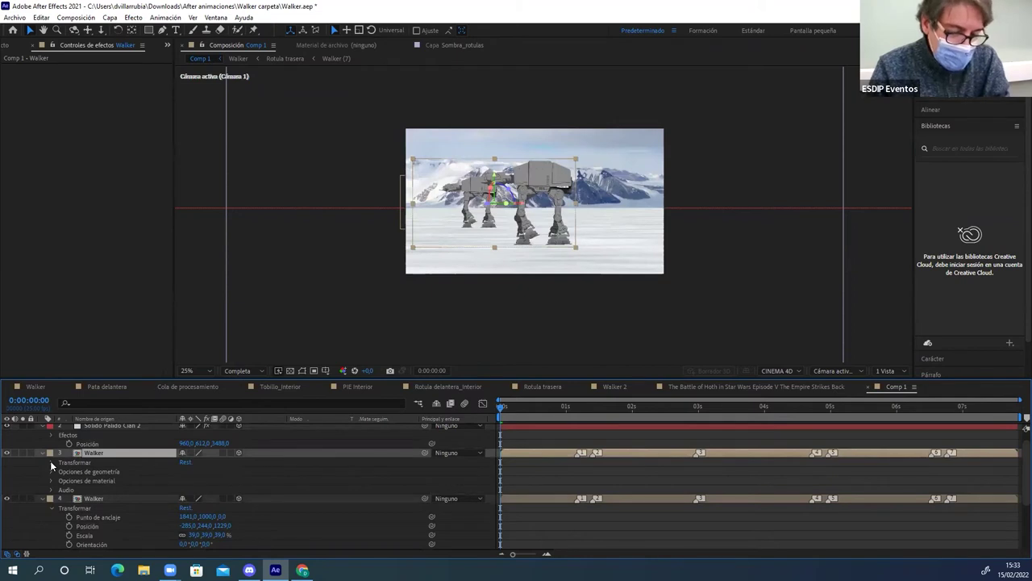
key("p")
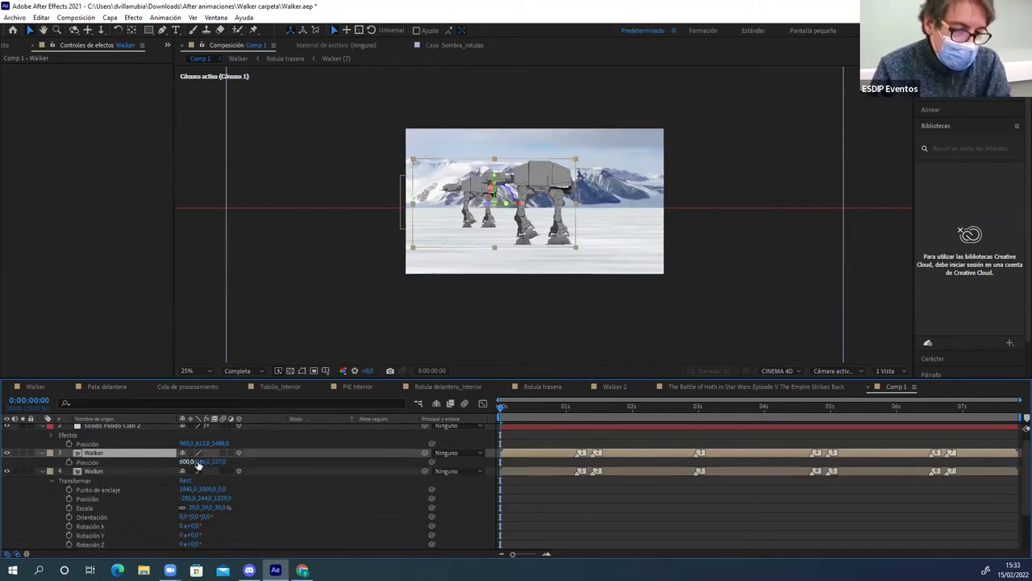
left_click_drag(198, 461, 299, 449)
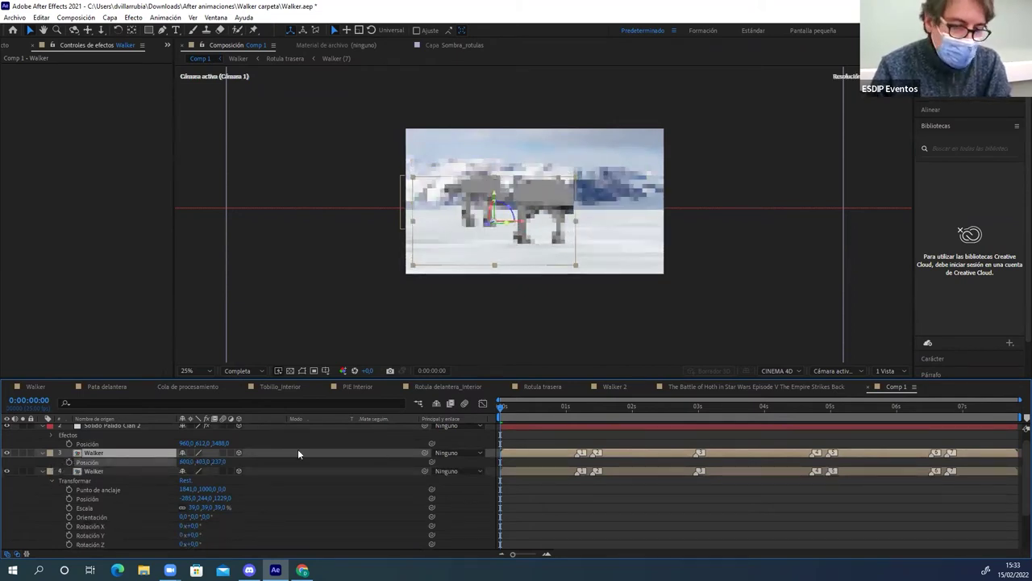
key("ctrl+z")
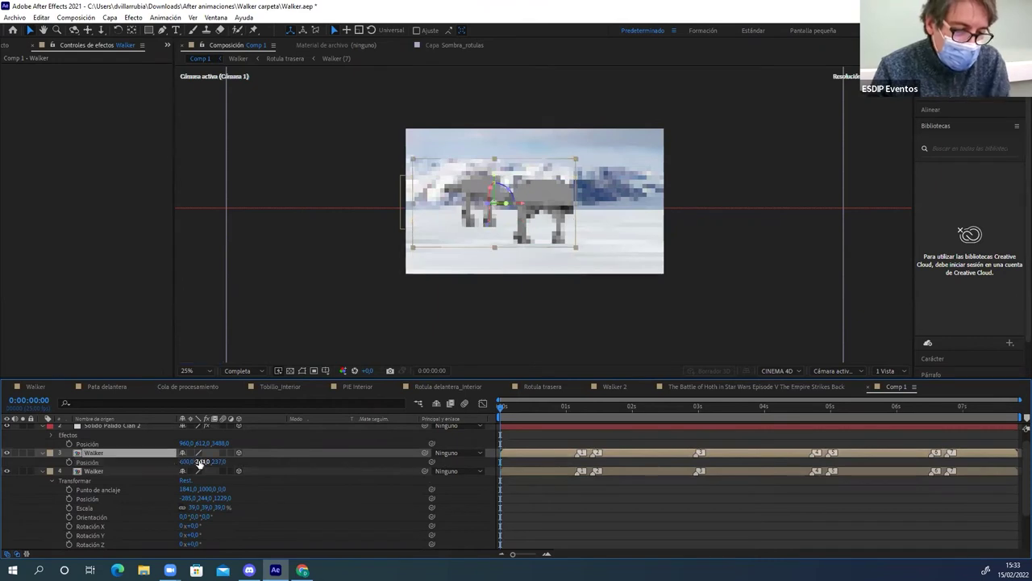
left_click_drag(185, 461, 322, 462)
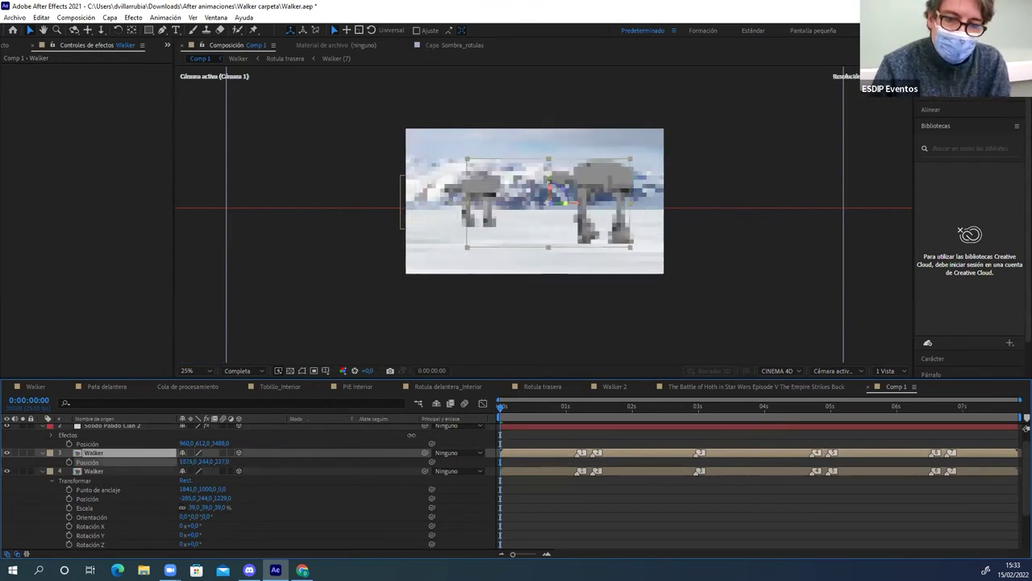
left_click_drag(322, 461, 369, 431)
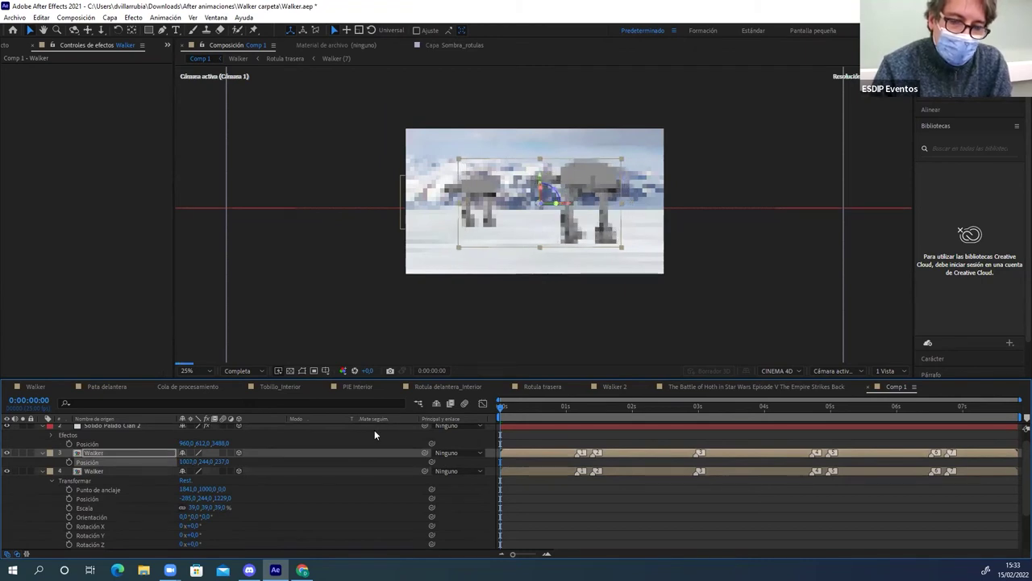
left_click(41, 452)
left_click(42, 461)
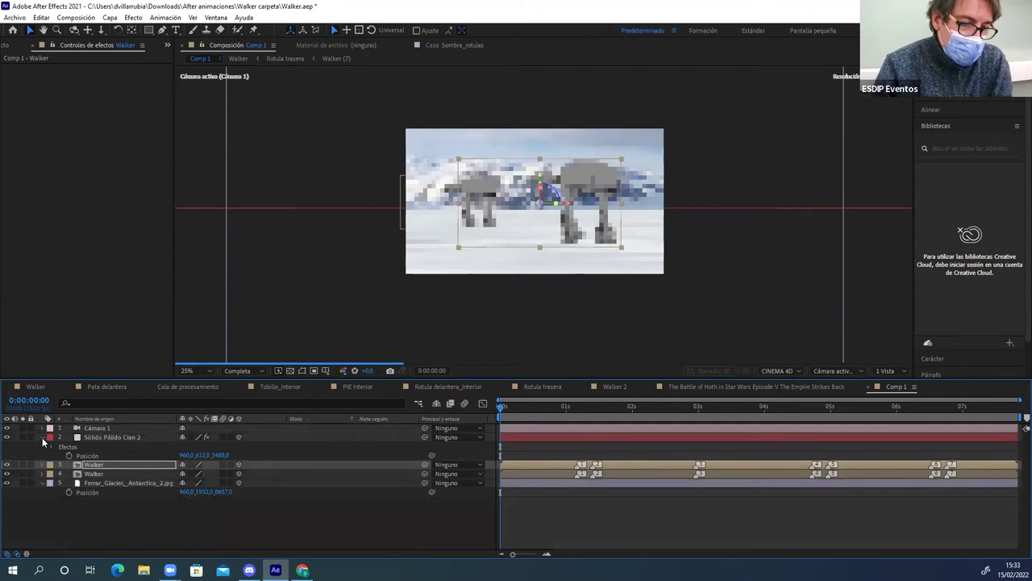
left_click(42, 436)
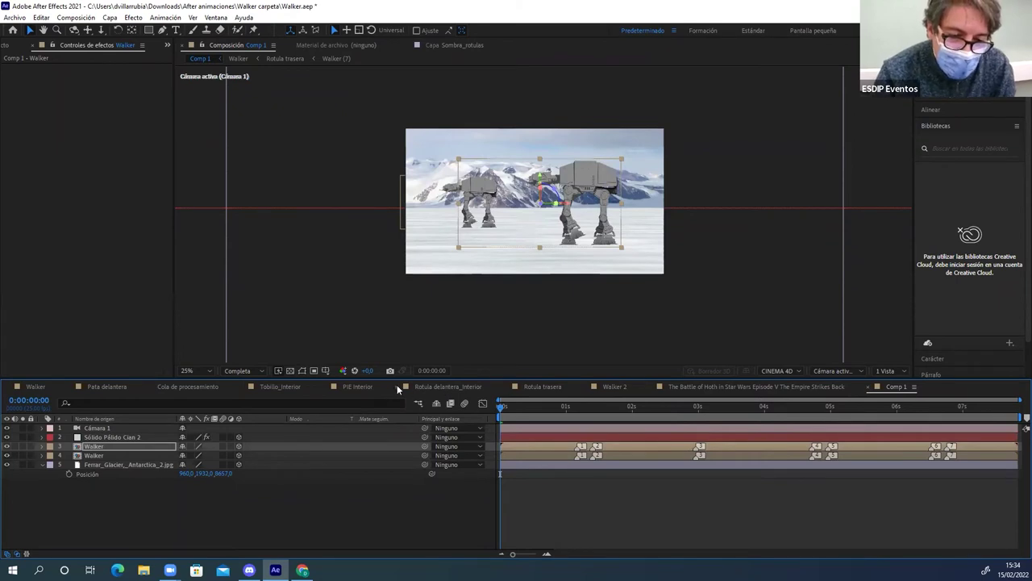
left_click(702, 387)
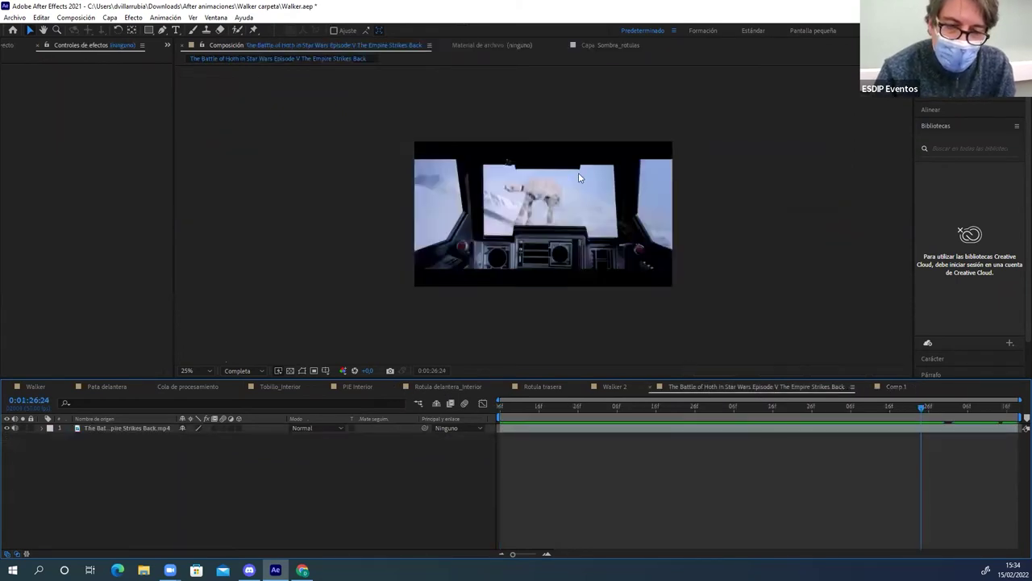
left_click(504, 405)
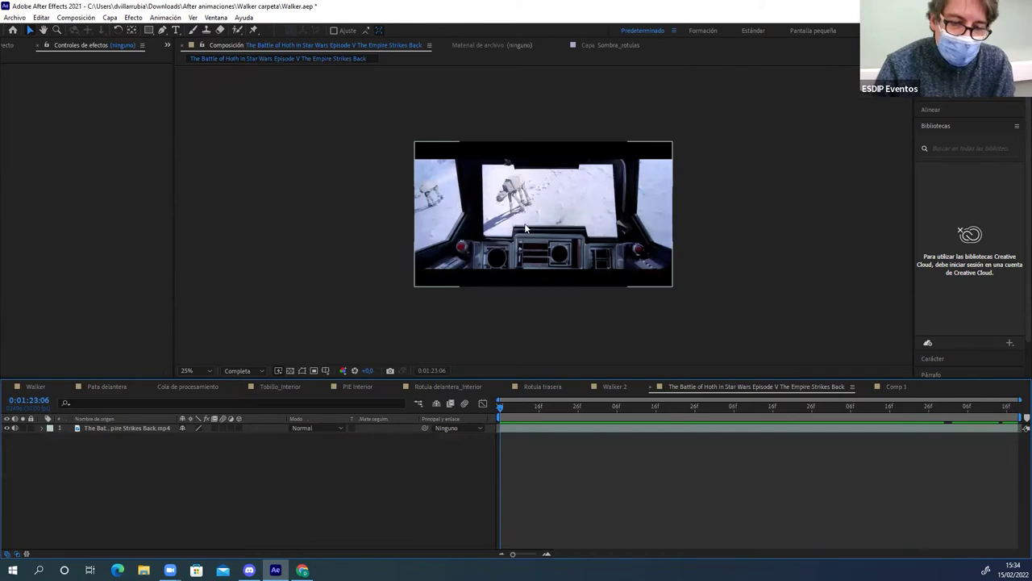
left_click(180, 443)
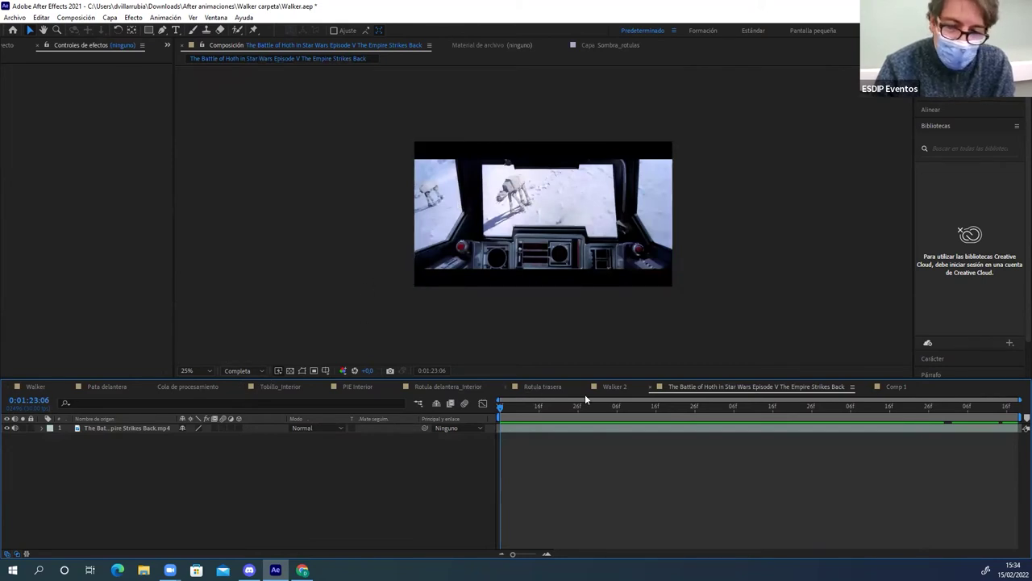
left_click(895, 387)
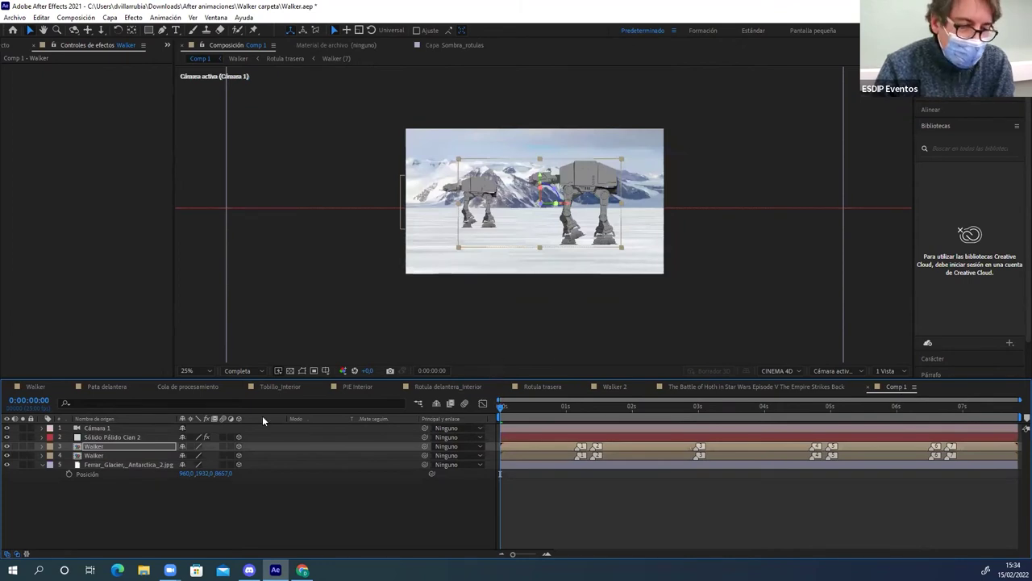
With Cámara 1 selected, switch the viewer to 2 Vistas and zoom out the Superior view
left_click(95, 427)
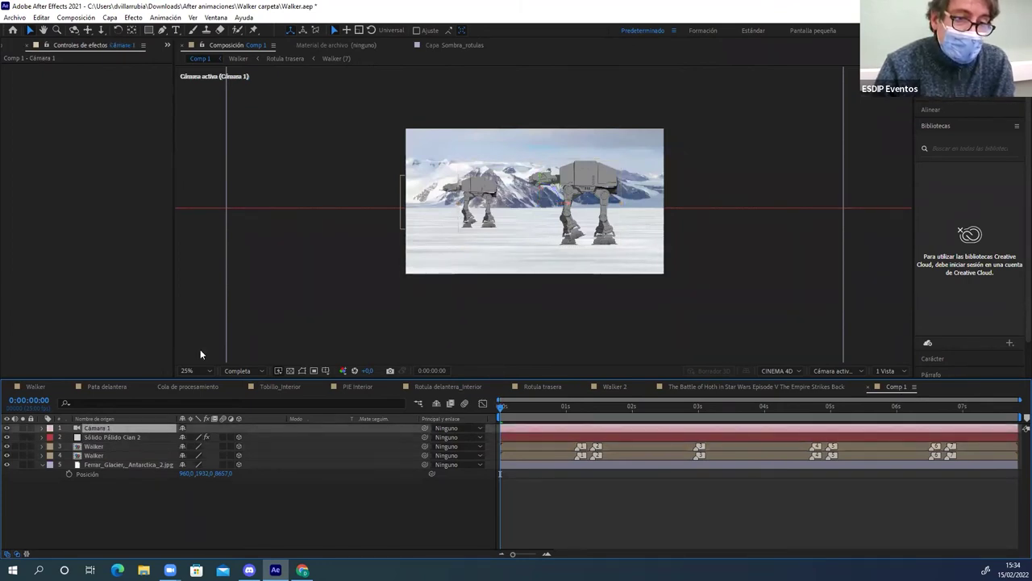
left_click(900, 371)
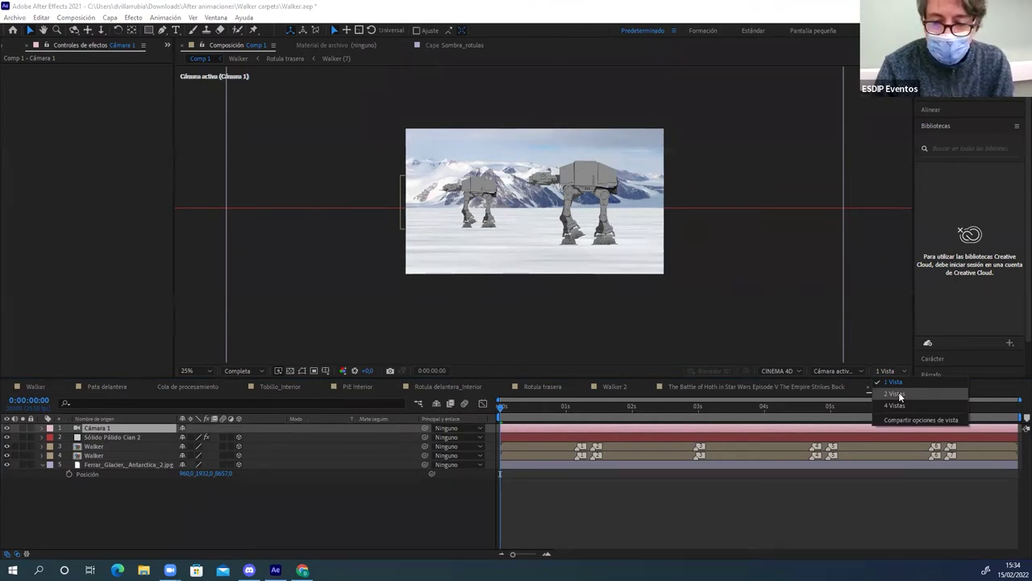
left_click(897, 394)
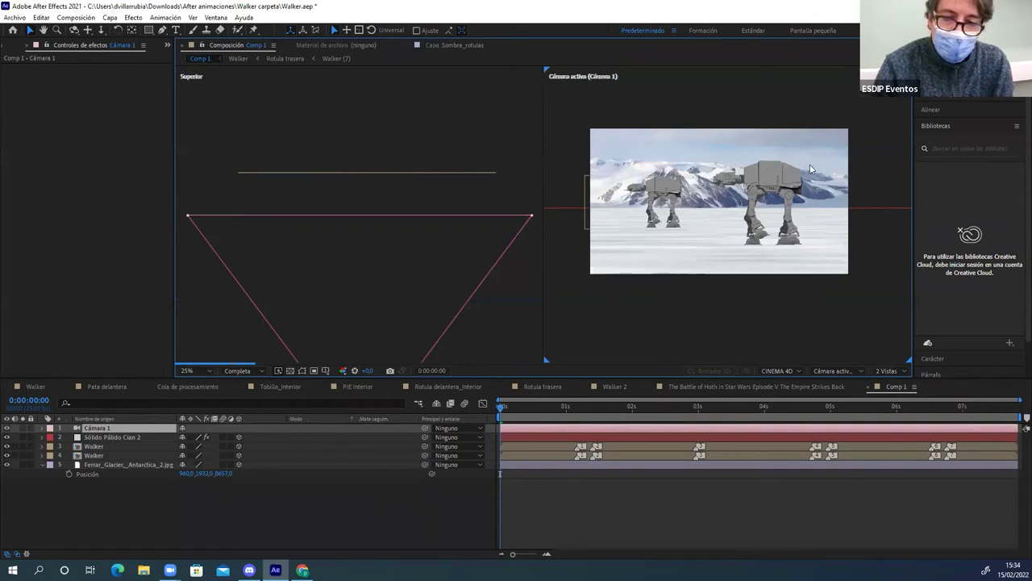
scroll(321, 202, "down", 5)
scroll(321, 203, "down", 2)
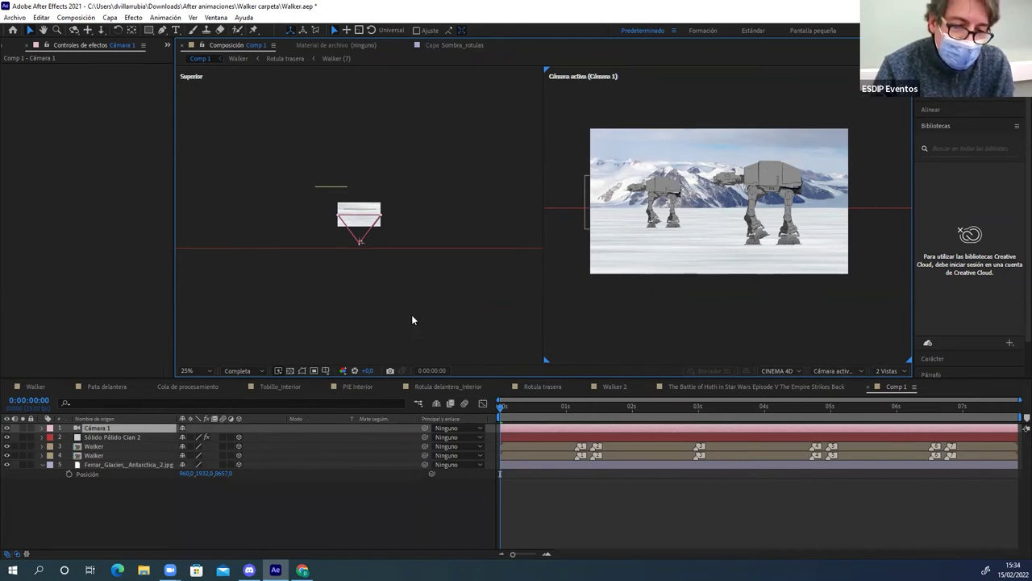
Show Vista personalizada 1 in the left pane, zoomed and orbited to an angled glacier close-up
left_click(411, 320)
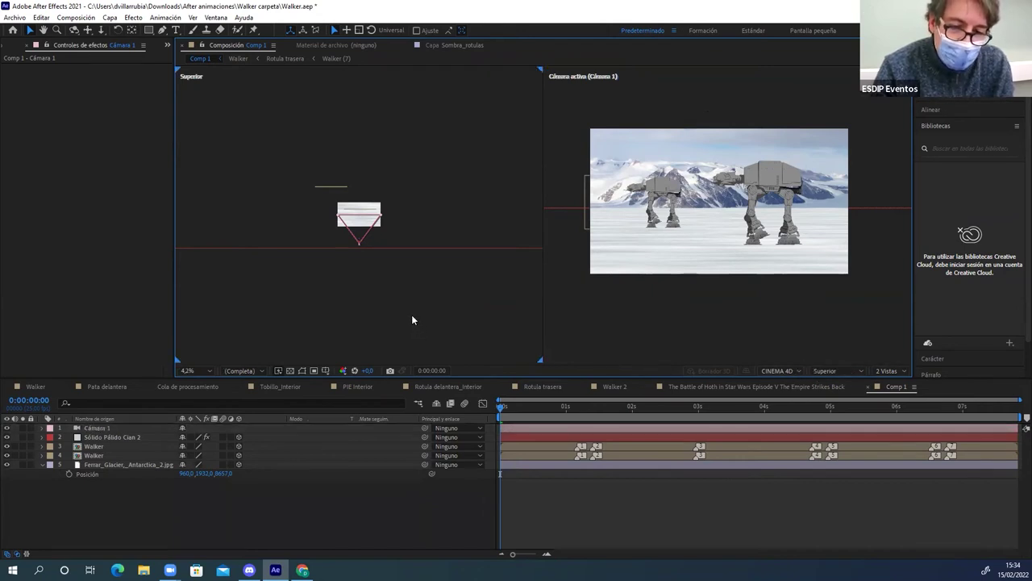
left_click(829, 369)
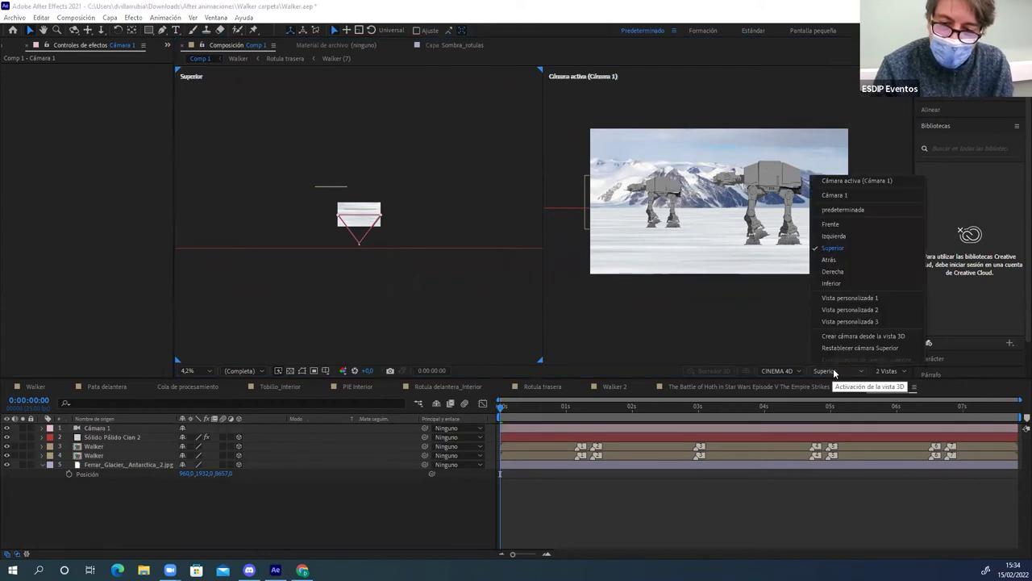
left_click(846, 298)
key("period")
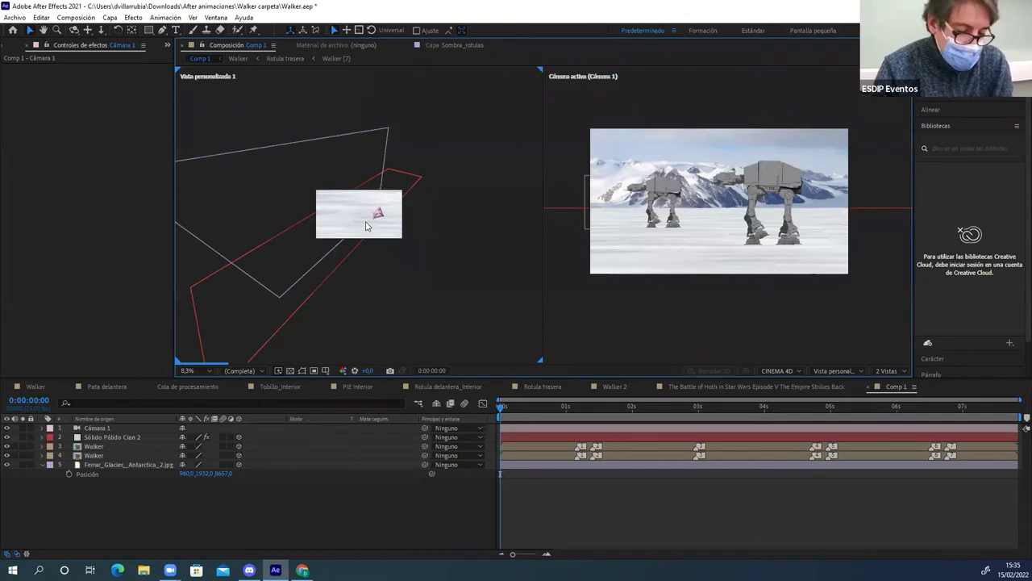
key("c")
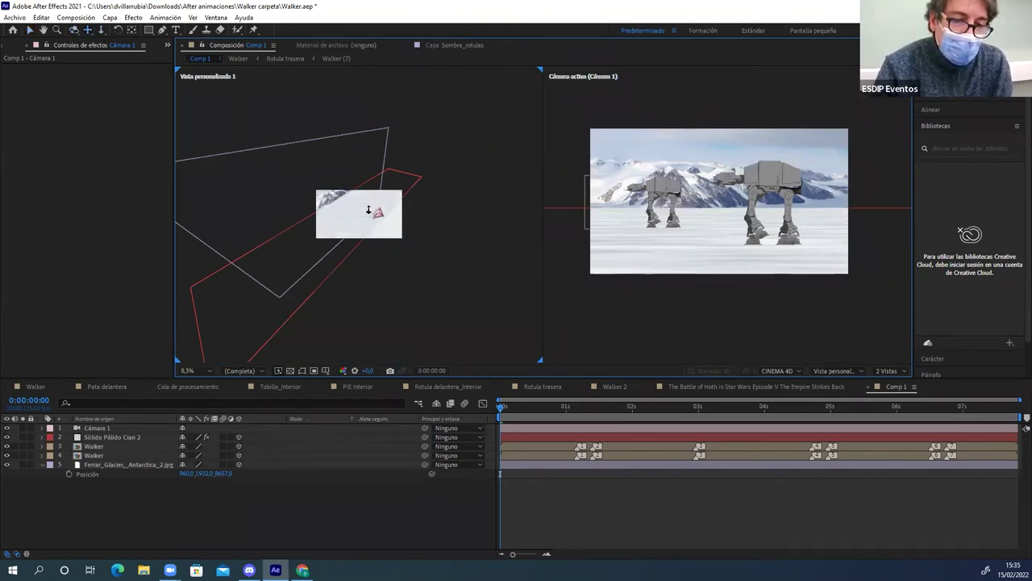
key("c")
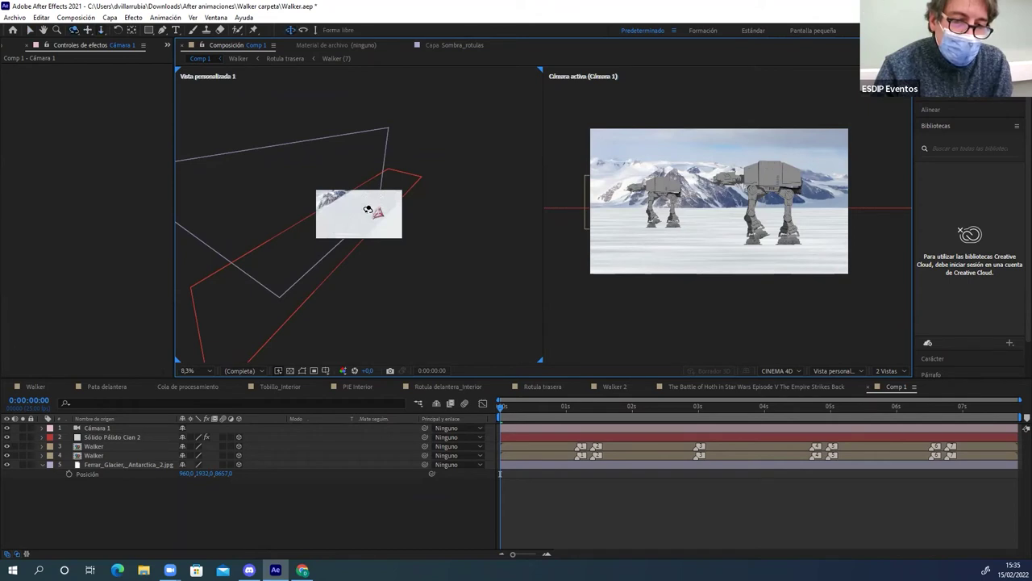
mouse_move(367, 209)
left_mouse_down()
mouse_move(360, 206)
mouse_move(373, 212)
left_mouse_up()
scroll(364, 208, "up", 4)
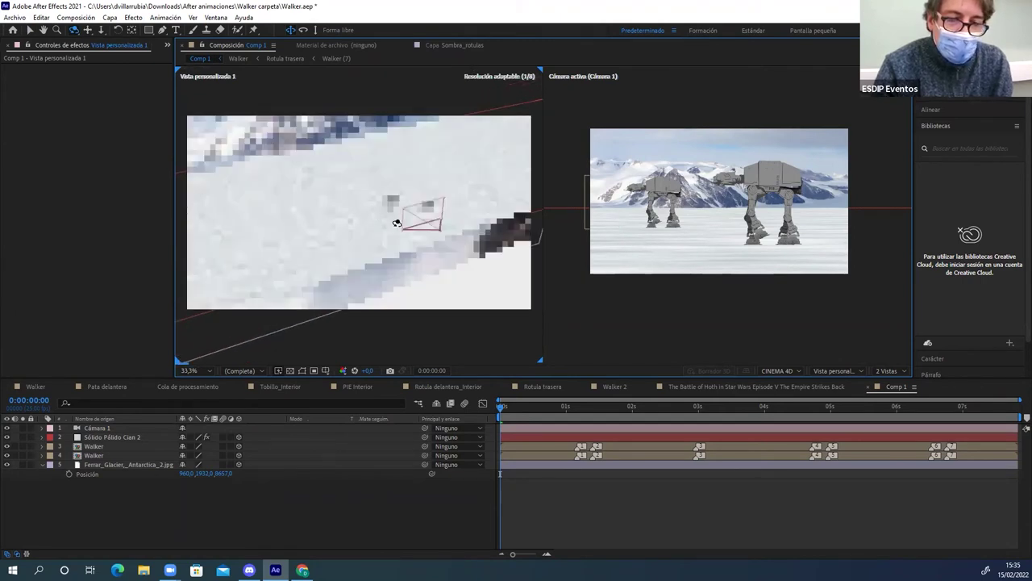
left_click(29, 30)
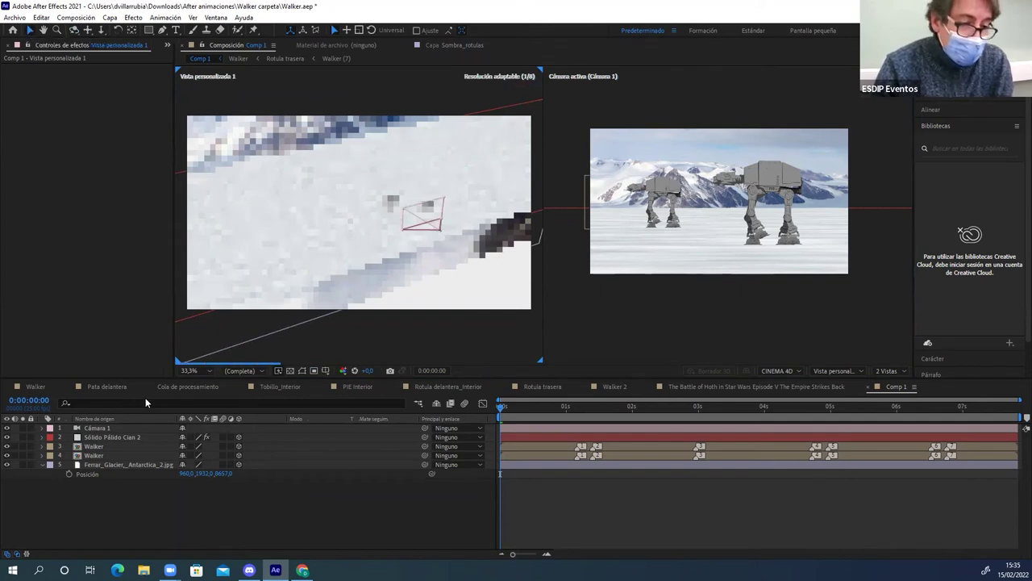
Drag Cámara 1 along its X and Y axes so the walkers sit lower with more mountains above
left_click(97, 428)
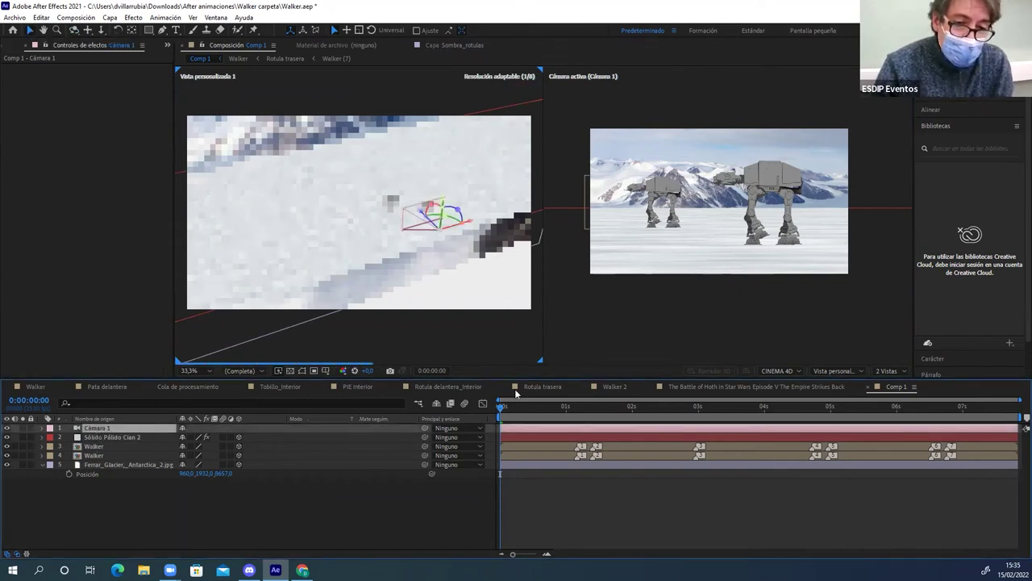
left_click_drag(451, 229, 407, 242)
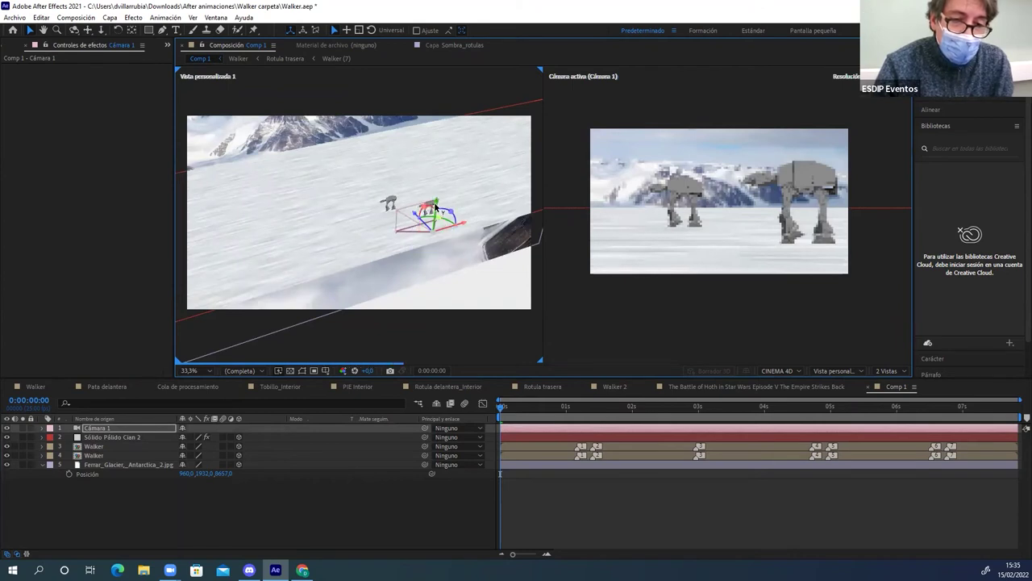
left_click_drag(435, 208, 441, 142)
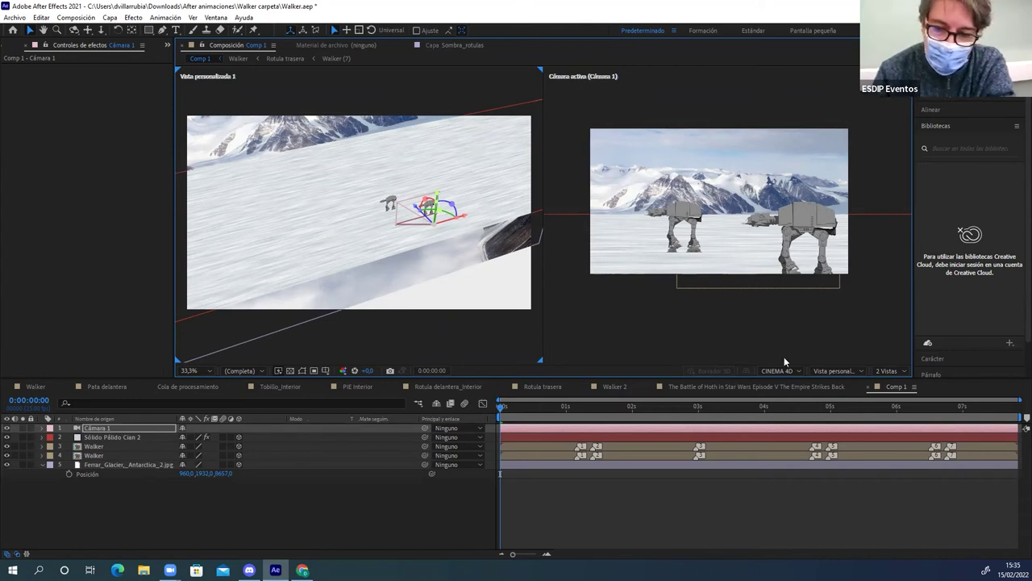
left_click(251, 370)
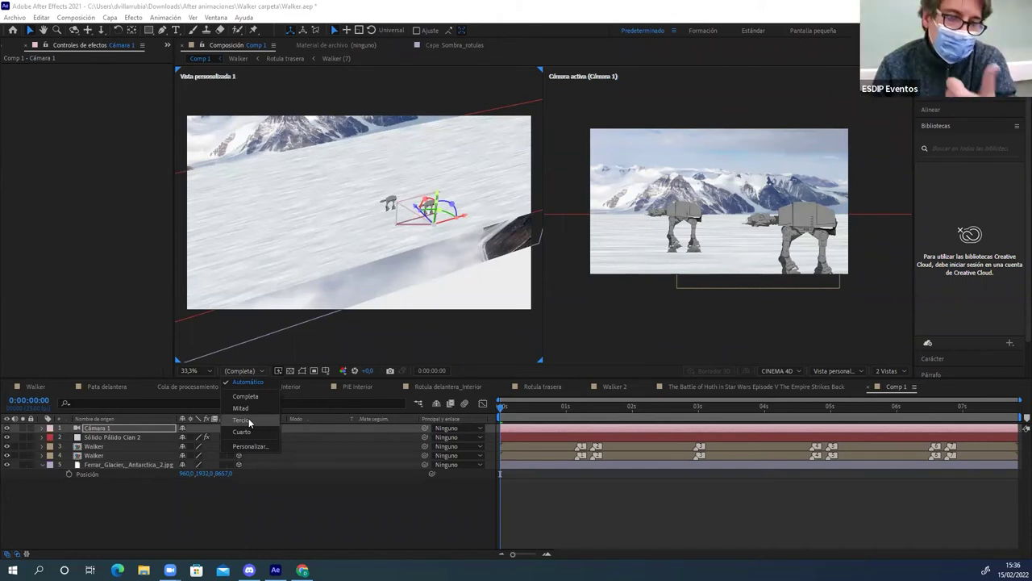
Set preview resolution to Third and purge all 12.7 GB of disk and memory cache
left_click(242, 420)
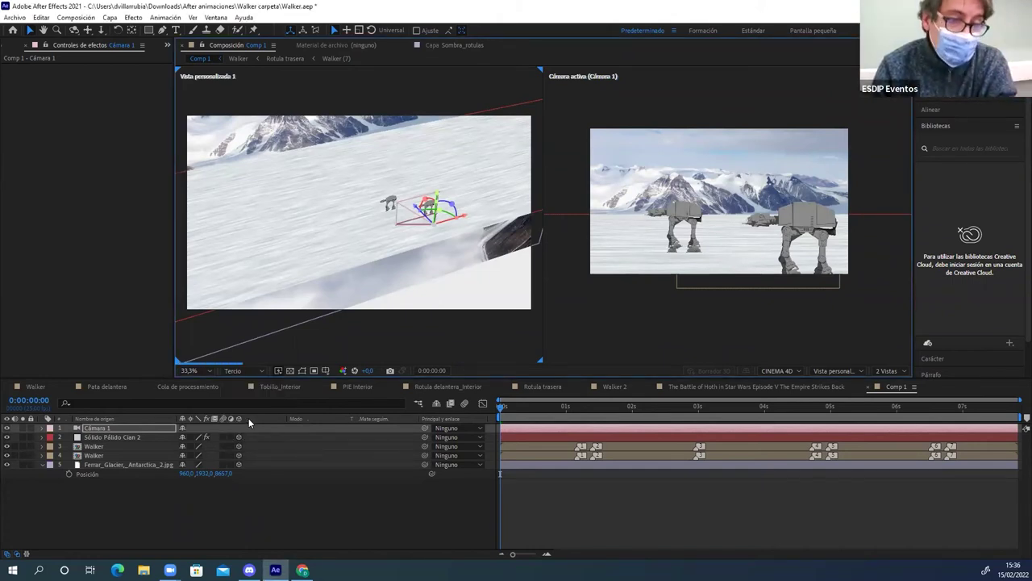
left_click(39, 19)
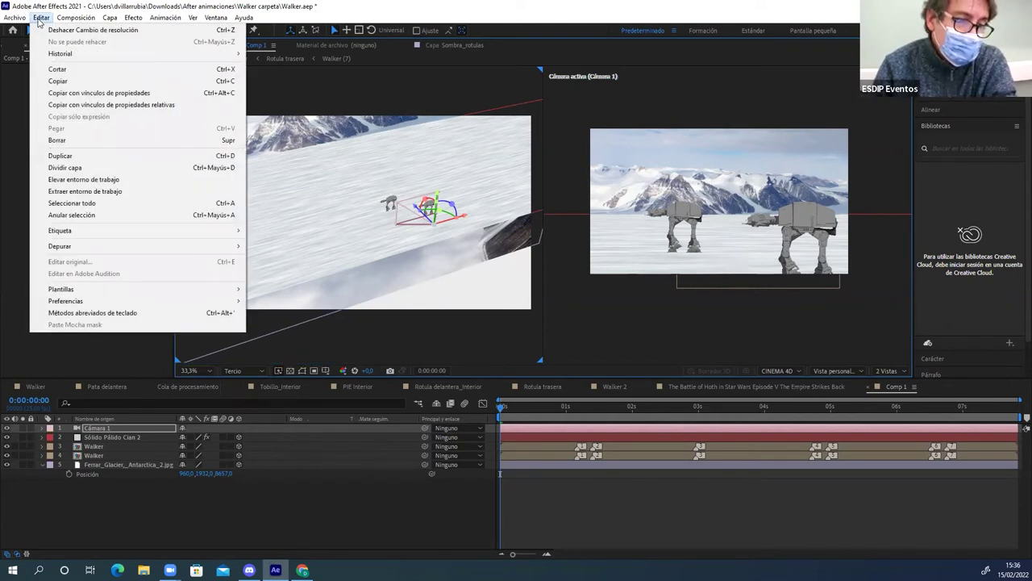
mouse_move(20, 22)
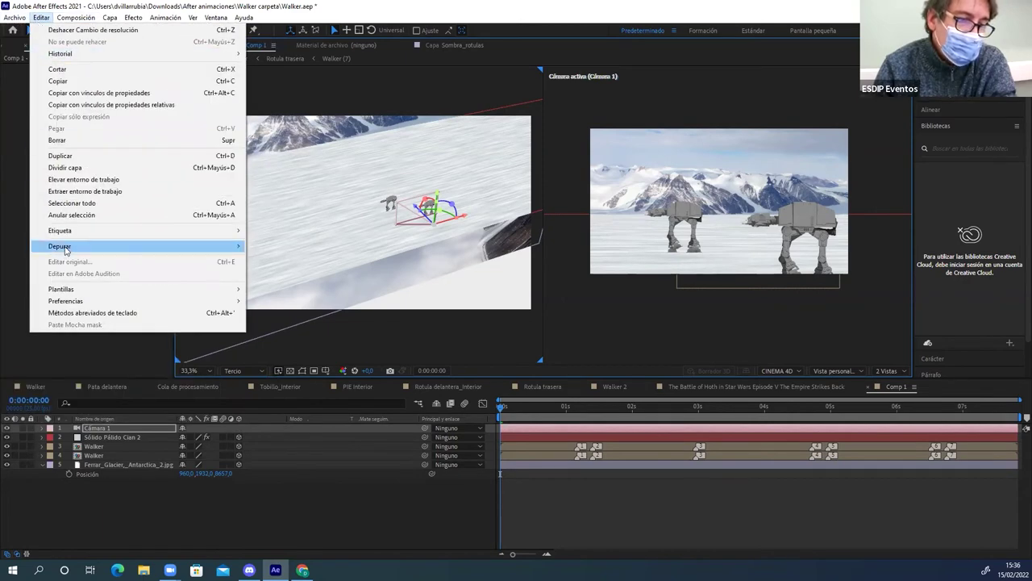
mouse_move(66, 249)
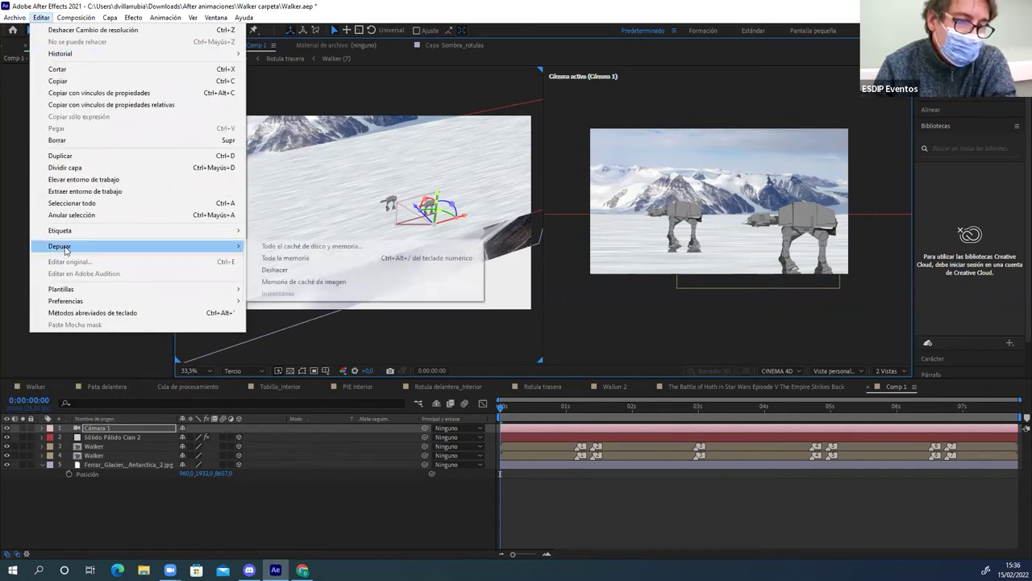
left_click(363, 249)
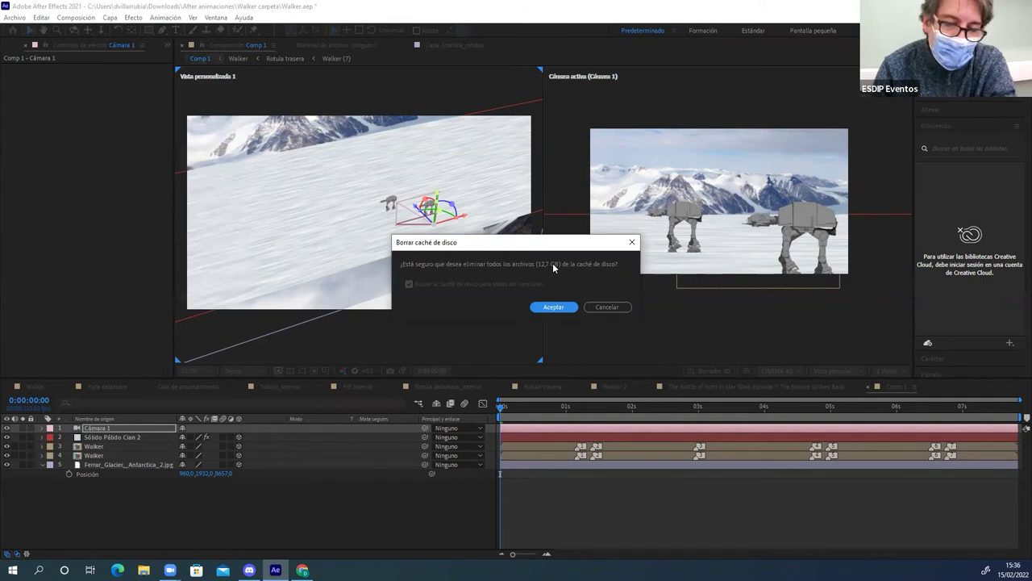
left_click(553, 308)
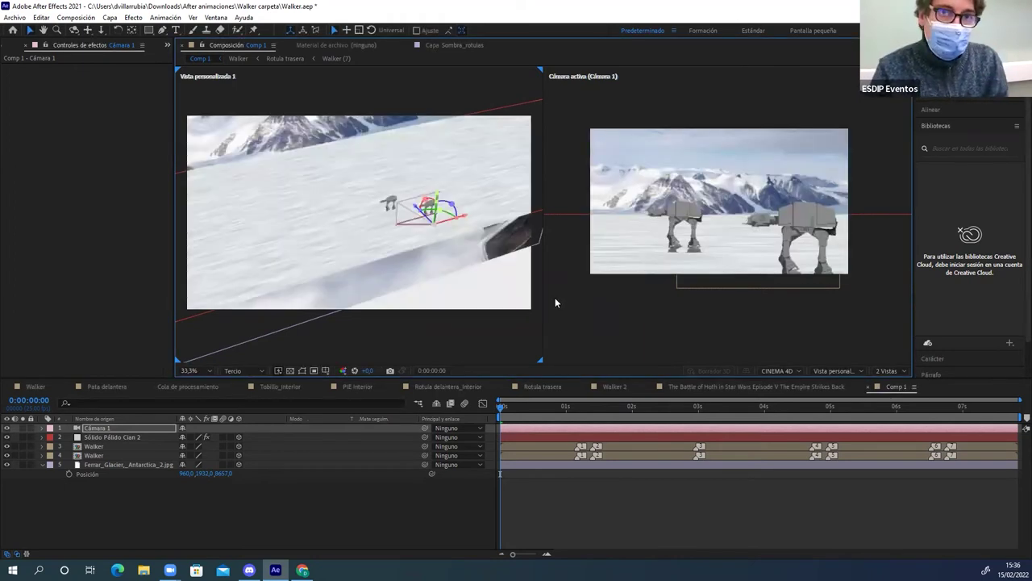
Reopen the Edit > Purge options and dismiss them without choosing anything
left_click(37, 18)
mouse_move(78, 249)
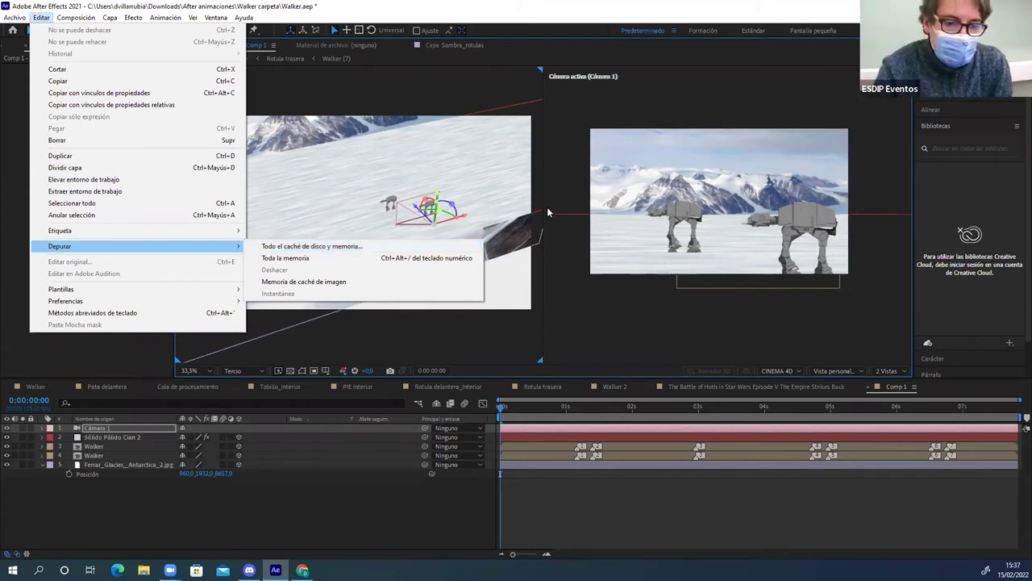
left_click(436, 195)
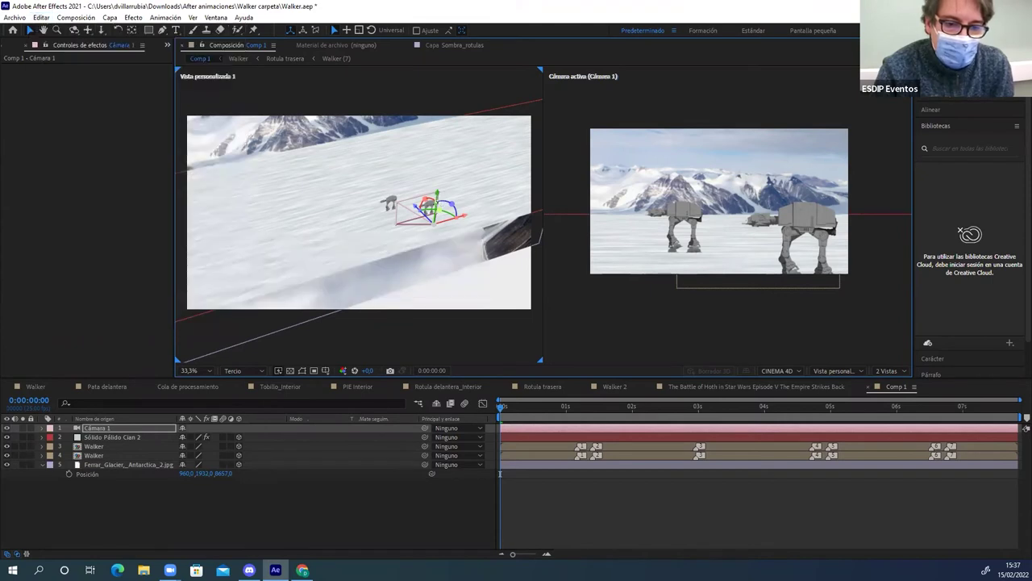
Scrub Cámara 1's Position Y value to -1636,2
left_click(43, 428)
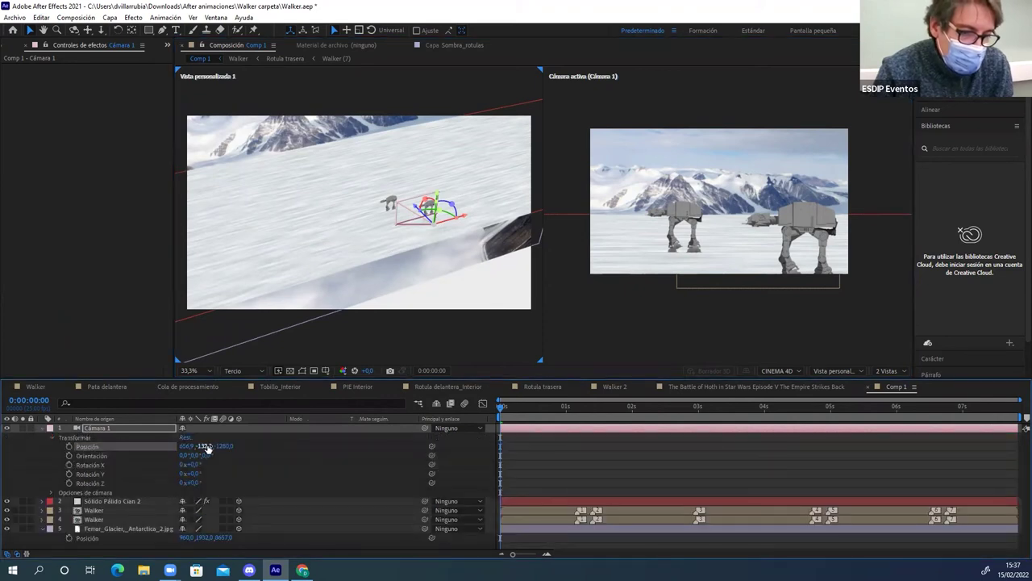
mouse_move(205, 450)
left_mouse_down()
mouse_move(258, 450)
mouse_move(212, 391)
left_mouse_up()
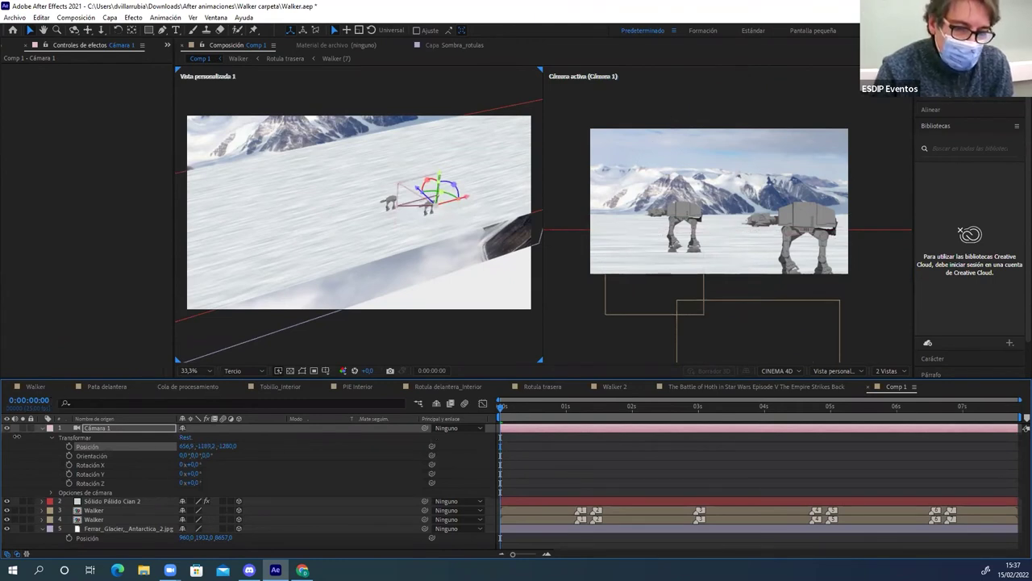
left_click_drag(201, 446, 662, 328)
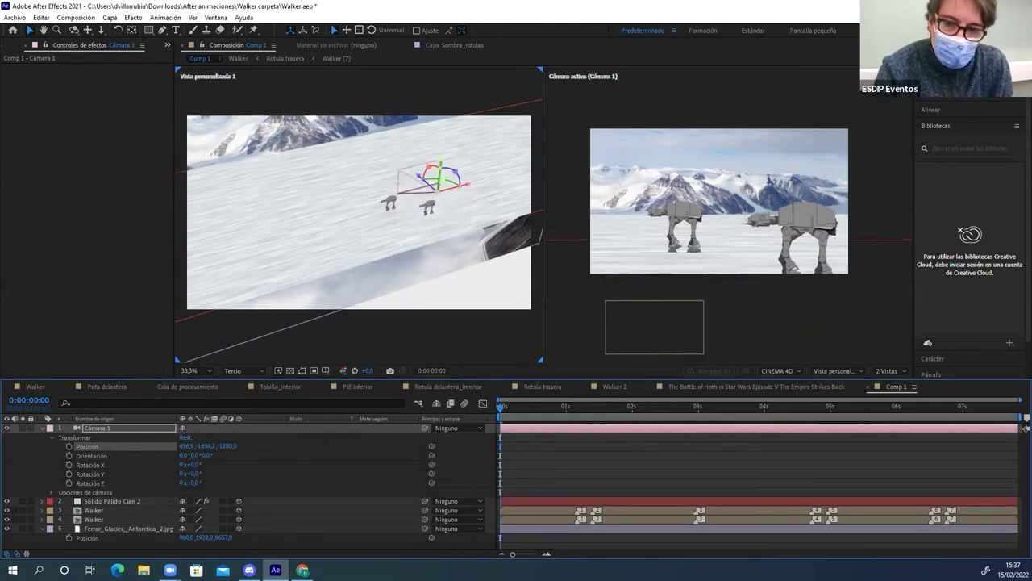
In the active camera view, lower Cámara 1 and tilt it down to about Orientation X 329.6°
left_click(687, 209)
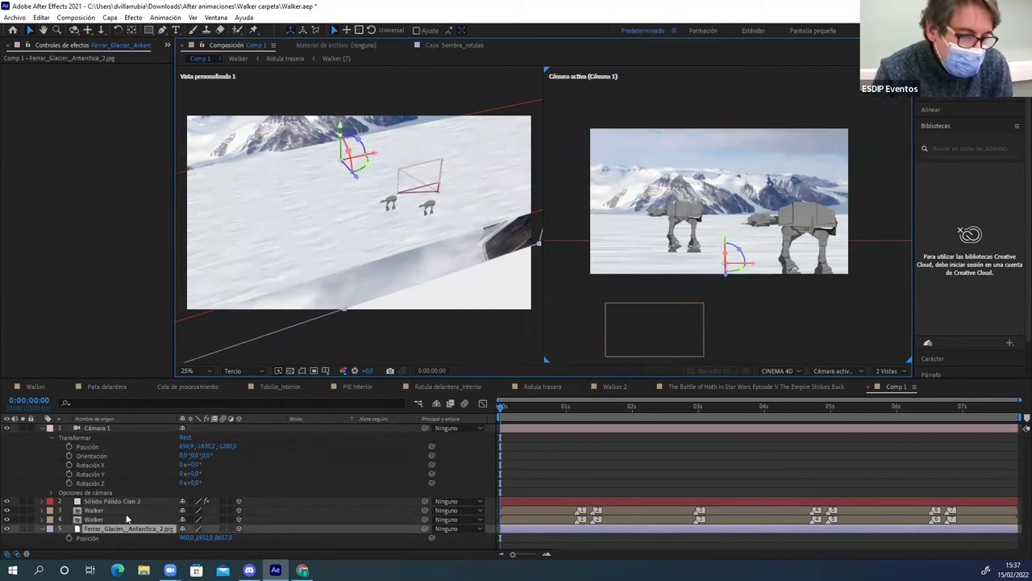
left_click(95, 427)
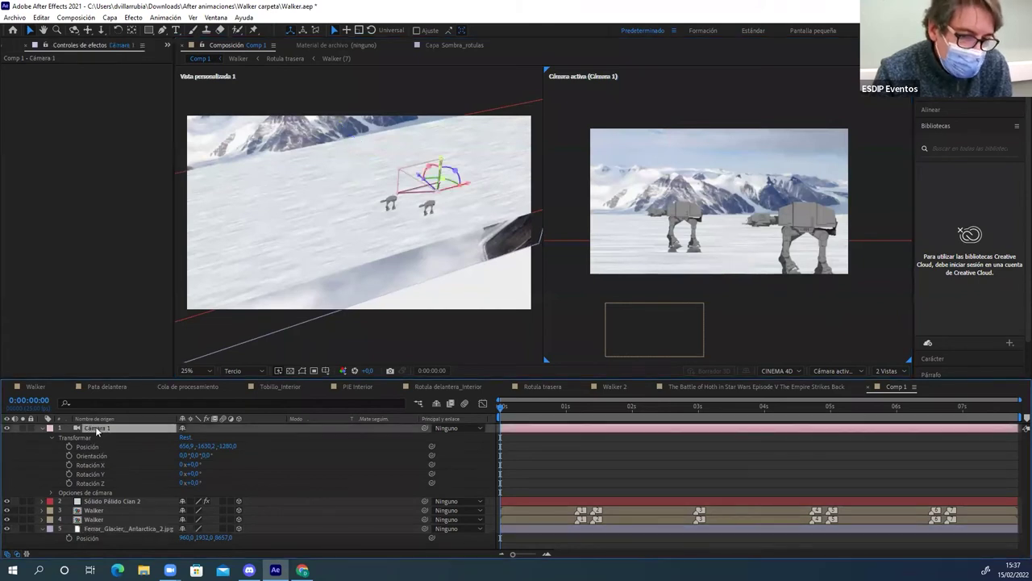
left_click(207, 446)
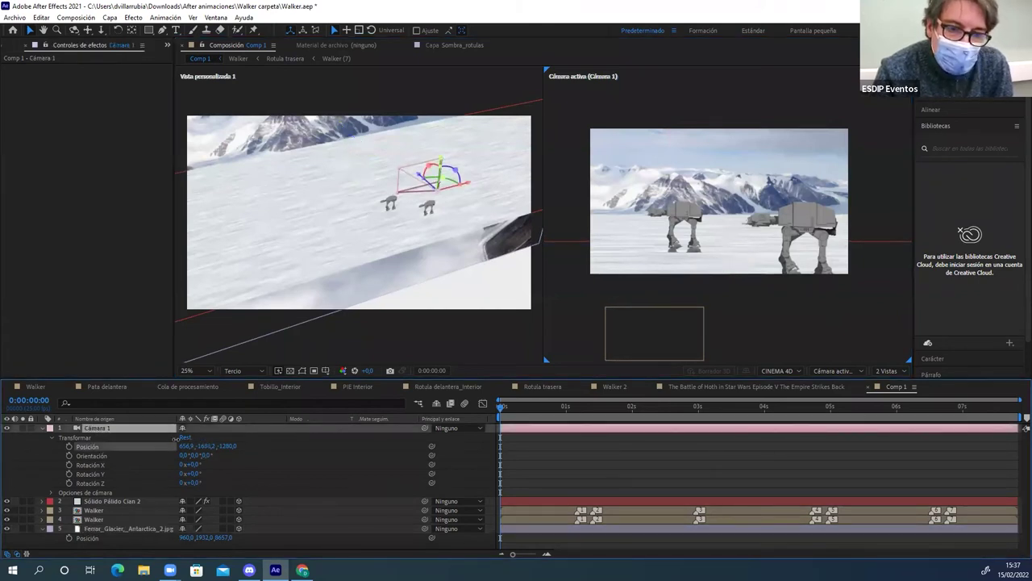
left_click_drag(733, 211, 736, 185)
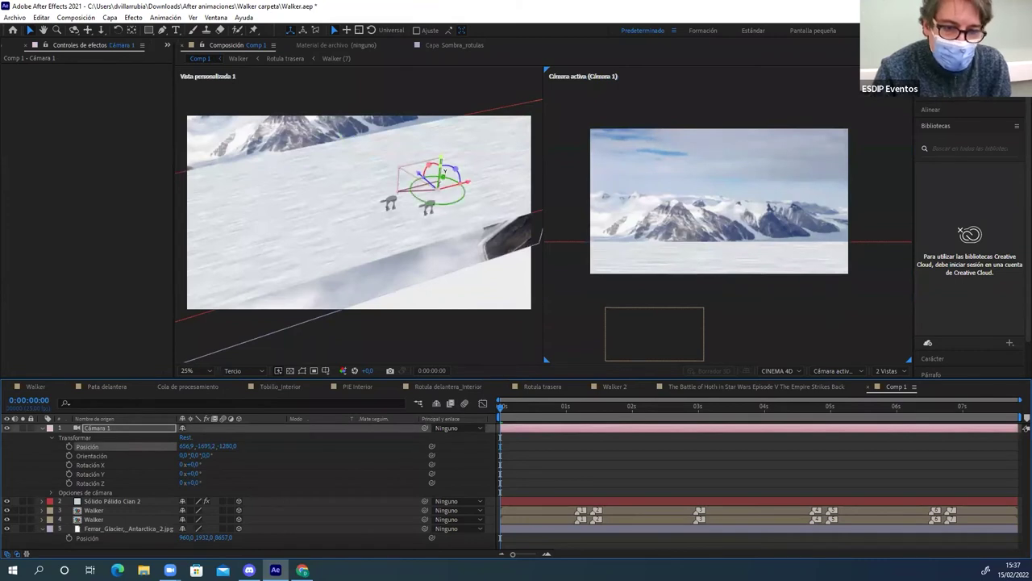
left_click_drag(440, 171, 406, 146)
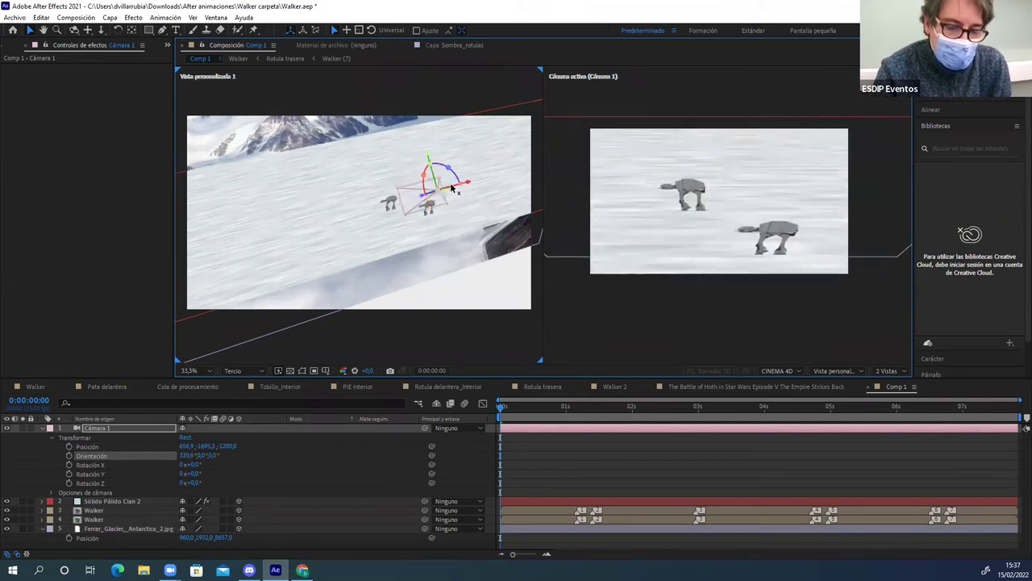
Orbit the custom 3D view to see the camera from a new angle
key("c")
left_click_drag(450, 207, 442, 218)
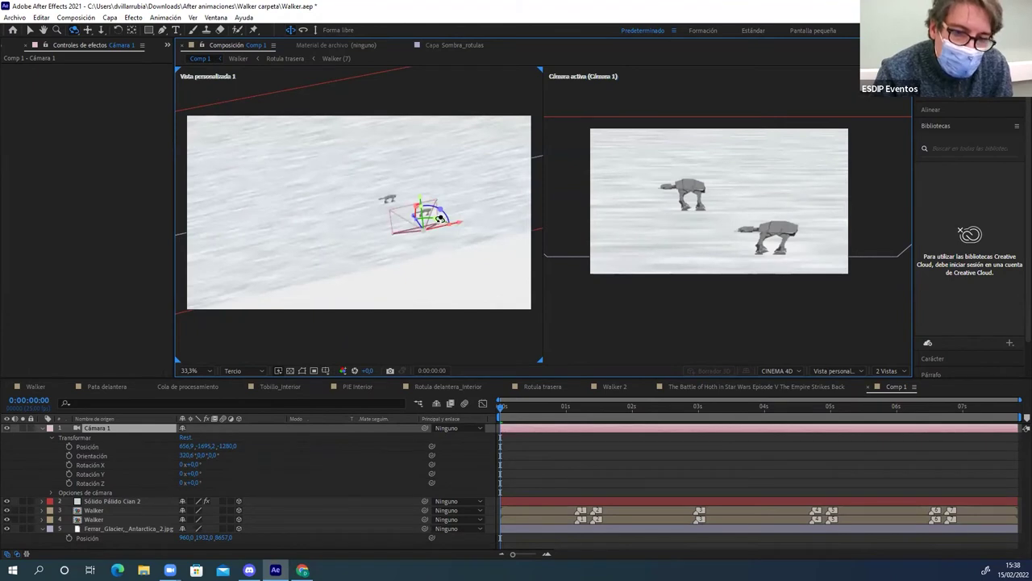
left_click_drag(442, 218, 491, 296)
Turn Cámara 1 to Orientation 314.6°, 14.6°, 1.5°, then show The Battle of Hoth composition
key("v")
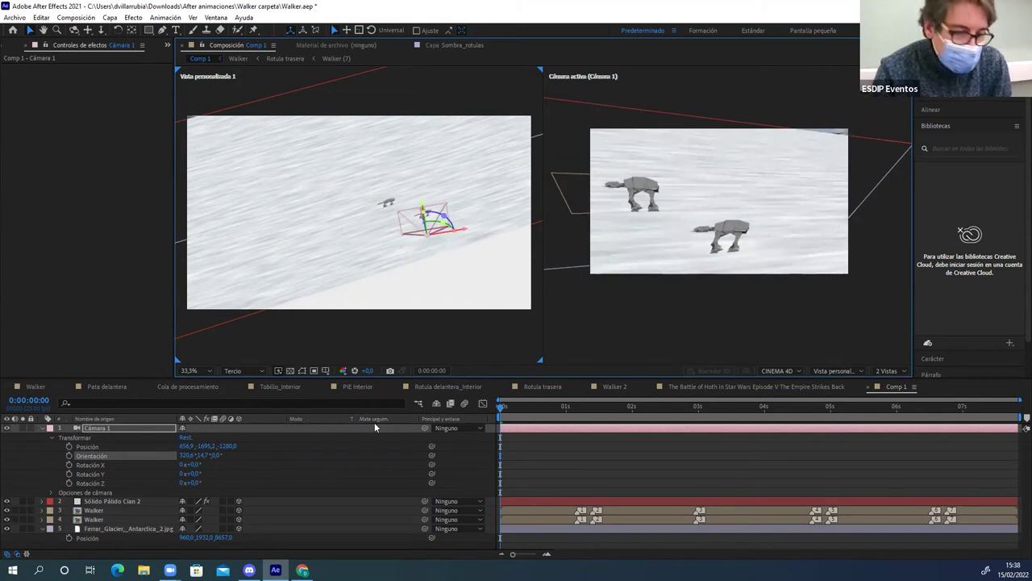
left_click_drag(196, 477, 209, 478)
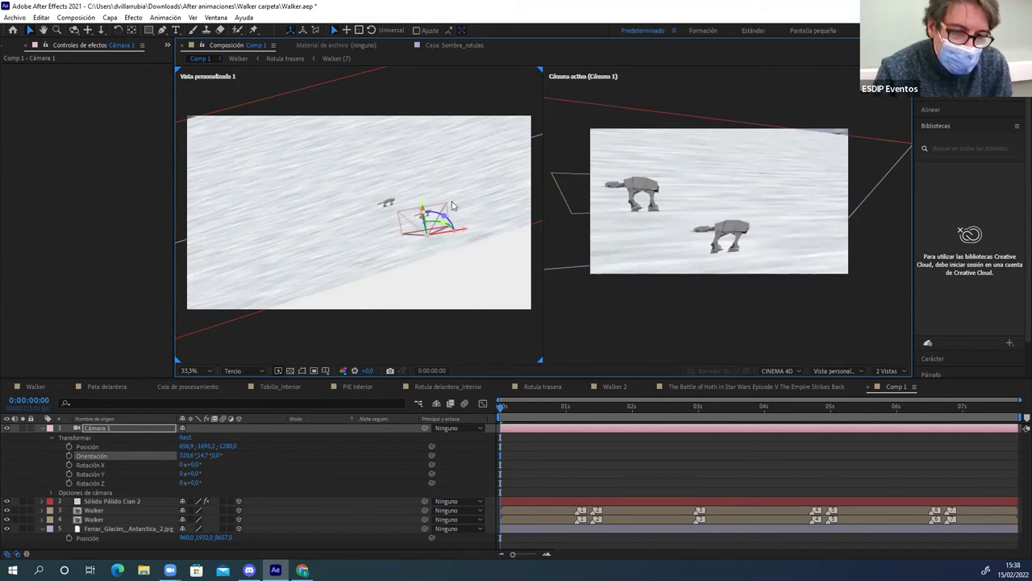
left_click_drag(421, 211, 424, 215)
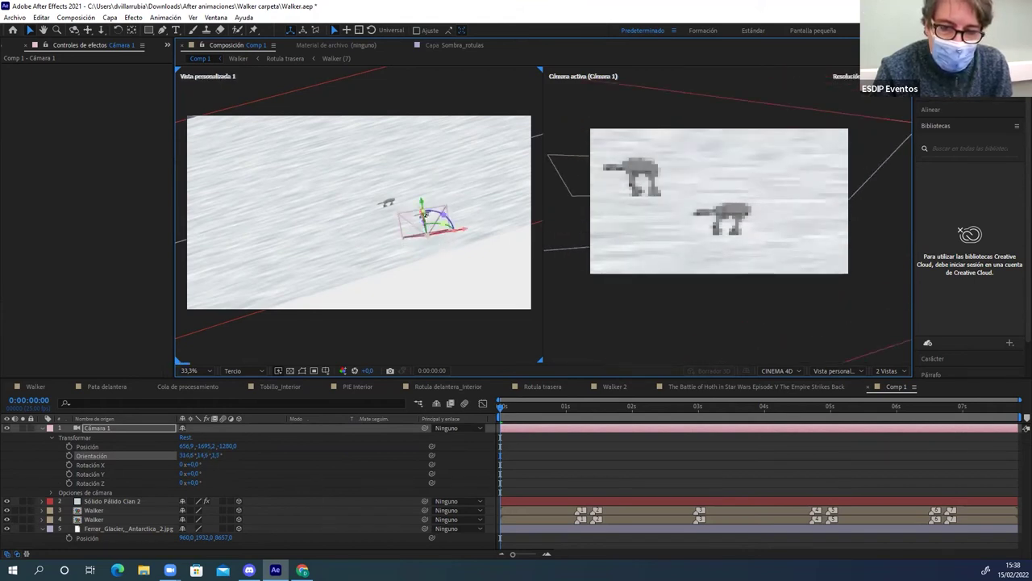
left_click(688, 386)
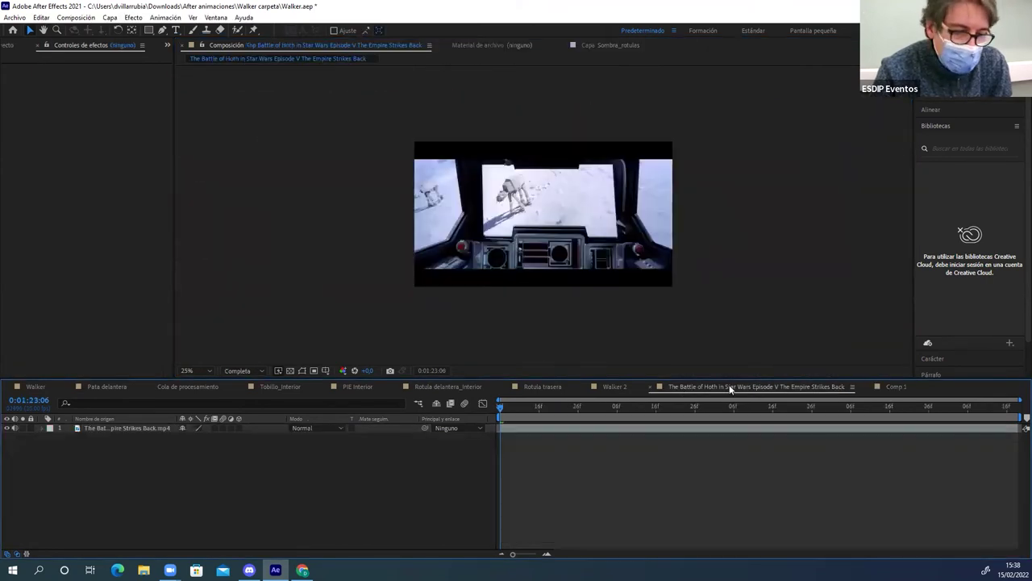
Back in Comp 1, set starting Position and Orientation keyframes on Cámara 1
left_click(888, 387)
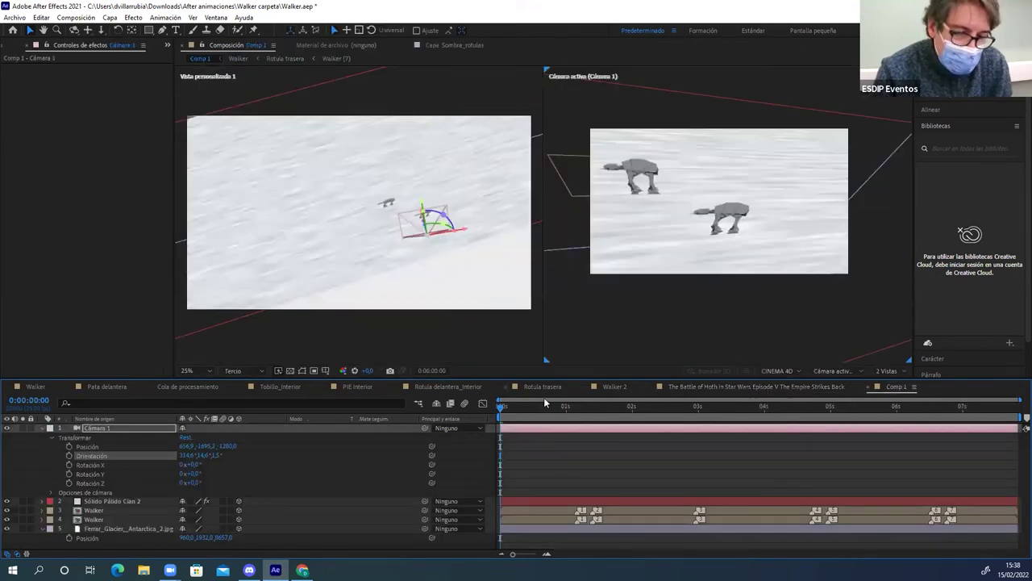
left_click(68, 447)
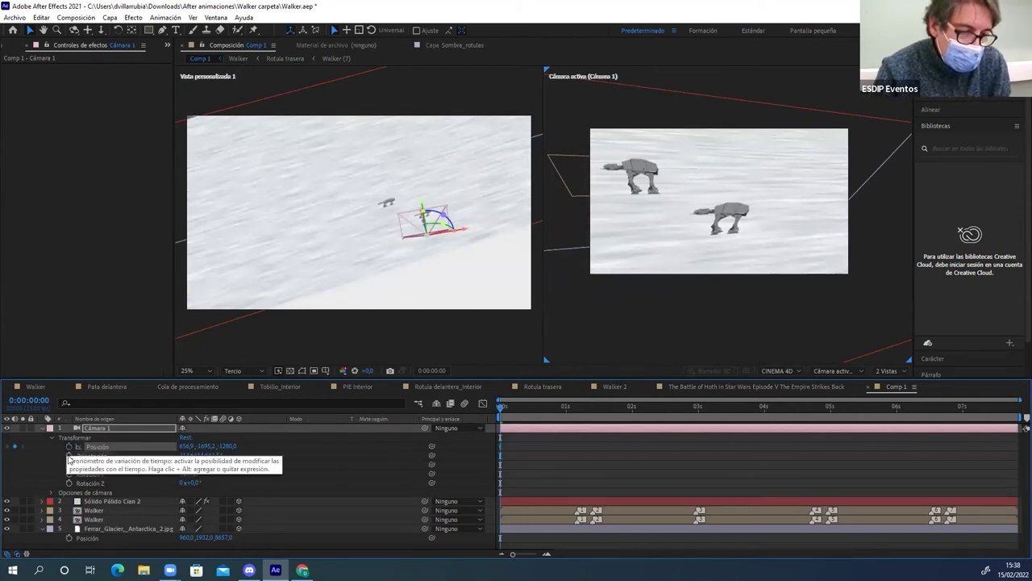
left_click(68, 456)
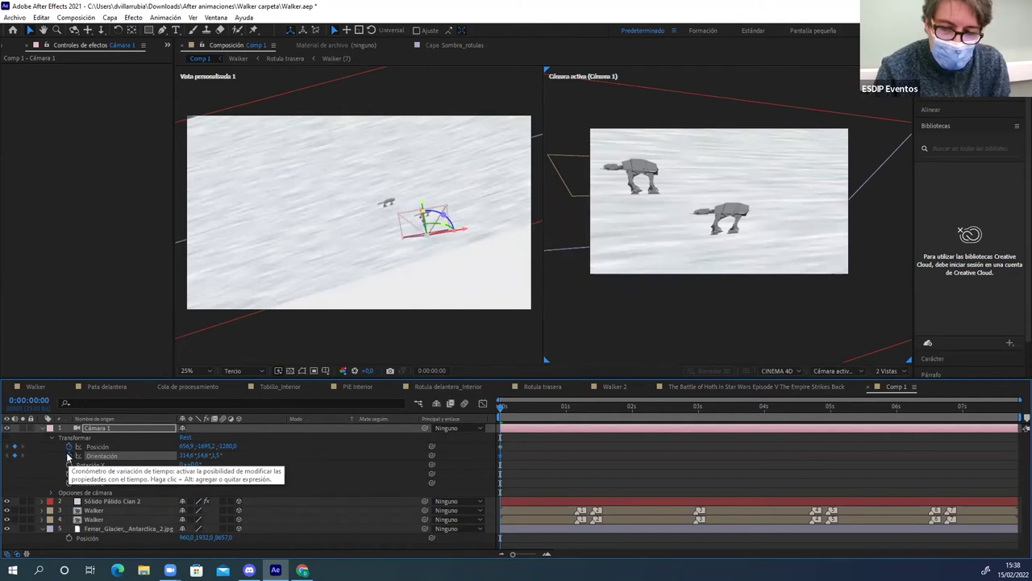
Review the Battle of Hoth reference clip, then return to Comp 1 and advance to 0:00:01:15
left_click(703, 386)
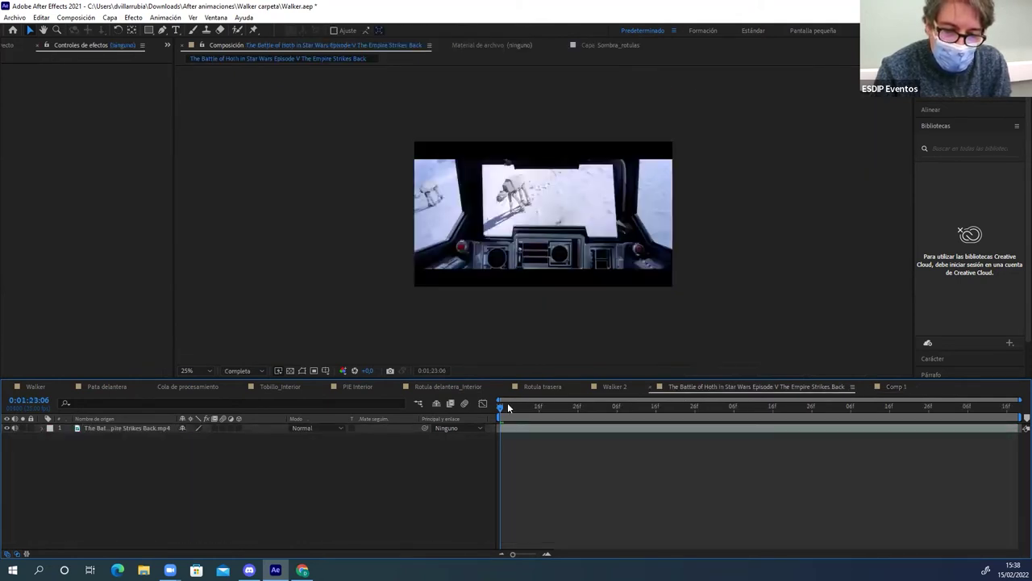
key("space")
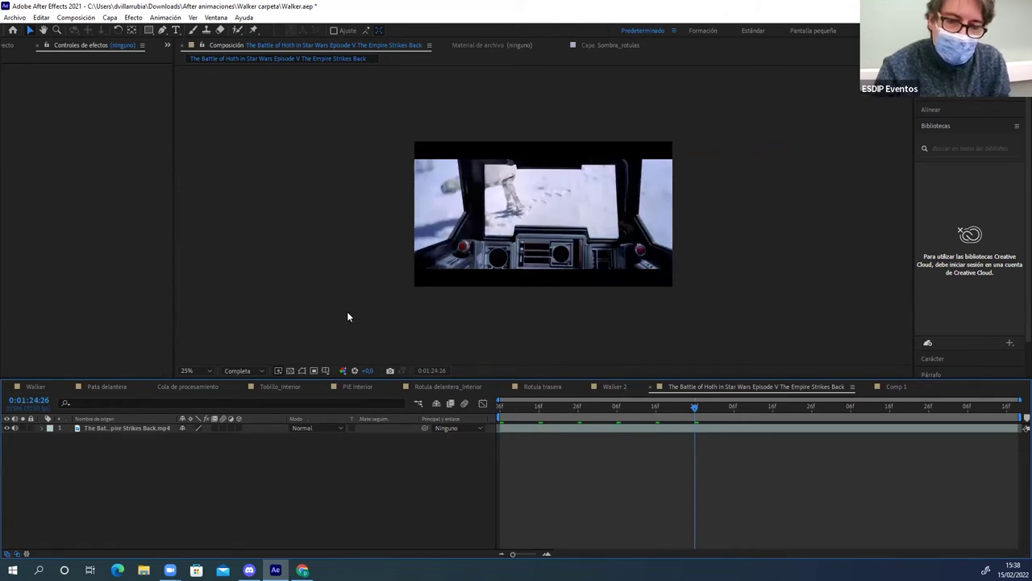
left_click(444, 205)
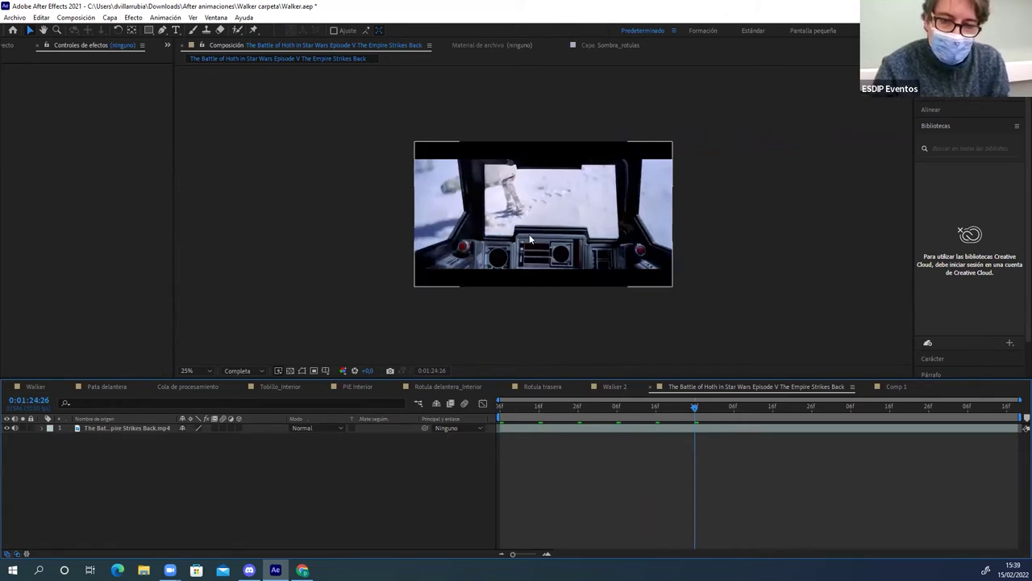
left_click(468, 339)
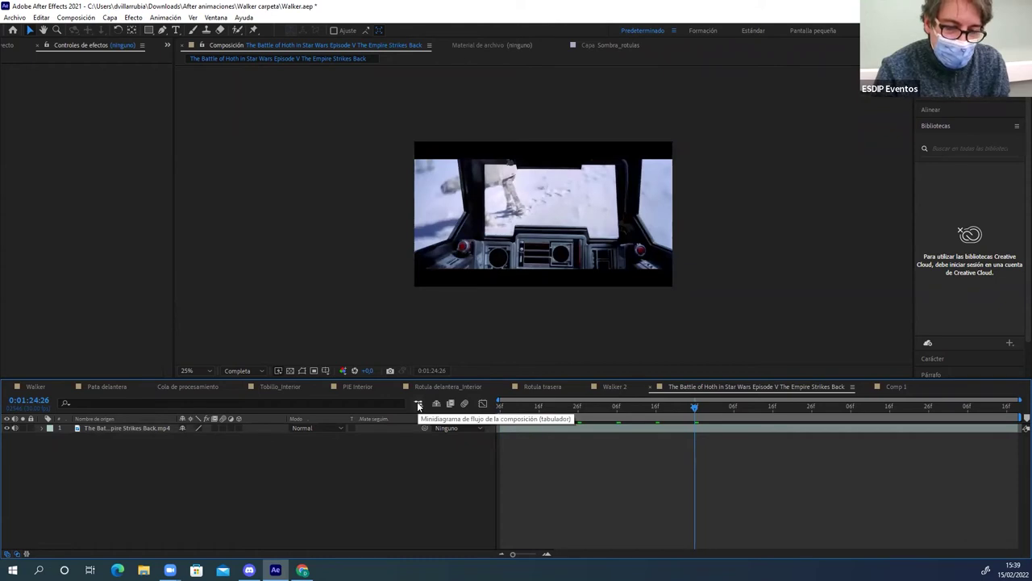
left_click(895, 386)
key("space")
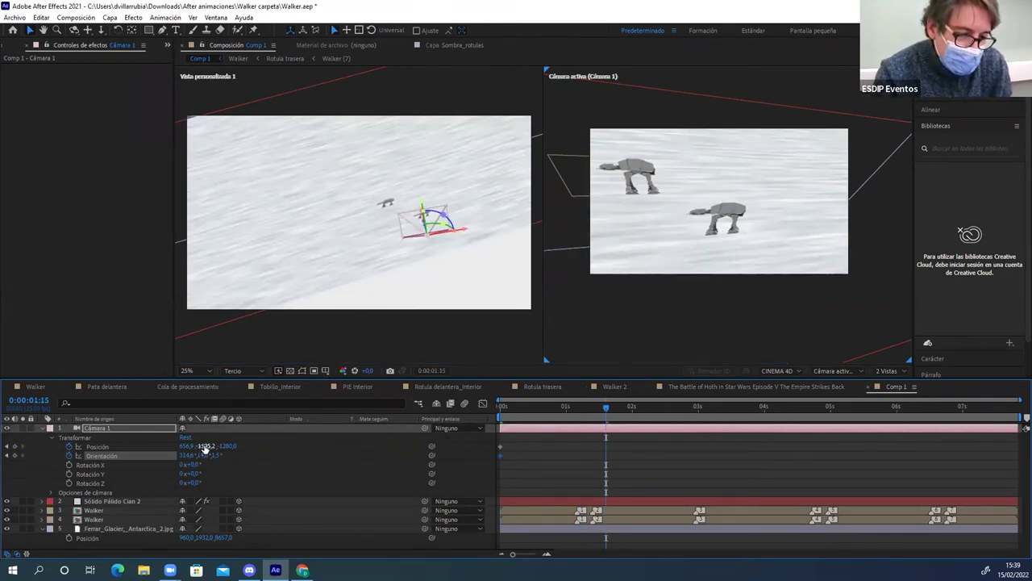
At 0:00:01:15, scrub Cámara 1's Position and Orientation to frame one walker up close
left_click_drag(206, 448, 686, 415)
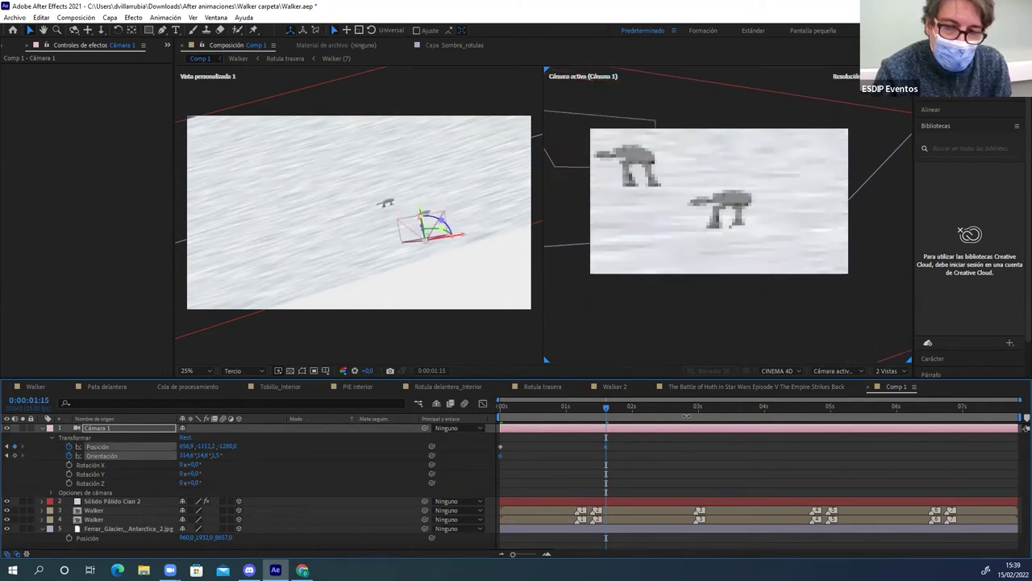
left_click_drag(226, 445, 274, 446)
left_click_drag(222, 446, 306, 446)
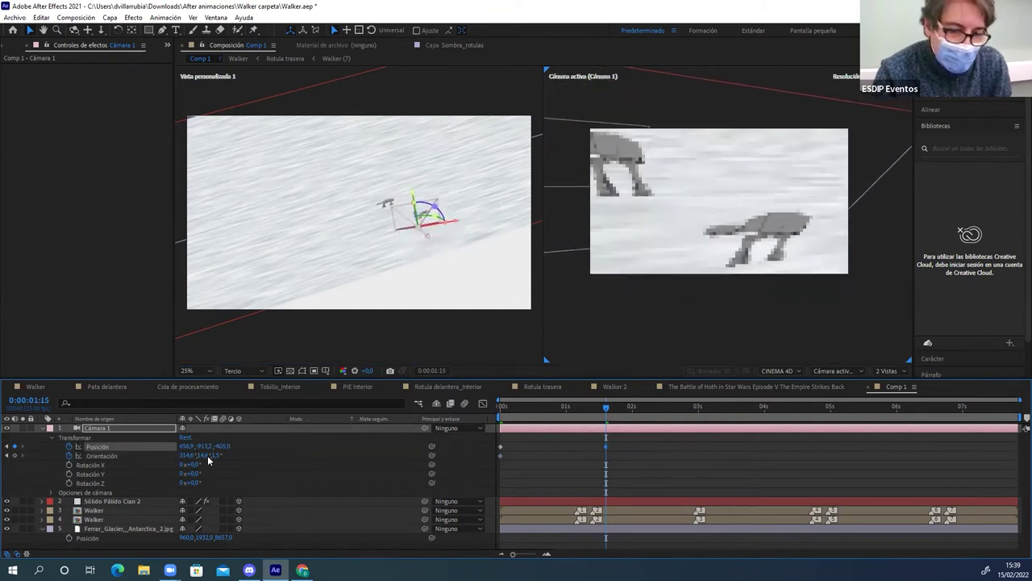
mouse_move(203, 446)
left_mouse_down()
mouse_move(161, 446)
mouse_move(516, 433)
left_mouse_up()
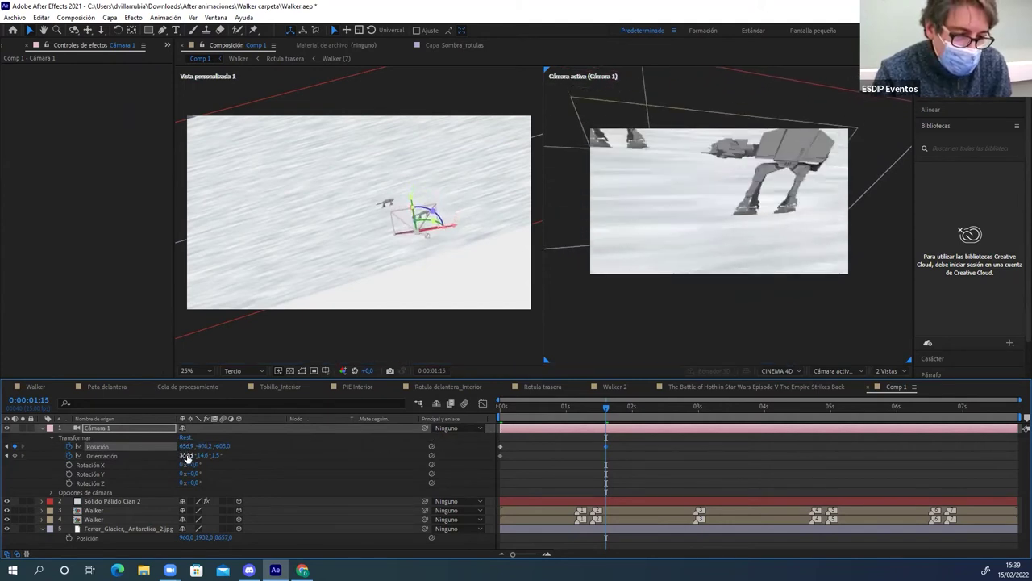
left_click_drag(185, 454, 227, 456)
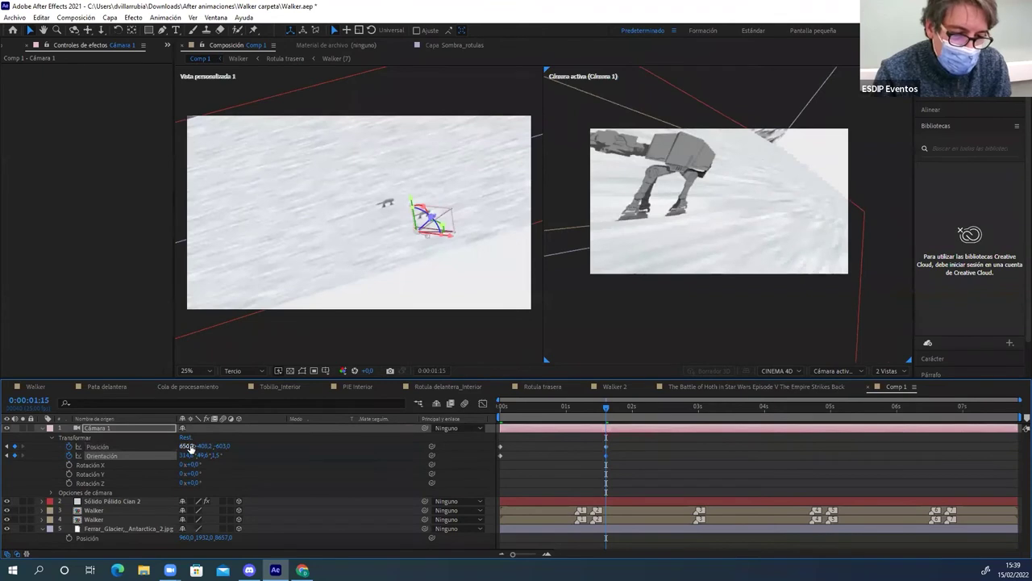
left_click_drag(186, 446, 188, 446)
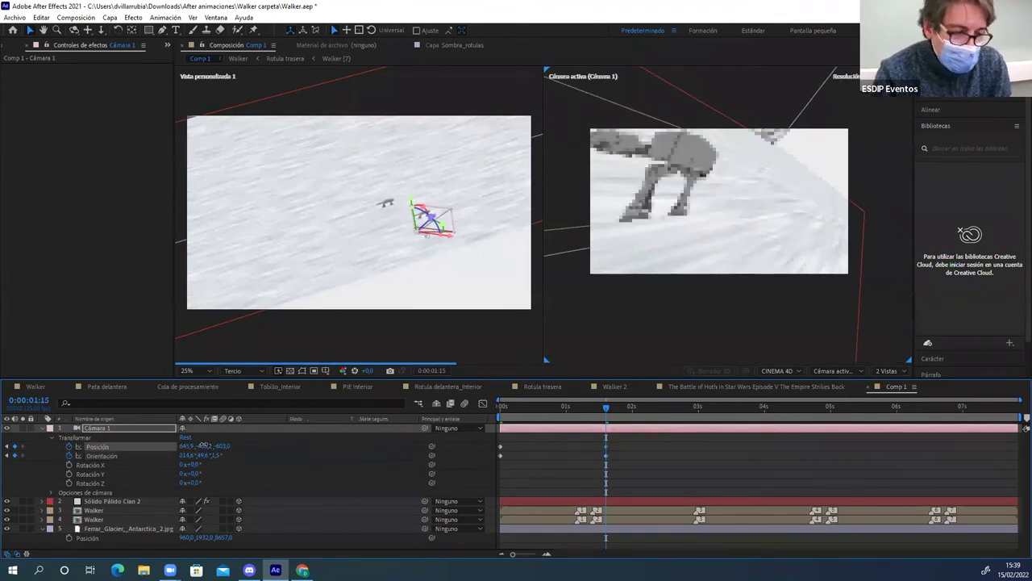
left_click_drag(203, 445, 188, 457)
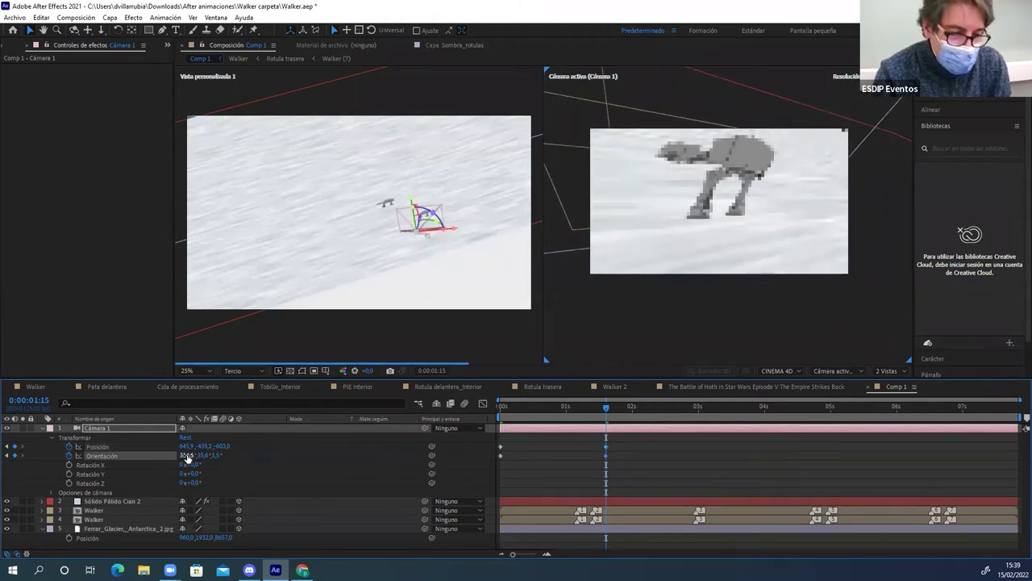
key("ctrl+z")
key("ctrl+z")
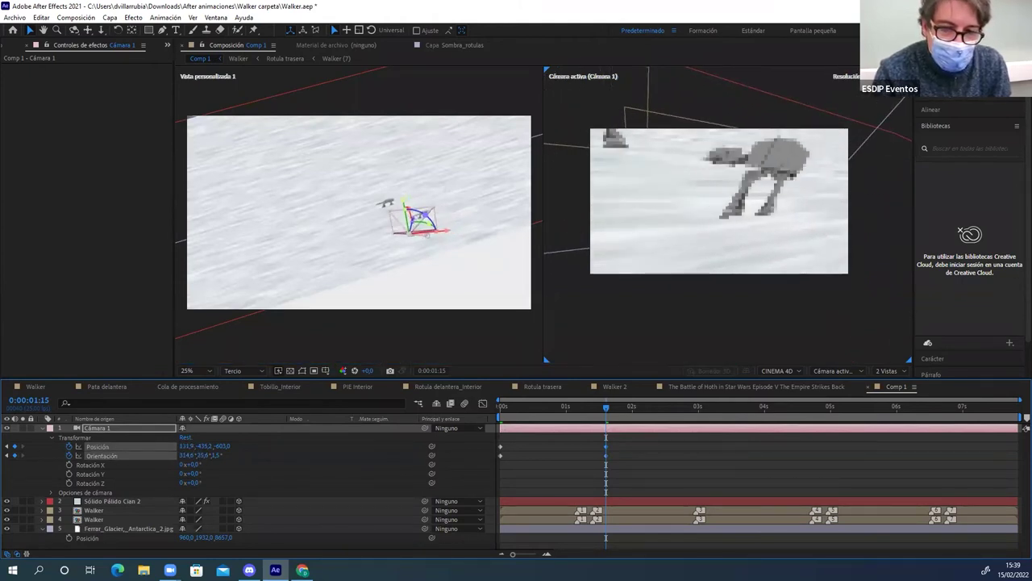
mouse_move(186, 445)
left_mouse_down()
mouse_move(570, 440)
mouse_move(224, 442)
left_mouse_up()
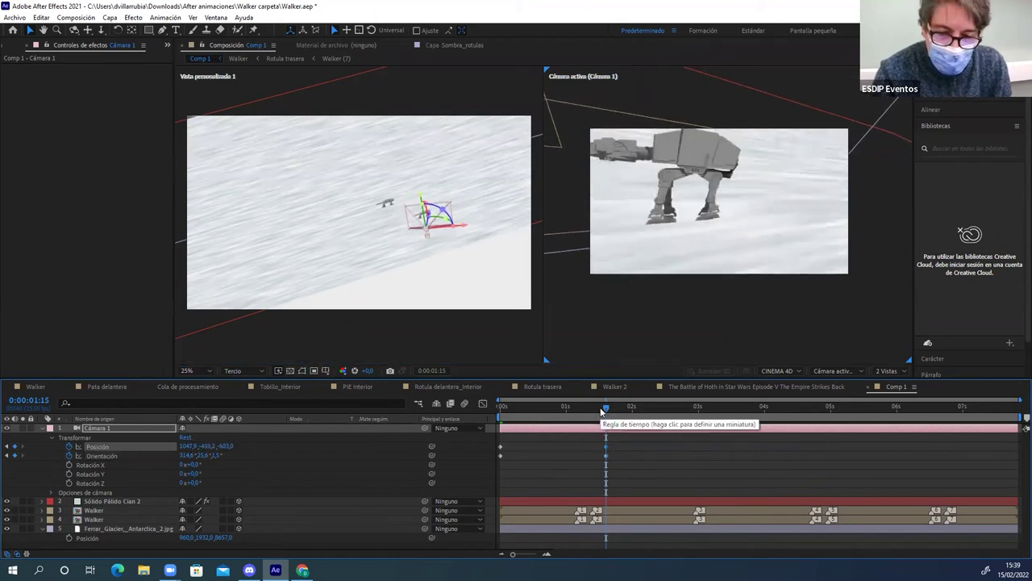
Scrub back through the timeline to check the move and activate the left custom view
mouse_move(604, 408)
left_mouse_down()
mouse_move(558, 411)
mouse_move(729, 408)
left_mouse_up()
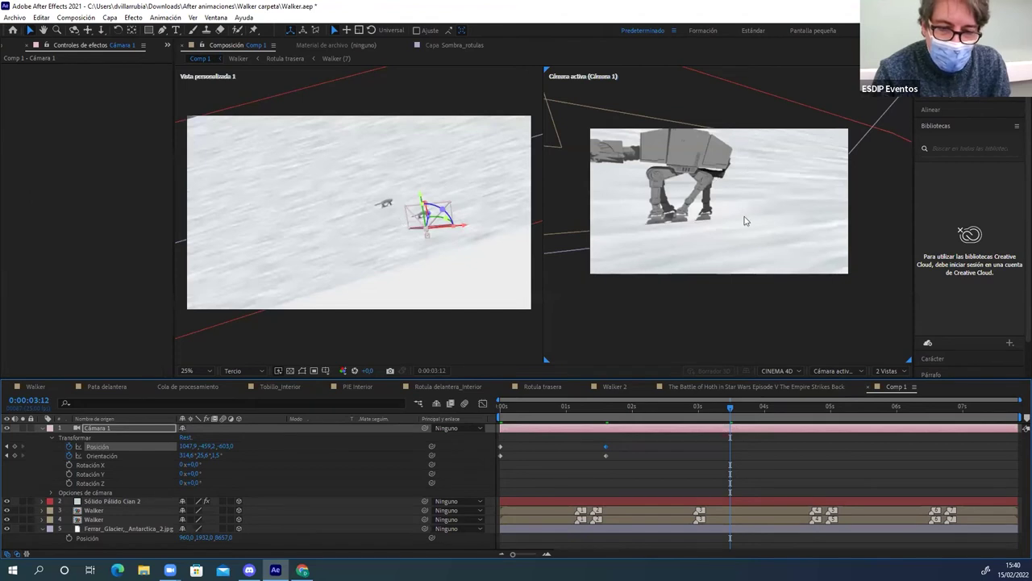
left_click(438, 337)
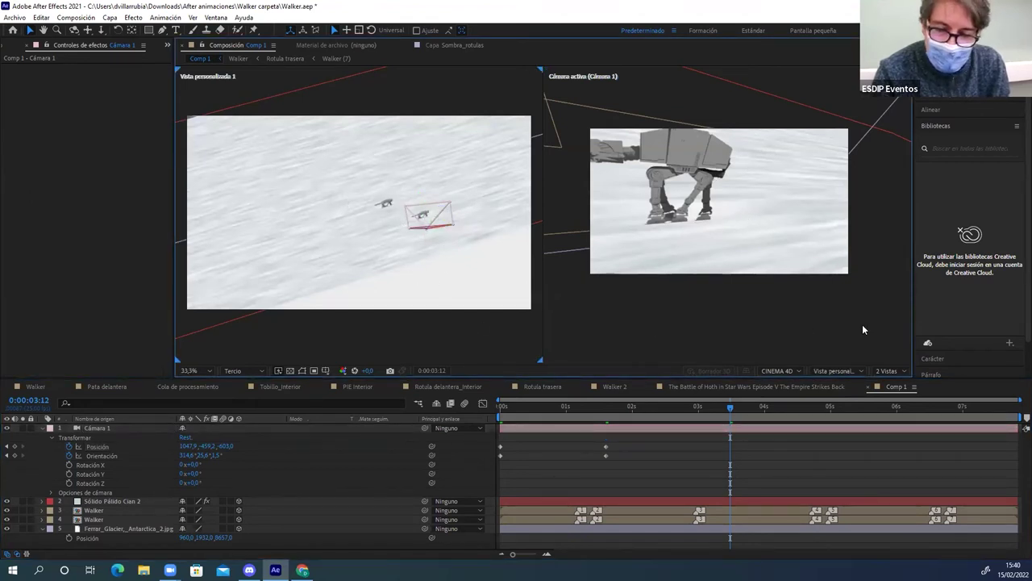
left_click(830, 370)
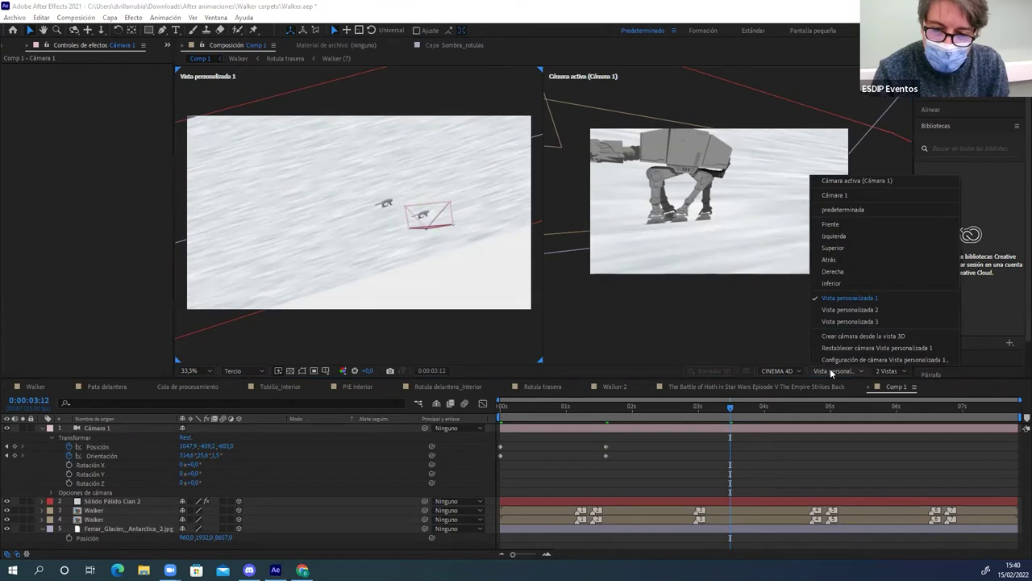
Switch the left viewer to the Left view and zoom to frame the camera rig
left_click(833, 235)
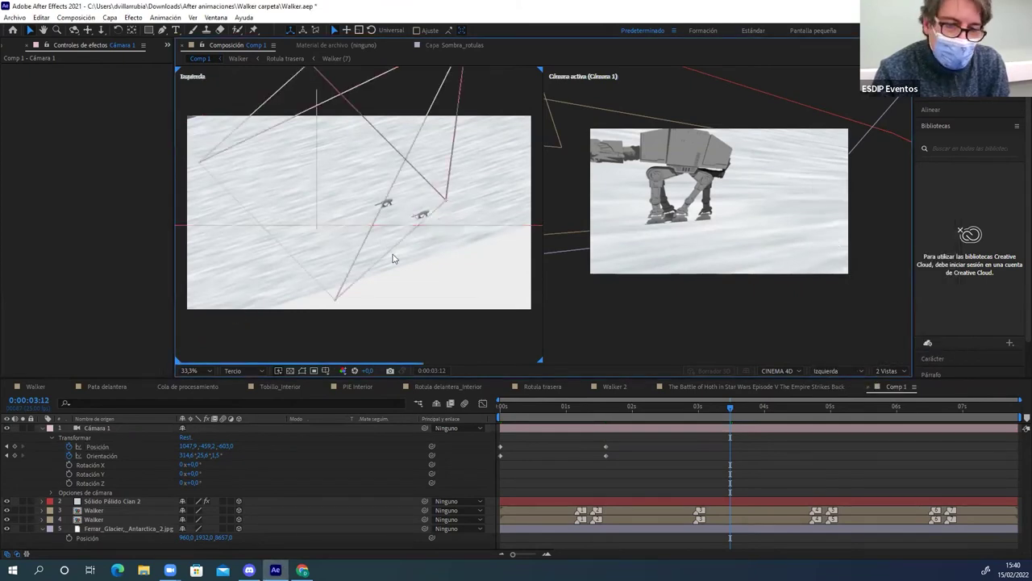
key("comma")
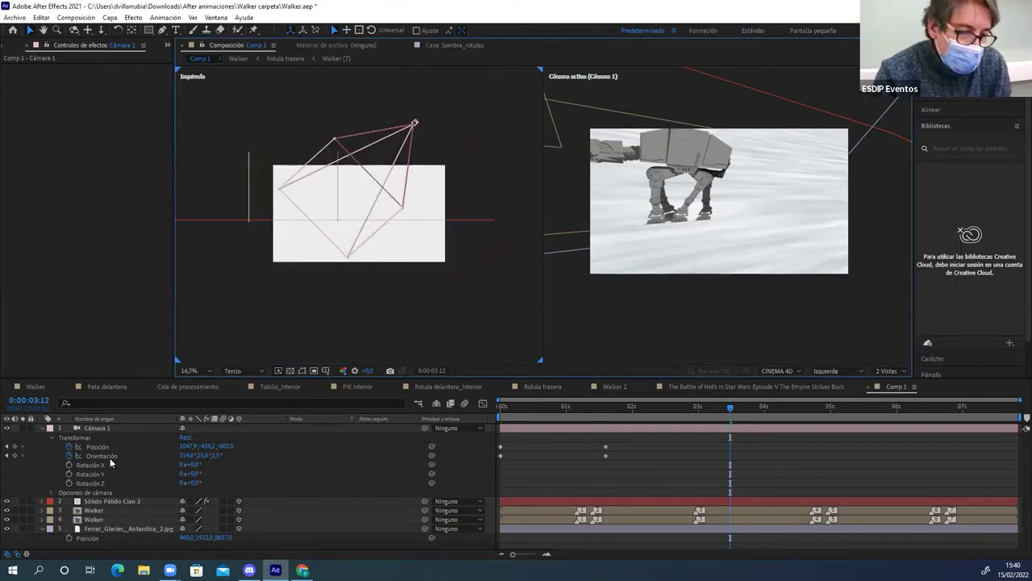
left_click(97, 446)
key("comma")
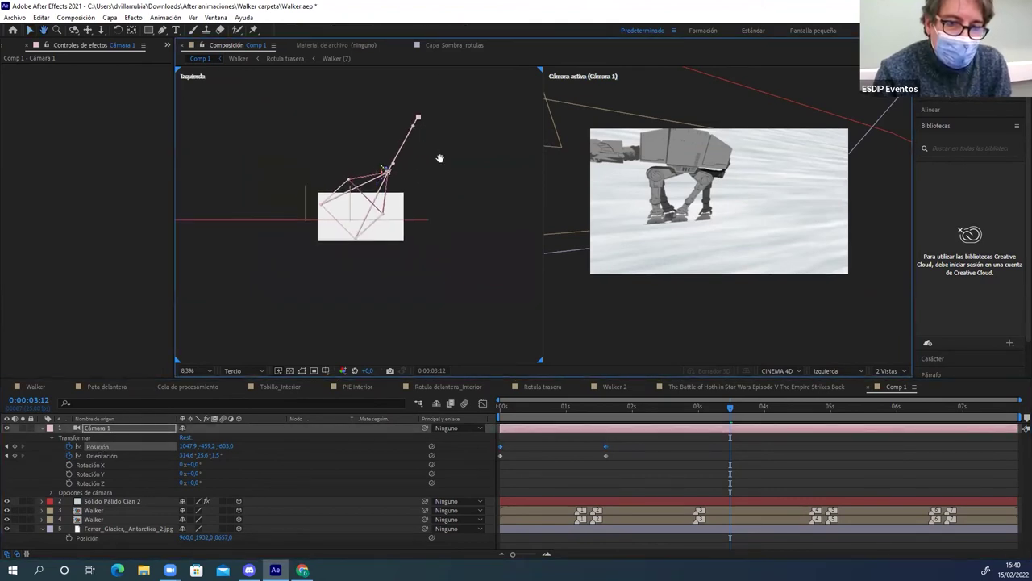
left_click_drag(425, 141, 449, 183)
key("period")
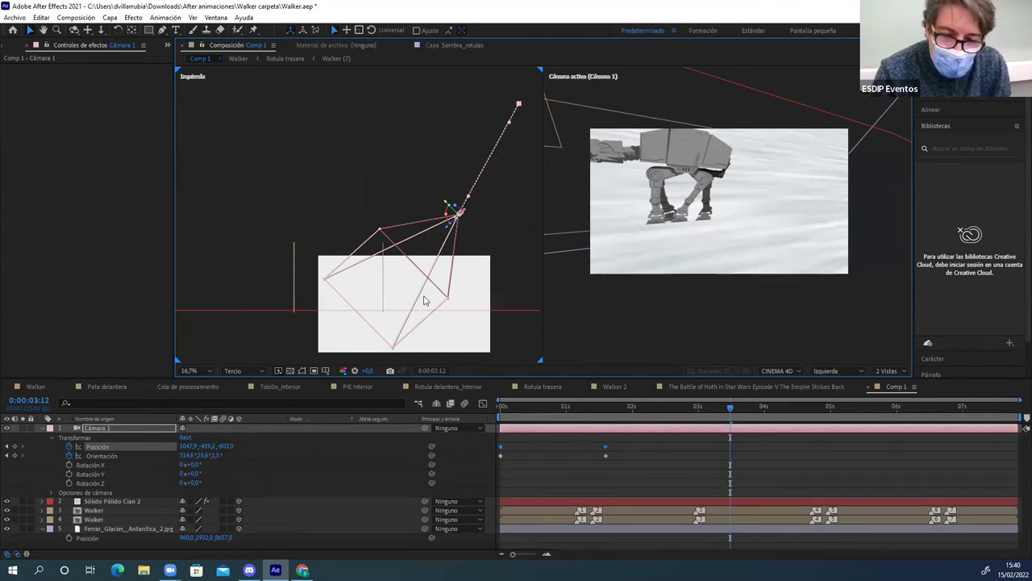
At 0:00:03:12, move Cámara 1 and rotate it toward the glacier mountains
mouse_move(436, 242)
left_mouse_down()
mouse_move(335, 274)
mouse_move(397, 266)
mouse_move(386, 279)
left_mouse_up()
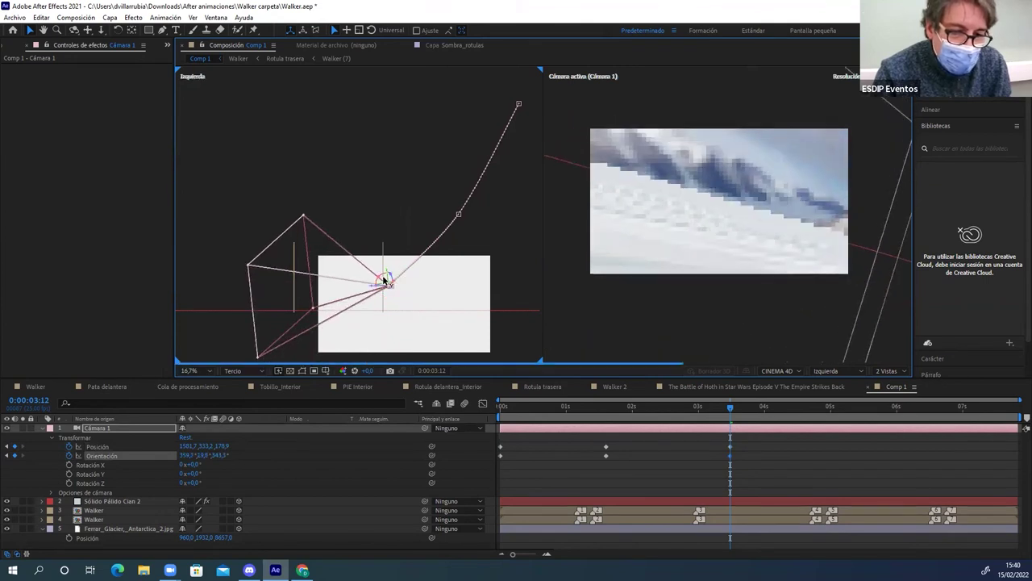
left_click_drag(387, 278, 330, 350)
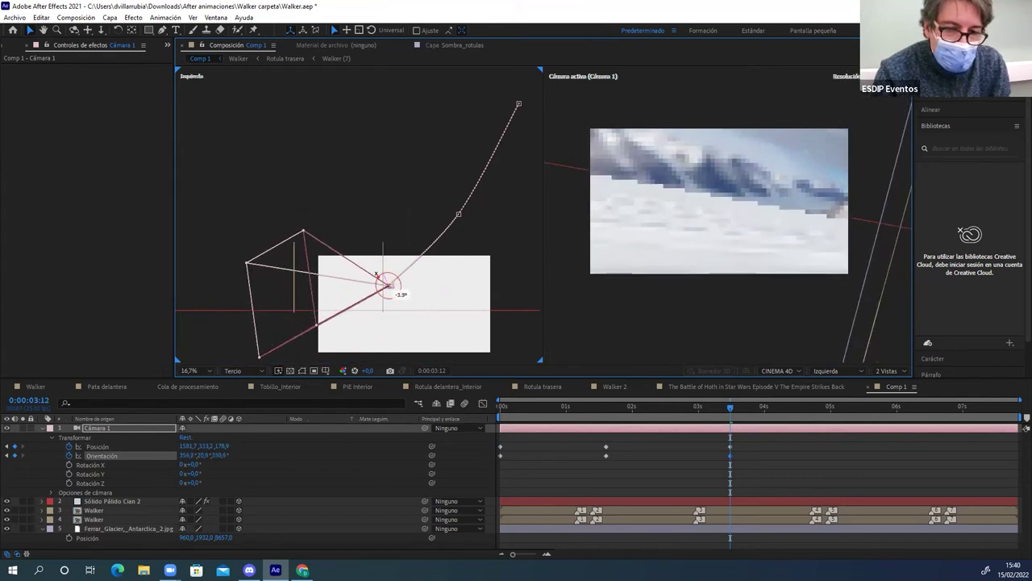
mouse_move(203, 456)
left_mouse_down()
mouse_move(230, 446)
mouse_move(176, 449)
mouse_move(205, 436)
left_mouse_up()
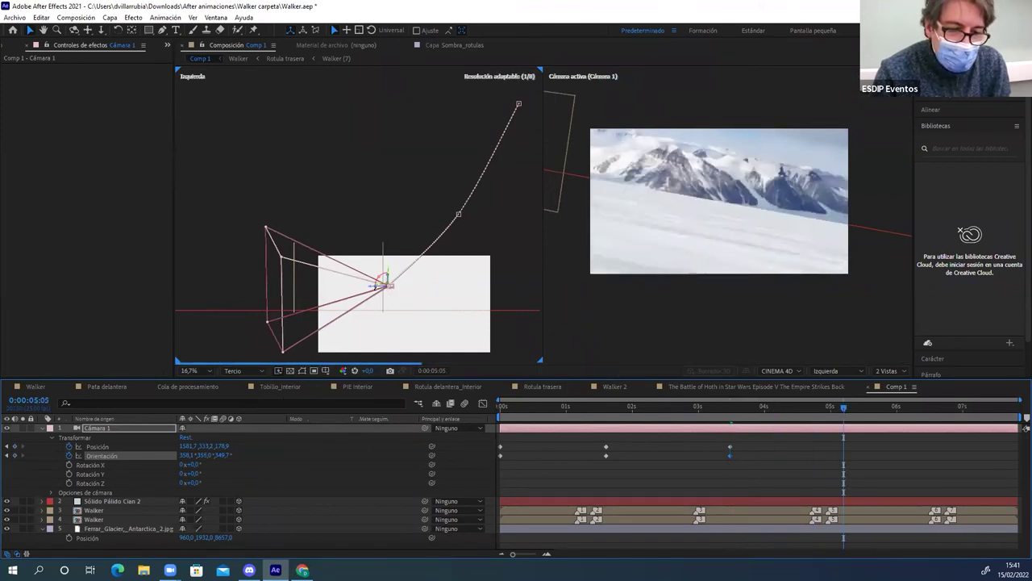
Reposition Cámara 1 at 5:05, then raise it at 7:20 and curve the motion path
left_click_drag(362, 288, 339, 288)
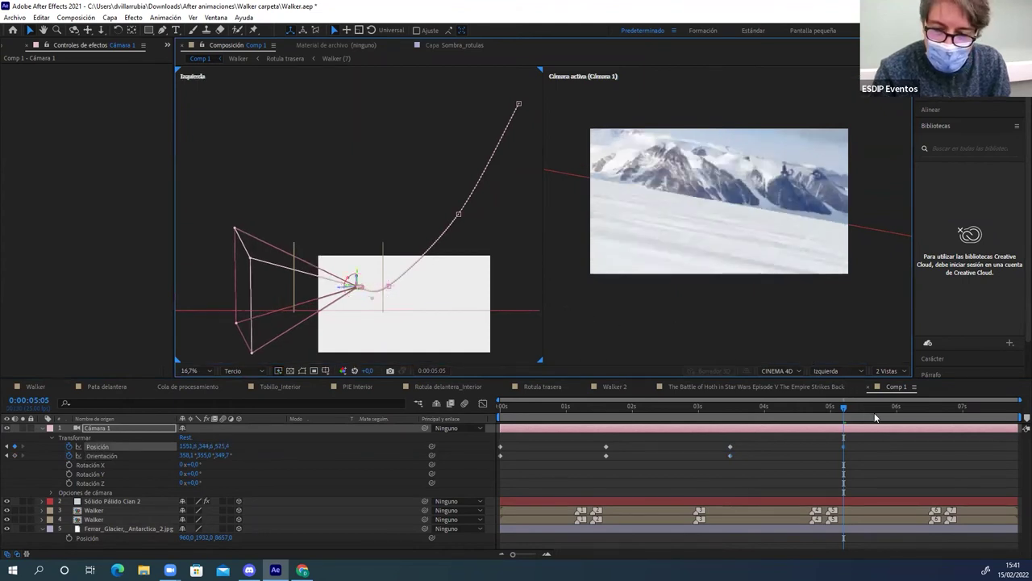
left_click_drag(913, 408, 1016, 405)
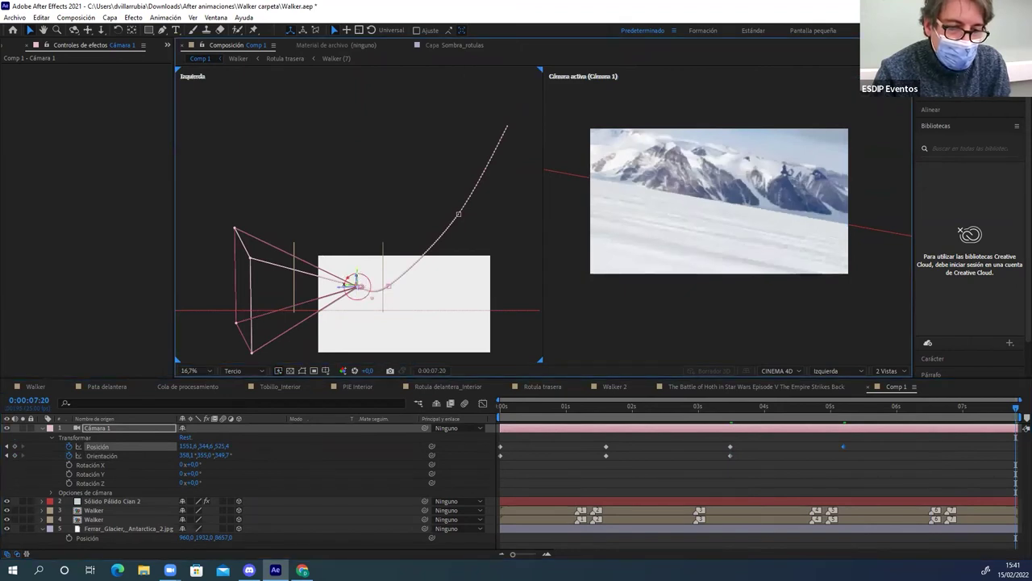
left_click_drag(325, 287, 289, 219)
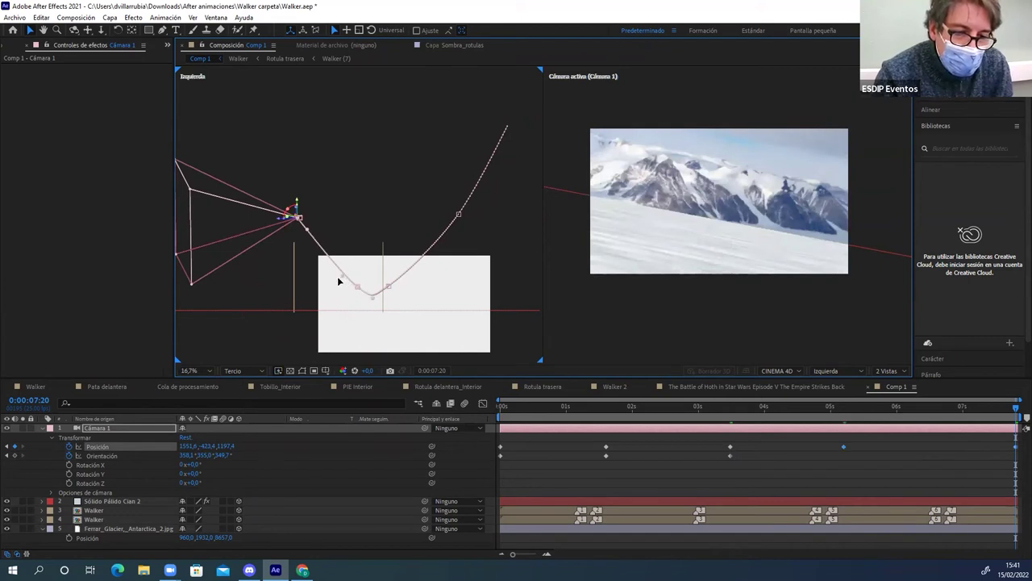
left_click_drag(375, 292, 411, 274)
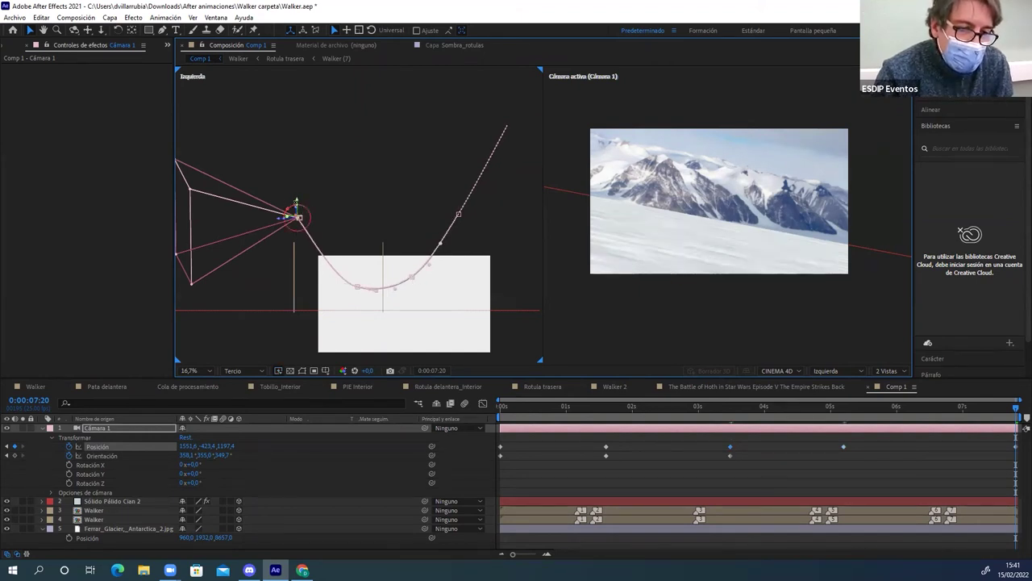
Rotate Cámara 1 at 7:20 onto a wide mountain view, then return to 0:00:05:05
left_click_drag(296, 216, 303, 221)
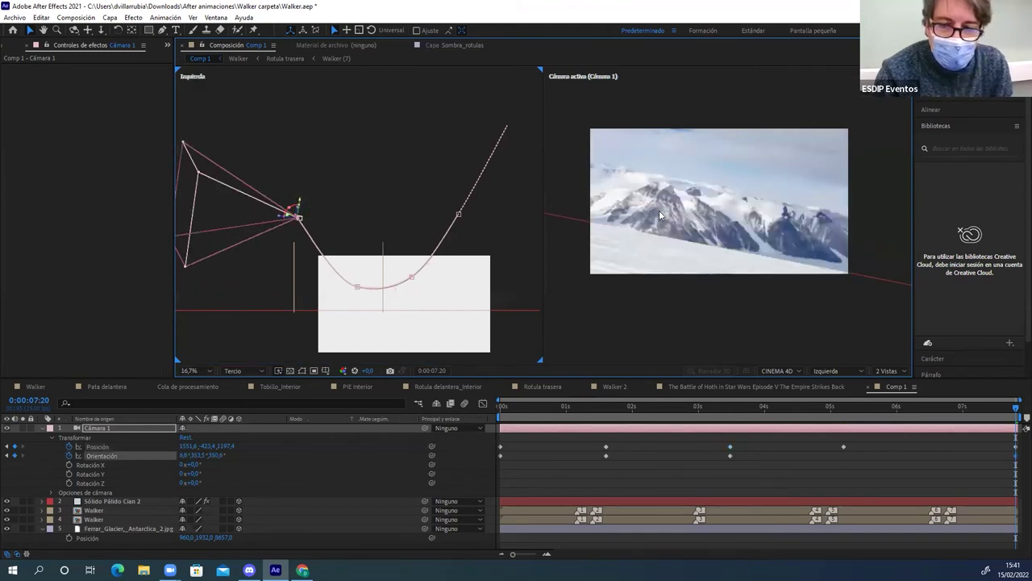
left_click_drag(298, 217, 297, 216)
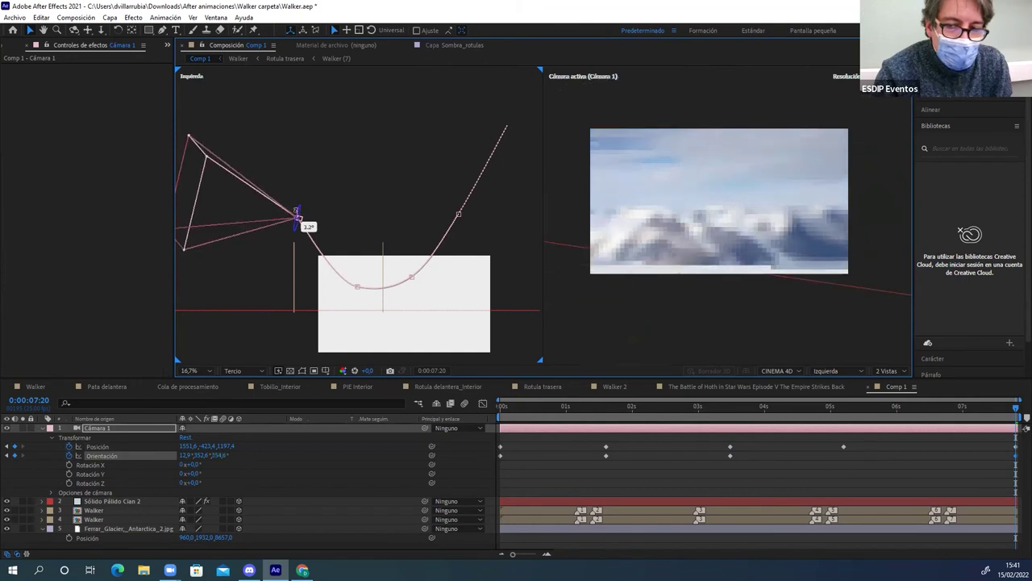
left_click_drag(297, 215, 297, 215)
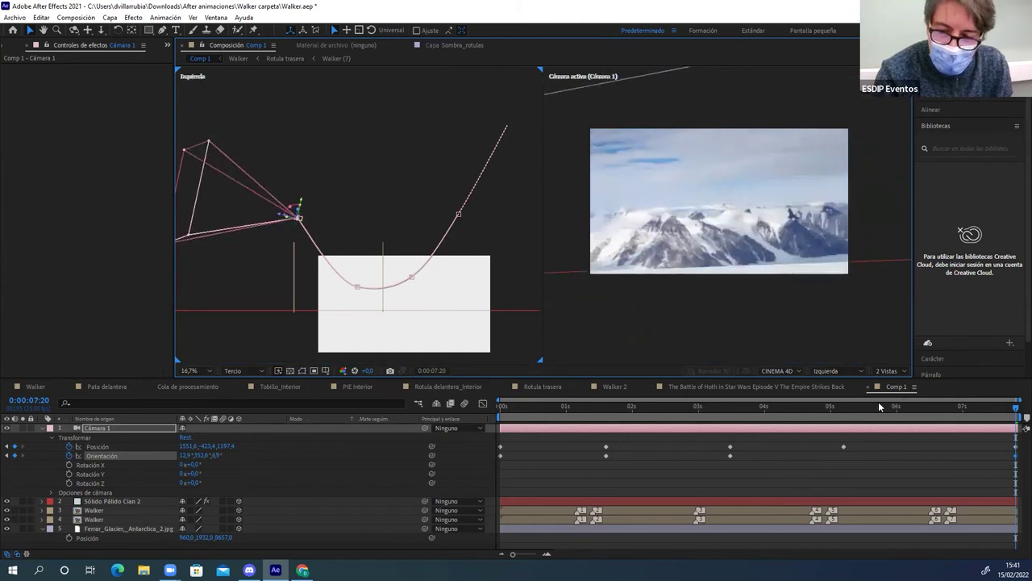
left_click_drag(867, 410, 844, 410)
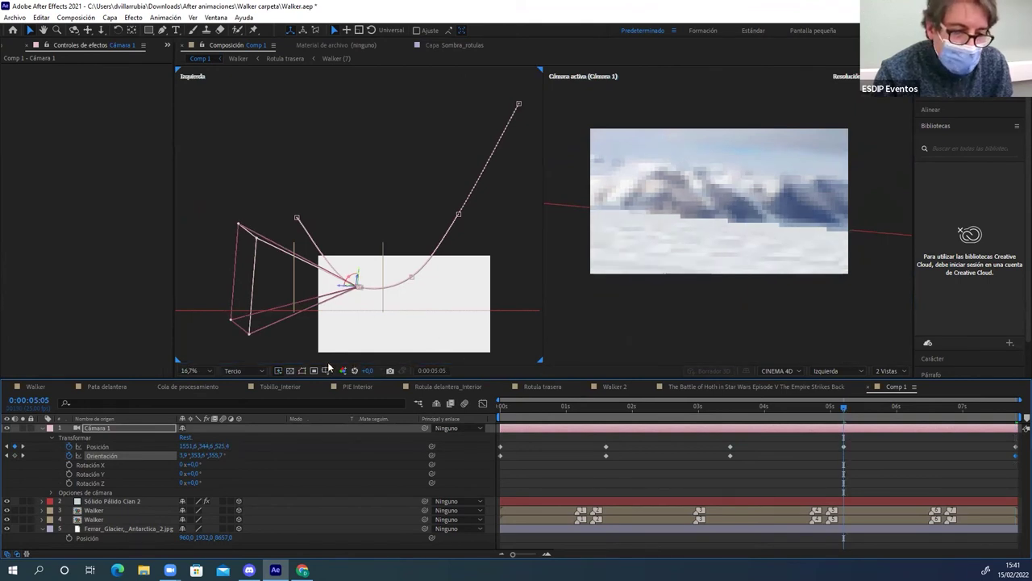
Switch the left viewer's 3D view to Front
left_click(826, 363)
left_click(827, 372)
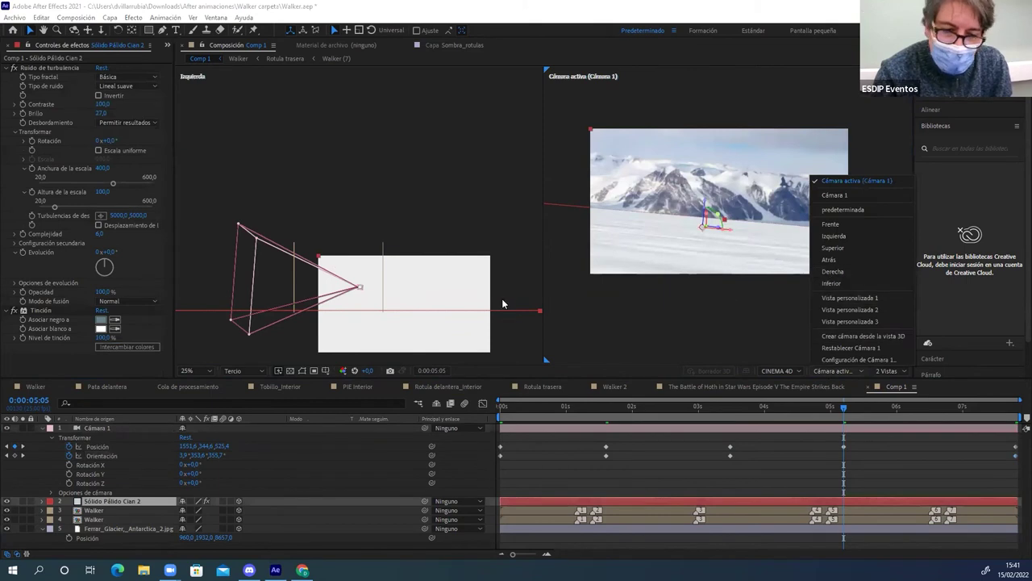
left_click(542, 247)
left_click(841, 372)
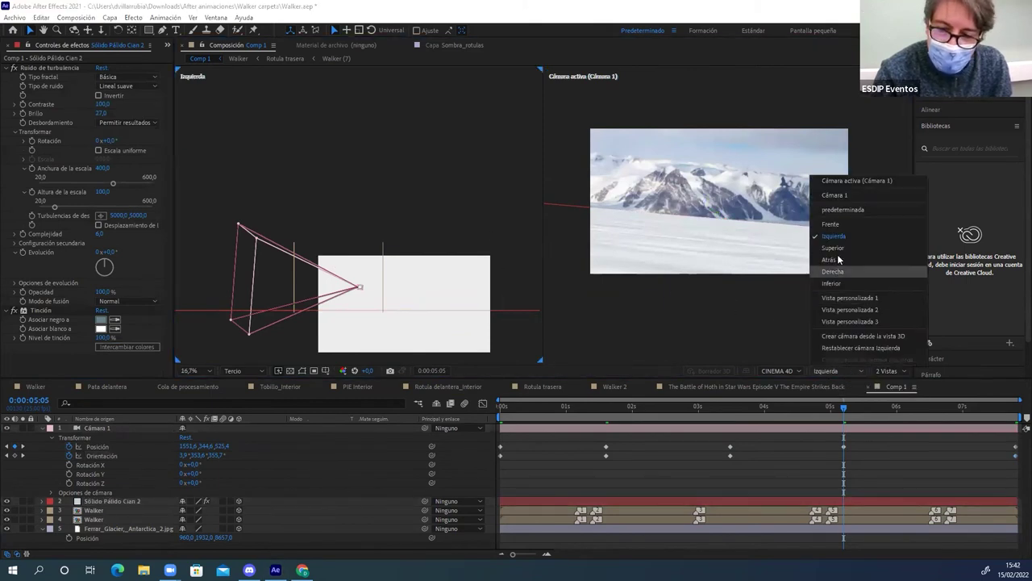
left_click(839, 230)
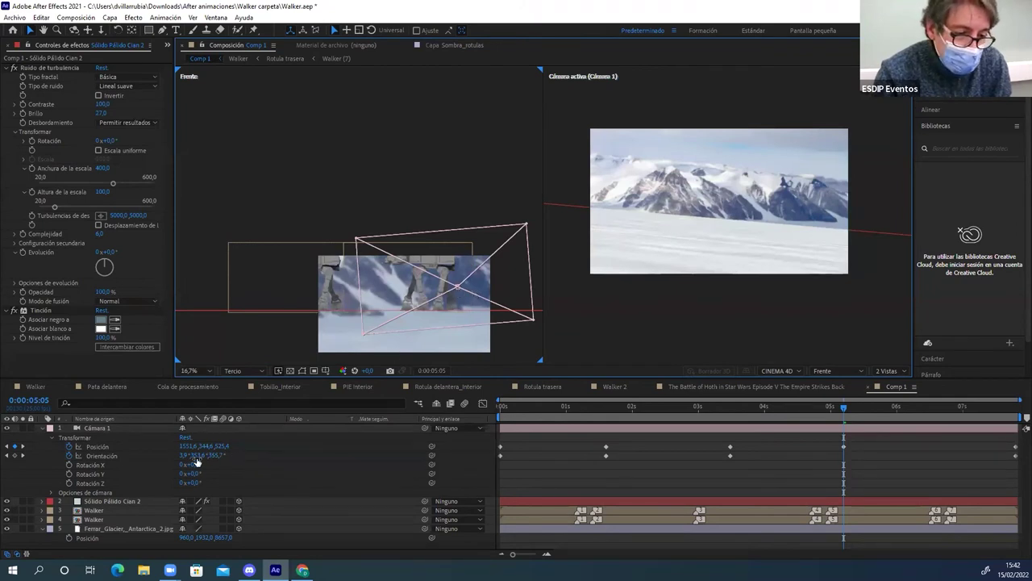
At 5:05, adjust Cámara 1's Orientation and shift Position X left to frame the walker's legs
left_click_drag(196, 453, 187, 452)
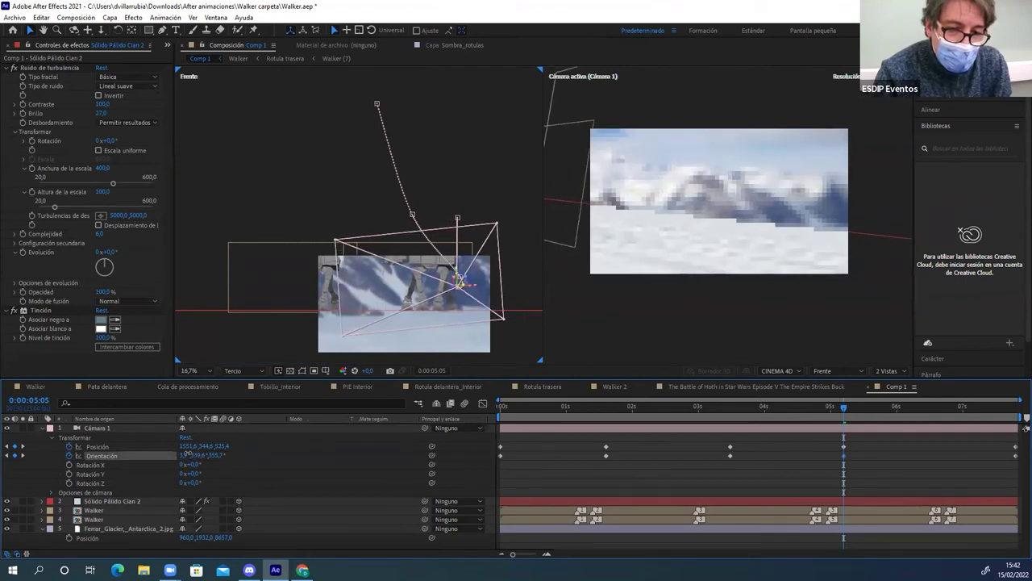
left_click(395, 288)
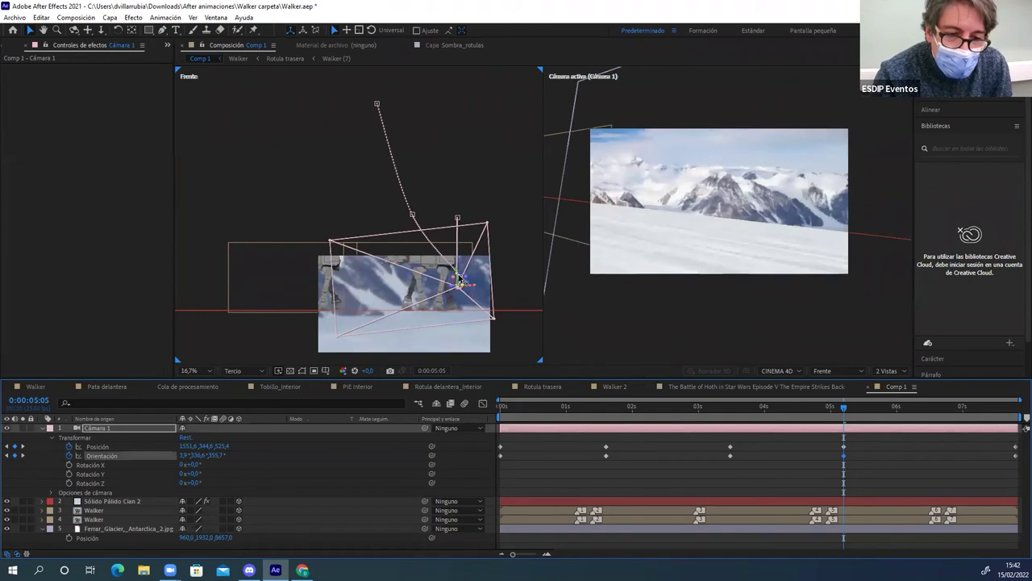
left_click_drag(457, 277, 462, 283)
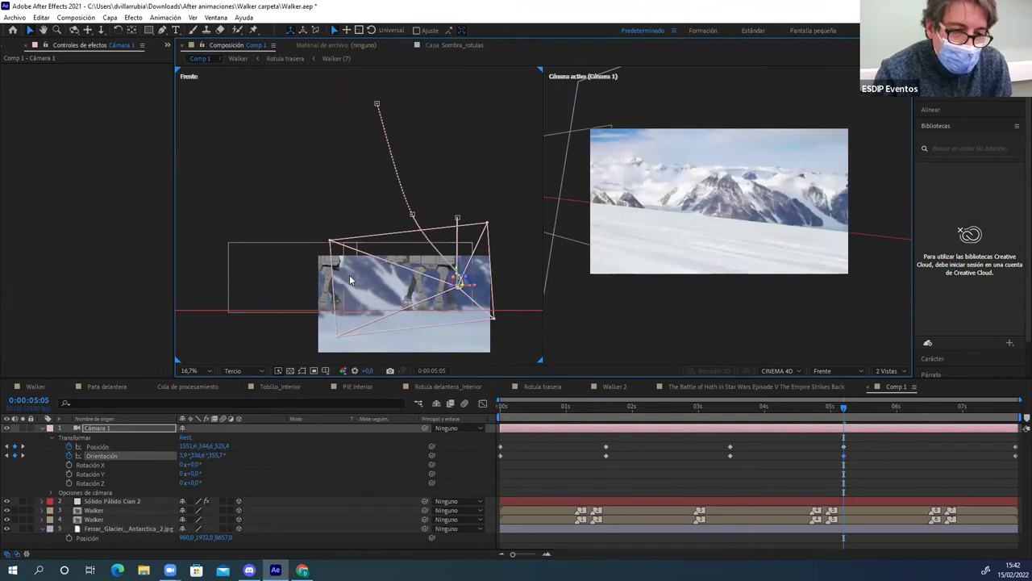
left_click_drag(206, 447, 121, 448)
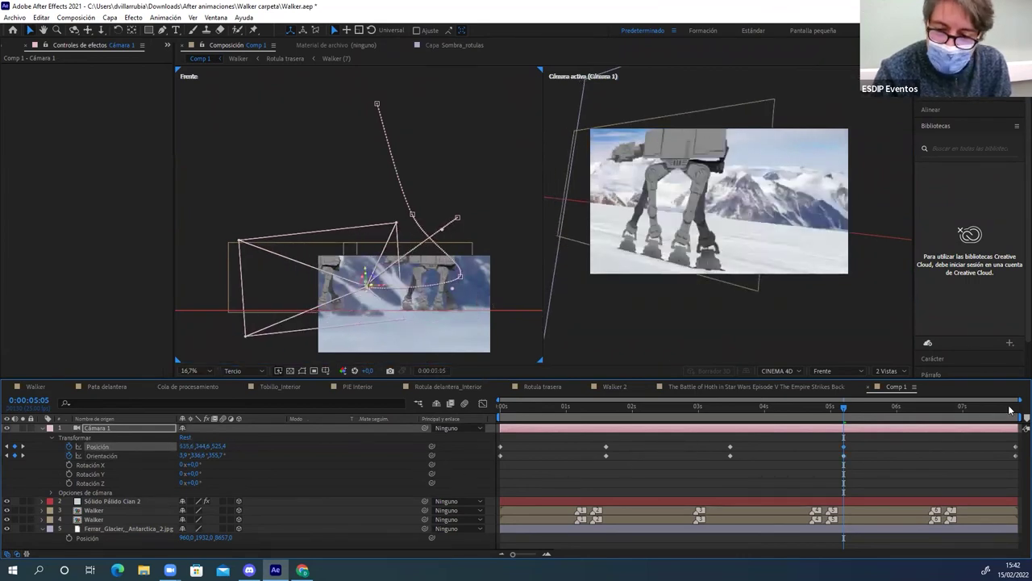
left_click(1009, 410)
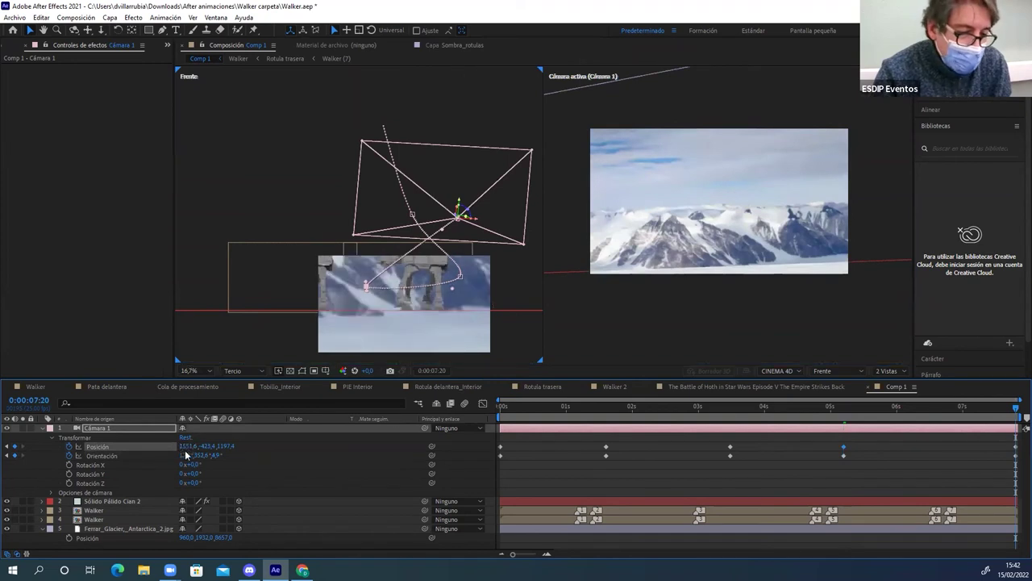
At 7:20, slide Cámara 1's Position X to 91.6 and reshape the motion path near 5:05
left_click_drag(142, 446, 81, 446)
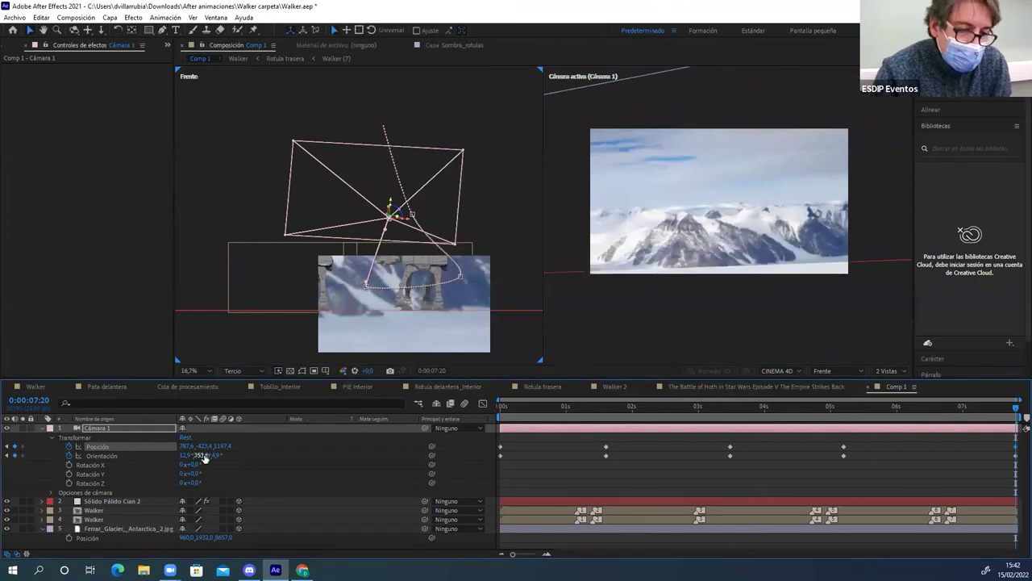
left_click_drag(383, 214, 328, 216)
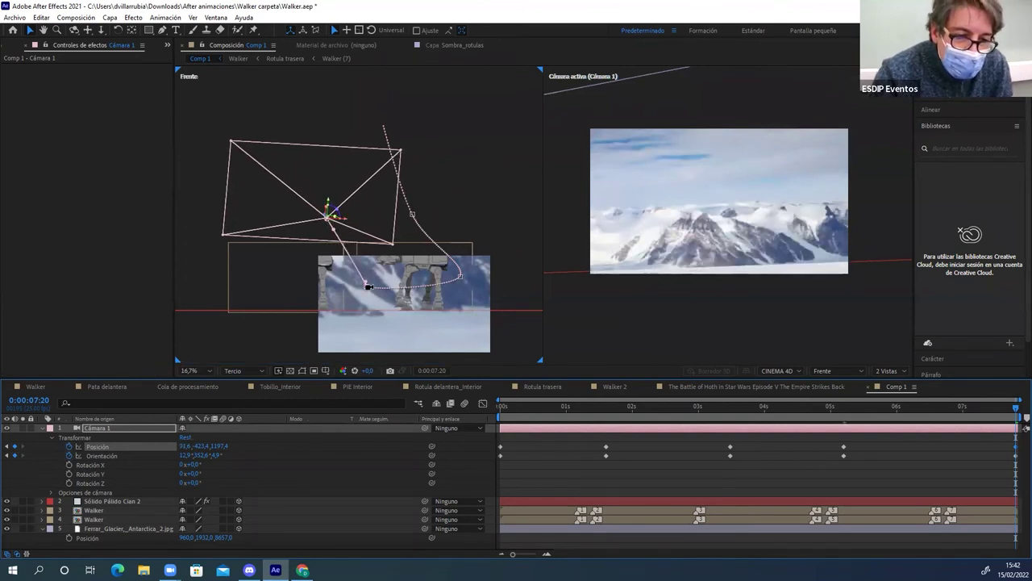
left_click(365, 285)
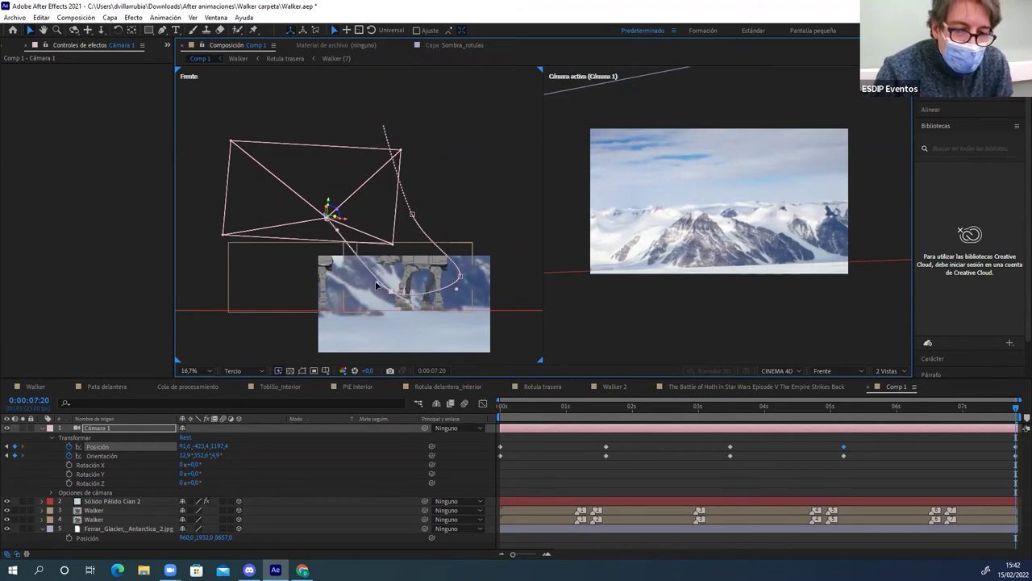
mouse_move(374, 281)
left_mouse_down()
mouse_move(365, 289)
mouse_move(363, 276)
left_mouse_up()
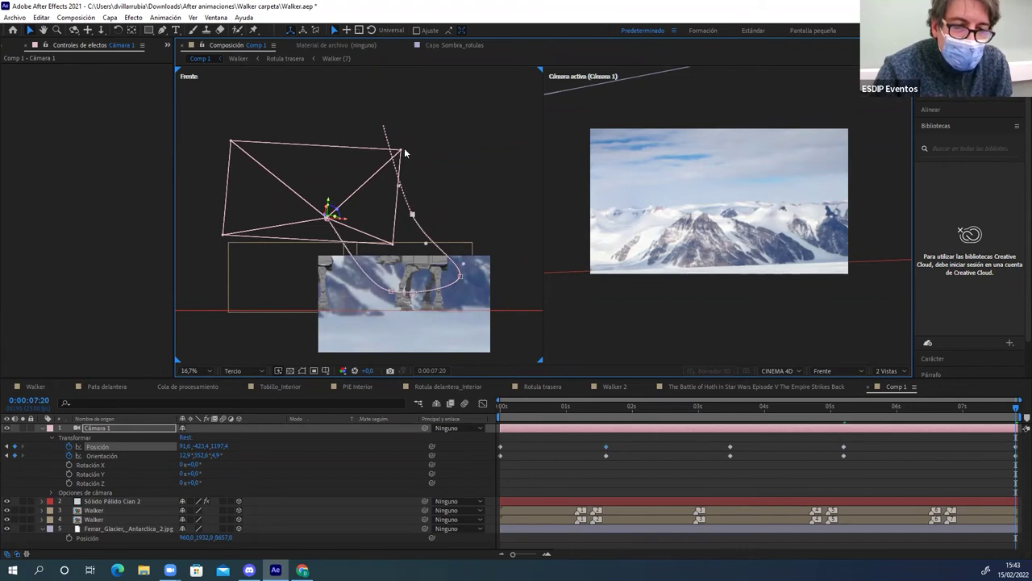
key("period")
key("period")
Adjust Cámara 1's pose at 0:00:01:14 in the Frente view and preview the camera move
key("comma")
key("comma")
key("comma")
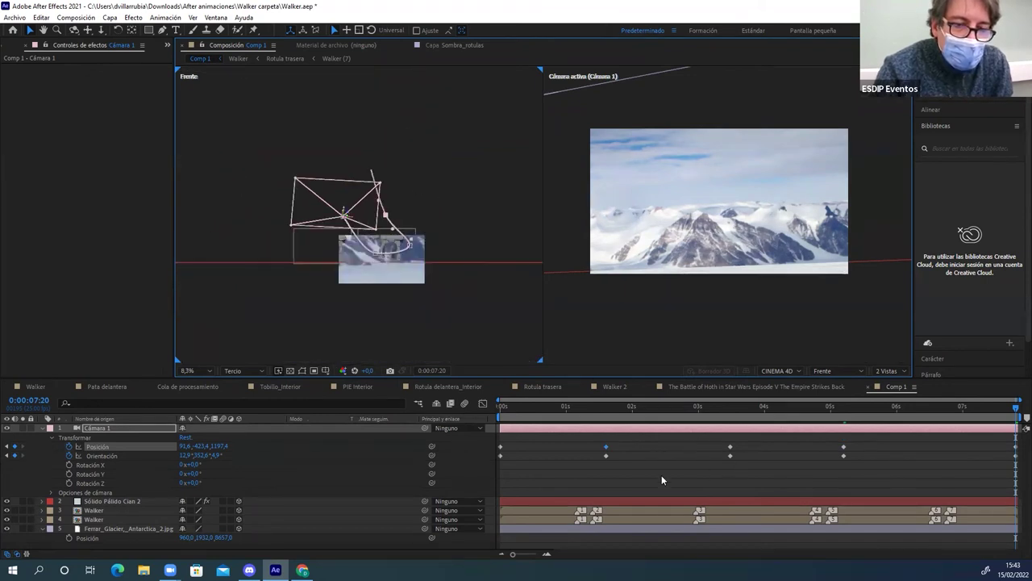
left_click(604, 405)
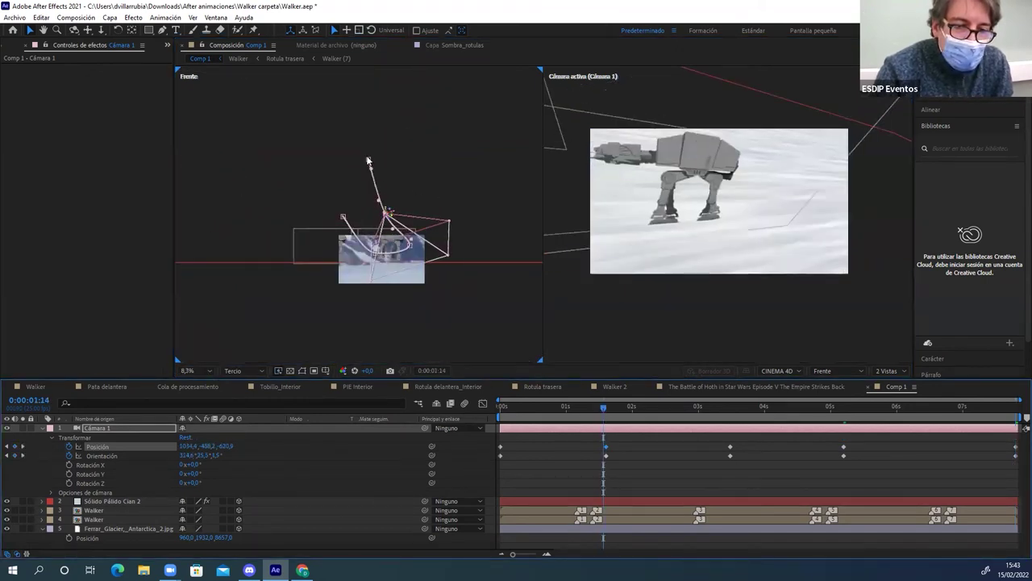
left_click_drag(369, 166, 377, 178)
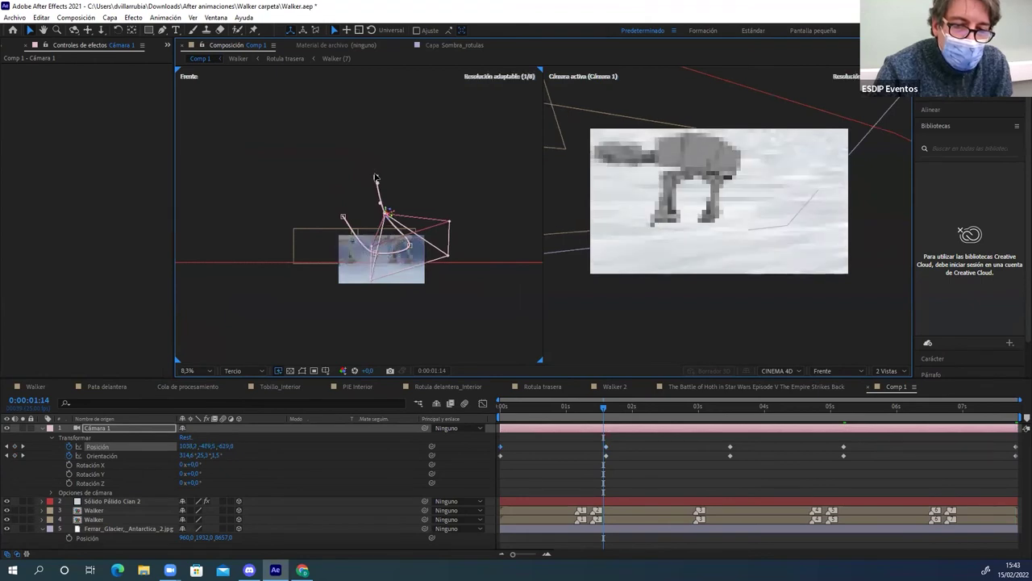
key("space")
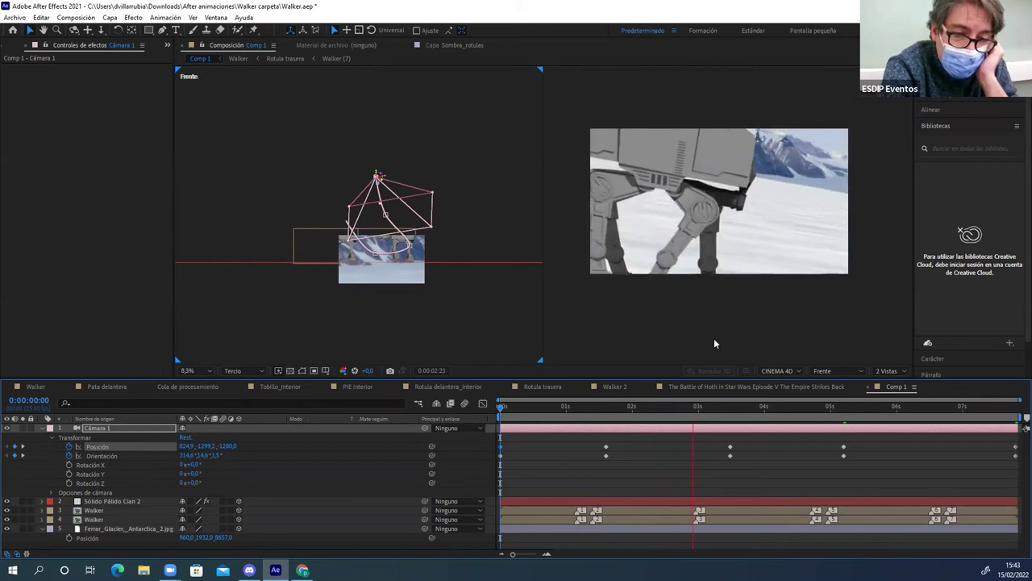
At 0:00:03:12, move Cámara 1 to Position 1230.9, 284.9, -210.1 to frame the walker's legs
left_click(718, 409)
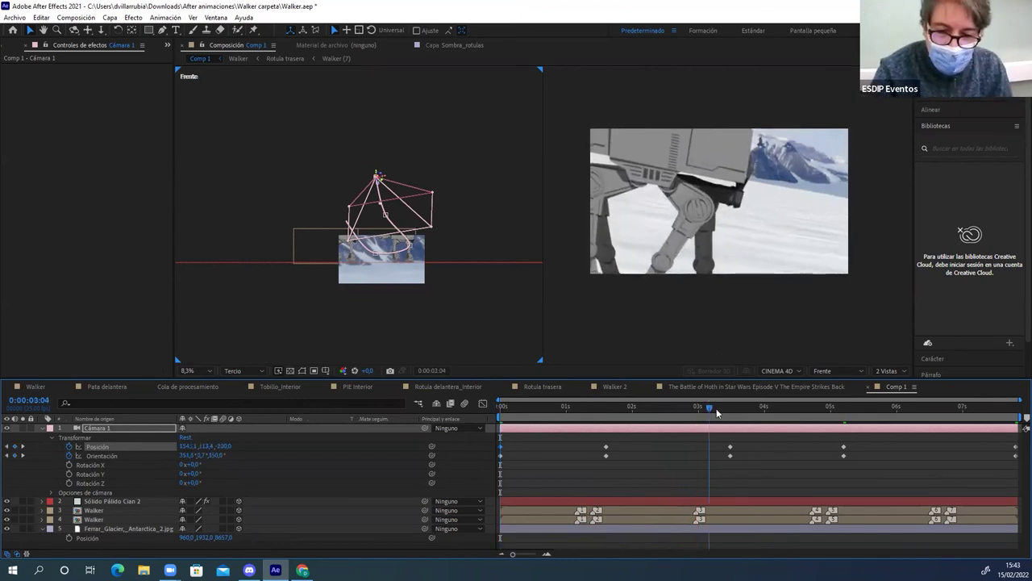
left_click_drag(720, 411, 730, 410)
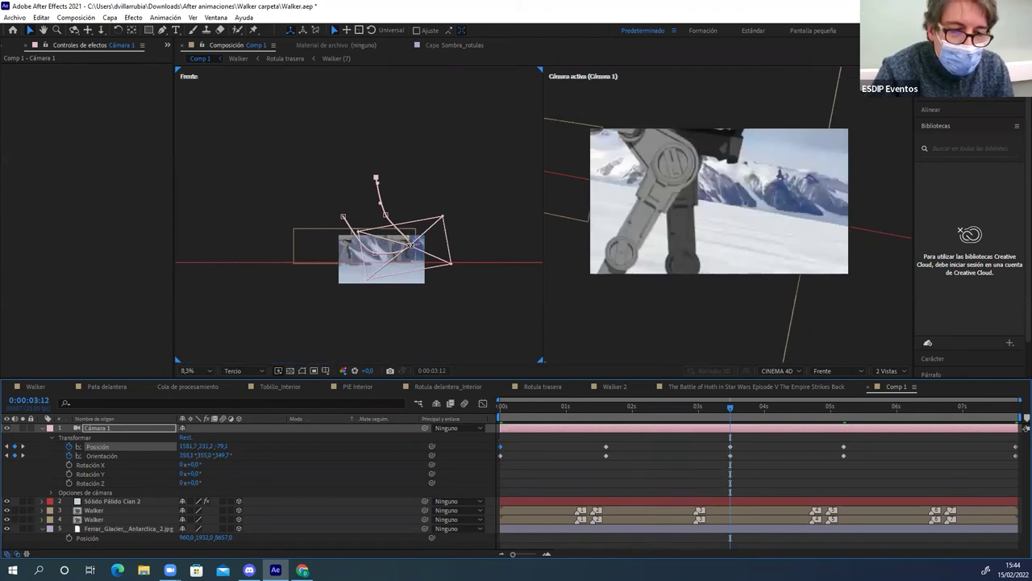
left_click_drag(410, 245, 397, 244)
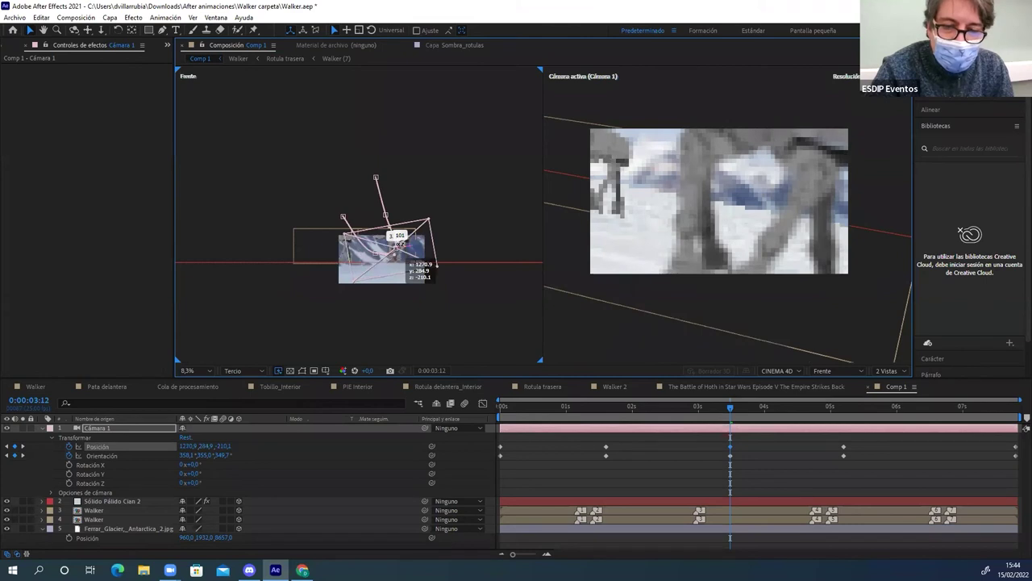
left_click(661, 406)
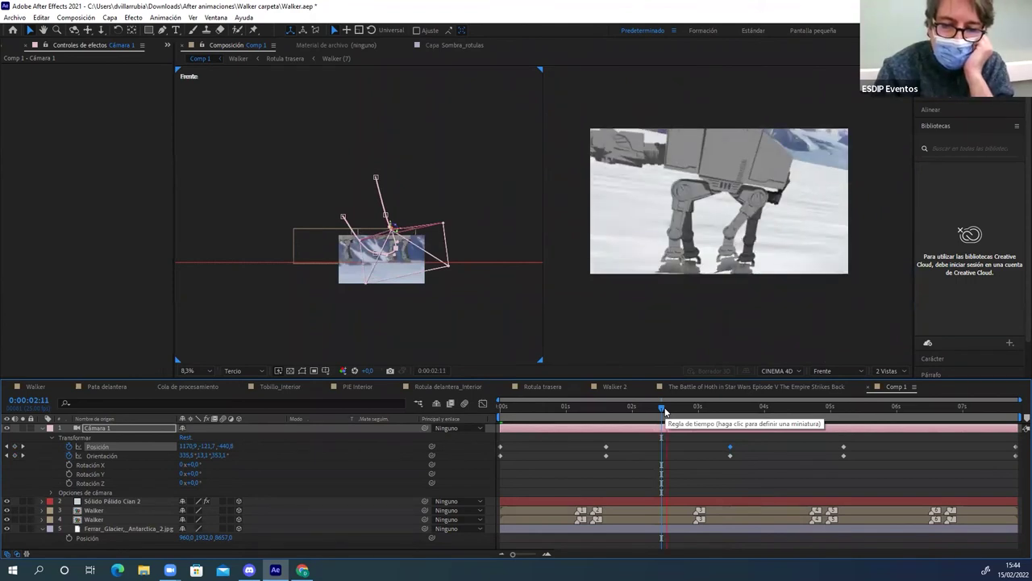
key("space")
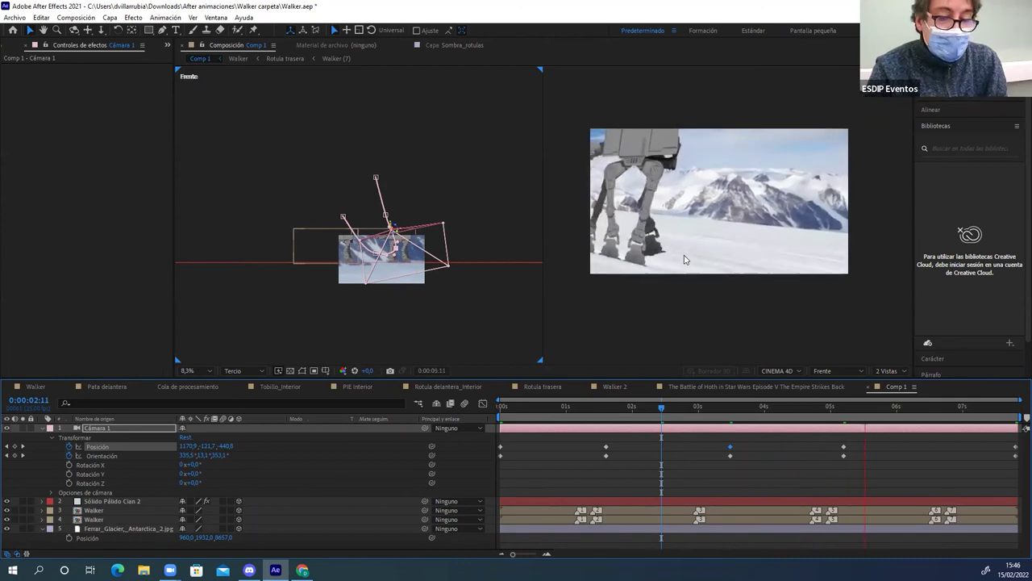
key("space")
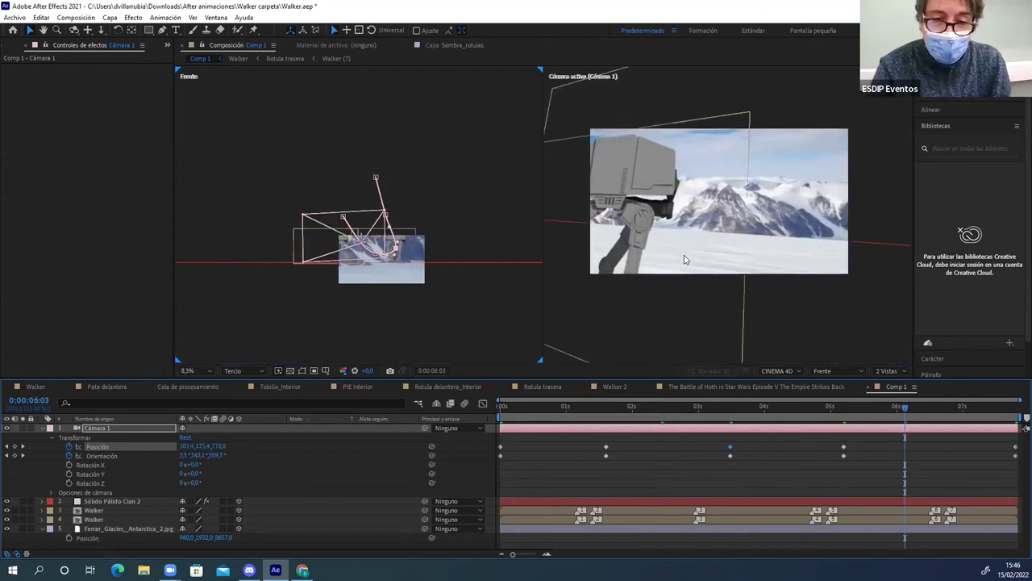
left_click_drag(630, 412, 607, 413)
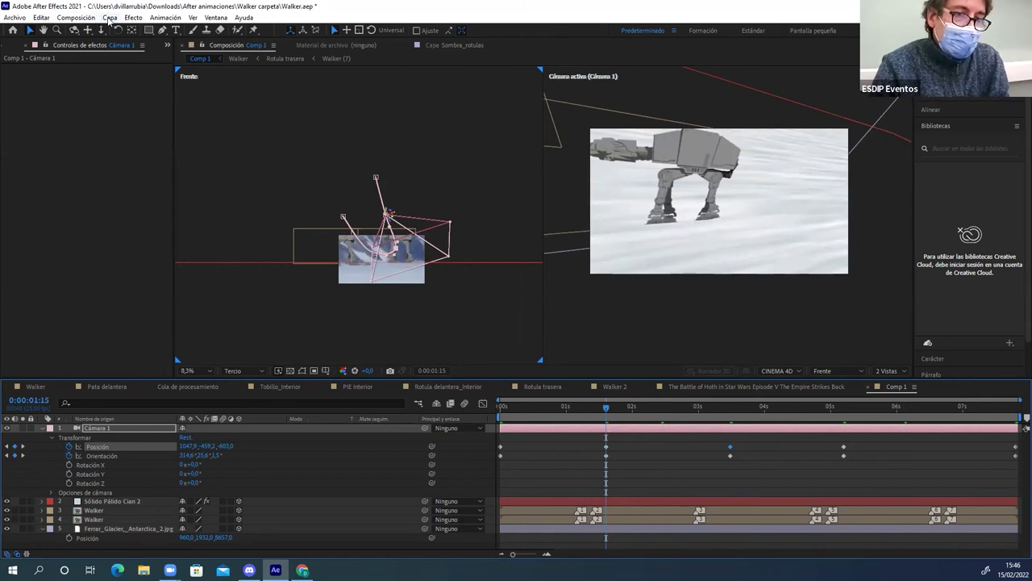
Add Luz Paralelo 1, a Paralelo light with Difuminación Ninguno and Proyecta sombras on
left_click(109, 19)
mouse_move(121, 30)
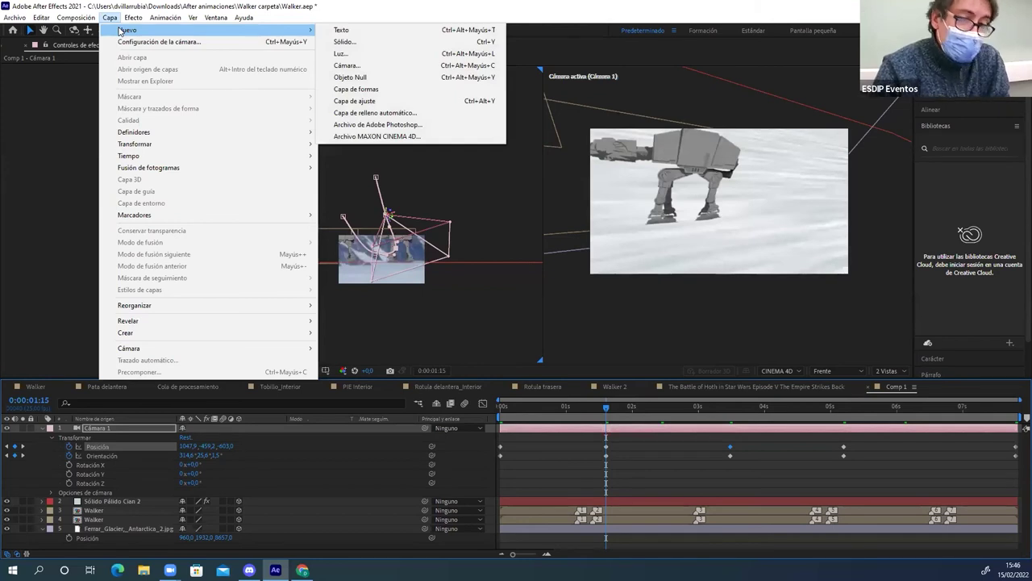
left_click(355, 53)
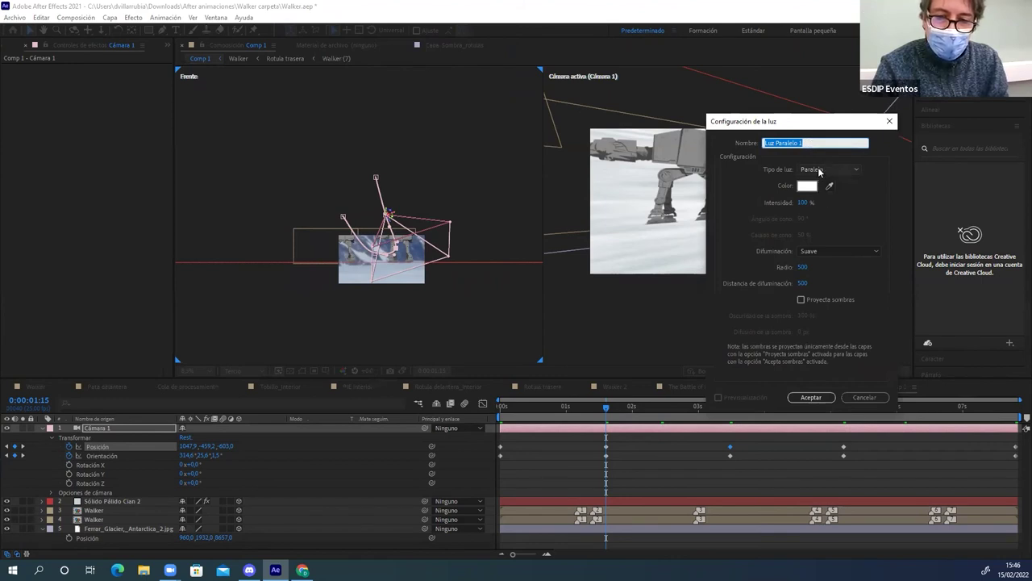
left_click(819, 170)
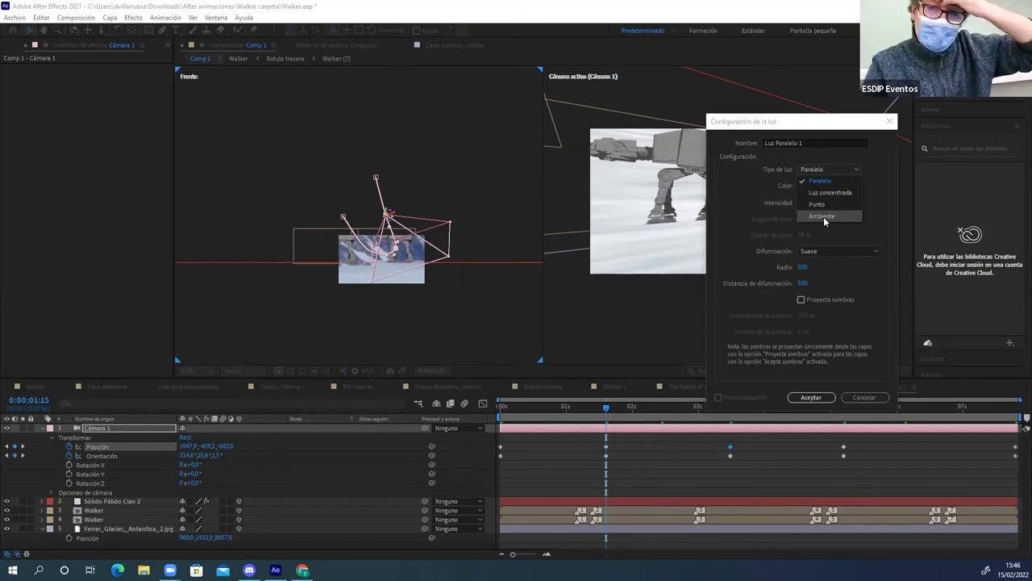
left_click(817, 184)
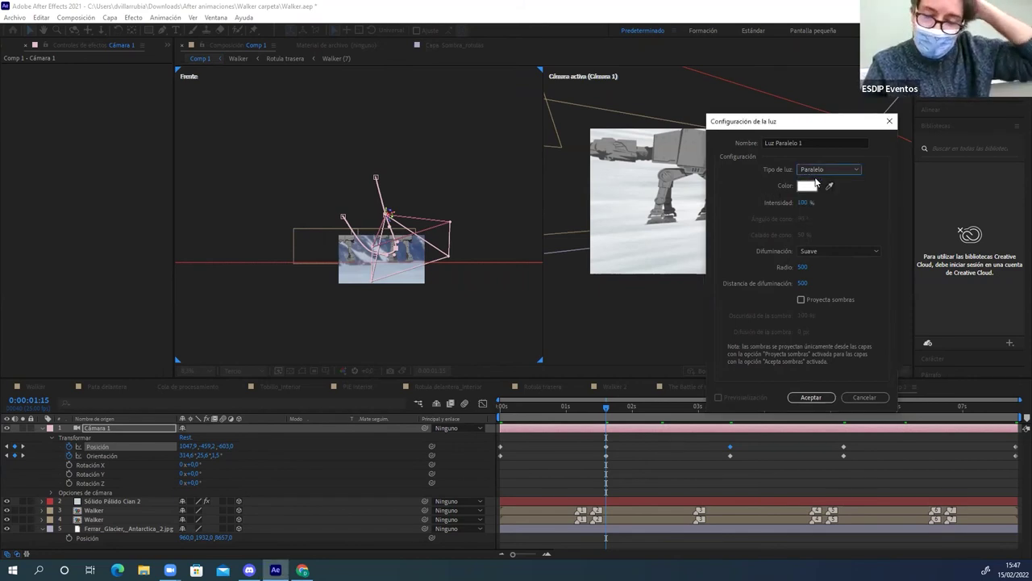
left_click(812, 249)
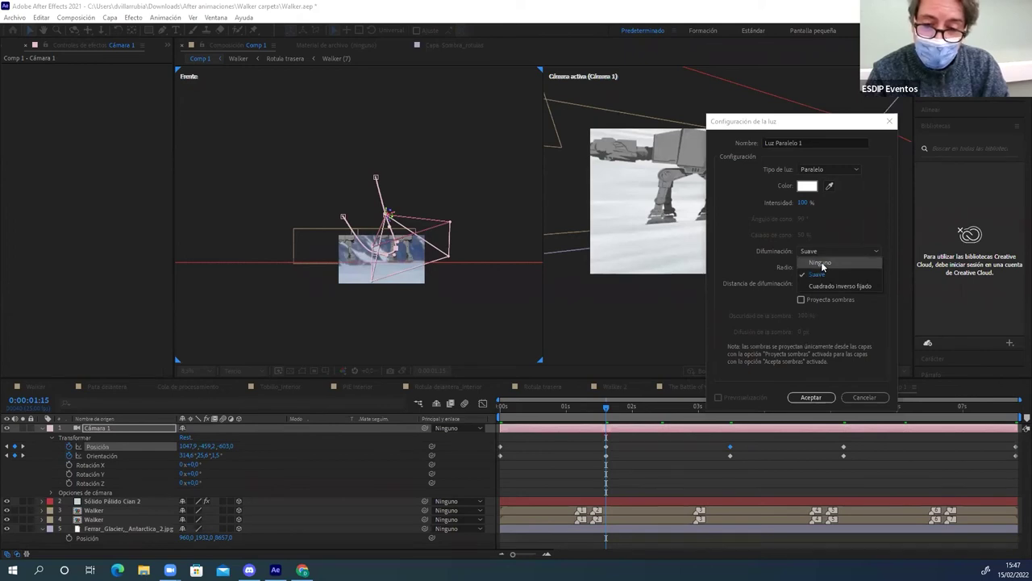
left_click(820, 263)
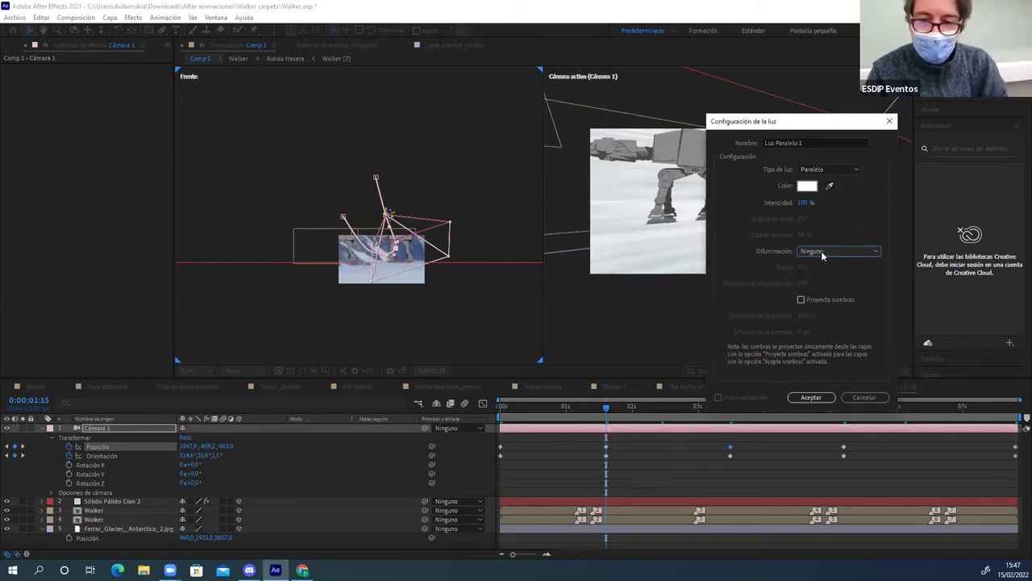
left_click(800, 299)
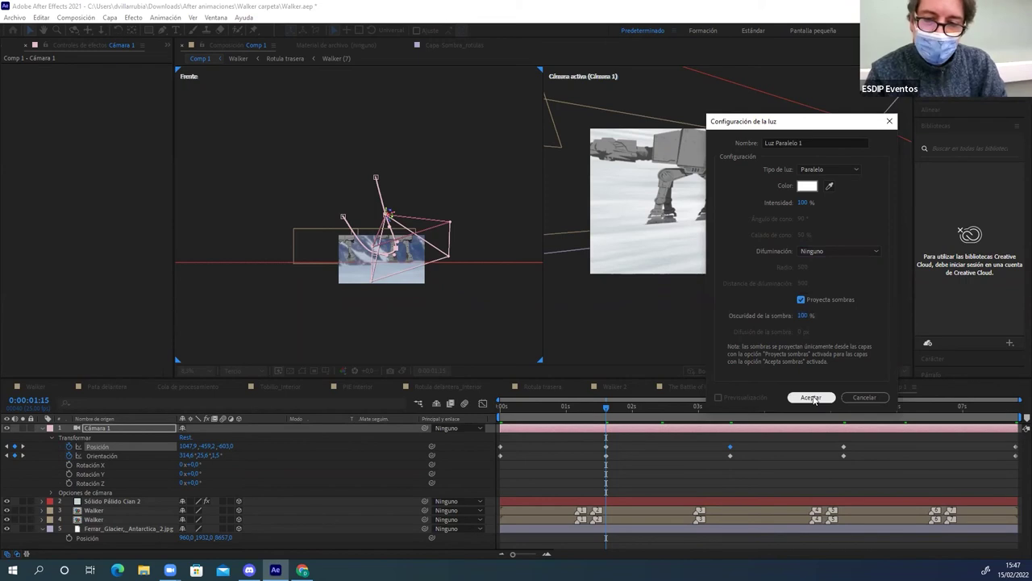
left_click(811, 397)
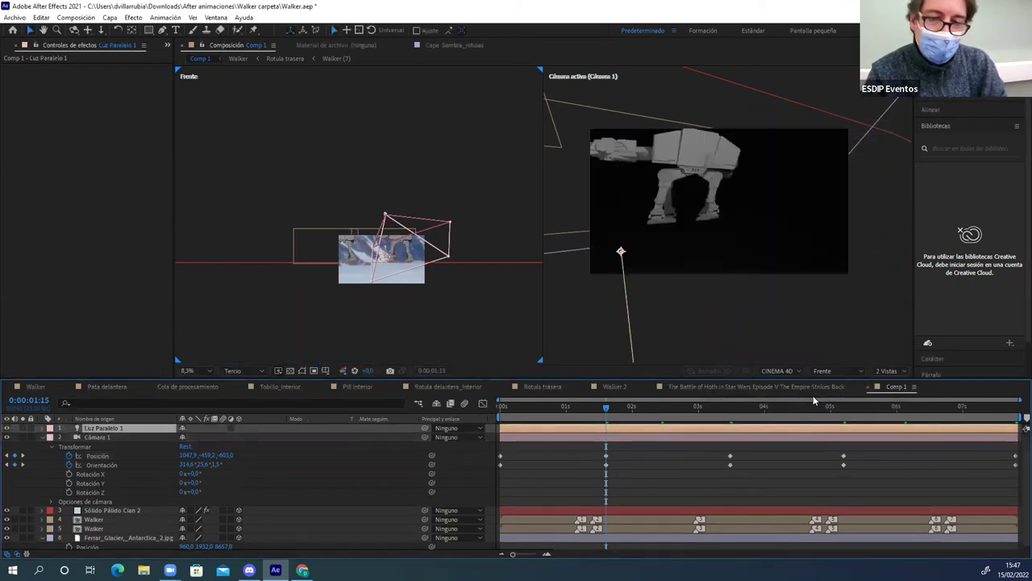
Switch the left viewer to Vista personalizada 1 and orbit it to a new angle
scroll(343, 248, "down", 2)
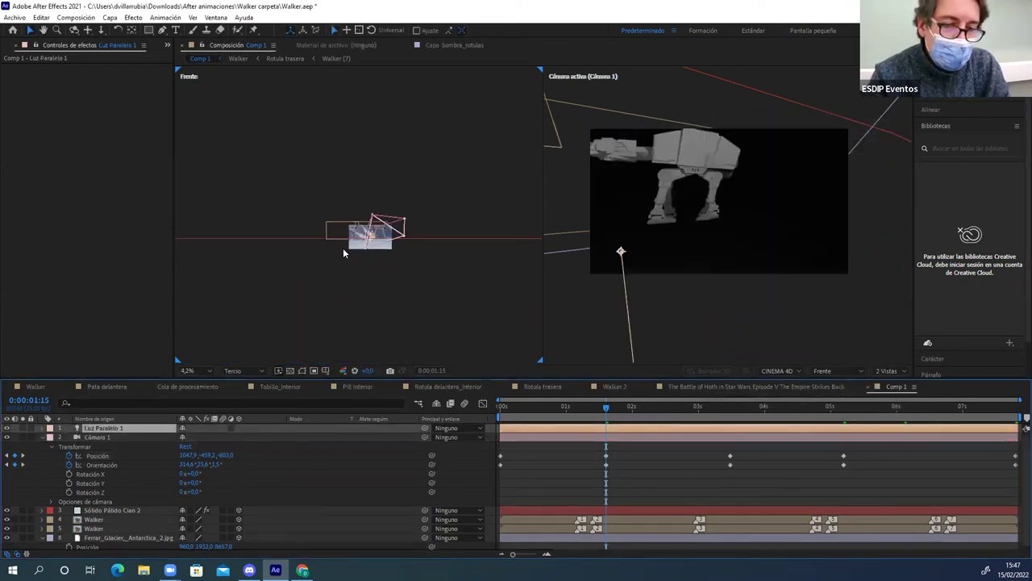
scroll(343, 248, "down", 2)
scroll(345, 254, "up", 2)
scroll(344, 254, "up", 2)
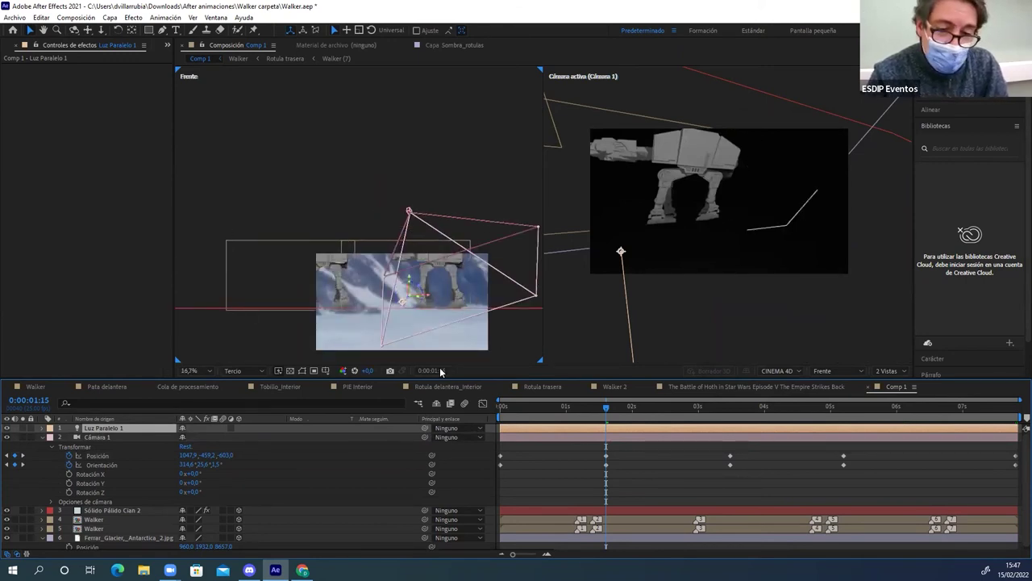
left_click(824, 370)
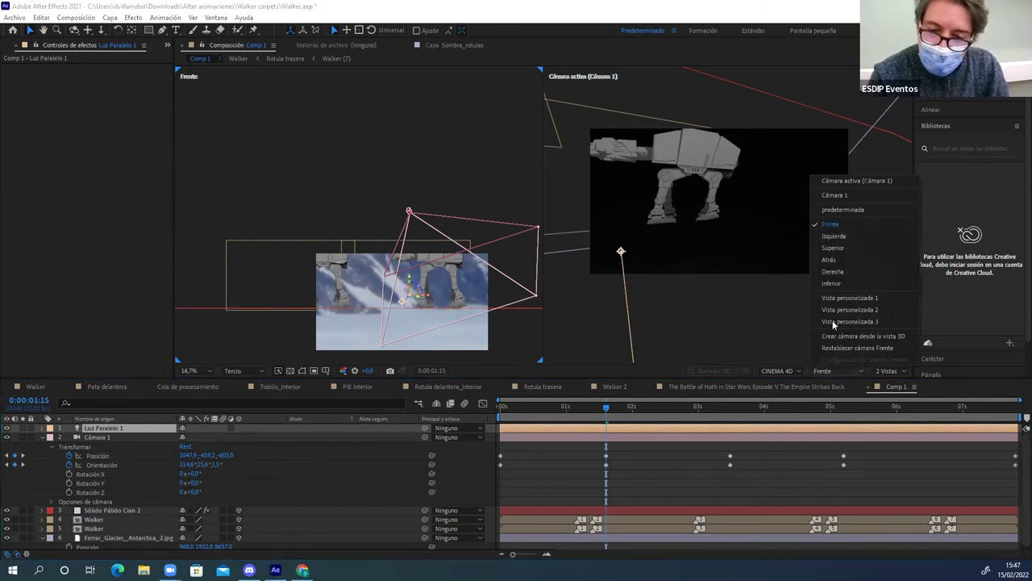
left_click(838, 303)
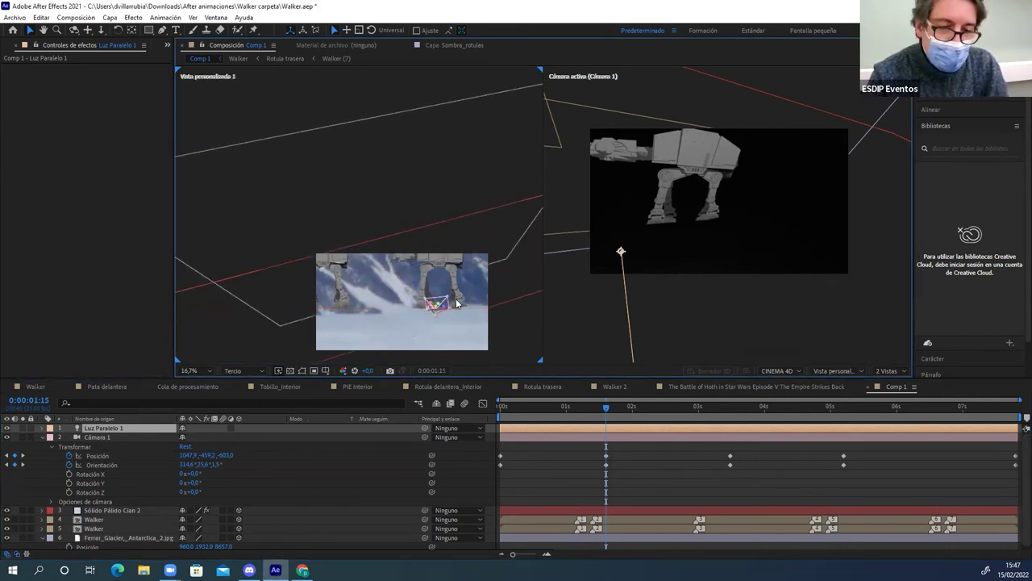
key("c")
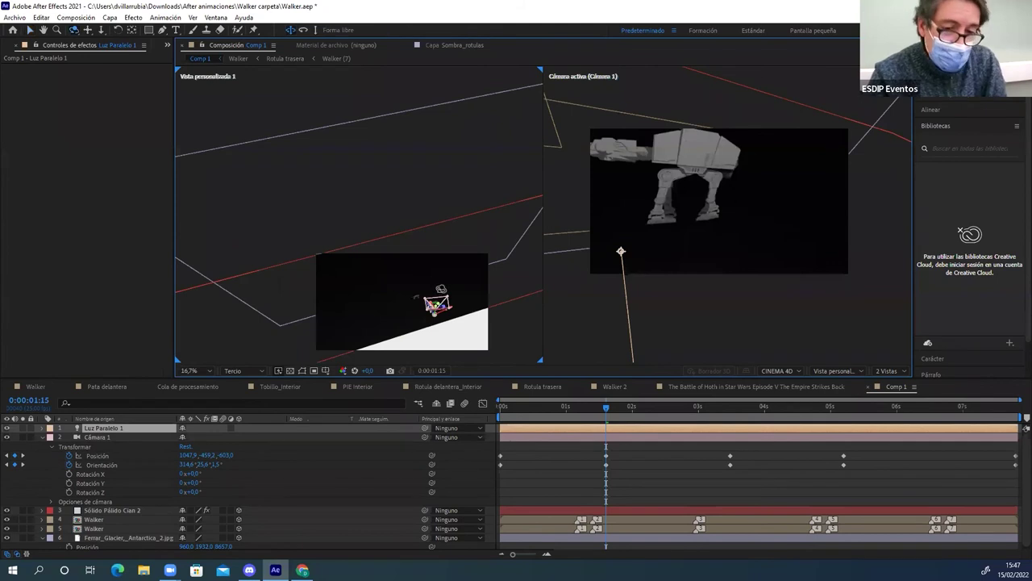
left_click_drag(420, 300, 733, 153)
left_click_drag(448, 270, 456, 268)
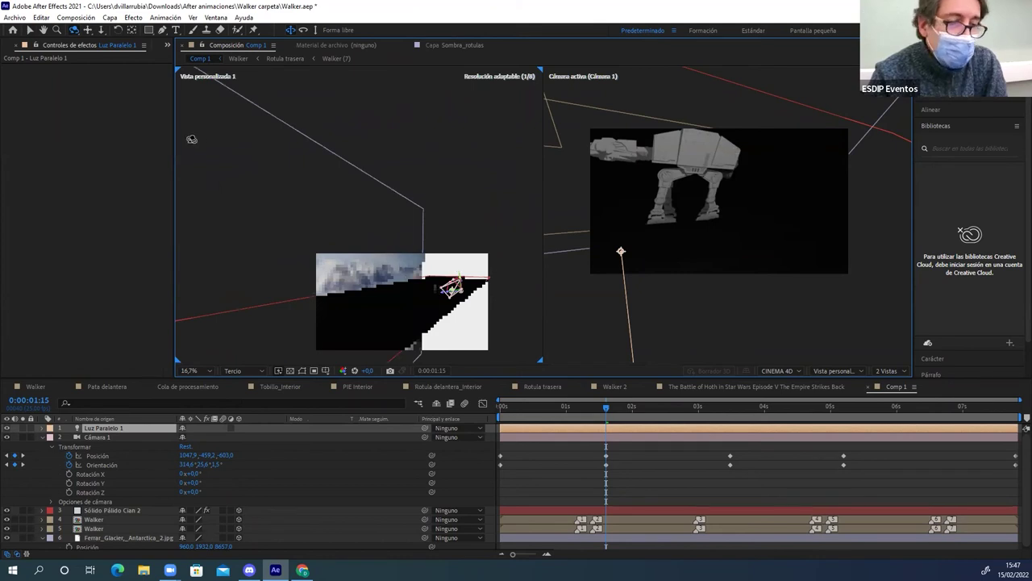
Drag the light up and across so the walker becomes a dark silhouette against the snow
key("v")
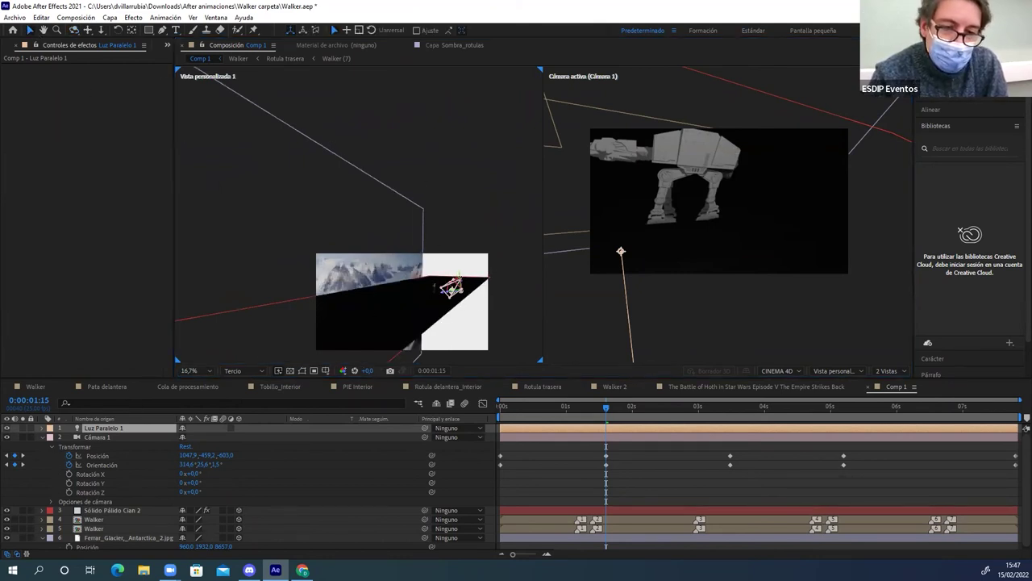
left_click_drag(457, 274, 460, 250)
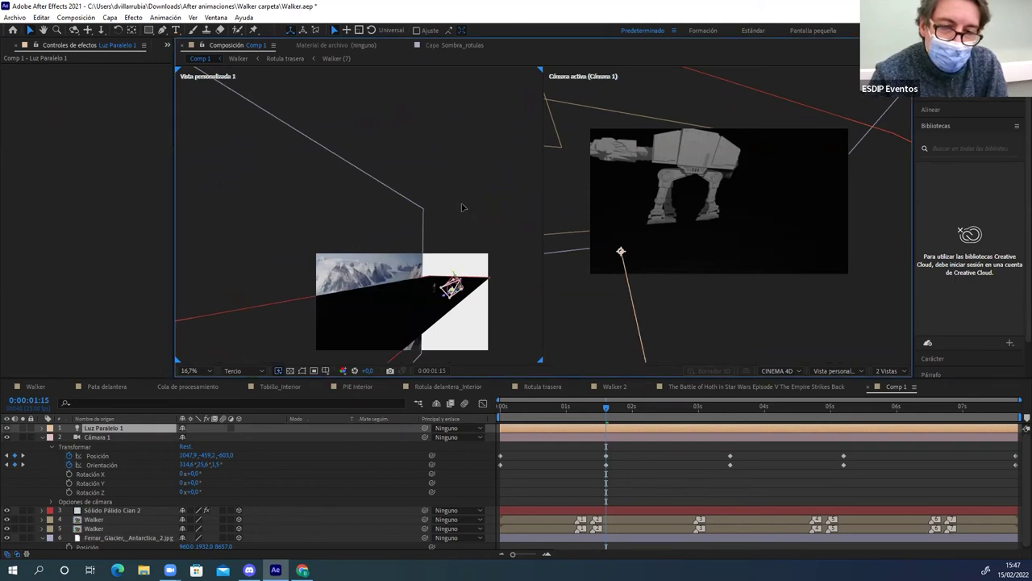
left_click_drag(462, 207, 458, 207)
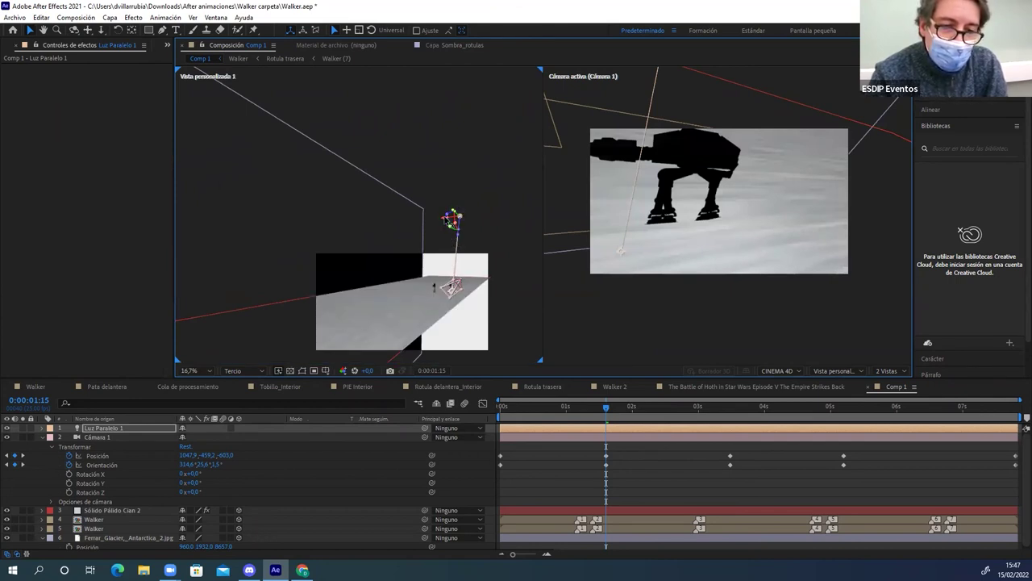
left_click_drag(453, 218, 504, 210)
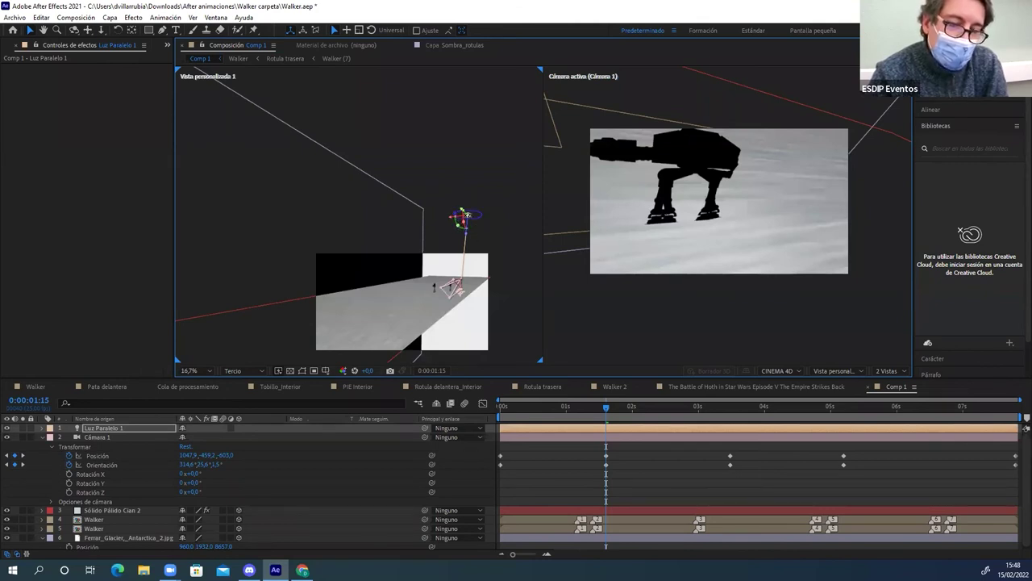
key("period")
key("period")
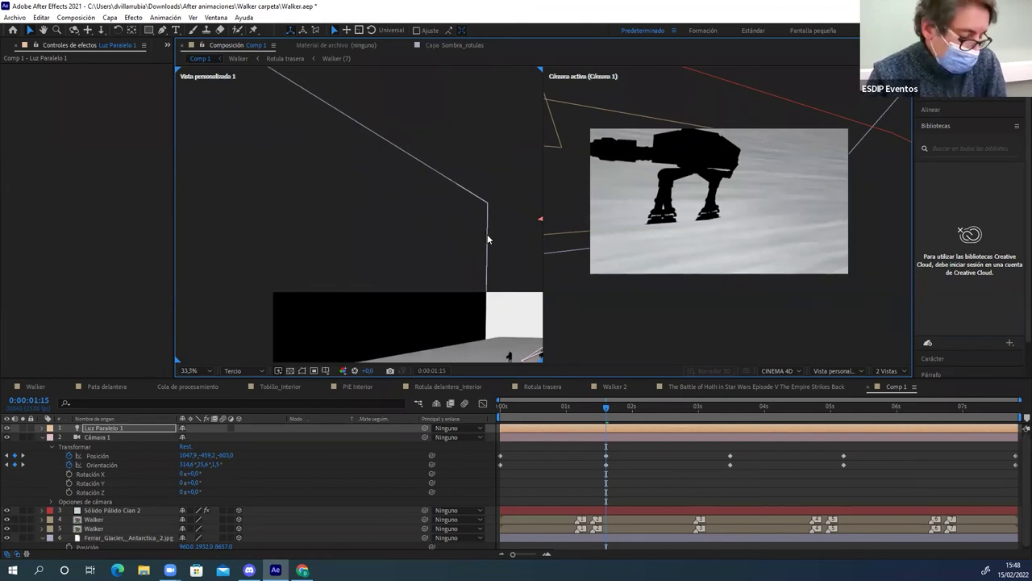
left_click_drag(487, 238, 432, 233)
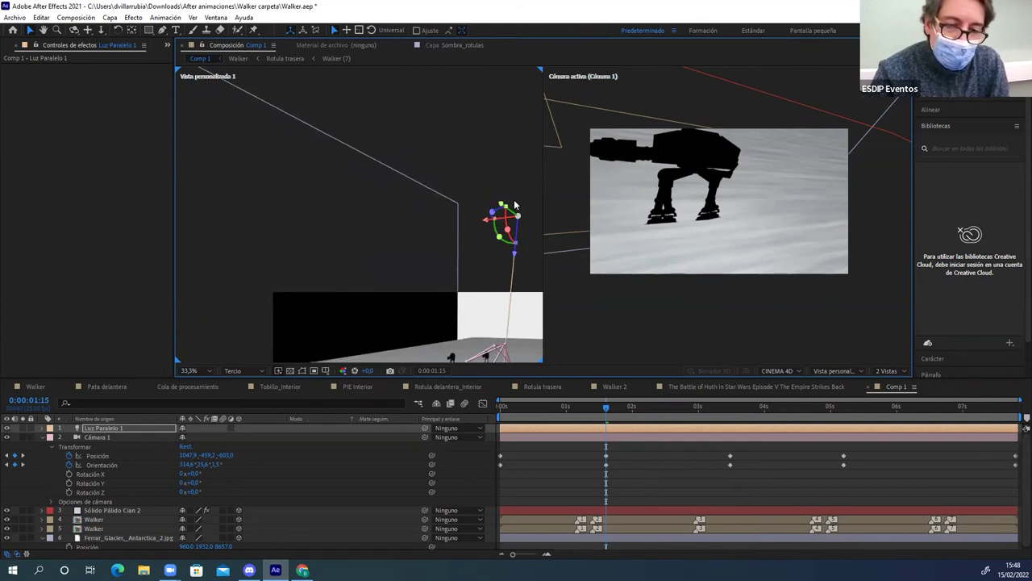
Shift Luz Paralelo 1's point of interest Z from -464,7 to -11,7
left_click(42, 428)
left_click(51, 437)
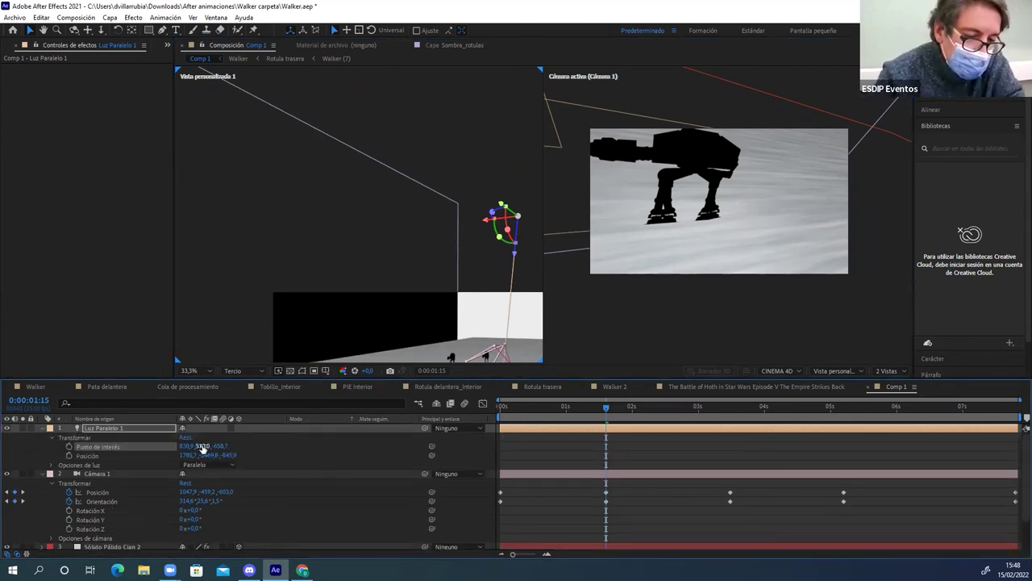
left_click_drag(217, 446, 337, 438)
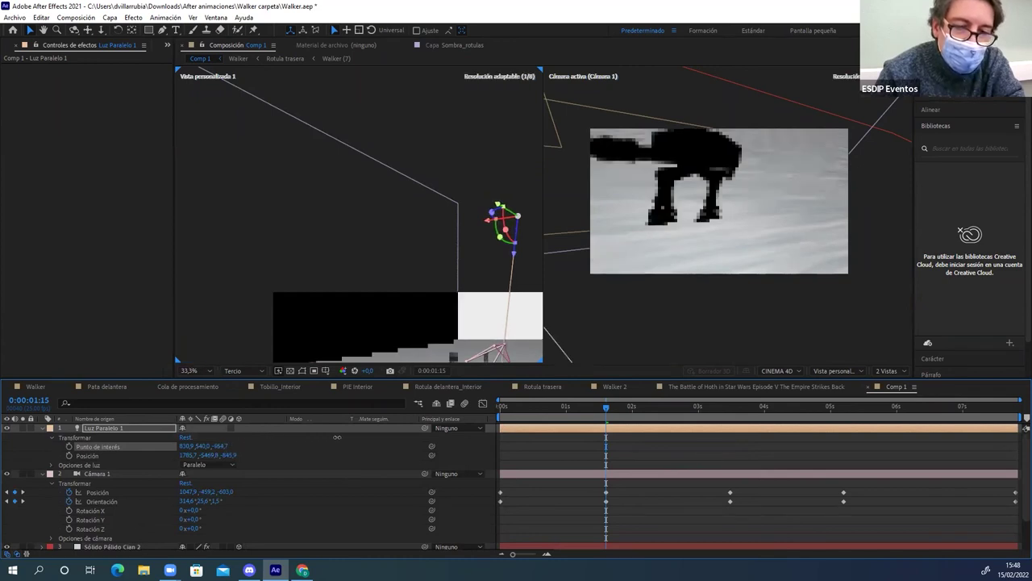
mouse_move(337, 437)
left_mouse_down()
mouse_move(947, 418)
mouse_move(629, 397)
left_mouse_up()
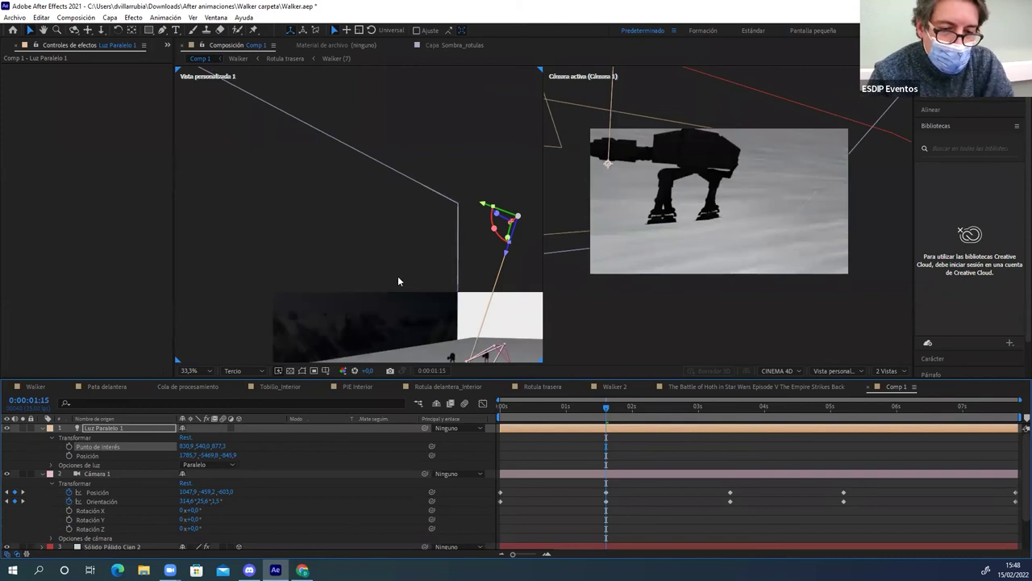
left_click(432, 339)
key("c")
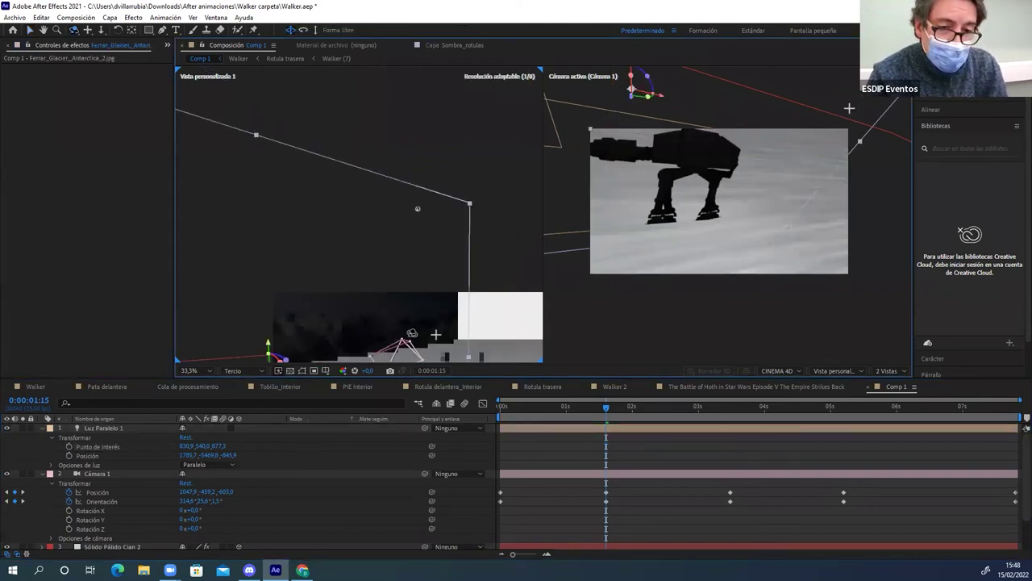
mouse_move(436, 333)
left_mouse_down()
mouse_move(402, 334)
mouse_move(434, 330)
left_mouse_up()
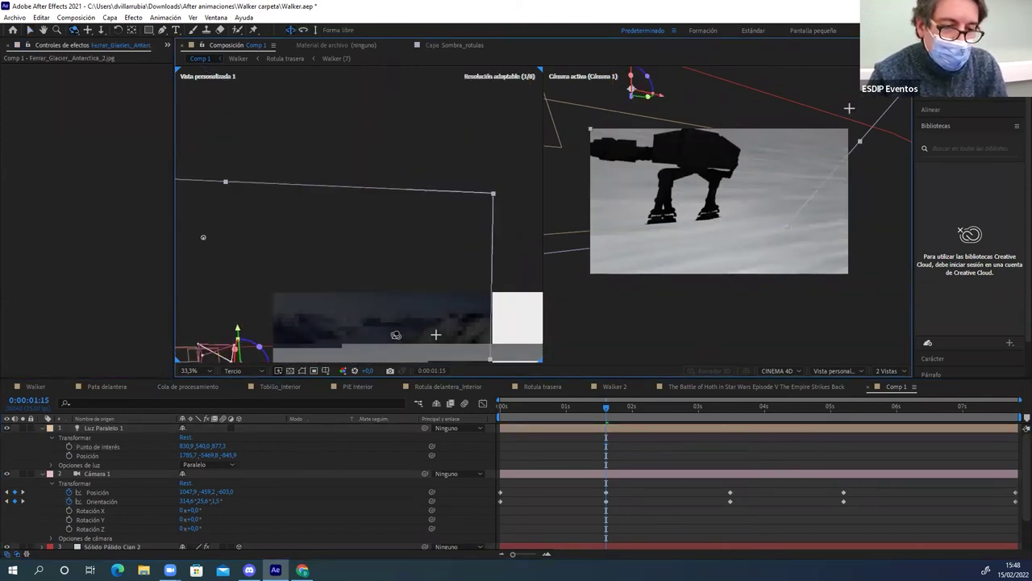
Set Luz Paralelo 1's Intensidad to 250 %, then lower it to 150 %
left_click(101, 428)
scroll(315, 325, "down", 2)
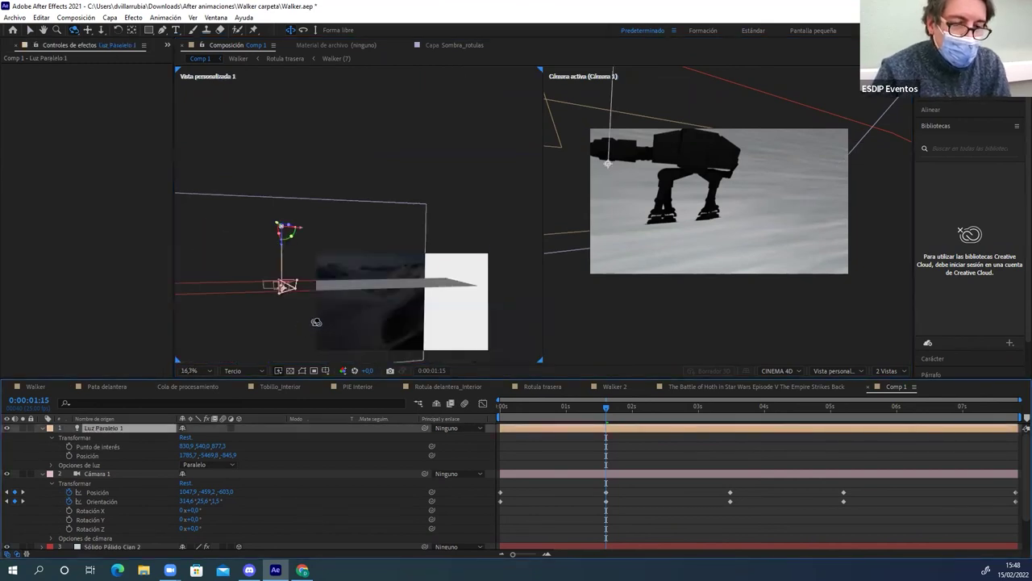
left_click_drag(314, 325, 316, 329)
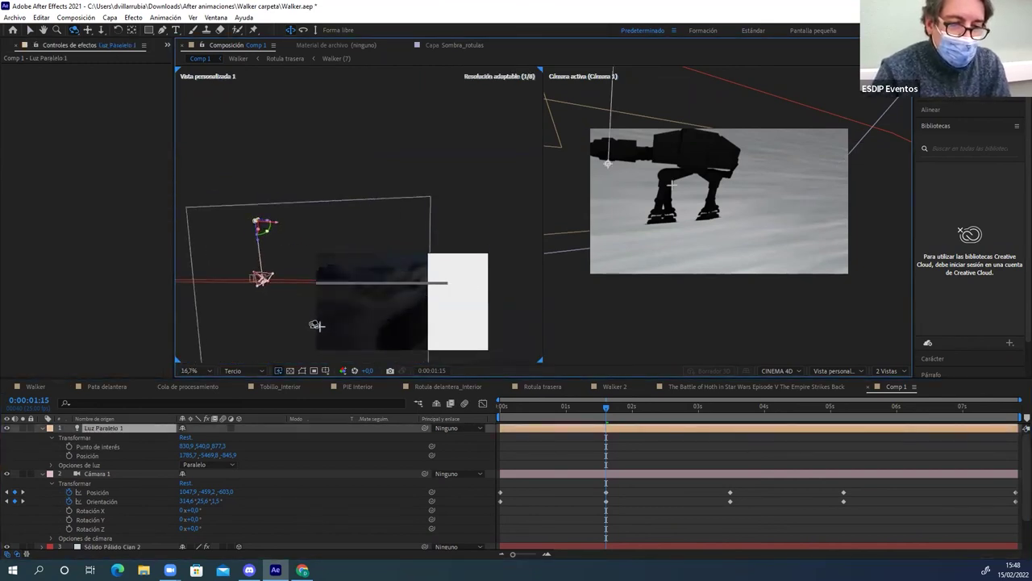
left_click(50, 465)
left_click(185, 473)
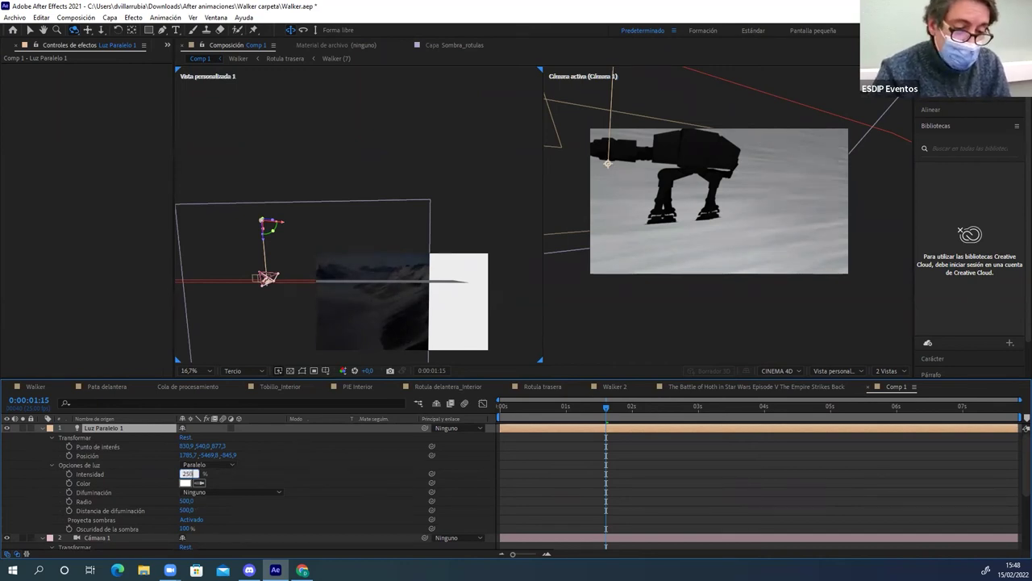
key("Return")
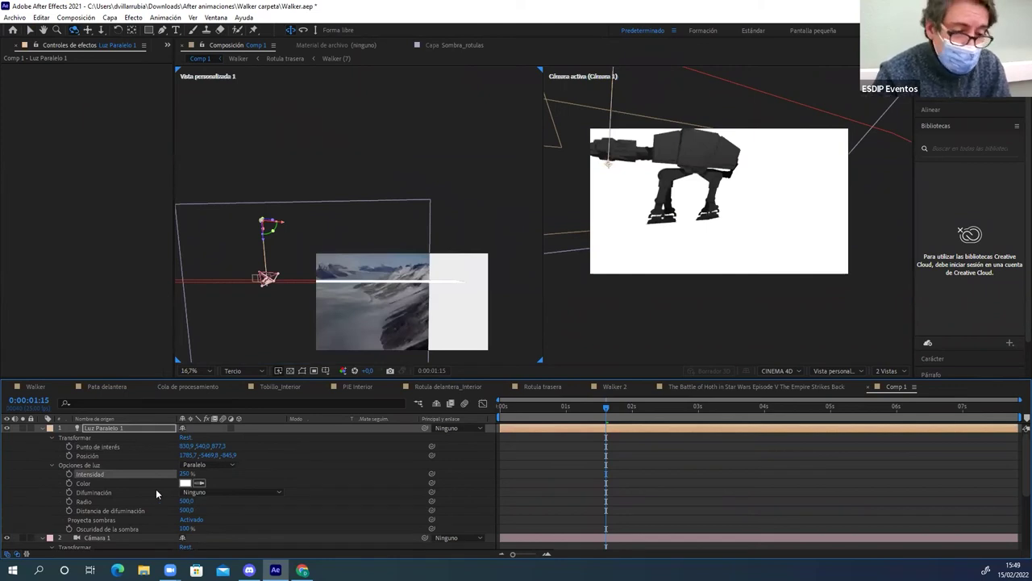
left_click(185, 473)
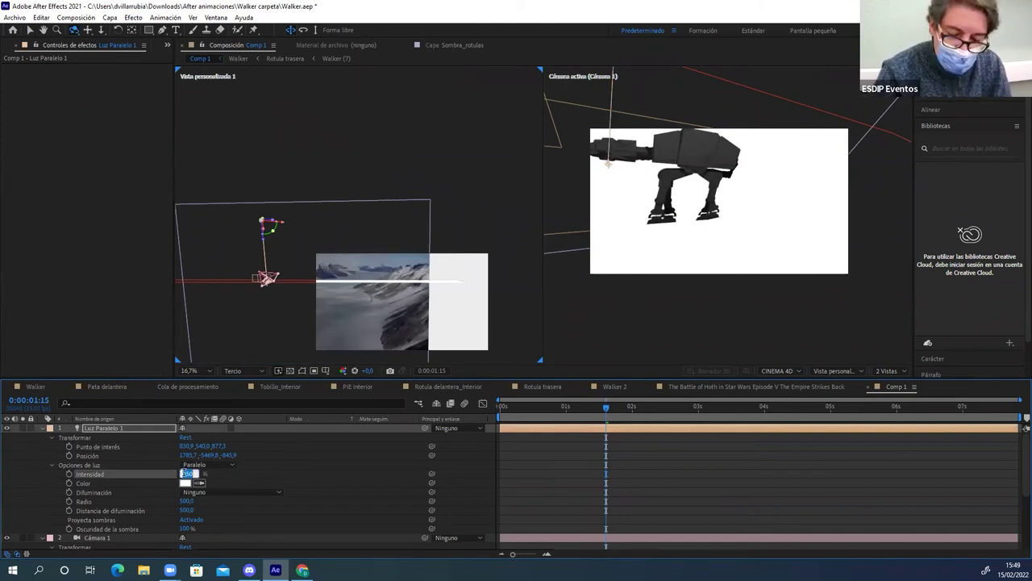
key("Return")
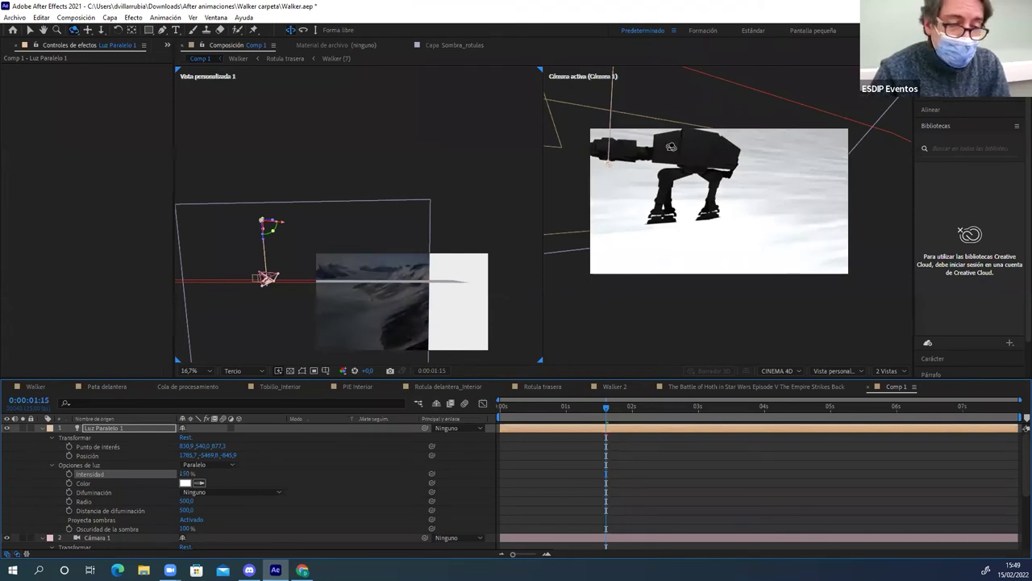
left_click(41, 427)
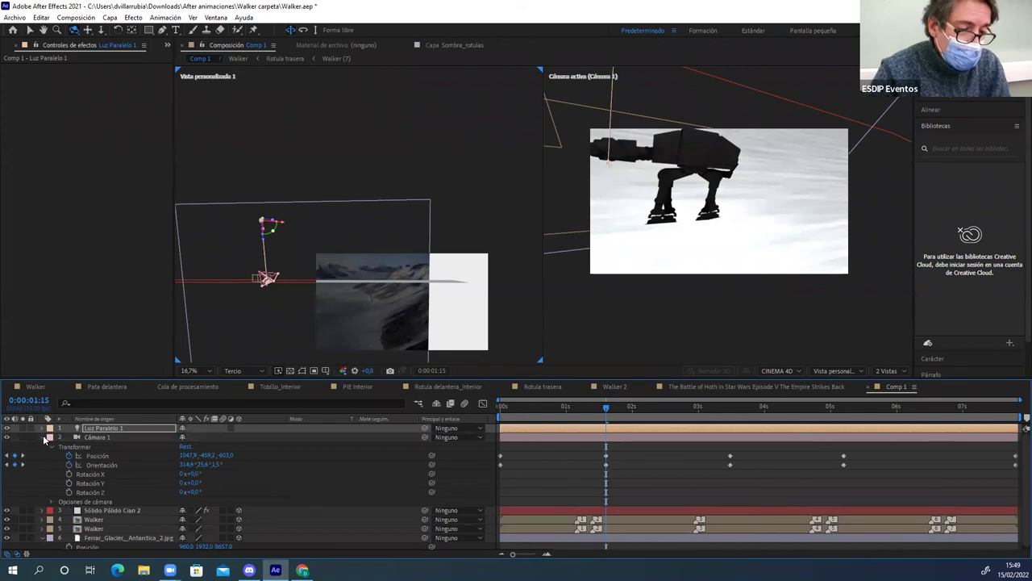
Make the first Walker layer cast shadows and stop accepting lights
left_click(43, 436)
left_click(40, 456)
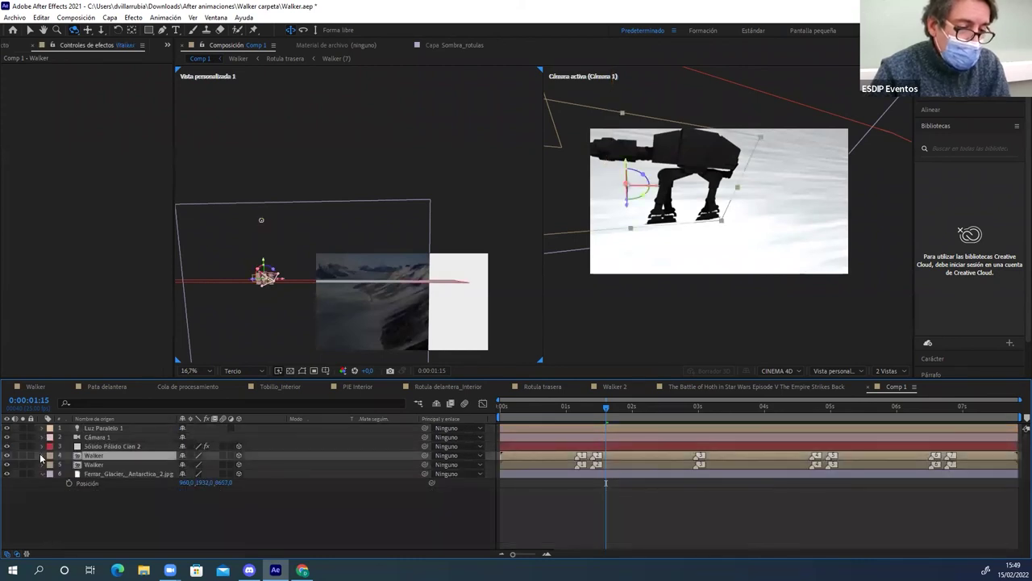
left_click(41, 455)
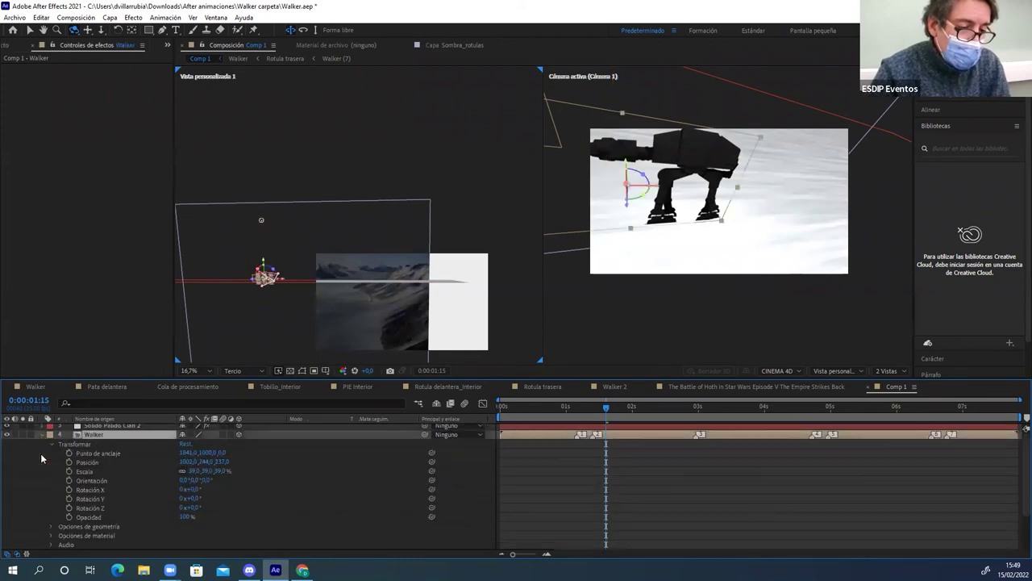
left_click(50, 535)
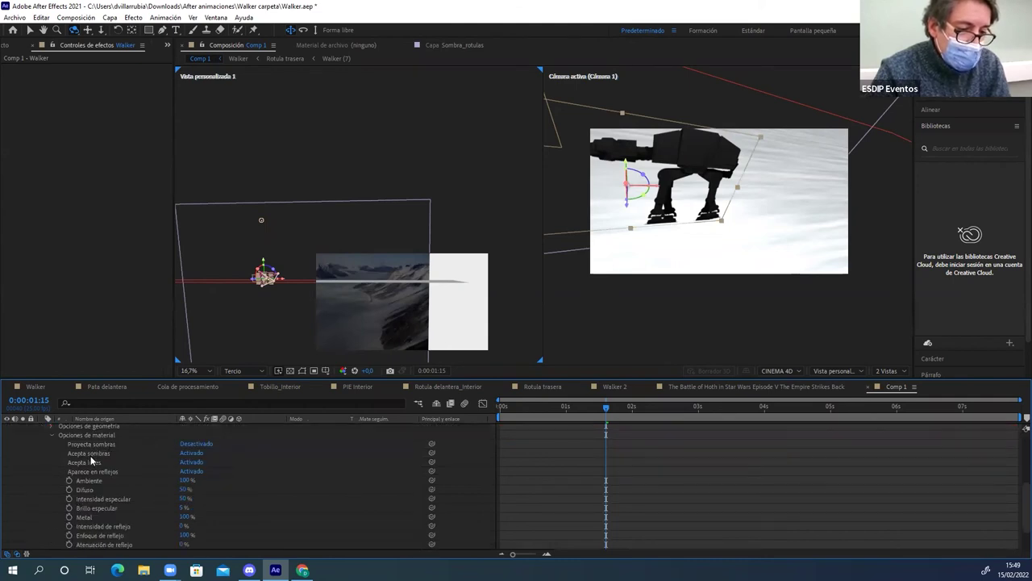
left_click(194, 444)
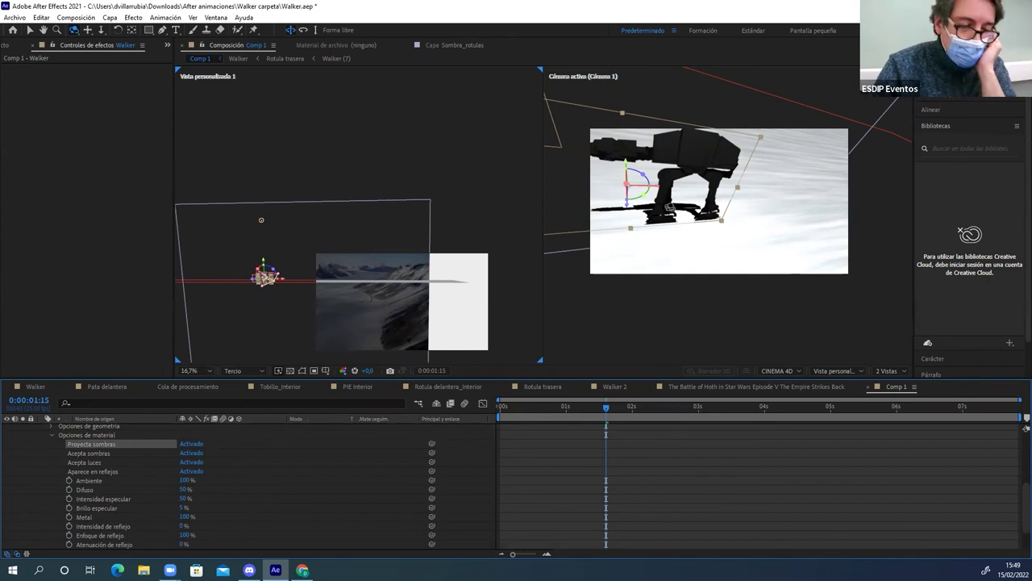
left_click(196, 464)
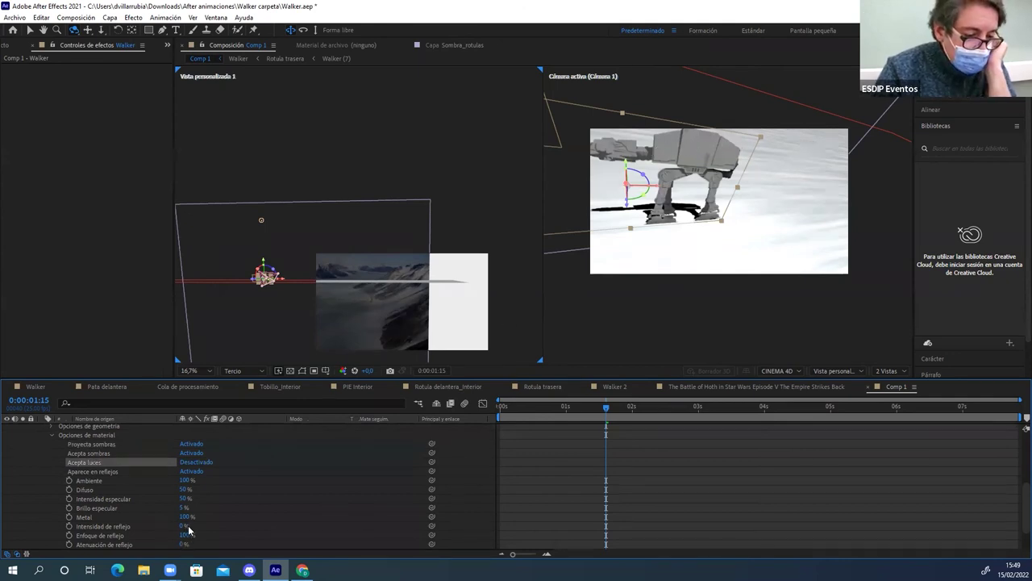
scroll(192, 529, "down", 2)
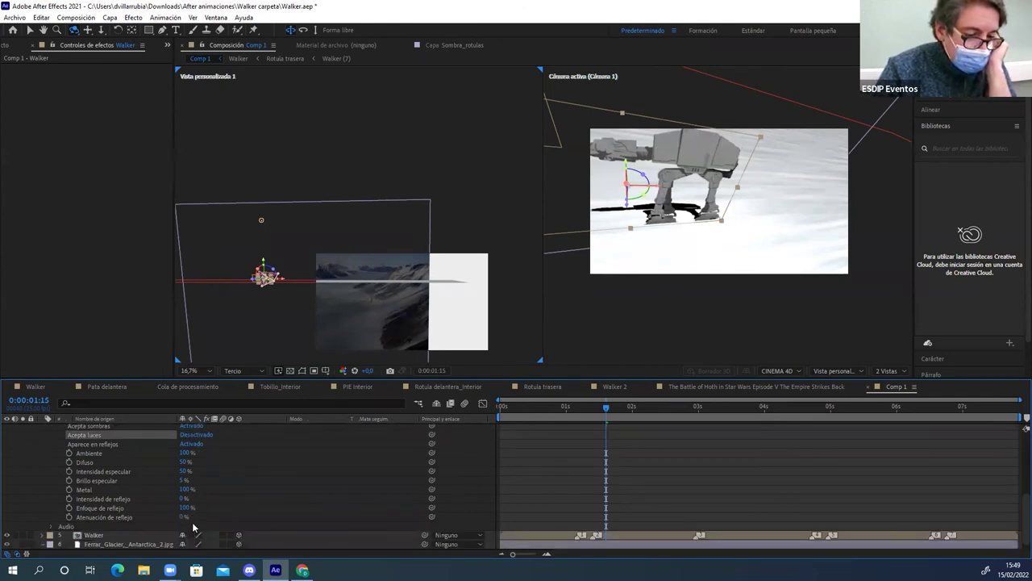
Give the second Walker layer the same material options: cast shadows on, accept lights off
left_click(45, 537)
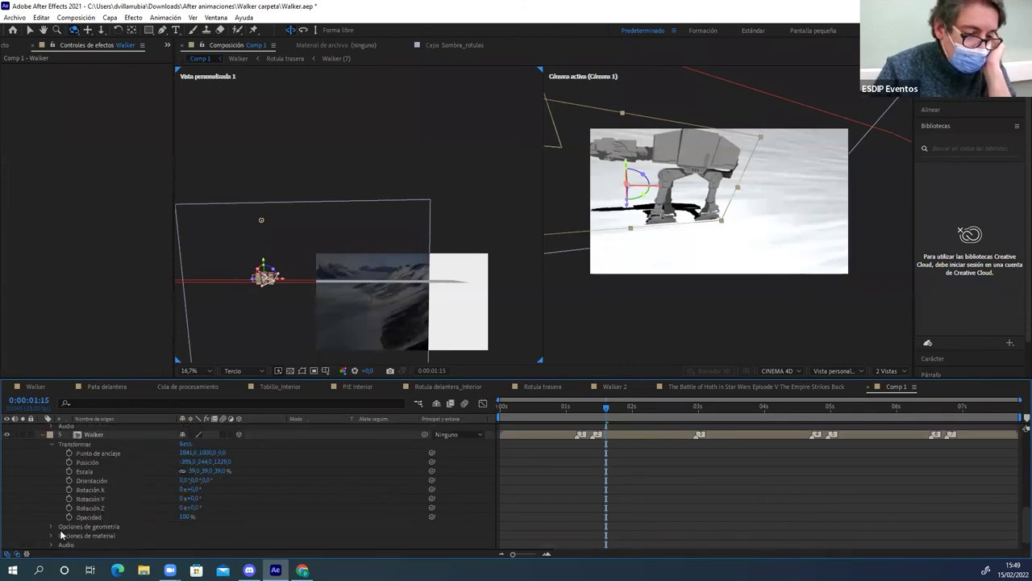
left_click(51, 536)
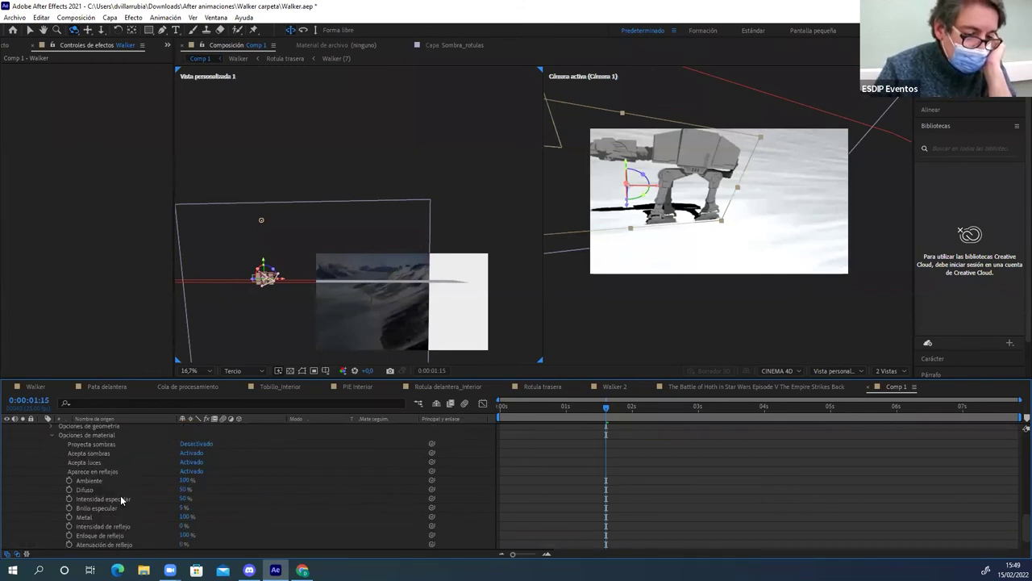
left_click(187, 462)
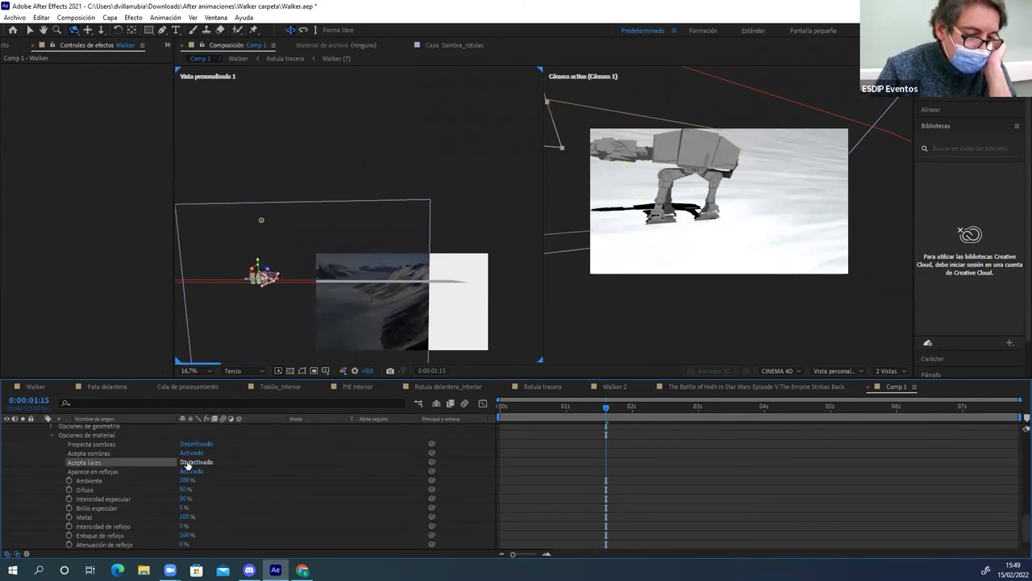
left_click(194, 444)
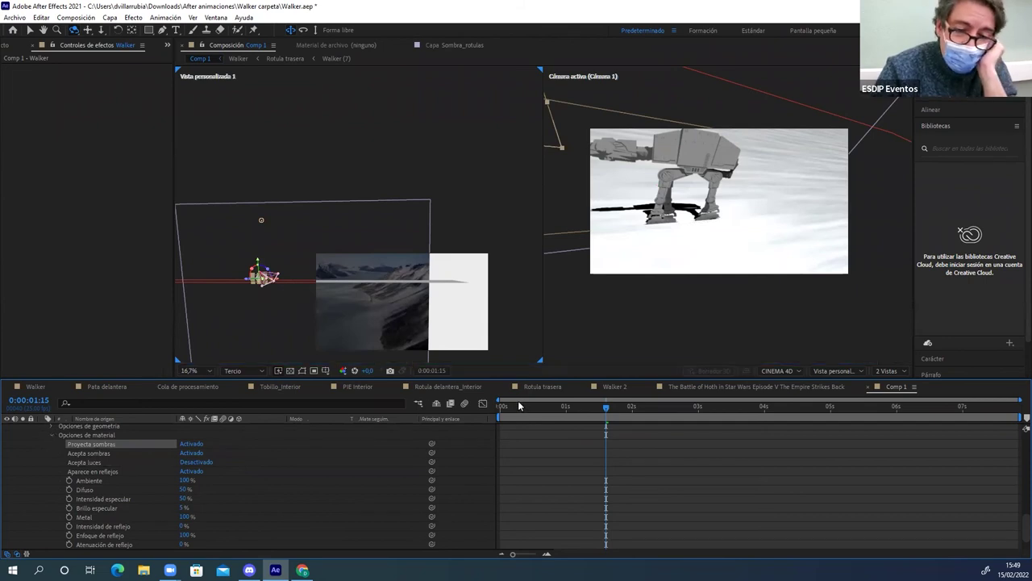
left_click(51, 434)
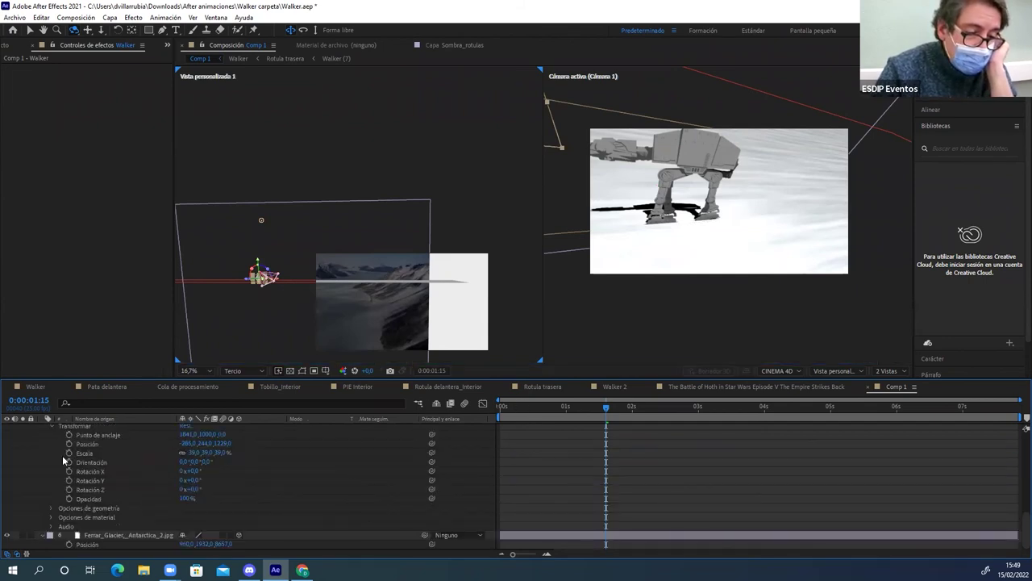
scroll(119, 501, "up", 5)
scroll(119, 501, "down", 1)
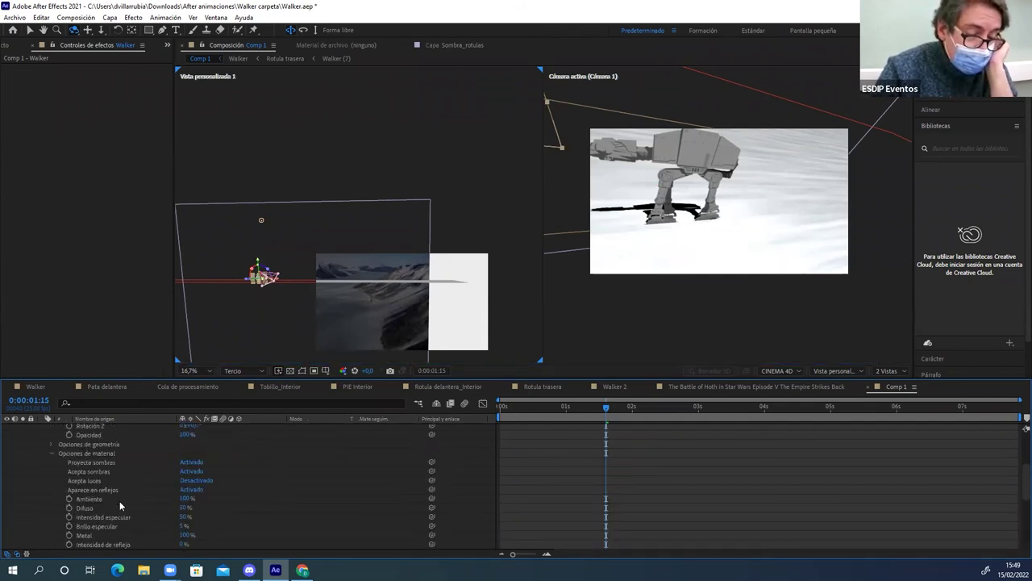
scroll(119, 501, "up", 1)
left_click(118, 446)
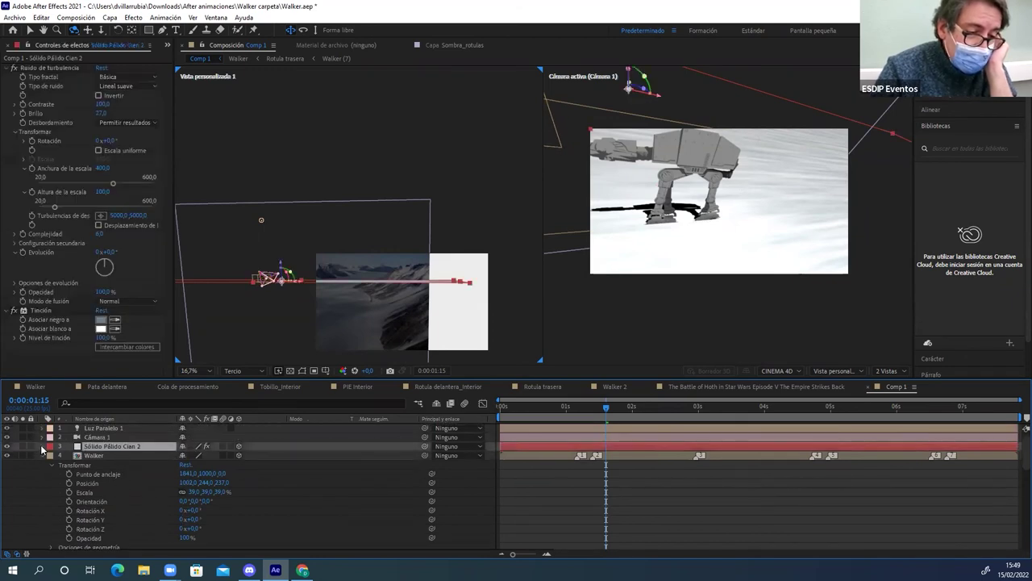
Toggle the Sólido Pálido Cian 2 layer's effects and return to the composition start
left_click(41, 446)
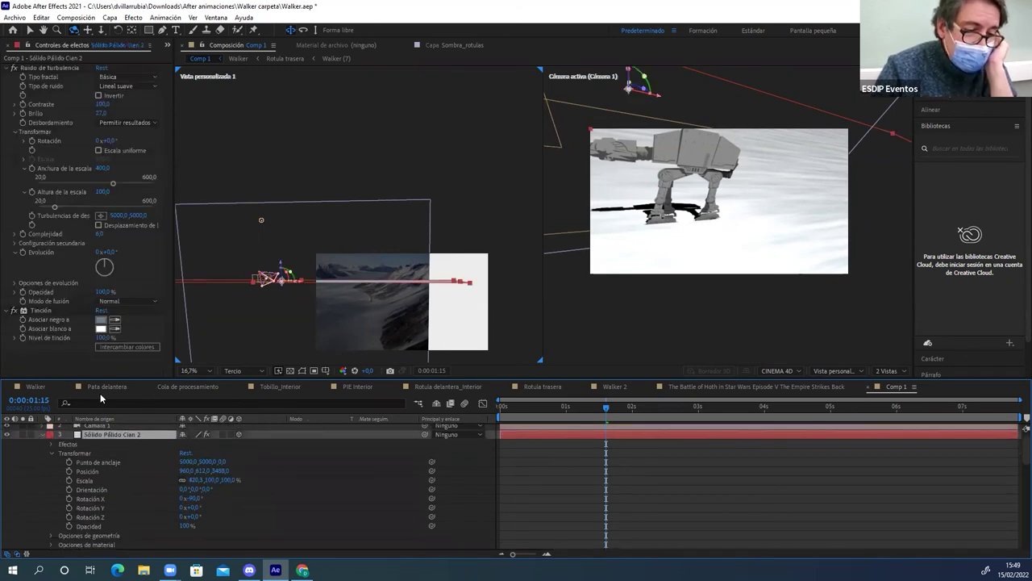
left_click(205, 435)
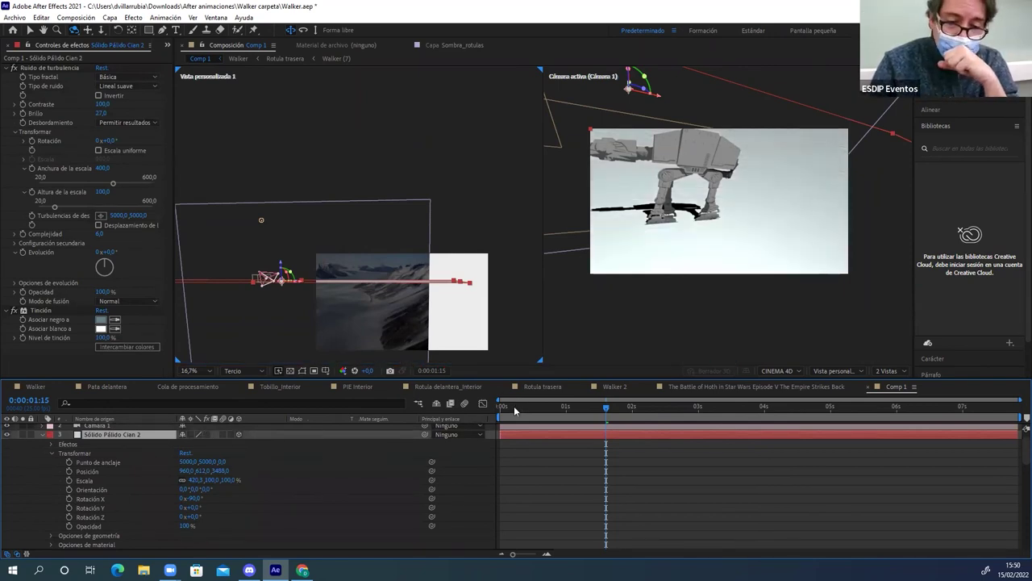
left_click_drag(514, 406, 488, 406)
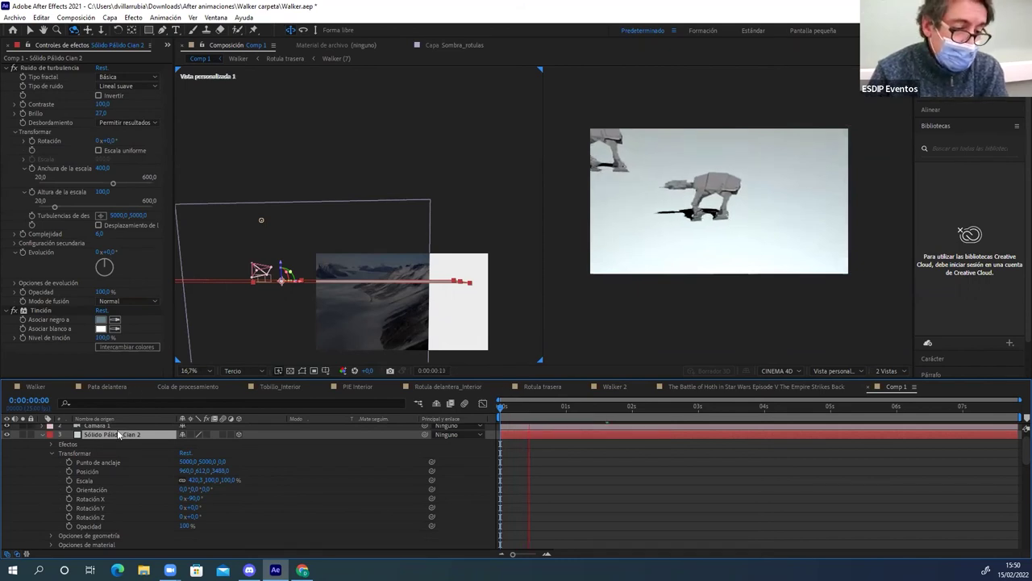
scroll(130, 498, "down", 1)
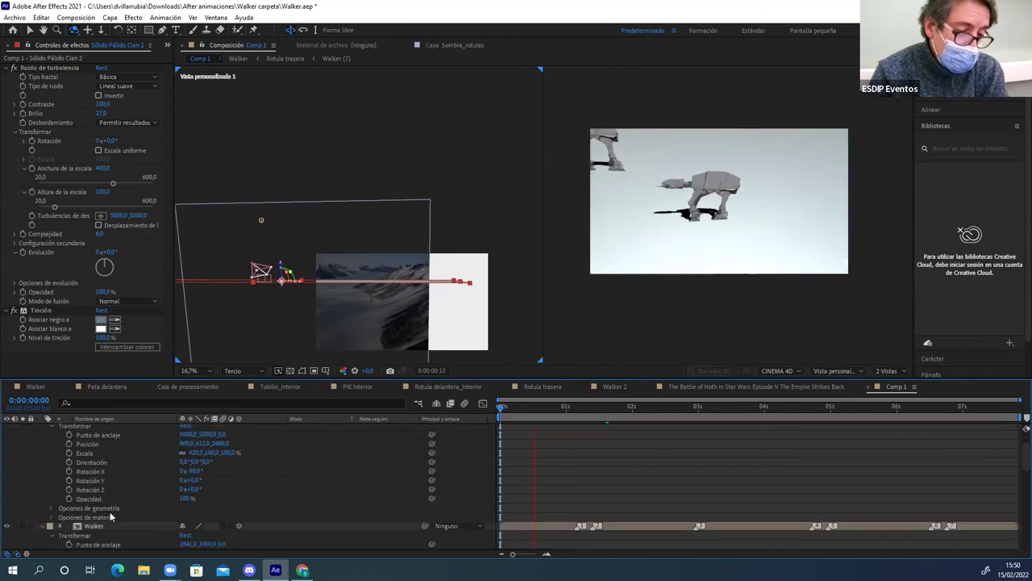
scroll(111, 509, "down", 1)
scroll(113, 506, "up", 3)
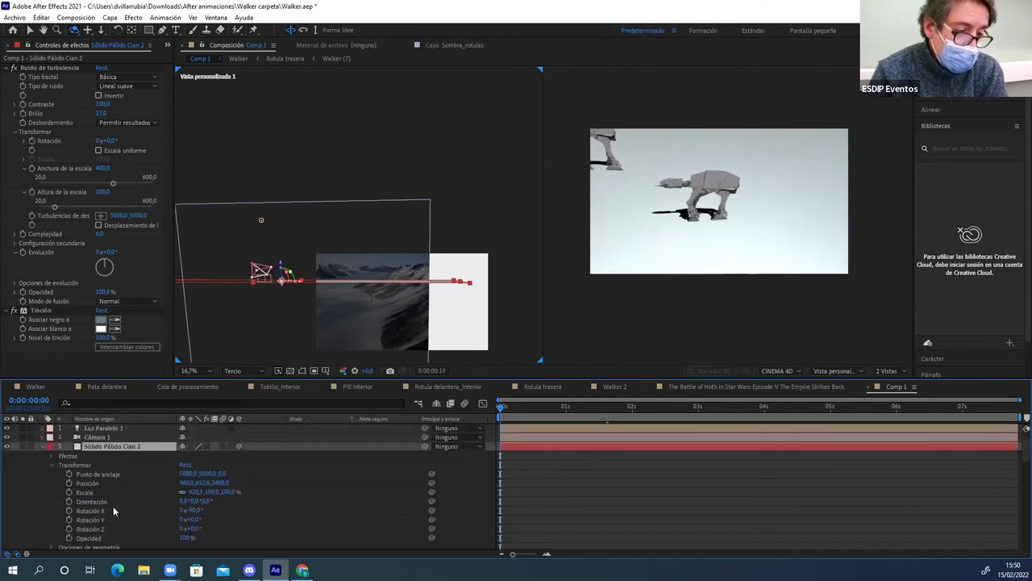
Set Luz Paralelo 1's shadow darkness to 50 %
left_click(42, 428)
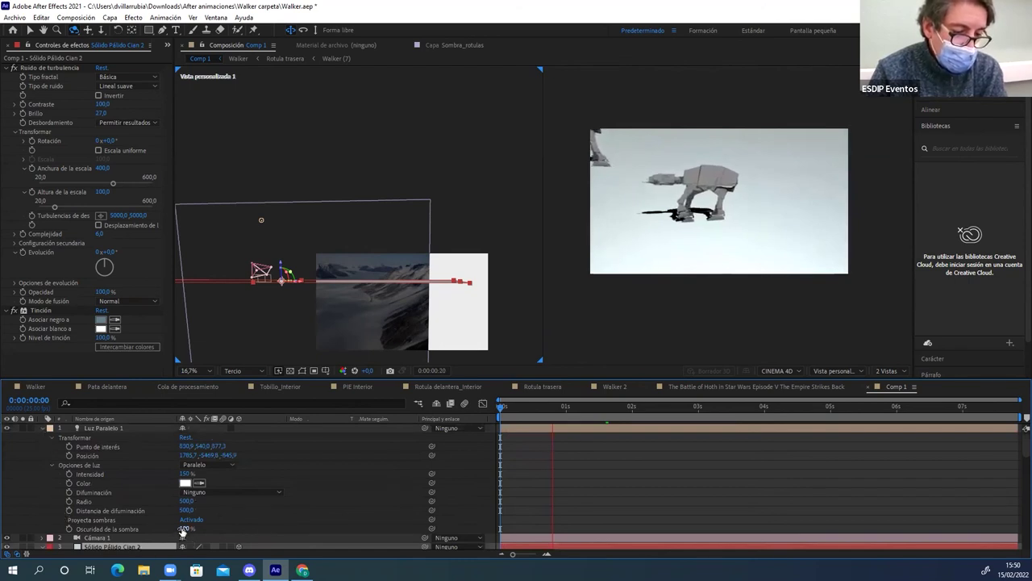
left_click(184, 529)
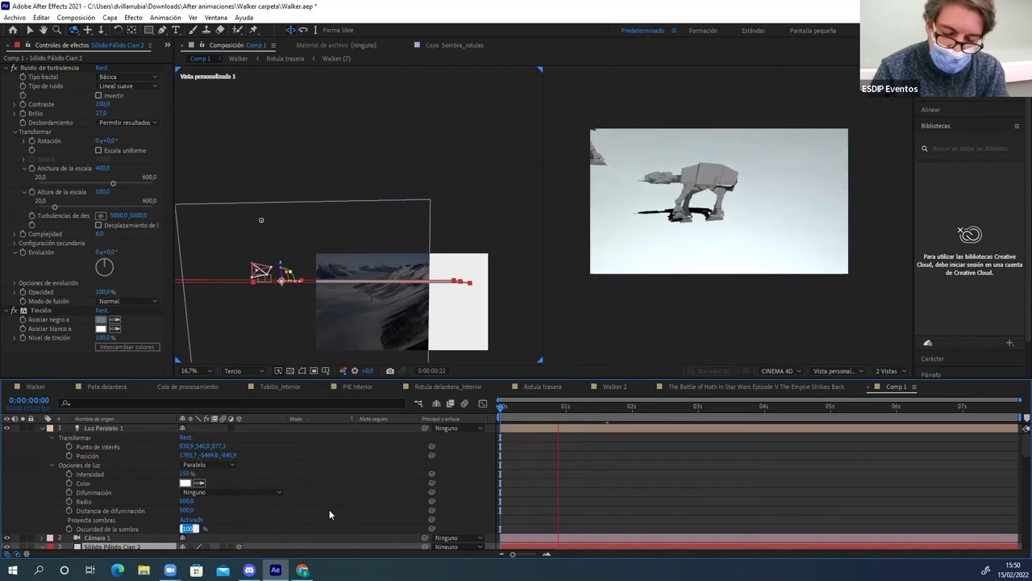
type("50")
key("Return")
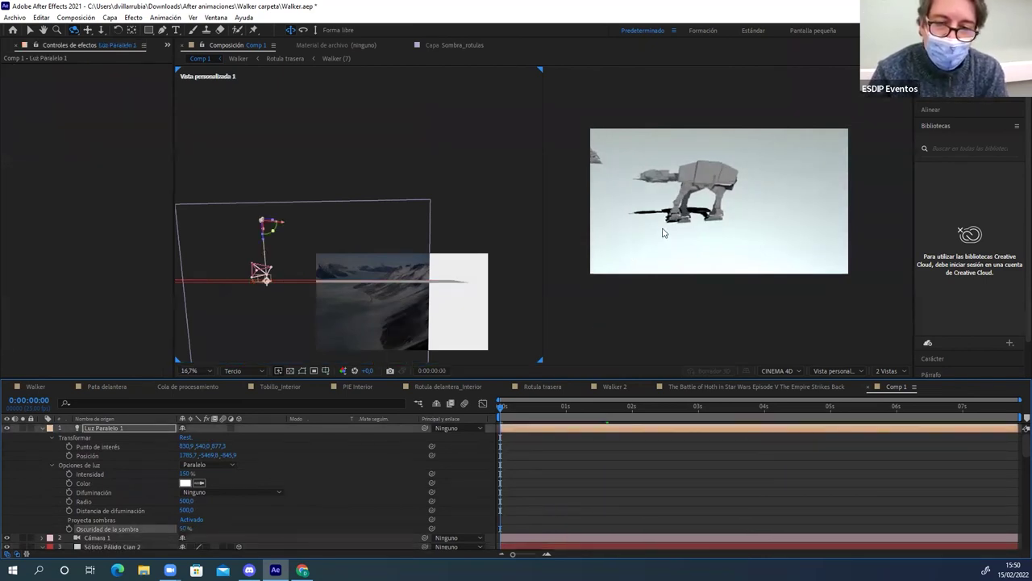
left_click(497, 405)
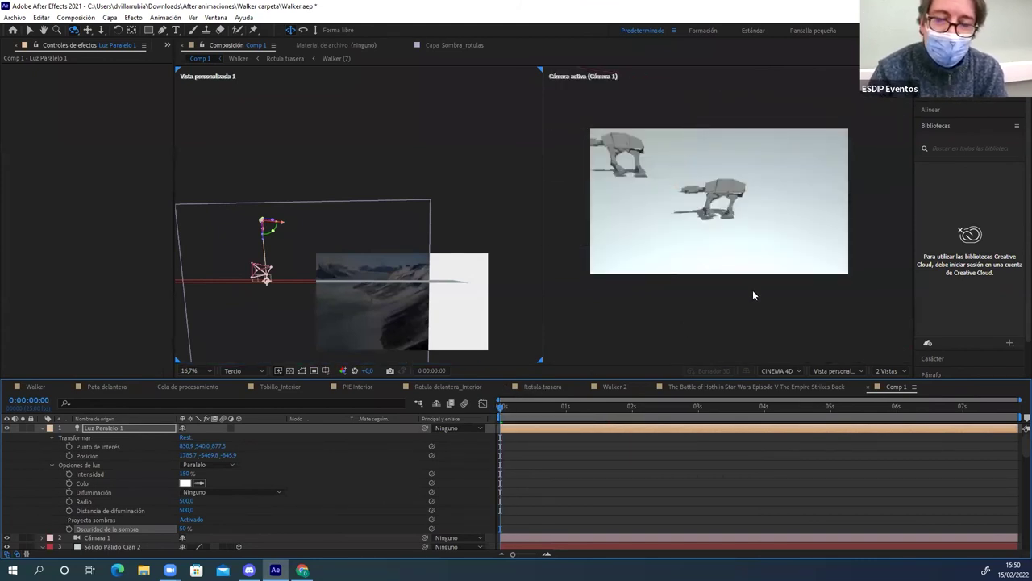
Try a pale blue (DBEBEF) light colour, reset it to white, then show the Battle of Hoth comp
left_click(184, 483)
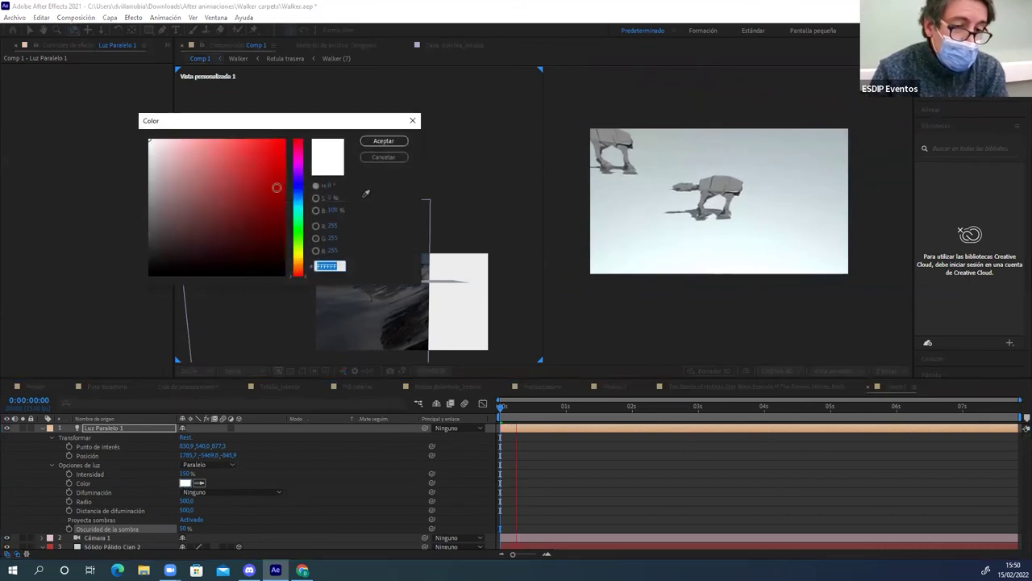
left_click(297, 201)
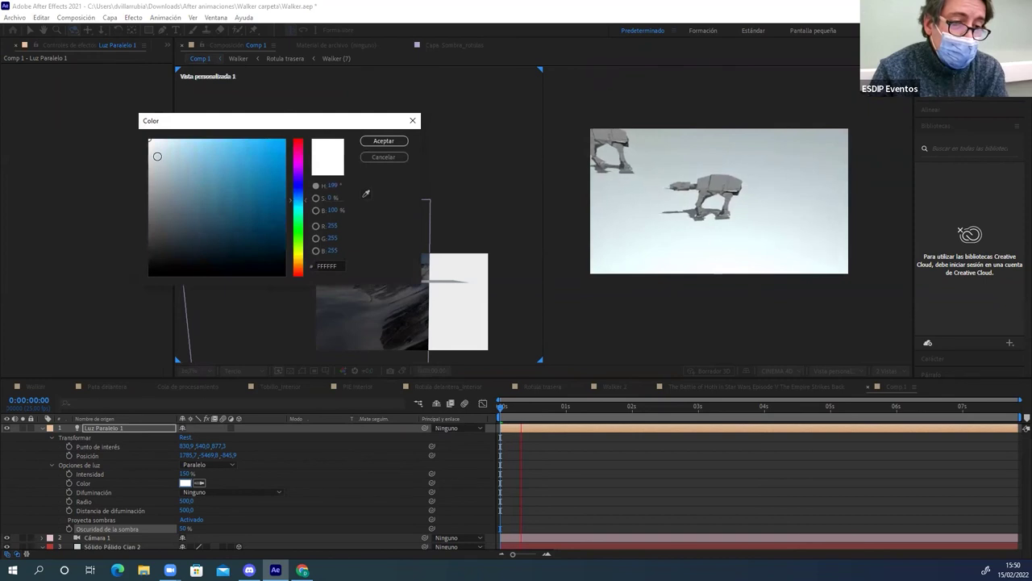
left_click(159, 146)
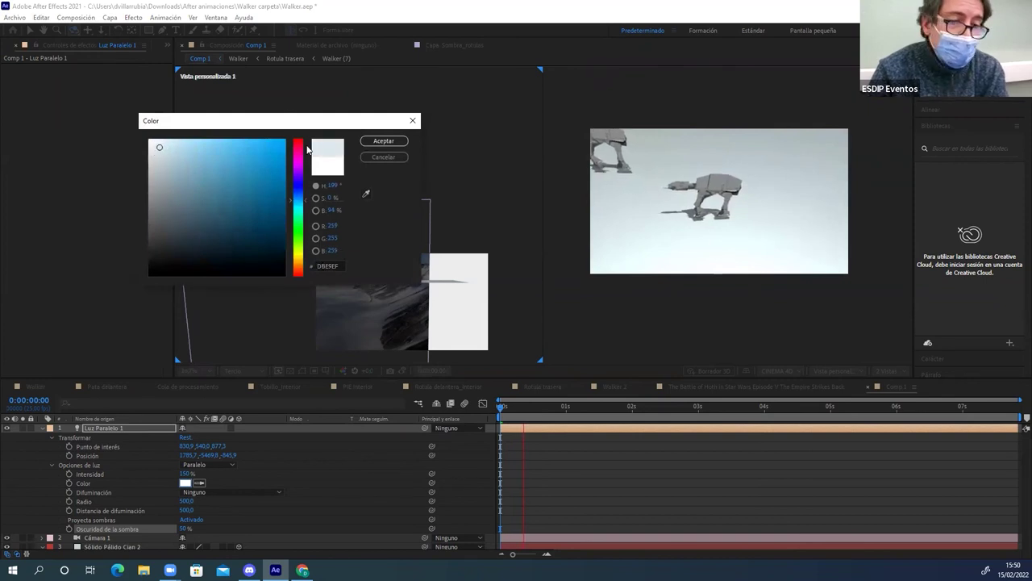
left_click(386, 144)
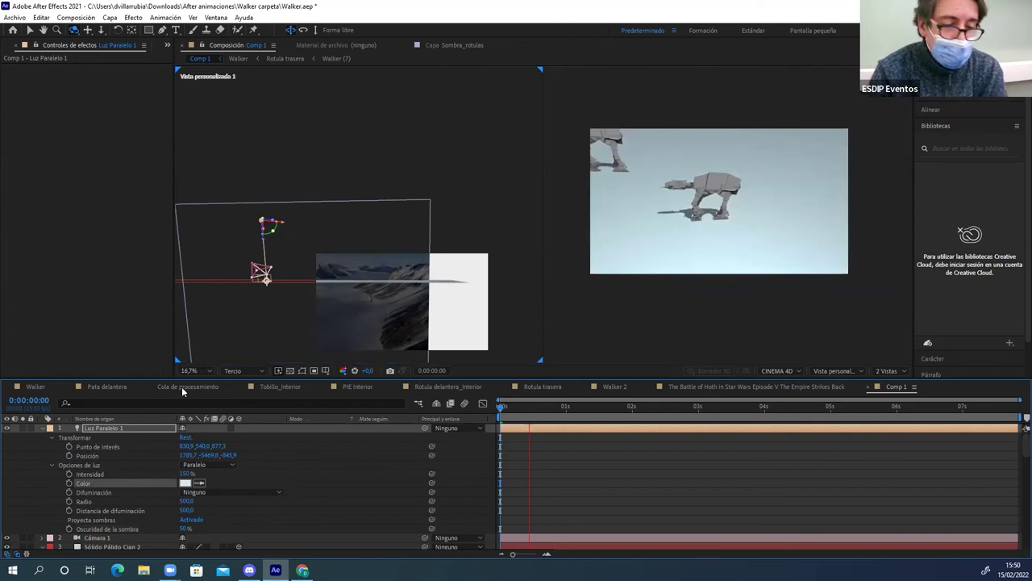
left_click(184, 482)
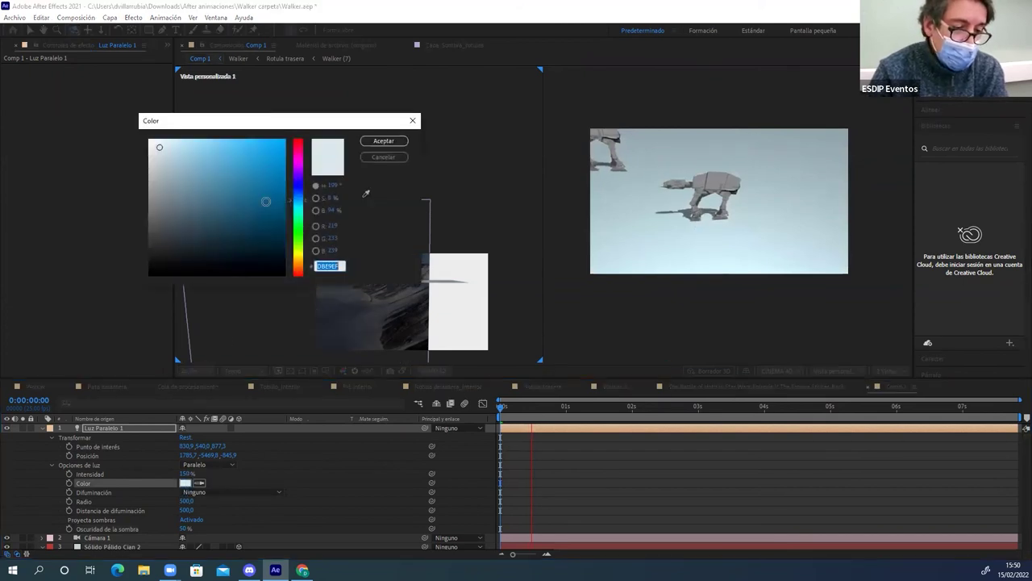
left_click(150, 140)
left_click(384, 141)
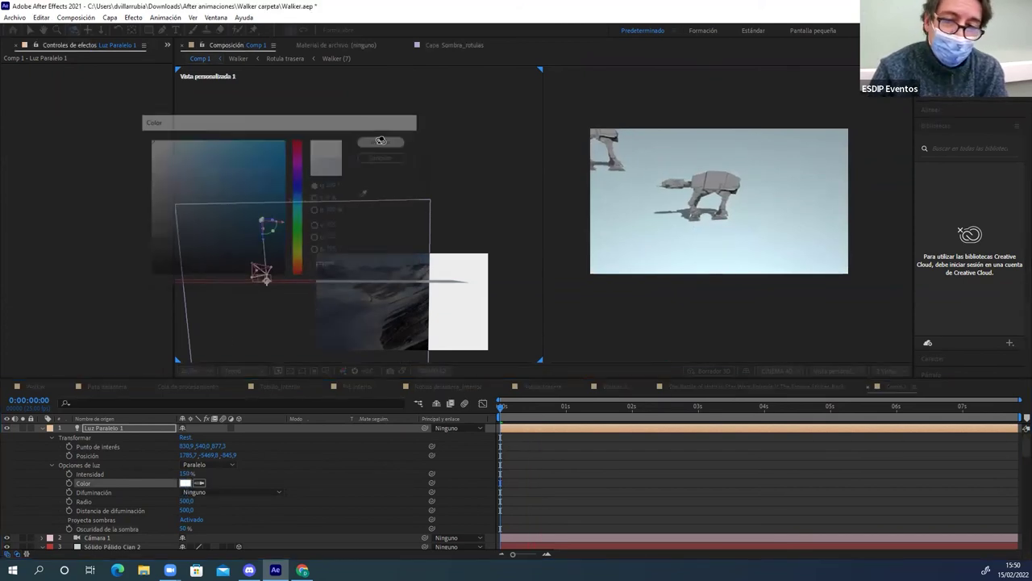
left_click(496, 409)
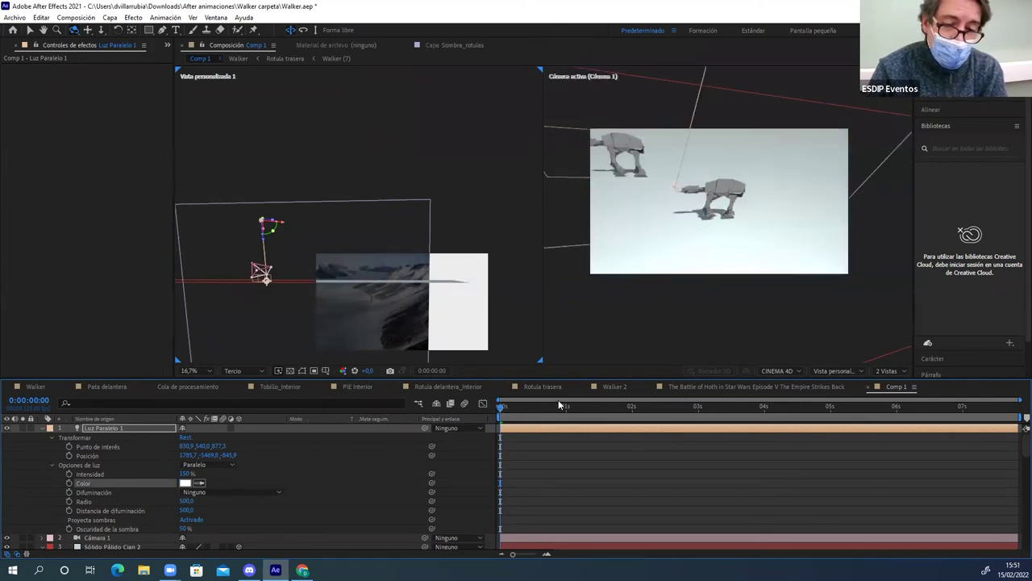
left_click(704, 386)
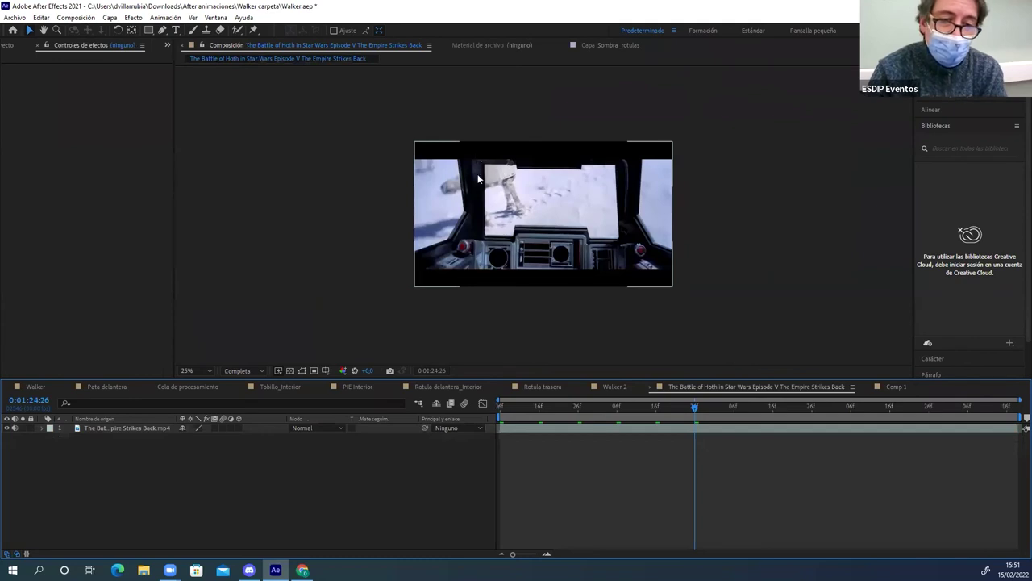
Drag Carlinga_capas.psd from the Project panel into Comp 1 as its top layer
left_click(628, 137)
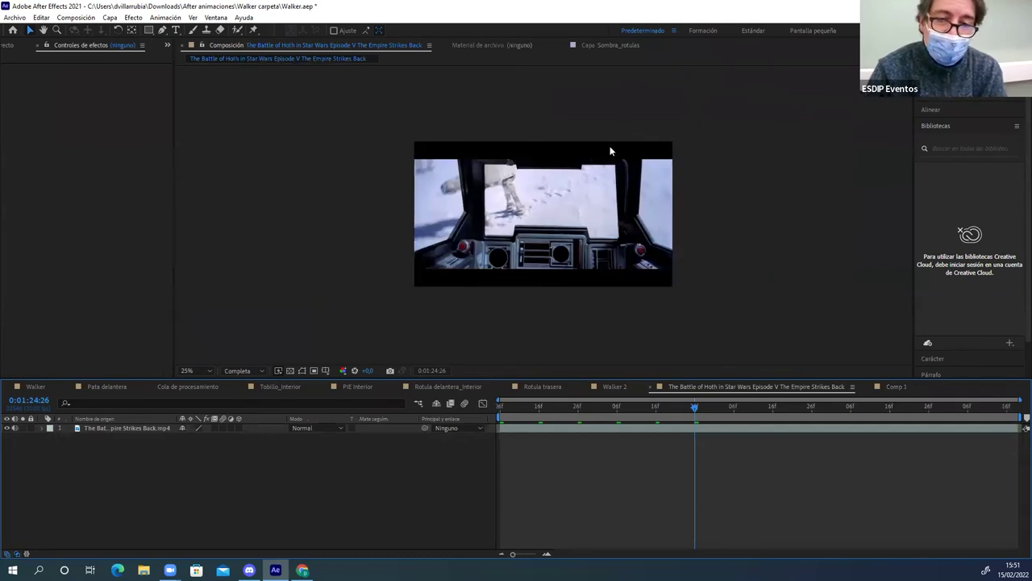
left_click(610, 258)
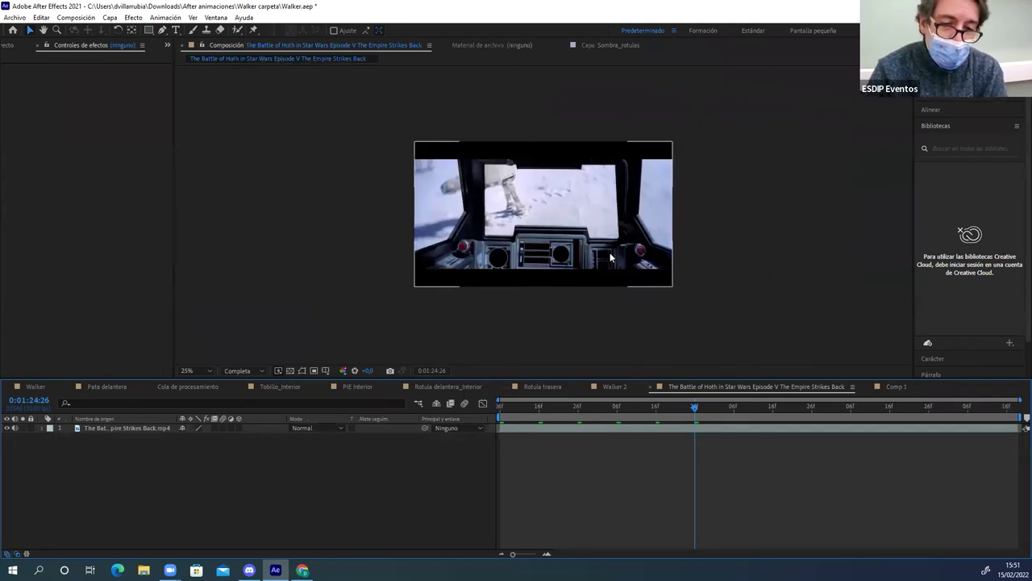
left_click(748, 365)
left_click(895, 386)
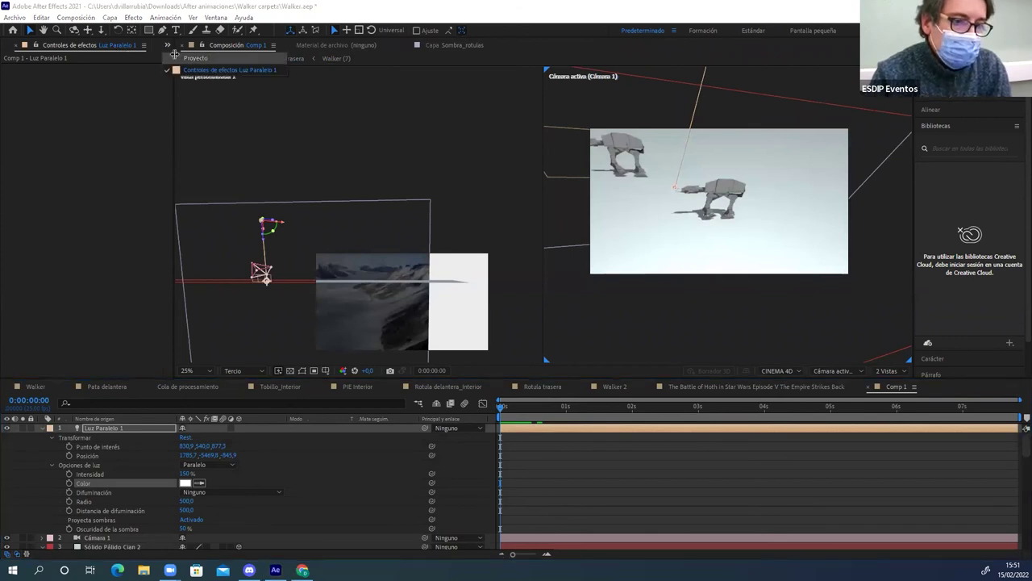
key("ctrl+0")
left_click_drag(43, 143, 504, 424)
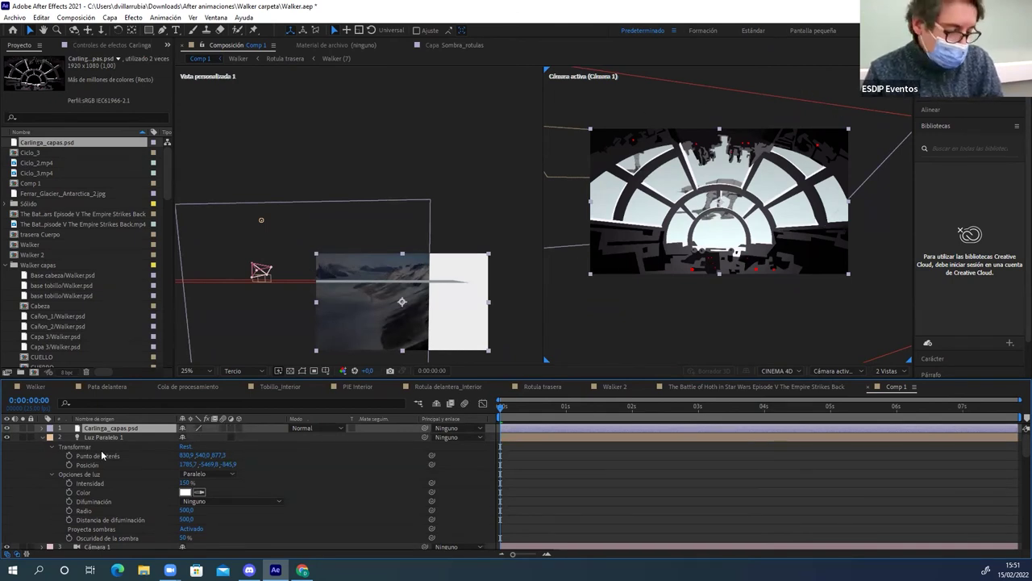
Scale the cockpit layer to 173% and set its Position to 960, 321
key("s")
mouse_move(196, 437)
left_mouse_down()
mouse_move(244, 437)
mouse_move(223, 428)
left_mouse_up()
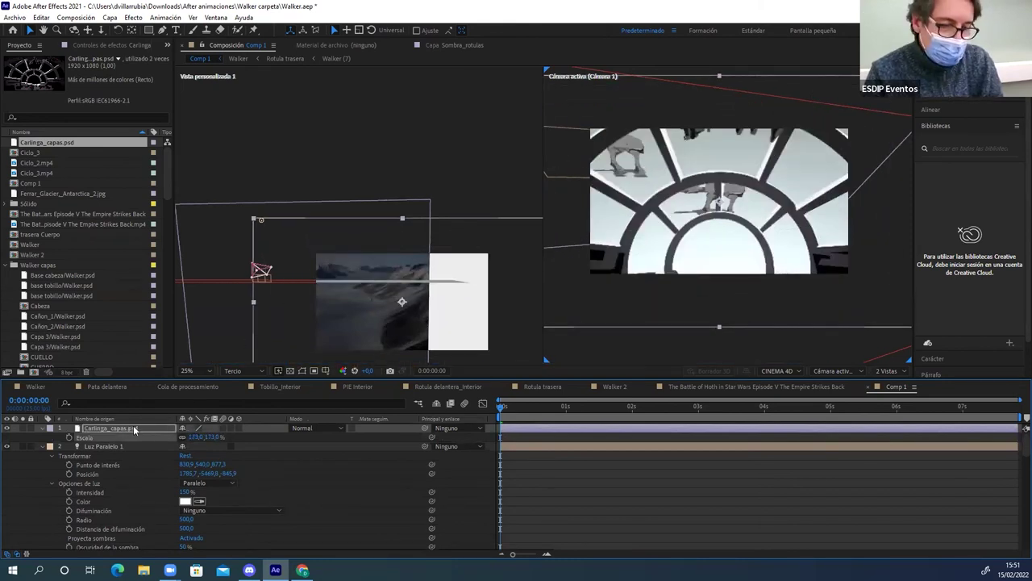
key("p")
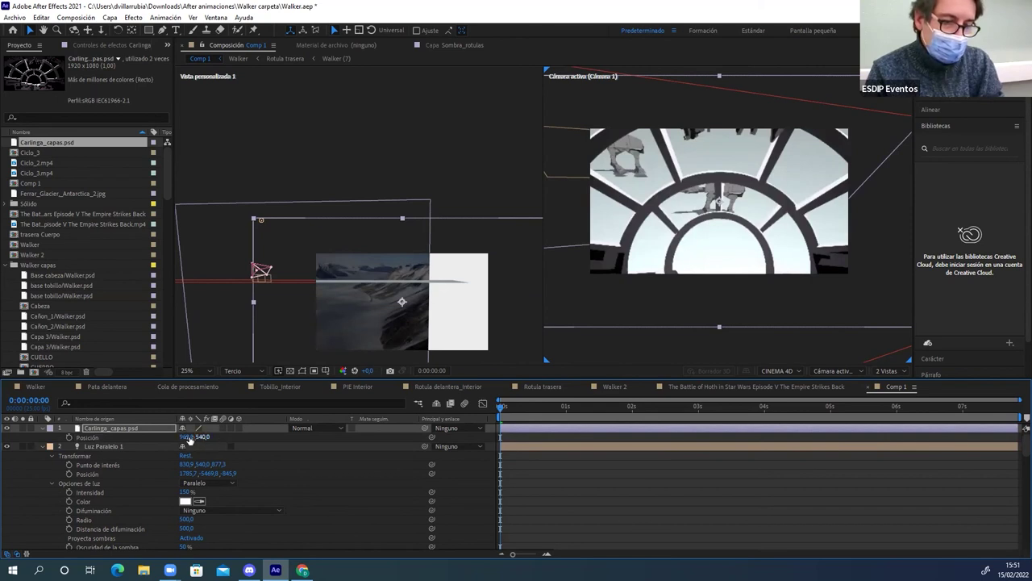
left_click(201, 437)
type("430")
key("Return")
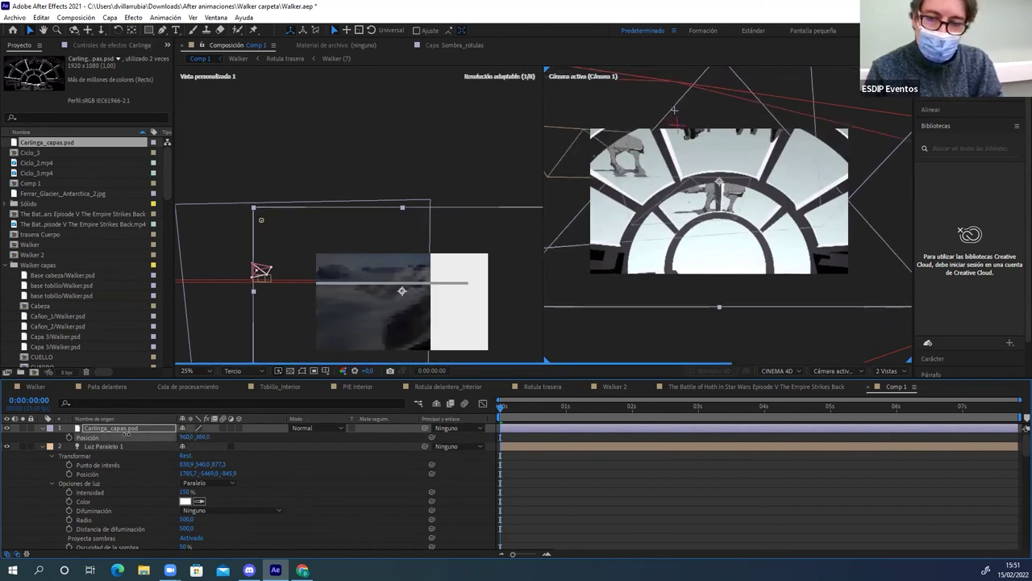
left_click_drag(201, 437, 174, 437)
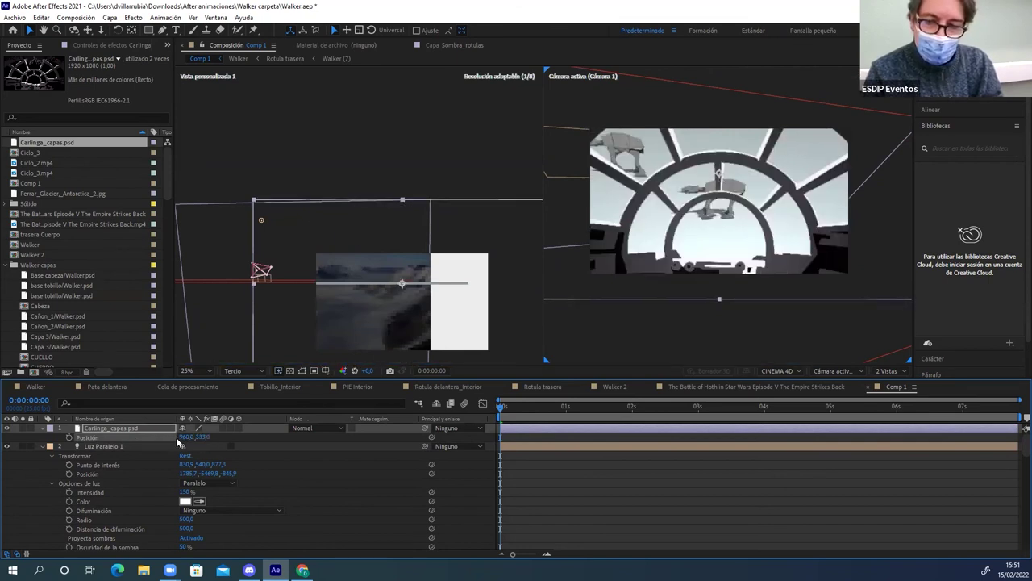
left_click(202, 437)
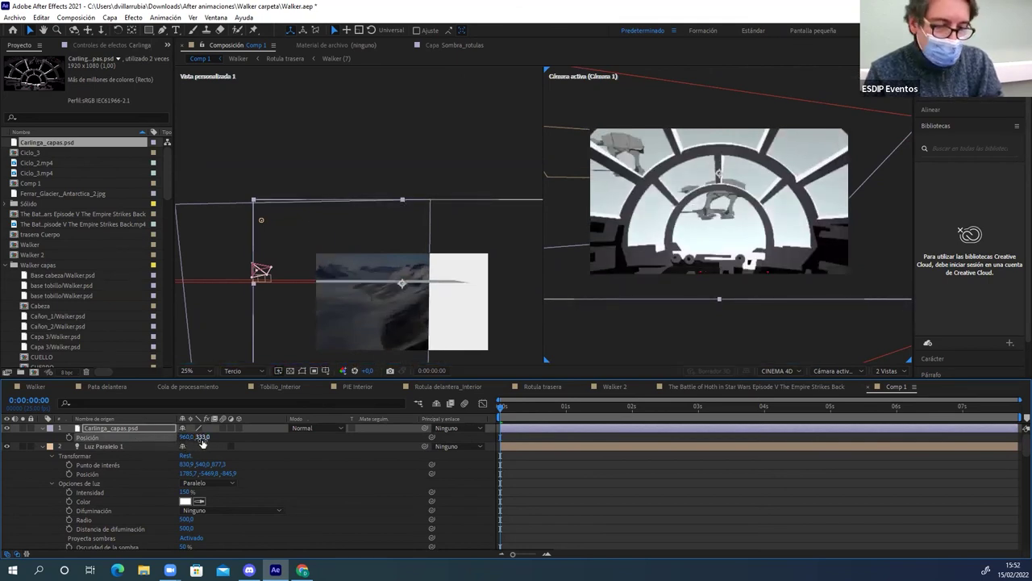
type("321")
key("Return")
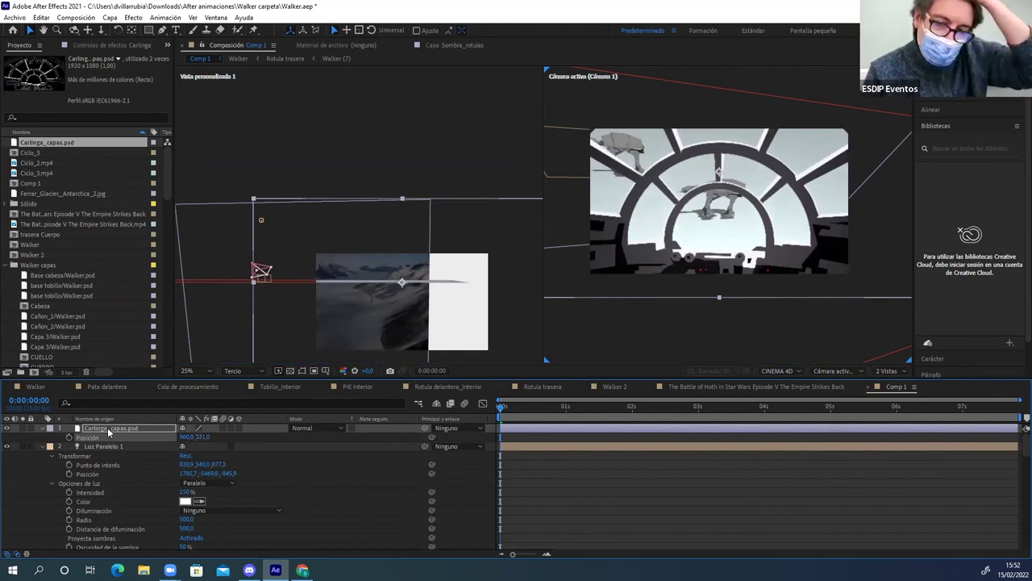
Replace Carlinga_capas.psd with its layered comp and open that comp, dismissing the plugin error
right_click(69, 143)
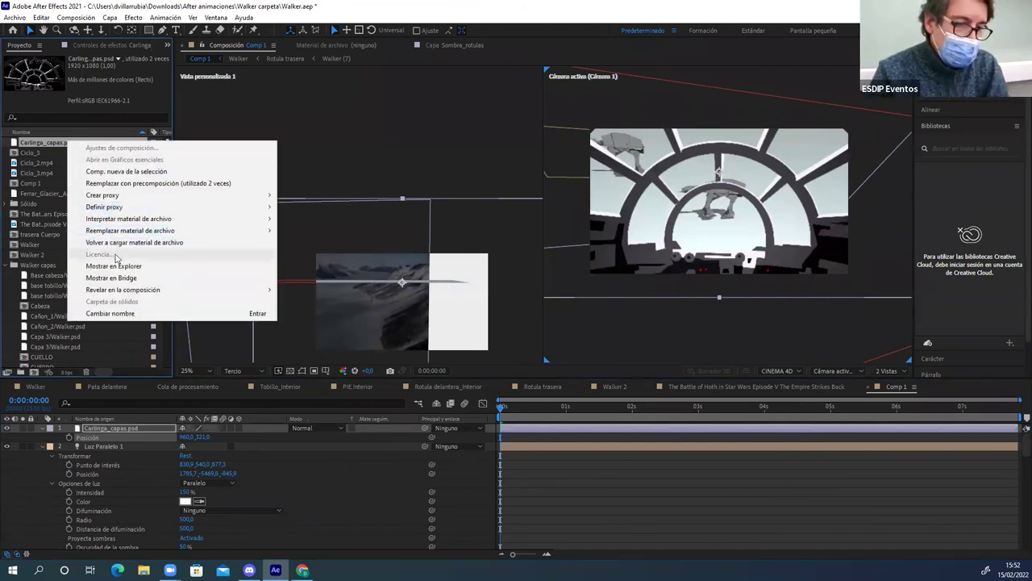
mouse_move(115, 233)
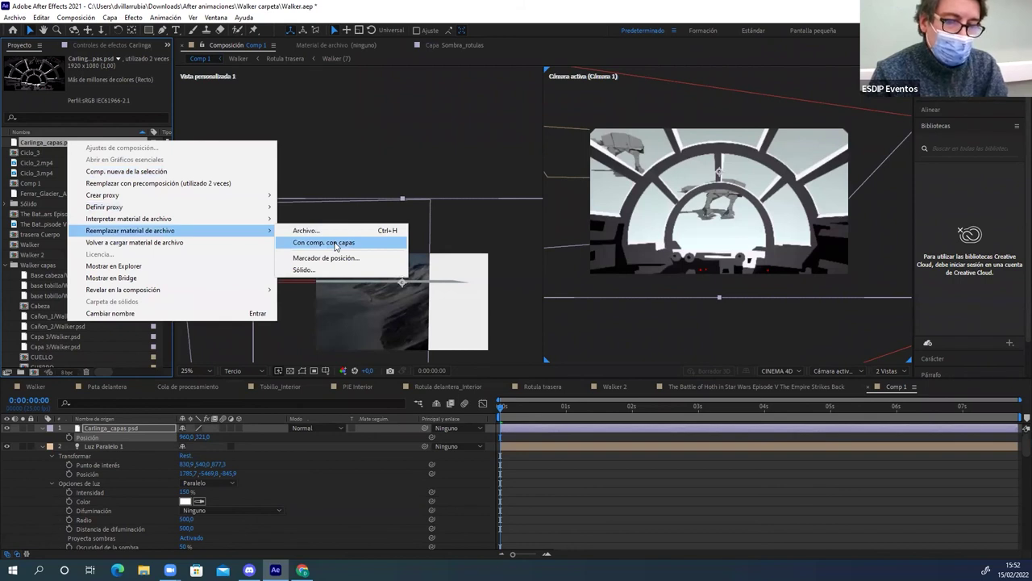
left_click(336, 244)
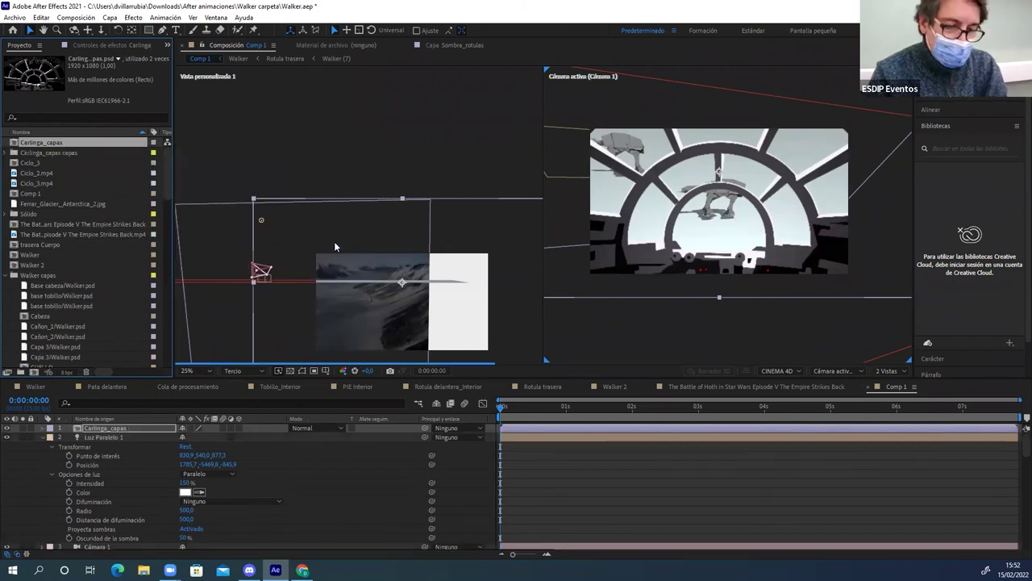
double_click(94, 429)
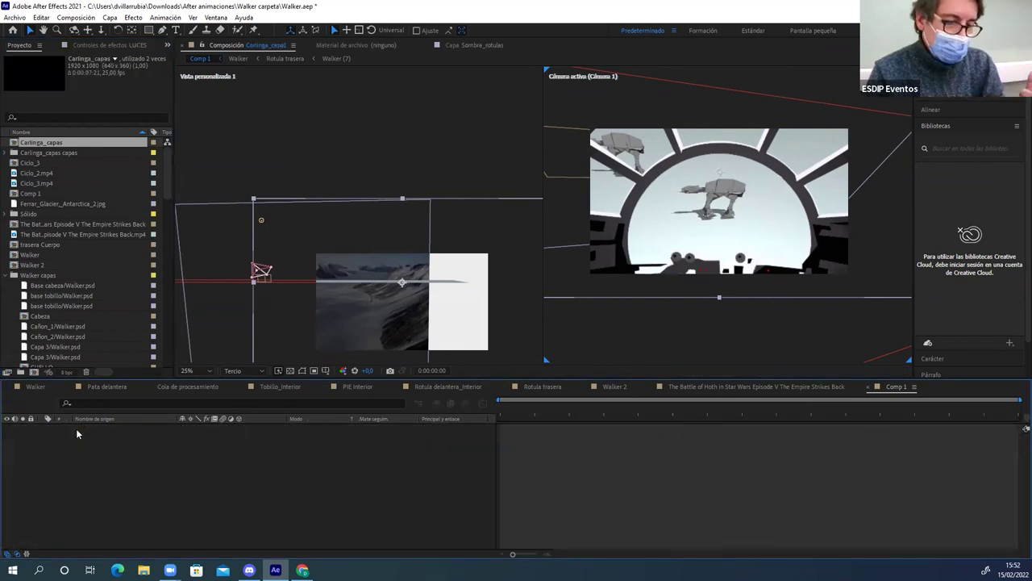
left_click(612, 304)
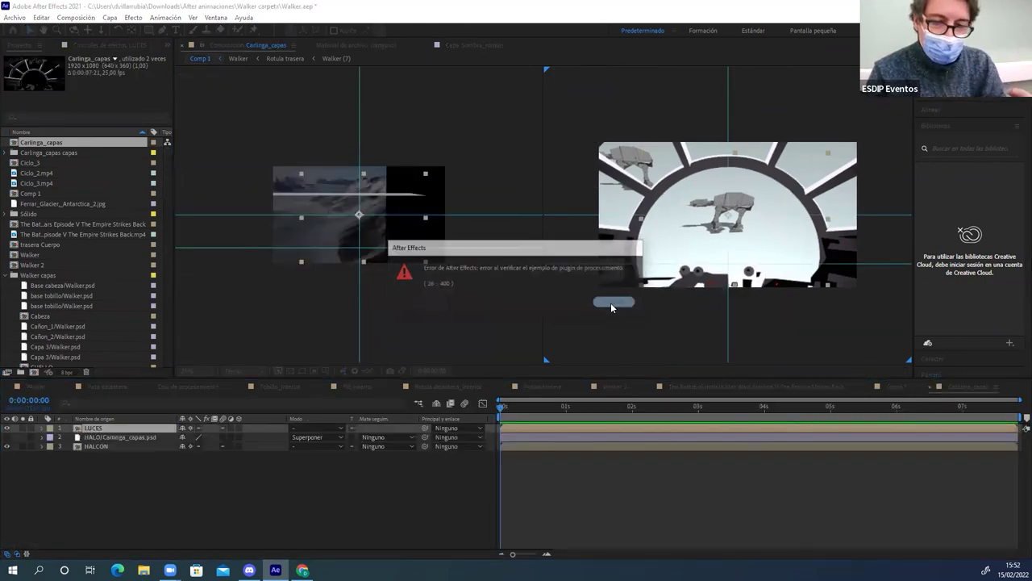
left_click(612, 304)
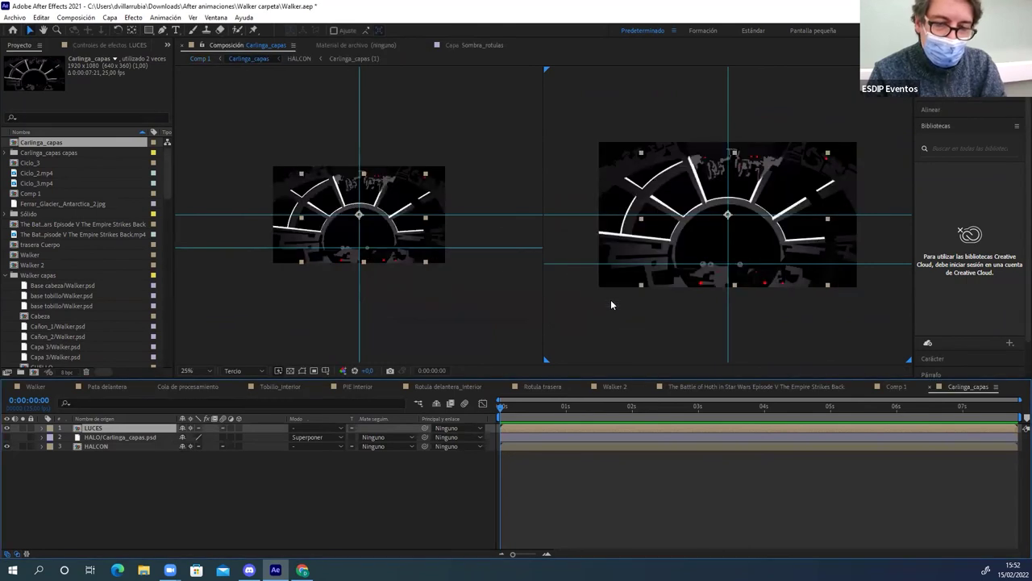
Turn on the transparency grid and reveal the LUCES layer's opacity
left_click(289, 371)
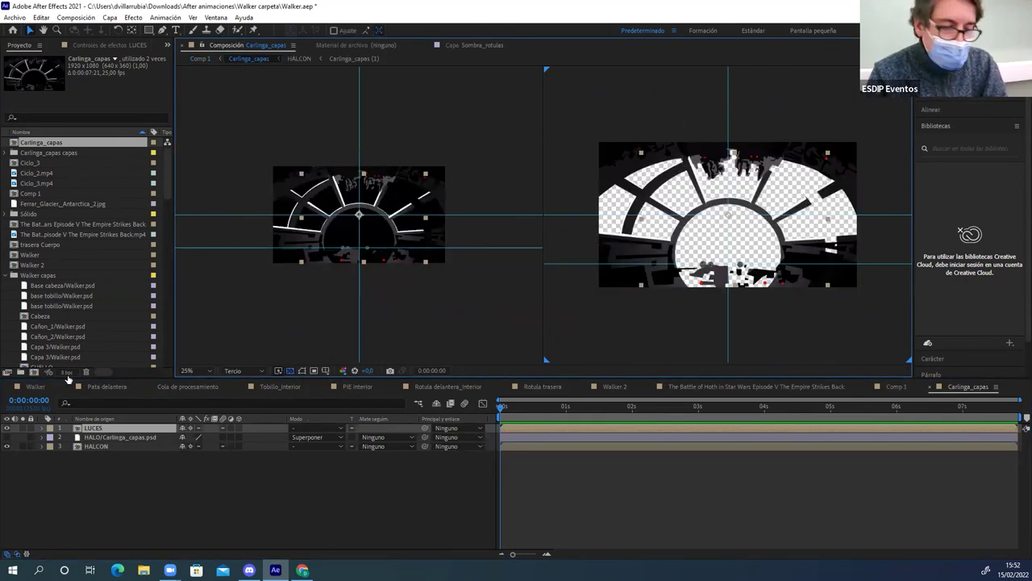
left_click(7, 428)
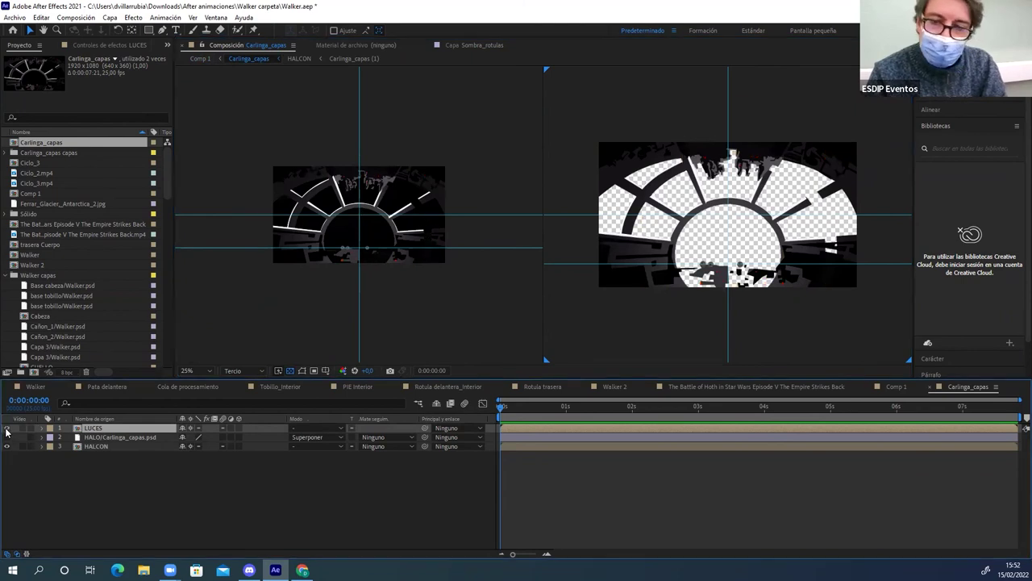
left_click(6, 428)
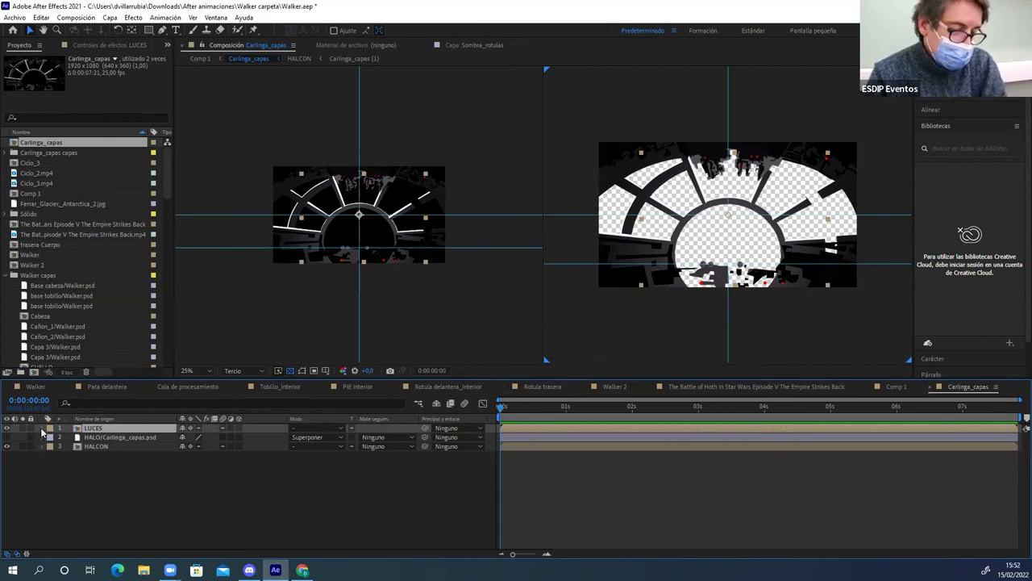
key("t")
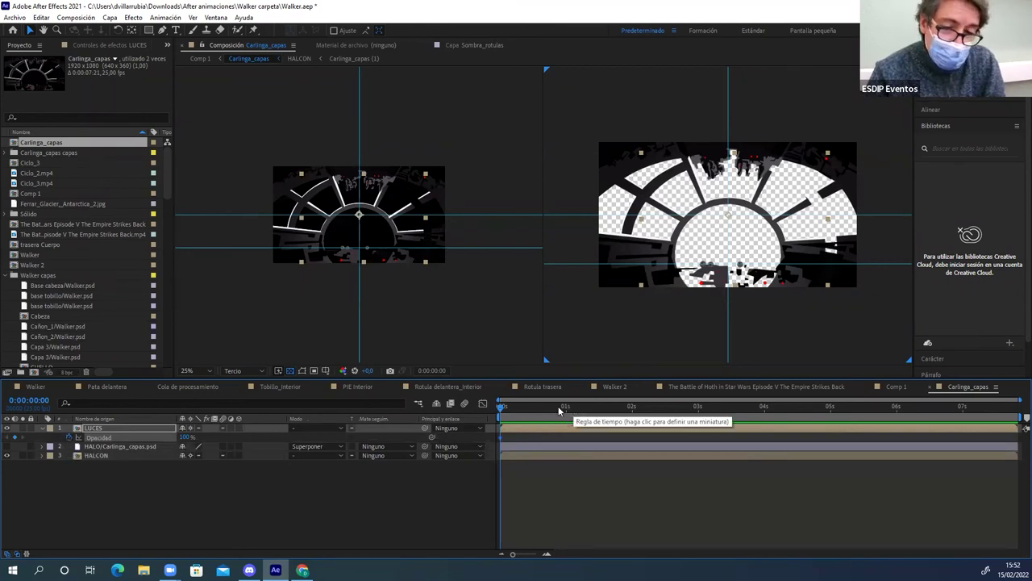
Keyframe LUCES opacity at 100% on frame 0:16 and 0% on frame 0:17
left_click_drag(532, 413, 542, 409)
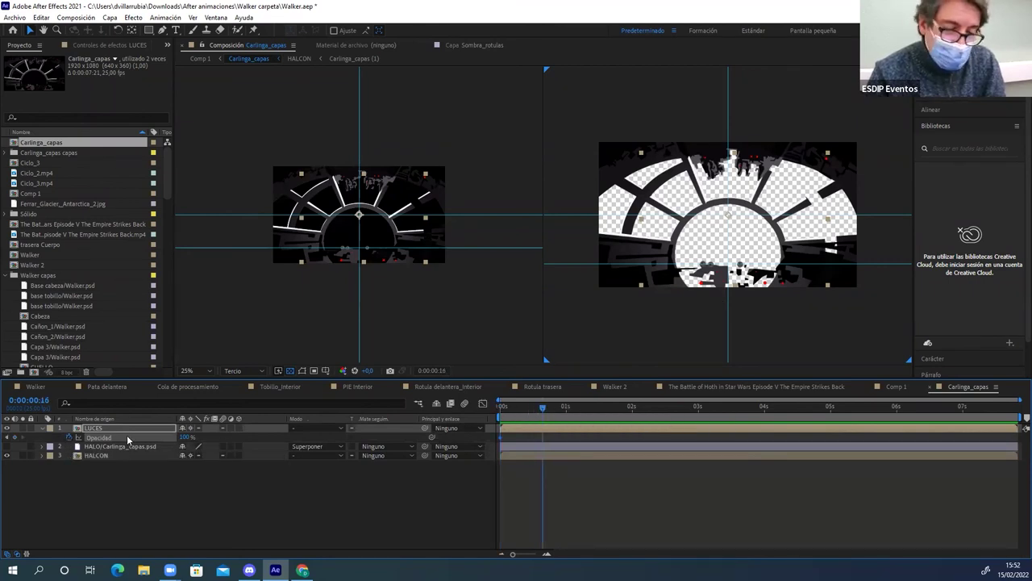
left_click(14, 437)
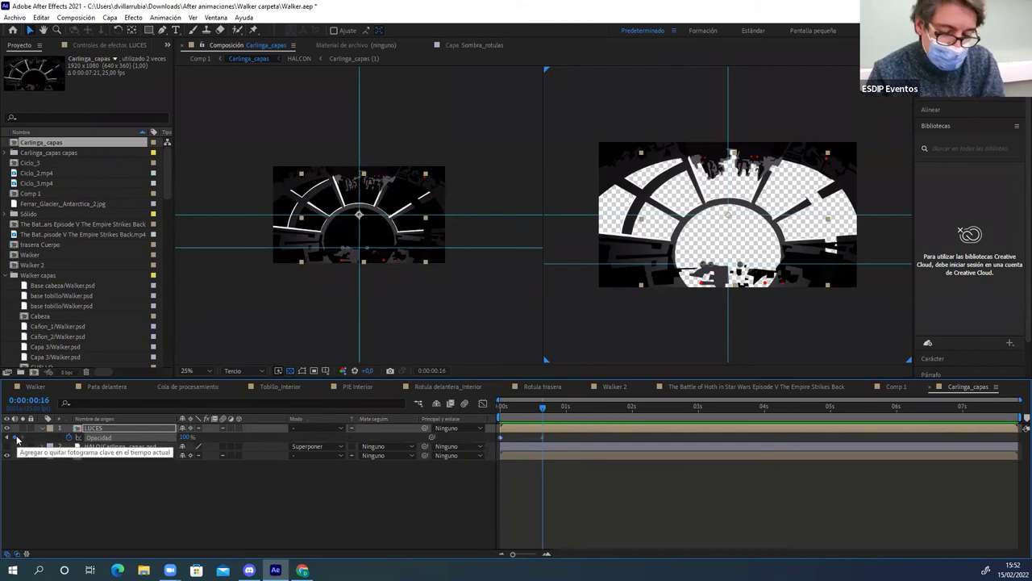
left_click_drag(502, 406, 543, 405)
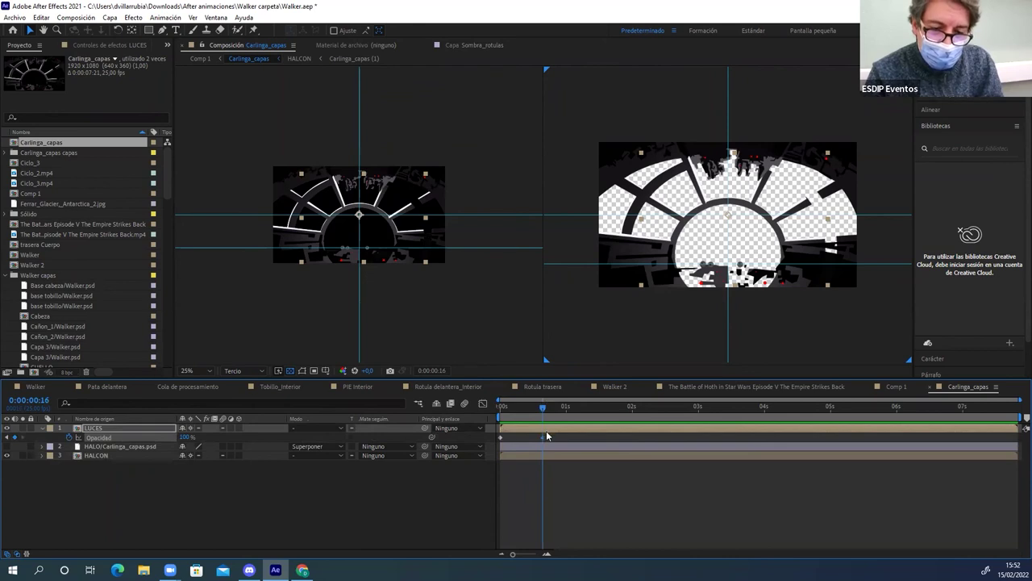
key("equal")
key("equal")
key("Page_Down")
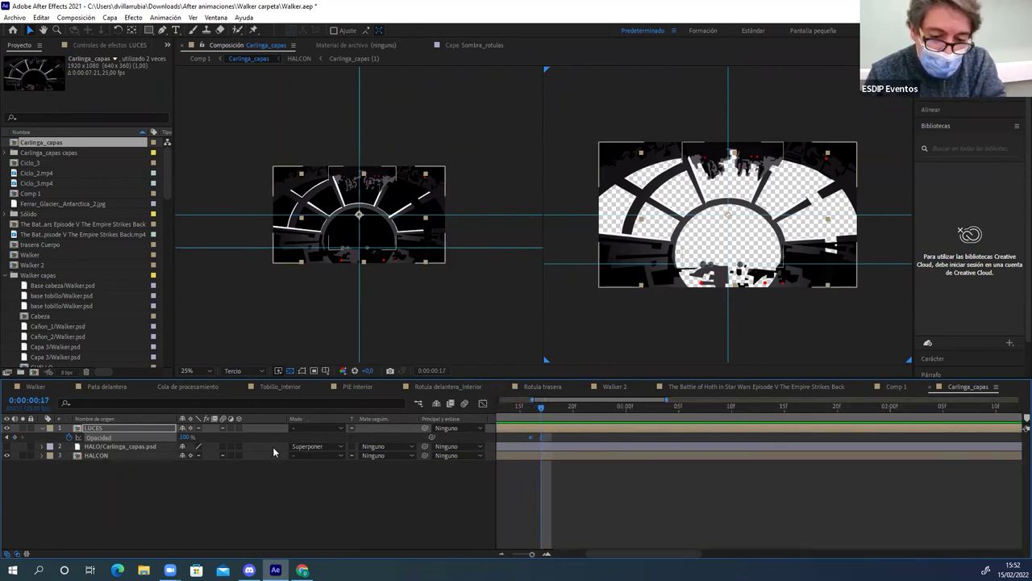
left_click(189, 436)
type("0")
key("Return")
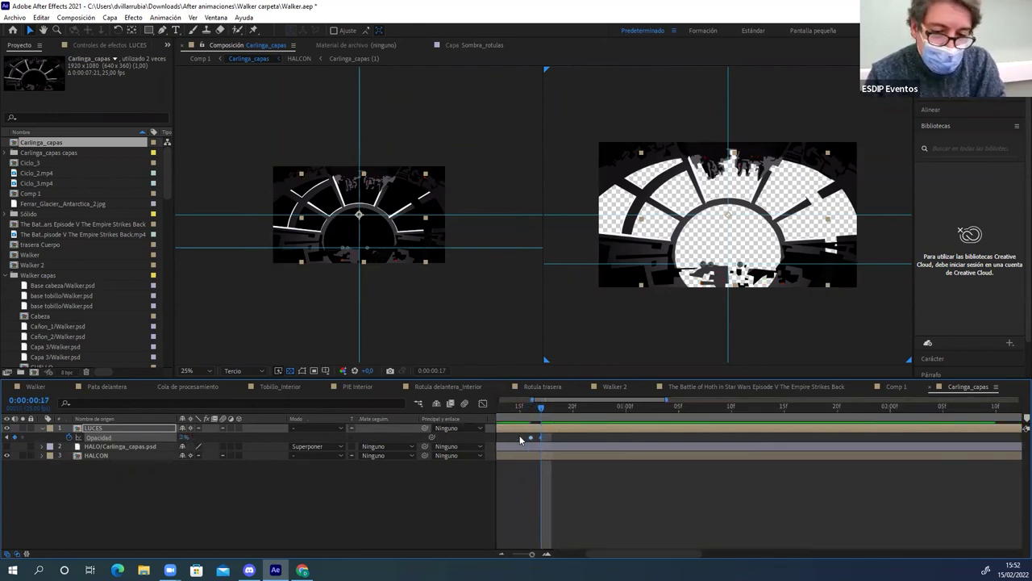
Add LUCES opacity keyframes of 0% at 1:03 and 100% at 1:04, then preview the flicker
left_click(655, 407)
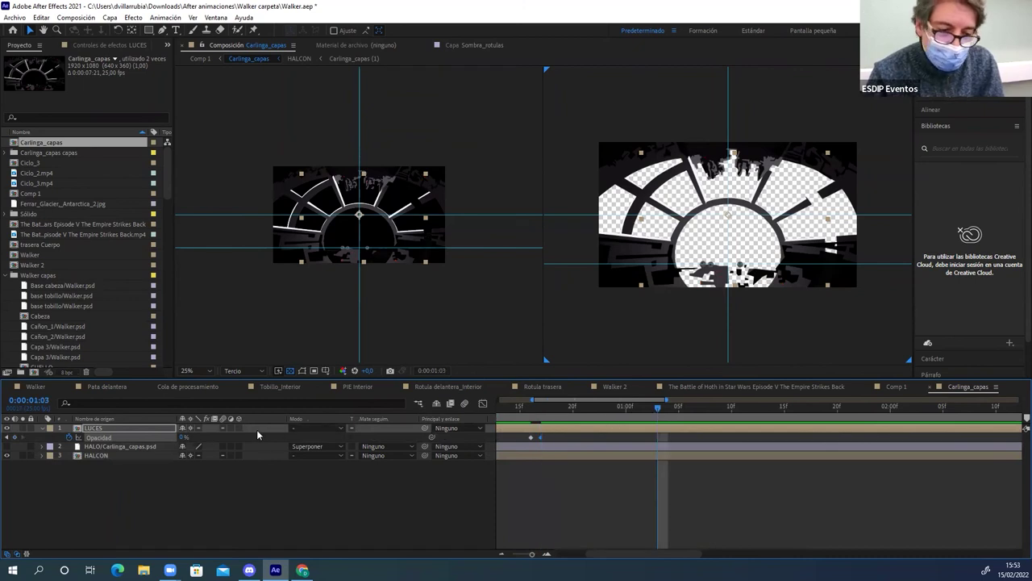
key("minus")
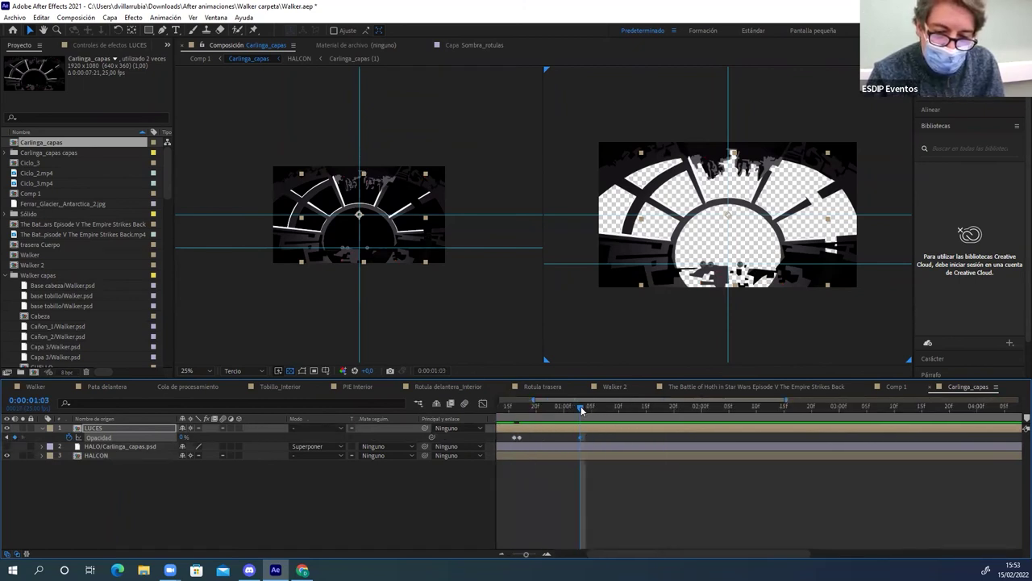
left_click_drag(582, 409, 587, 409)
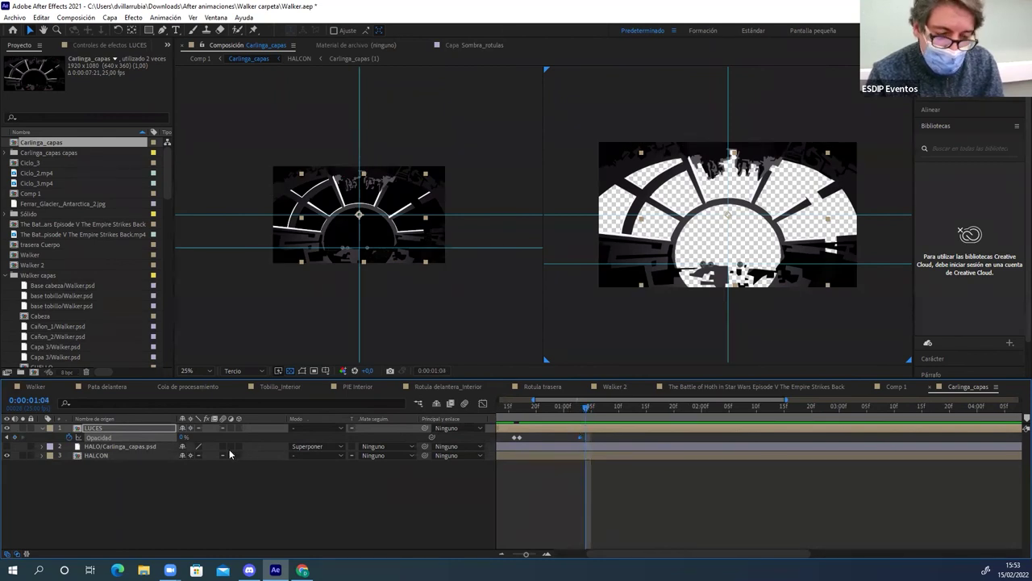
left_click_drag(179, 436, 750, 420)
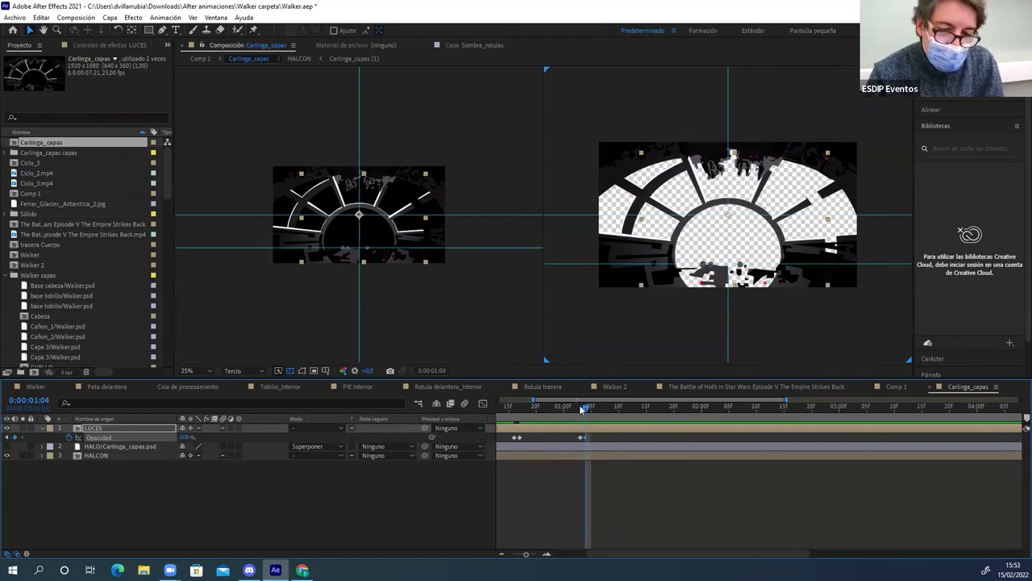
left_click_drag(582, 409, 392, 409)
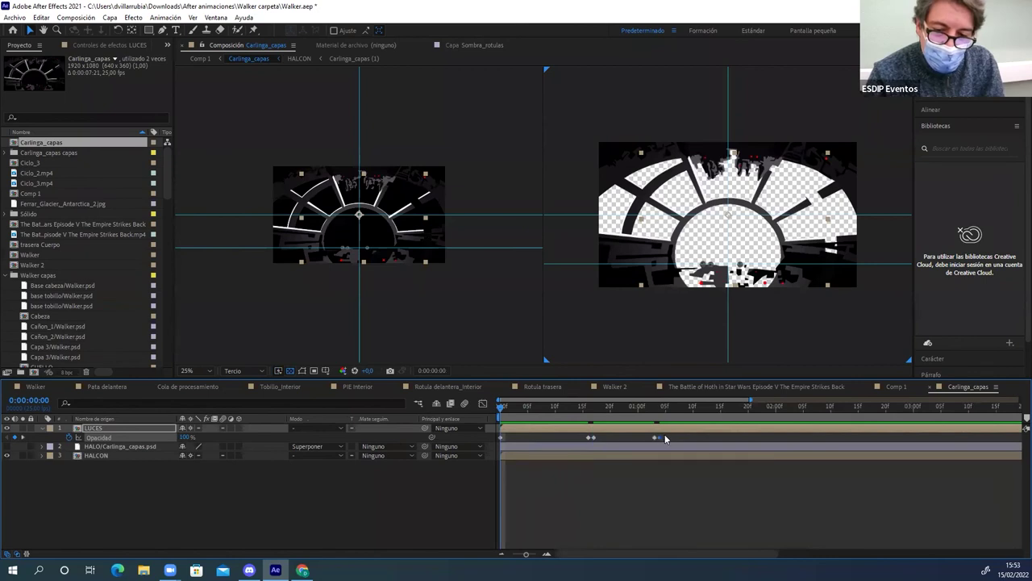
left_click_drag(665, 438, 468, 448)
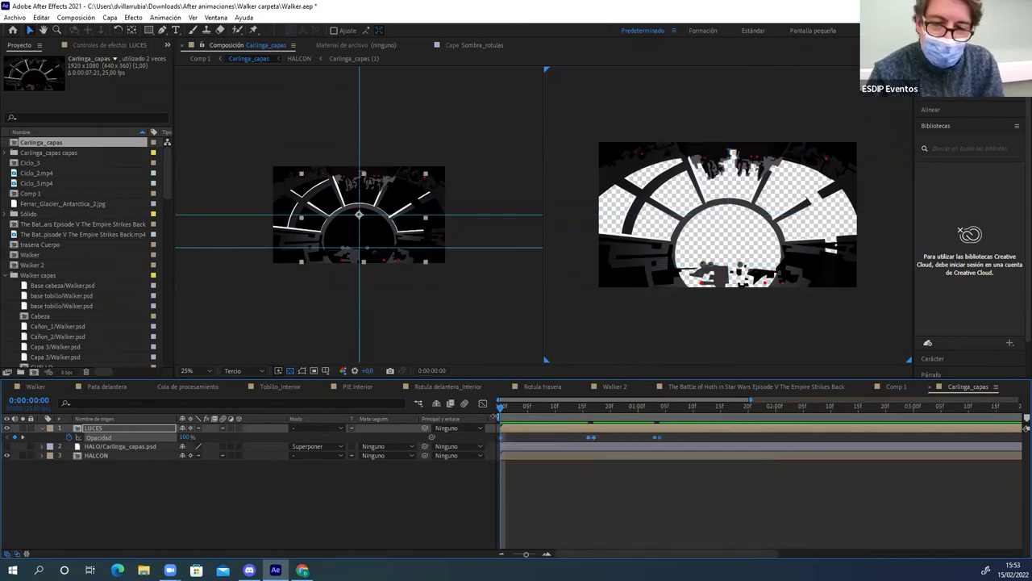
key("space")
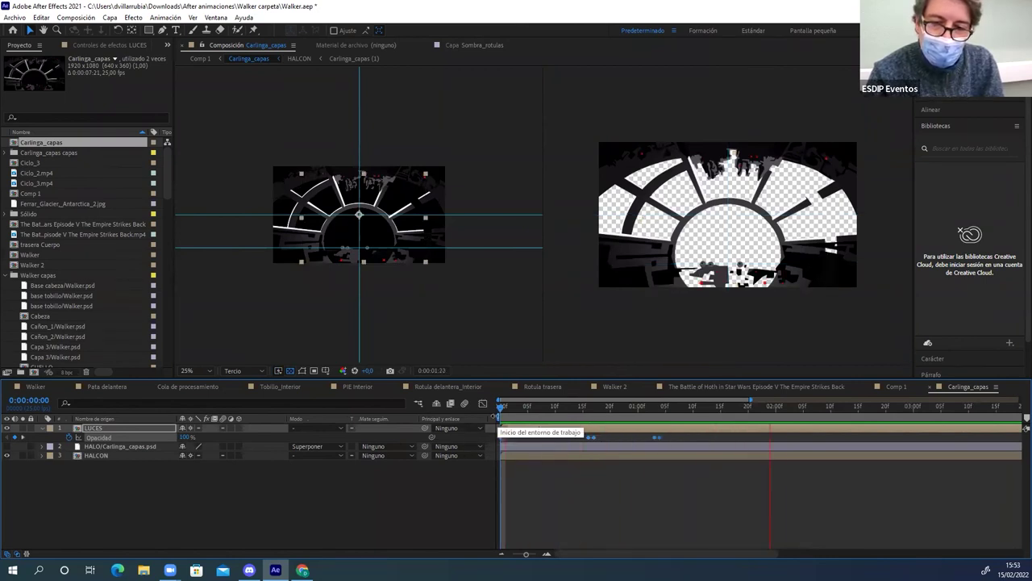
key("space")
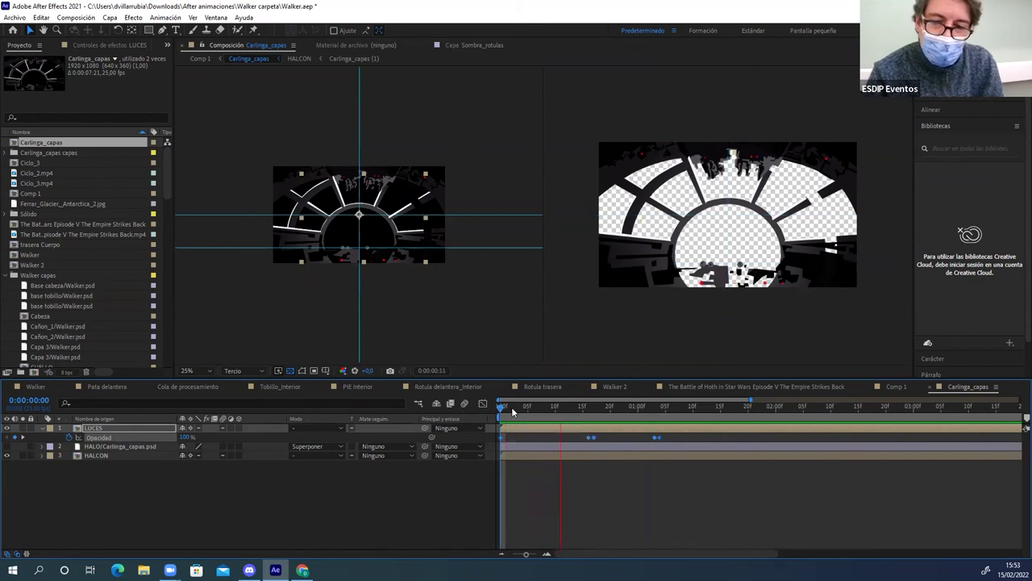
key("space")
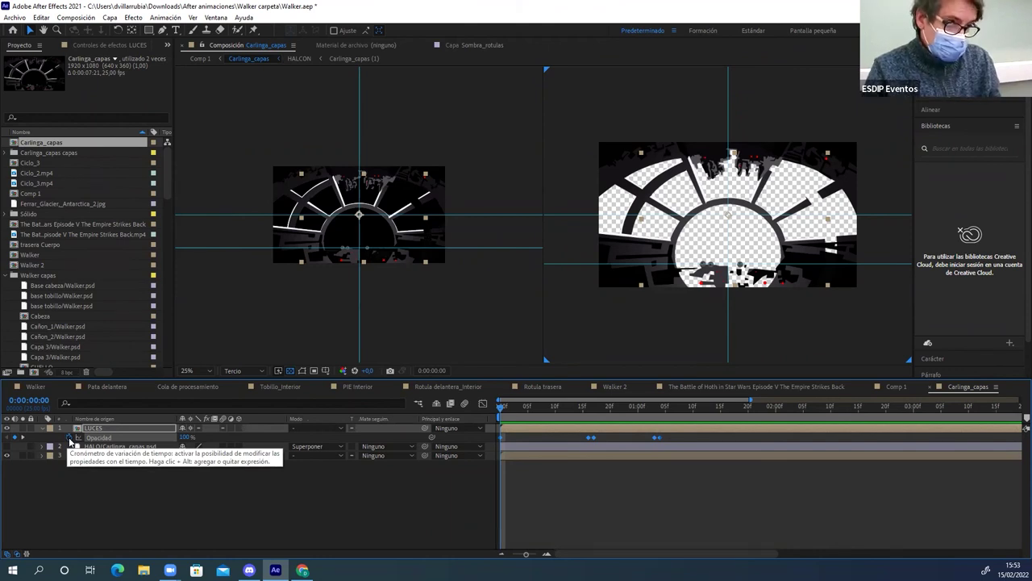
Add a loopOut(type = "cycle", numKeyframes = 0) expression to the LUCES Opacity property
left_click(69, 438, "alt")
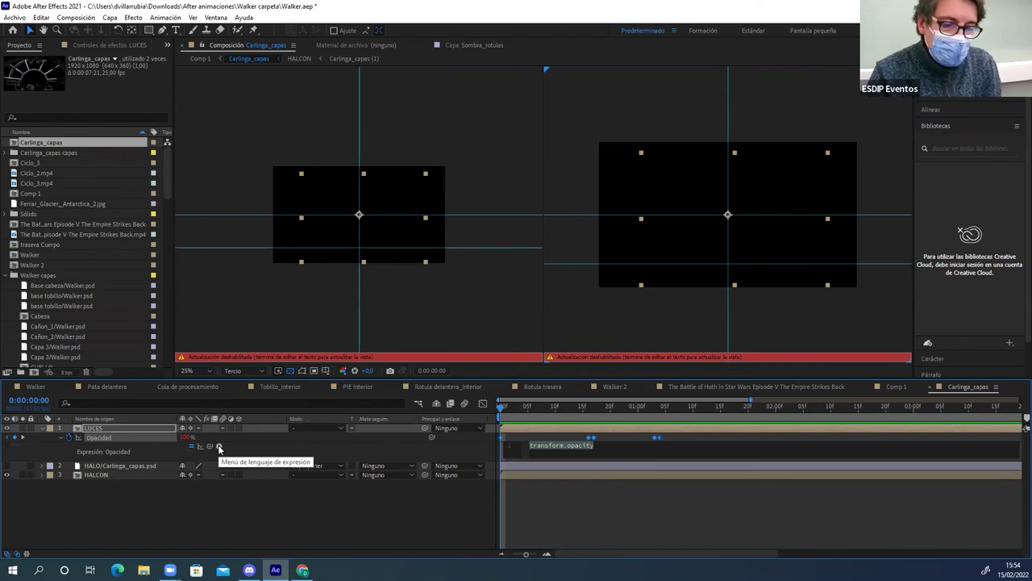
left_click(218, 447)
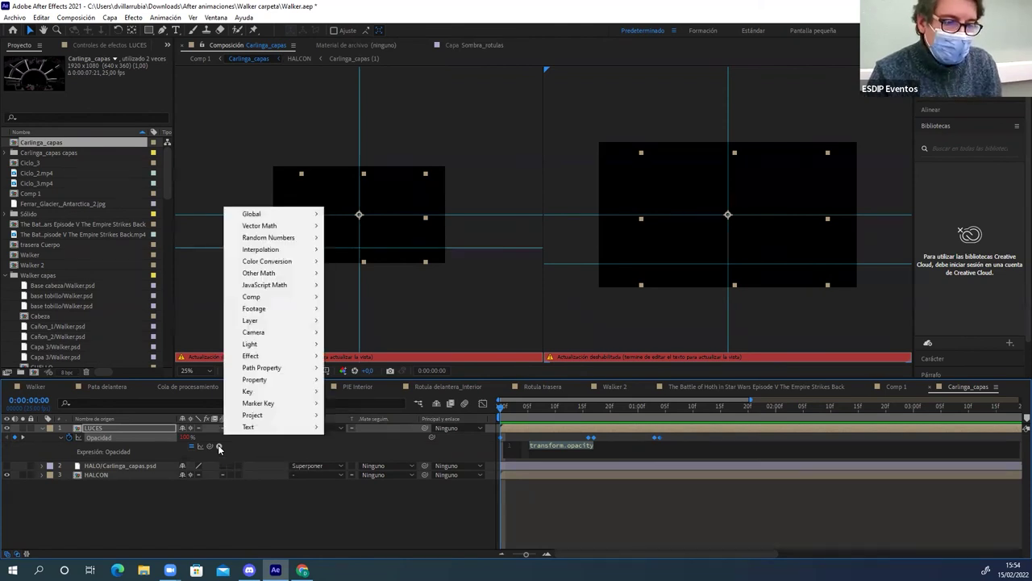
mouse_move(267, 426)
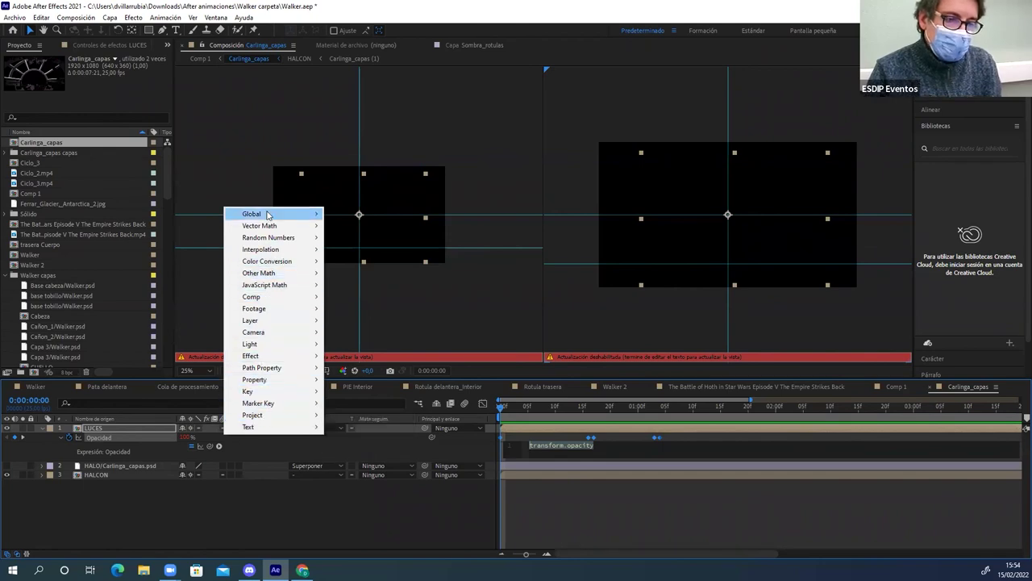
mouse_move(267, 214)
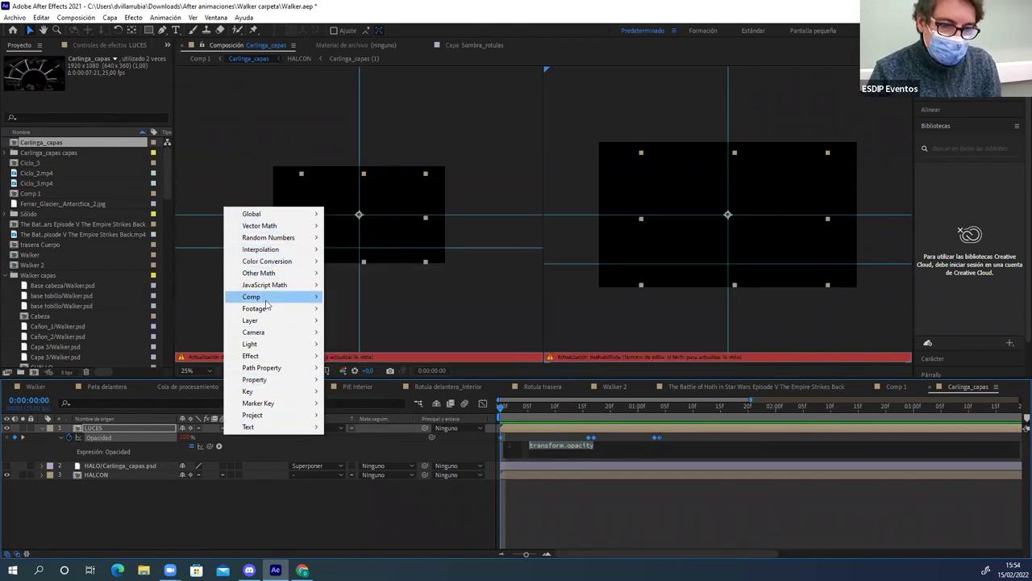
mouse_move(267, 346)
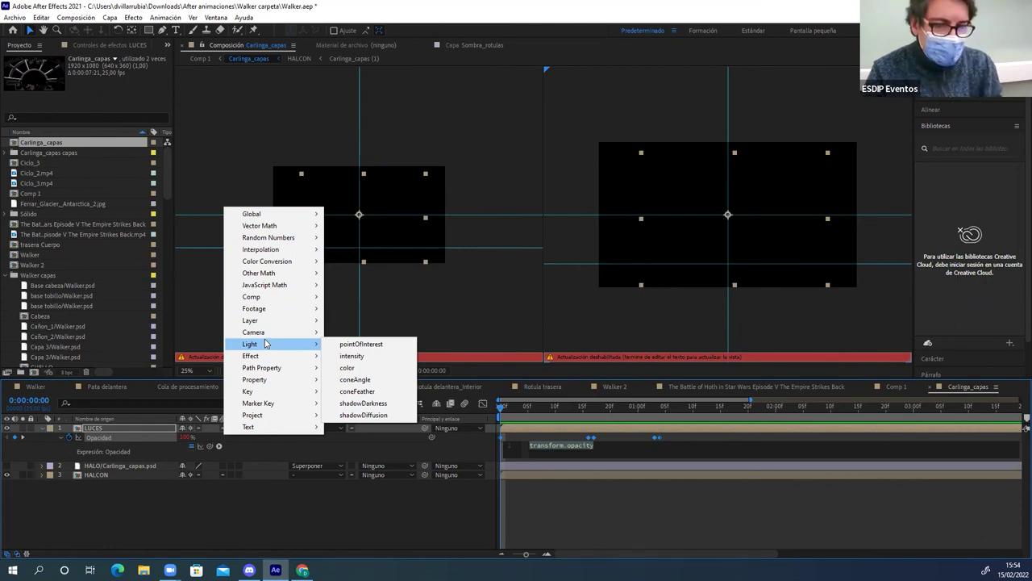
mouse_move(269, 300)
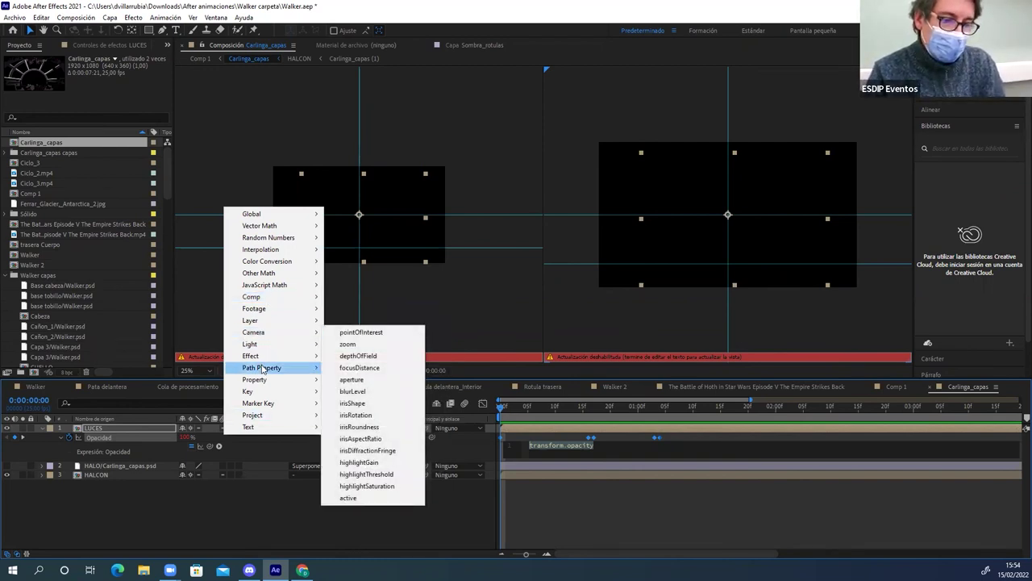
mouse_move(265, 380)
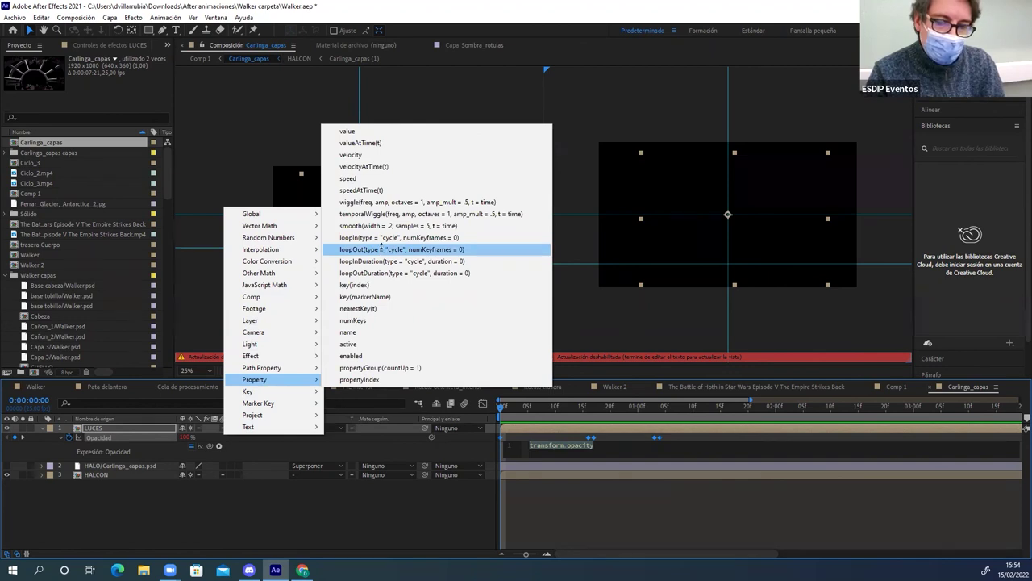
left_click(381, 250)
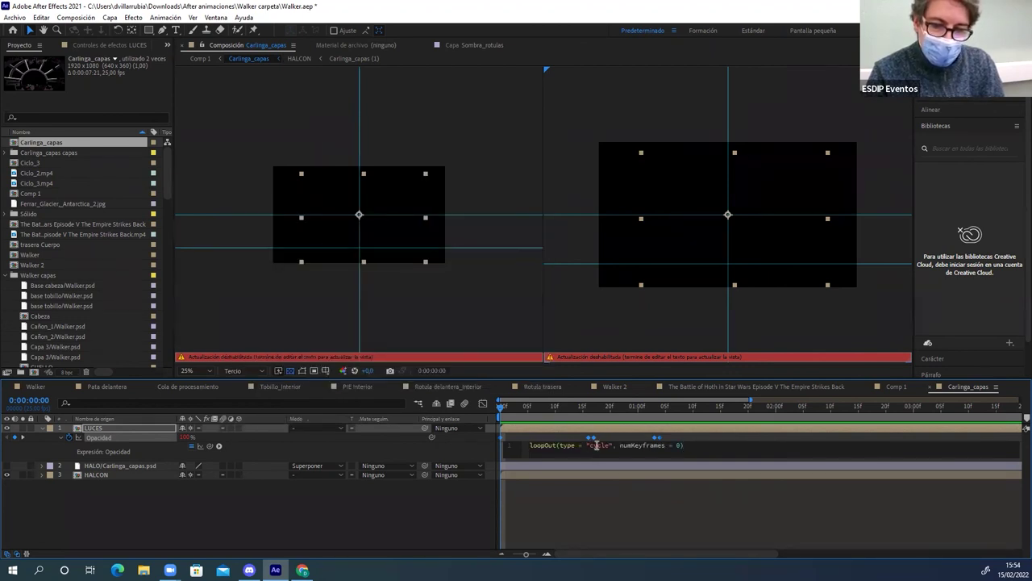
double_click(679, 445)
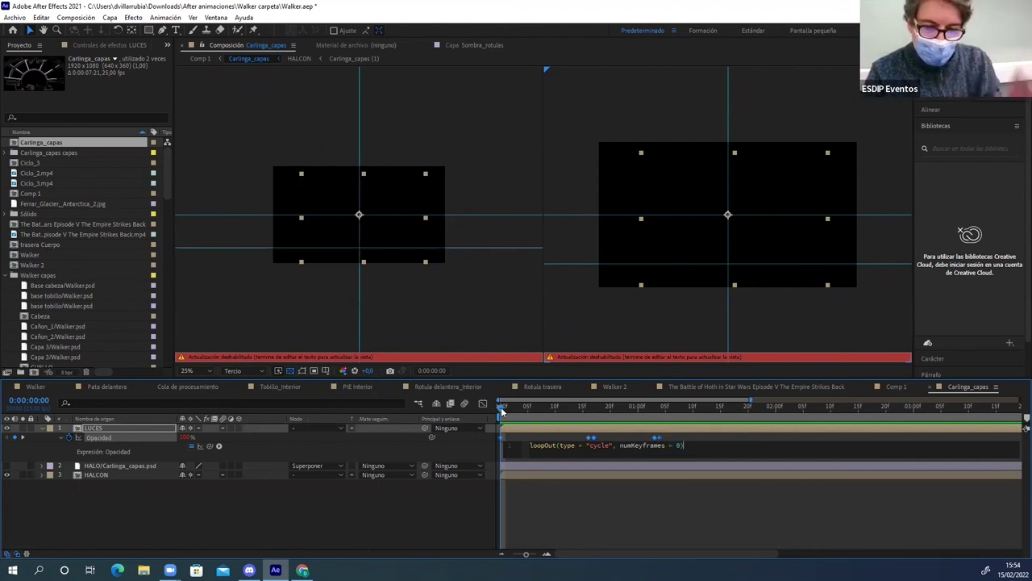
Zoom the timeline out to all seven seconds, preview the looping flicker, and show the mini-flowchart
left_click(507, 408)
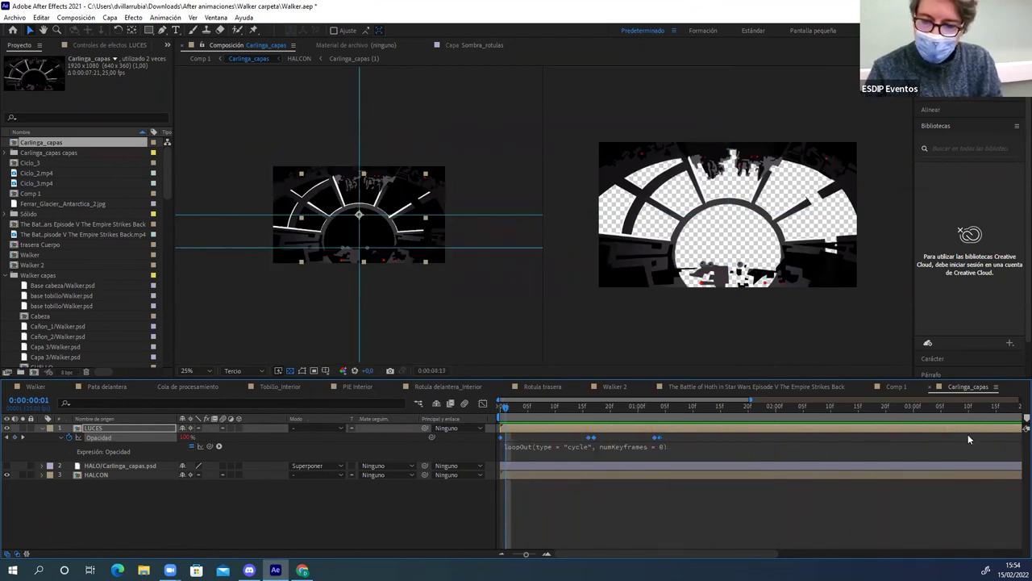
key("minus")
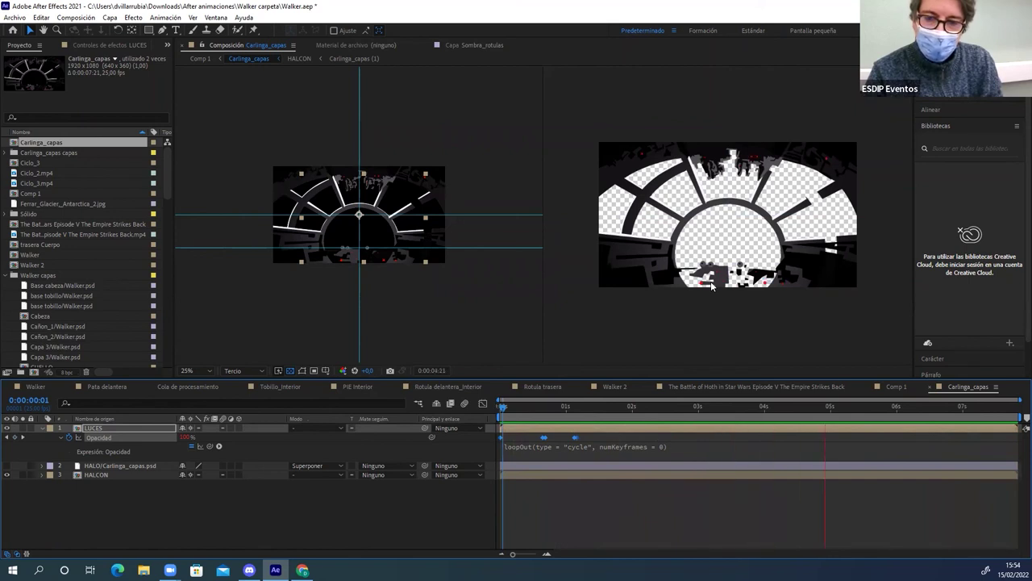
key("space")
key("Tab")
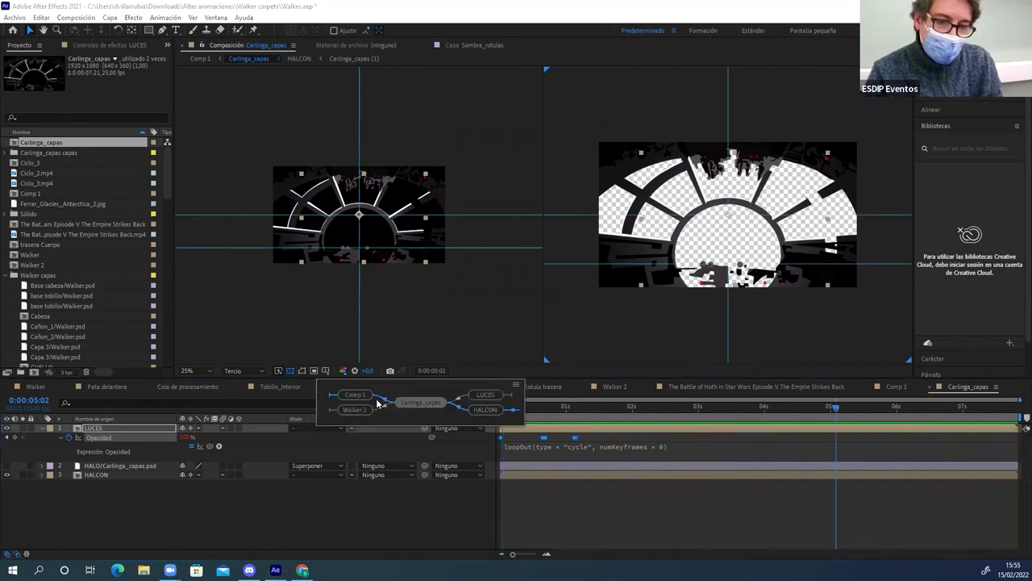
Switch to Comp 1 and step through the shot, ending at 0:00:03:19 with the walker framed
left_click(356, 396)
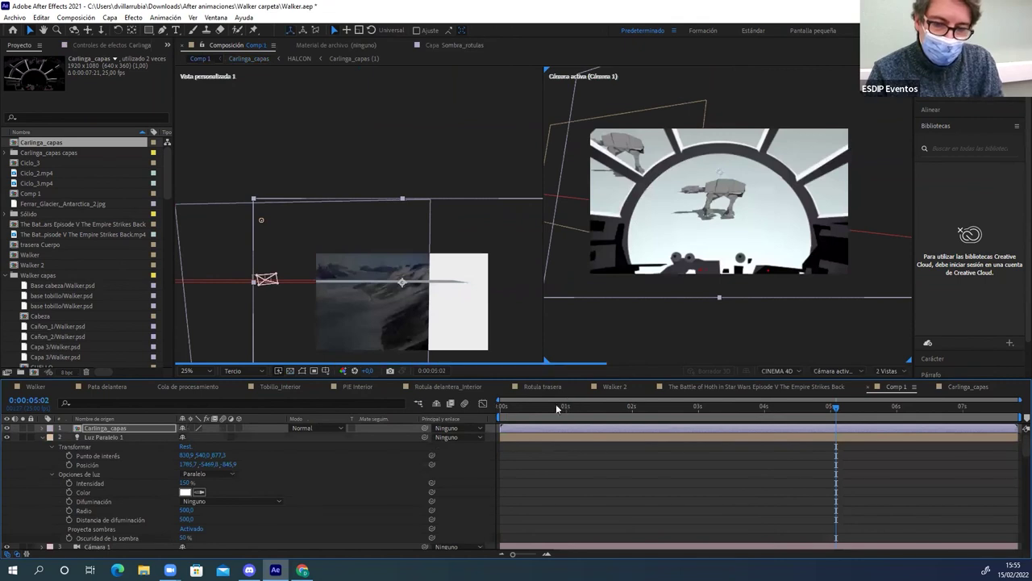
key("Home")
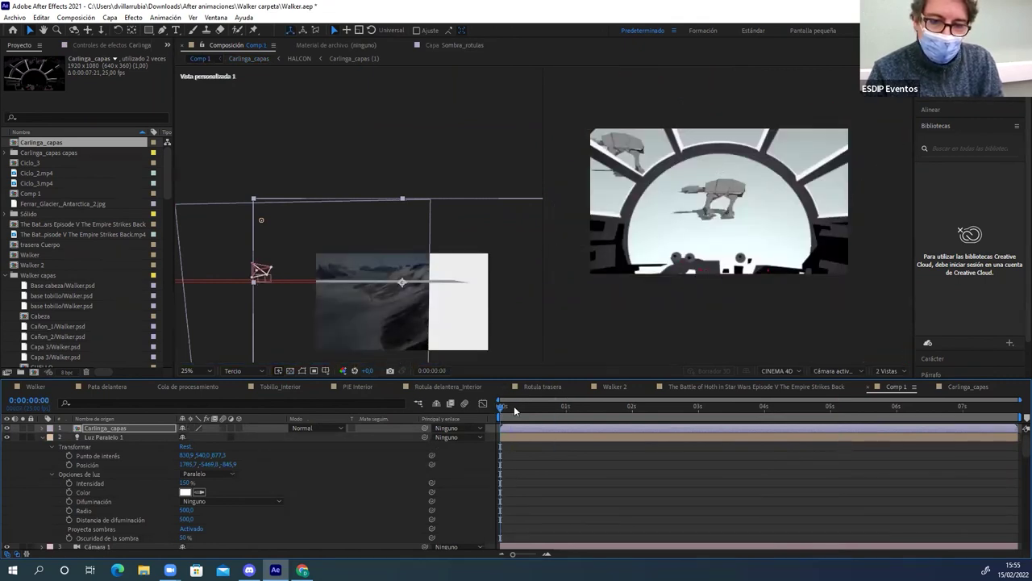
left_click_drag(513, 405, 565, 406)
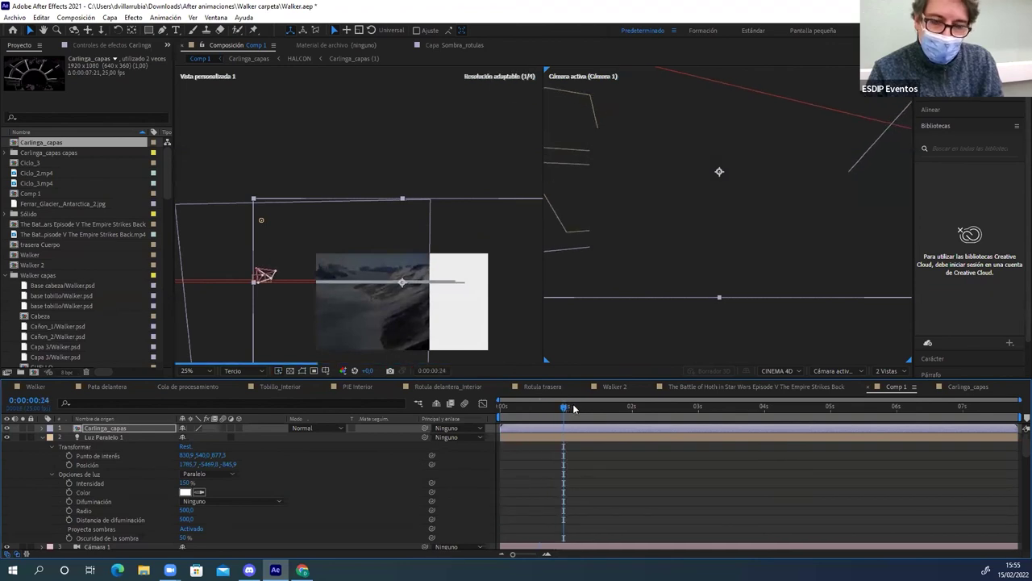
left_click(596, 407)
left_click(603, 407)
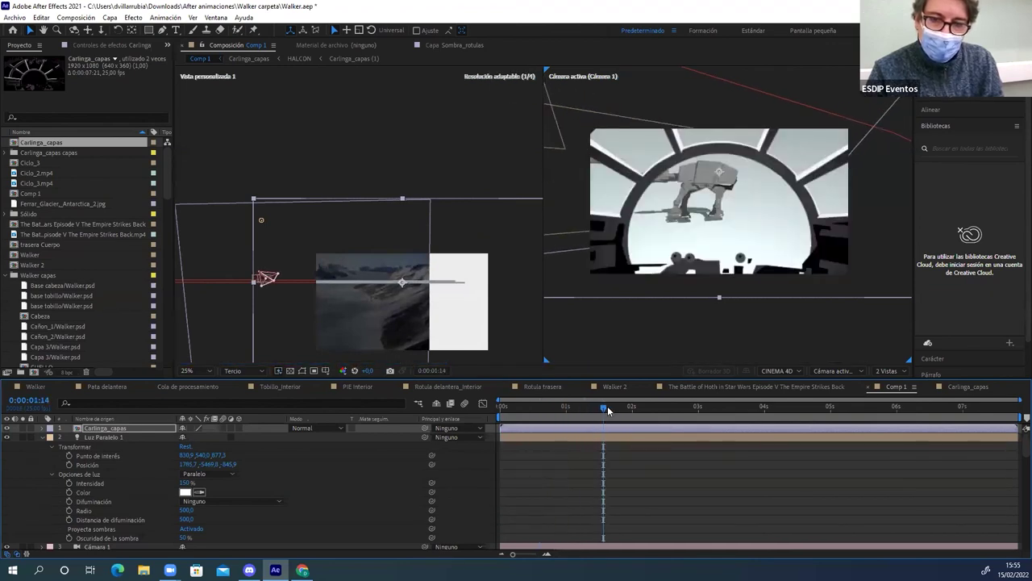
left_click(668, 406)
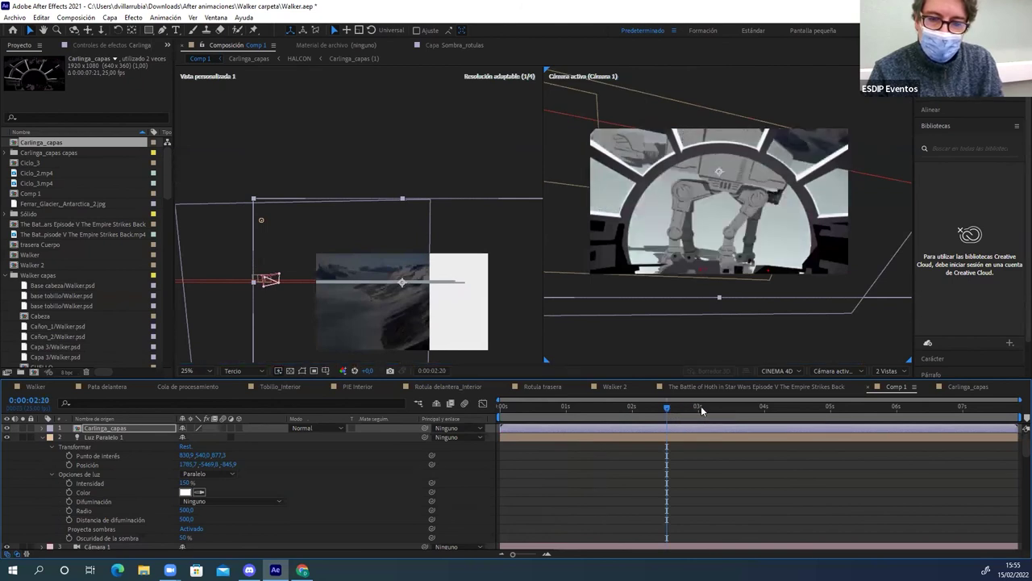
left_click(724, 407)
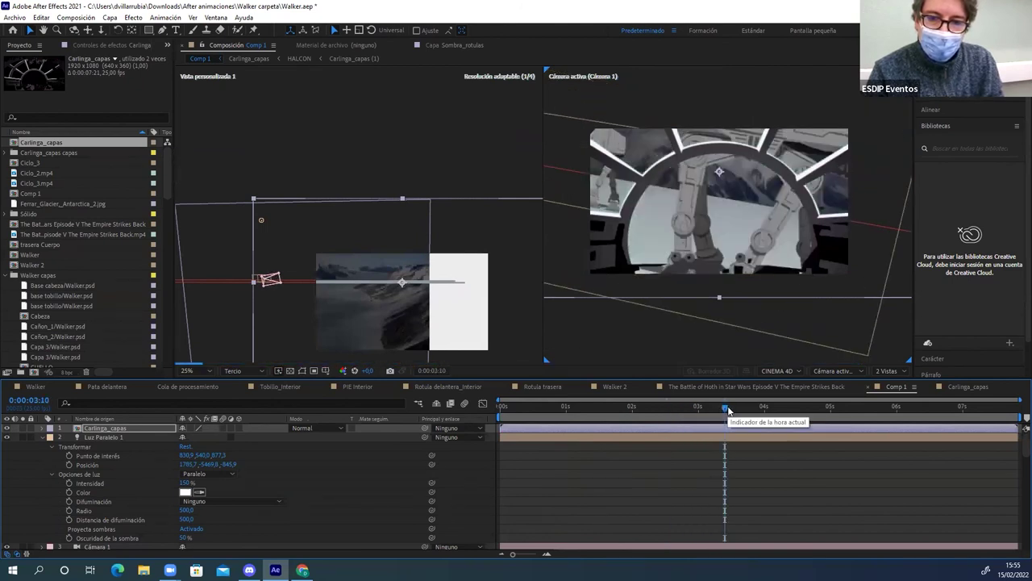
left_click(749, 407)
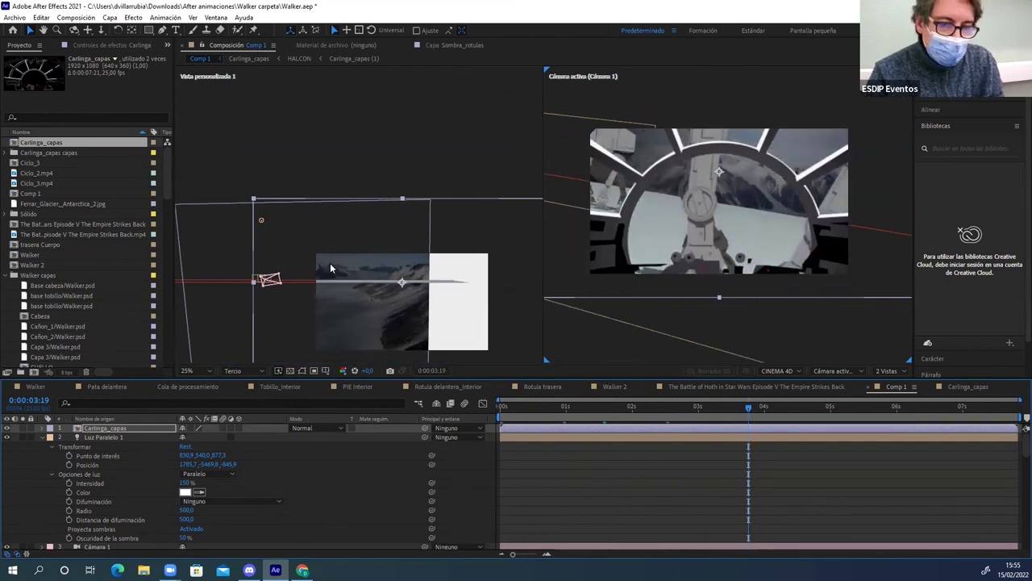
Turn off Accepts Shadows and Accepts Lights in Ferrar_Glacier's Material Options, then return to frame 0
left_click(221, 250)
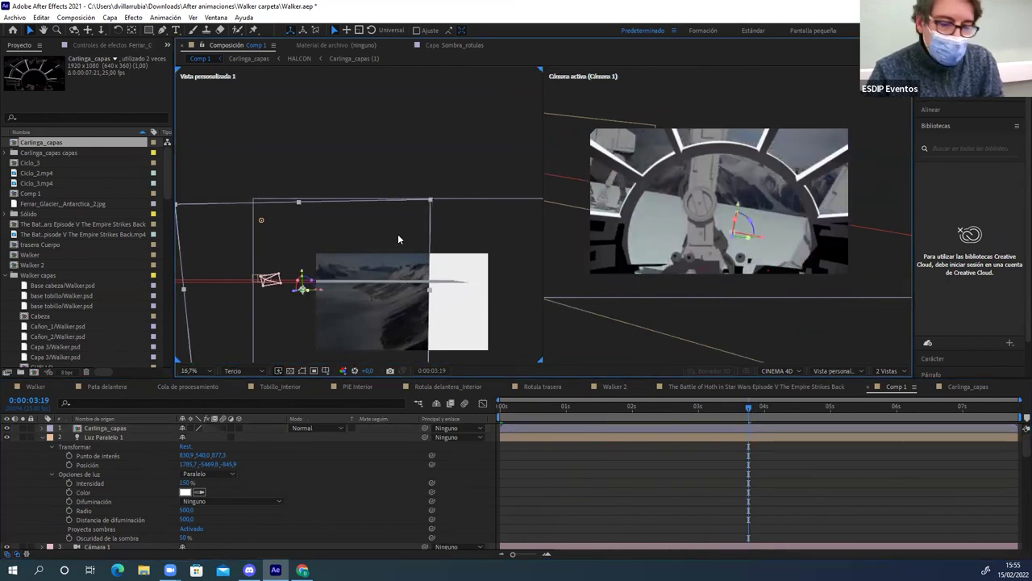
scroll(131, 470, "down", 3)
scroll(133, 482, "down", 3)
scroll(134, 487, "down", 4)
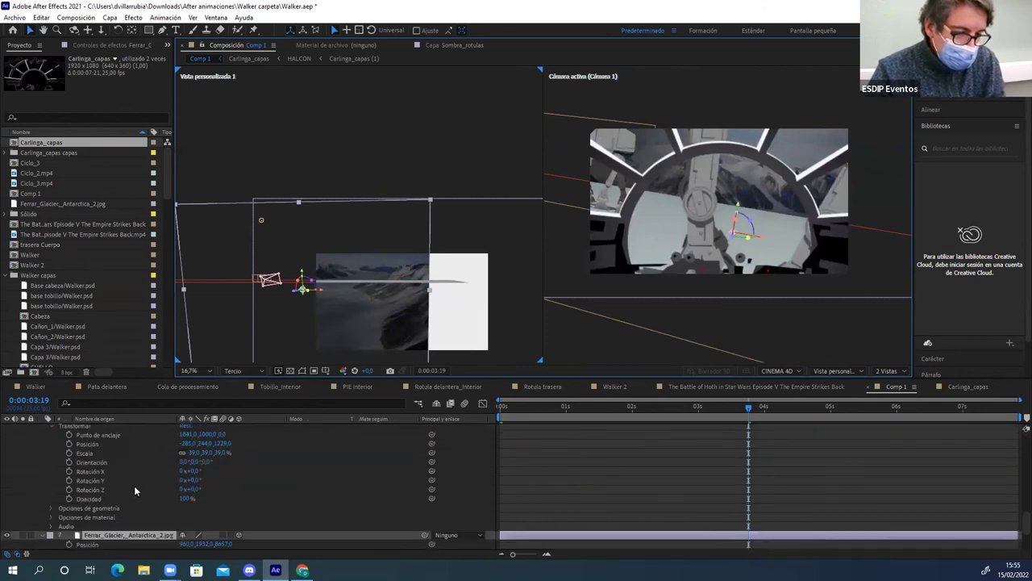
left_click(42, 537)
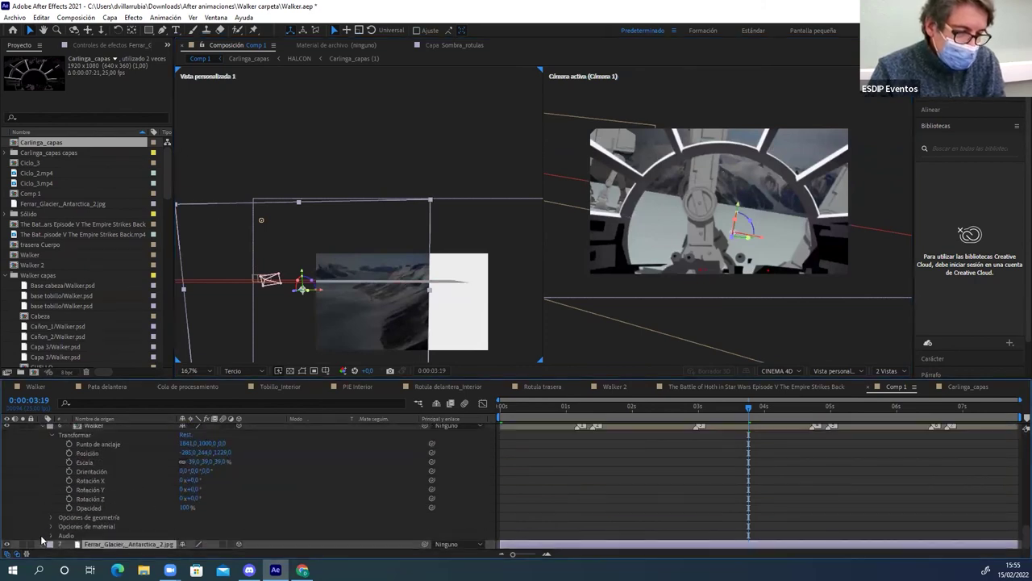
left_click(50, 543)
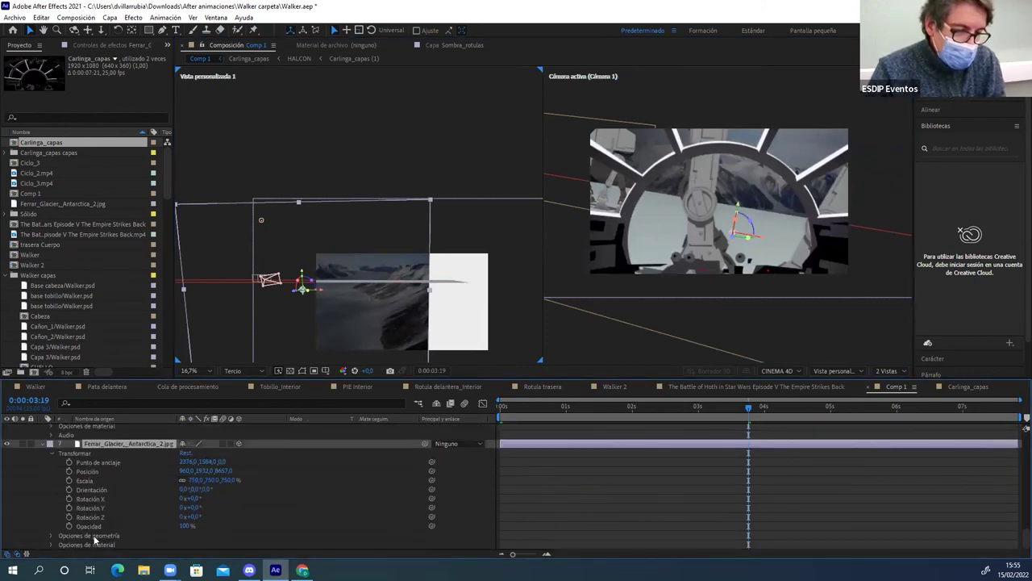
left_click(51, 545)
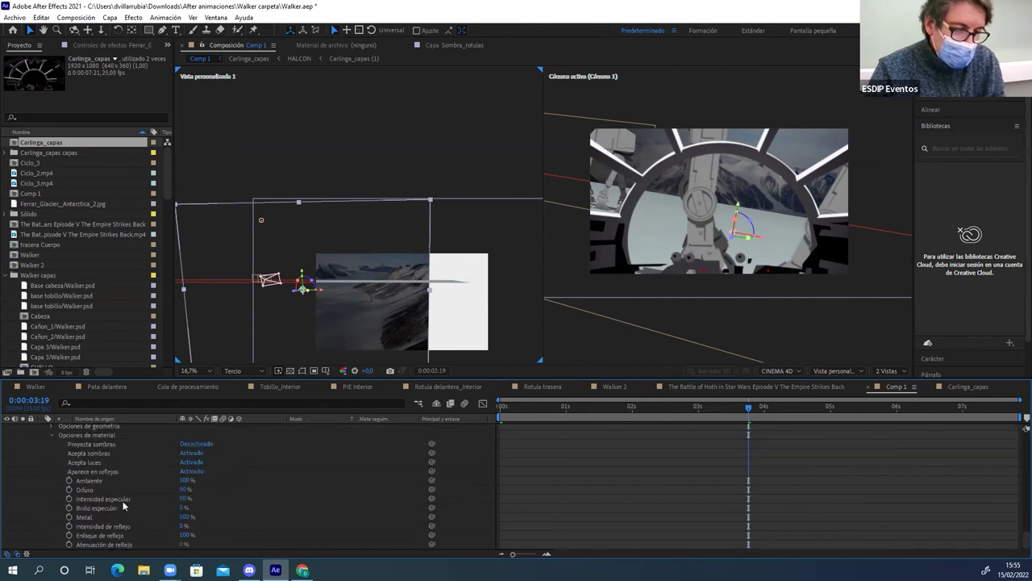
left_click(191, 452)
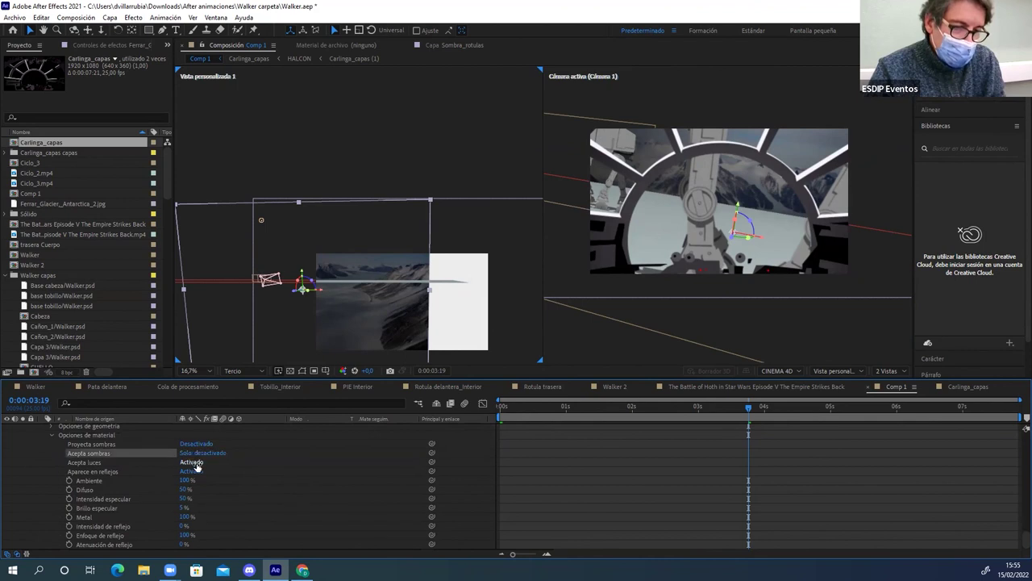
left_click(193, 462)
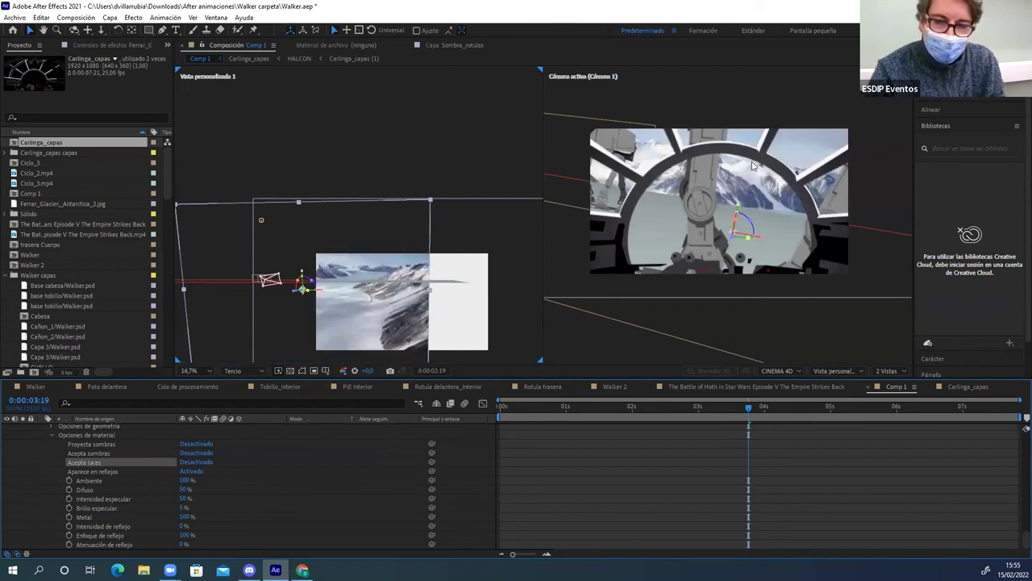
left_click_drag(521, 406, 496, 406)
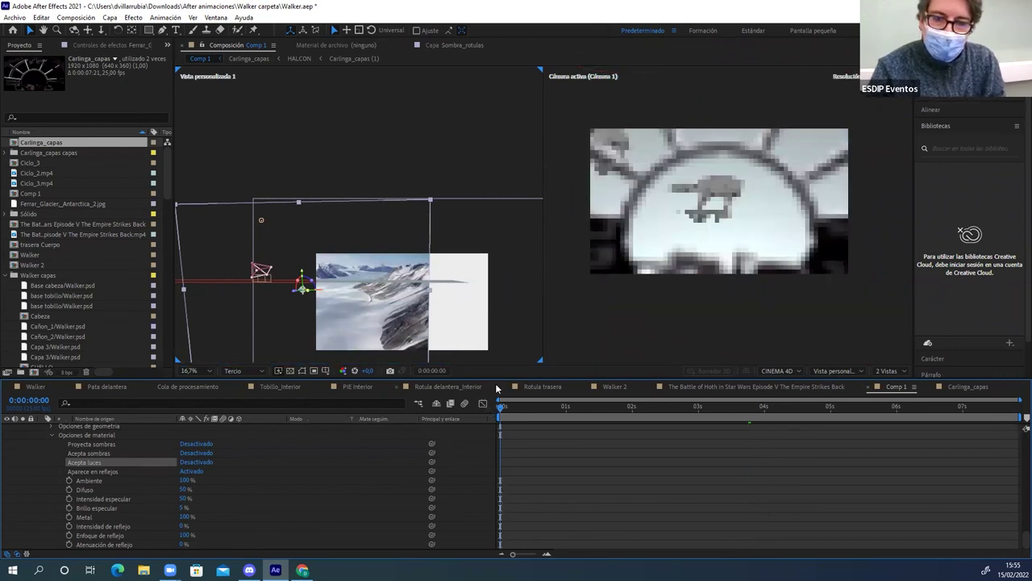
Preview the shot, then save the project as 'Día_3' in the Walker carpeta folder
key("space")
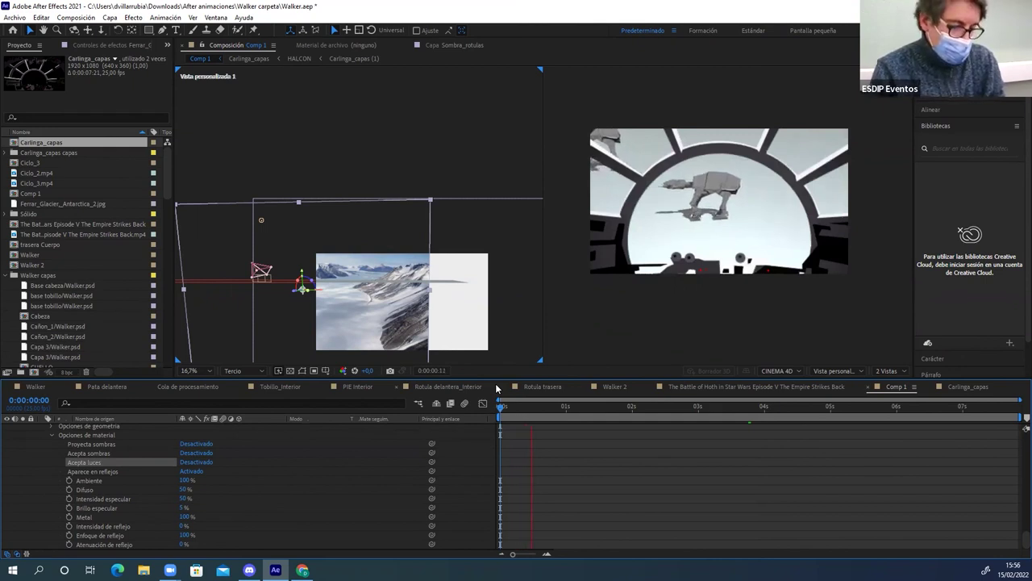
key("space")
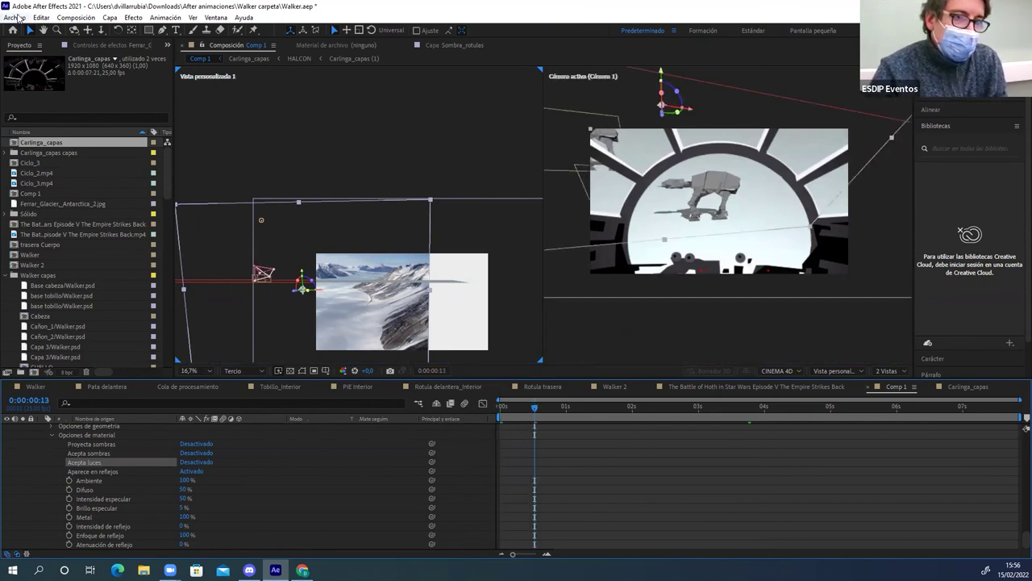
left_click(15, 17)
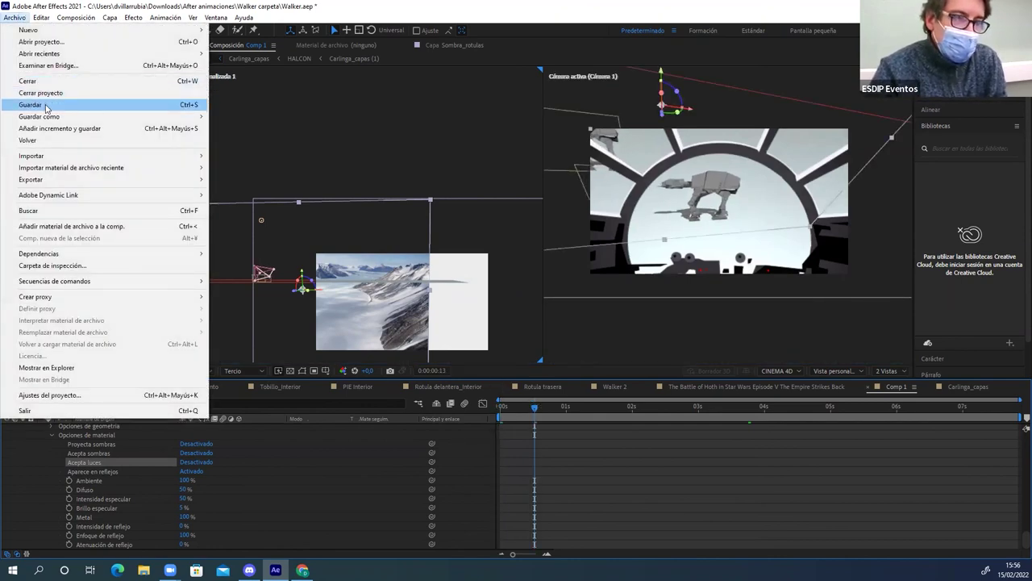
mouse_move(50, 117)
left_click(242, 115)
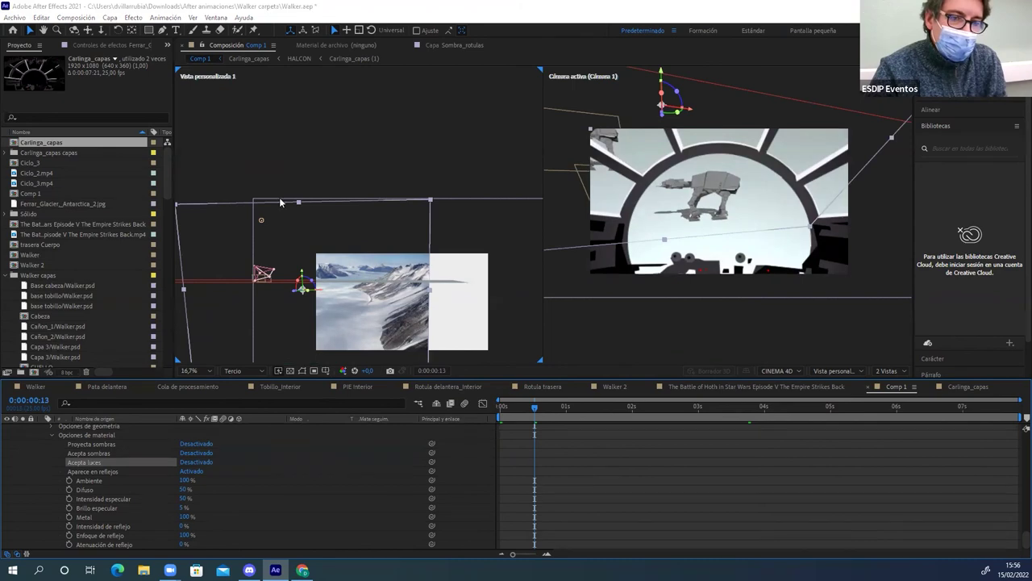
type("Día")
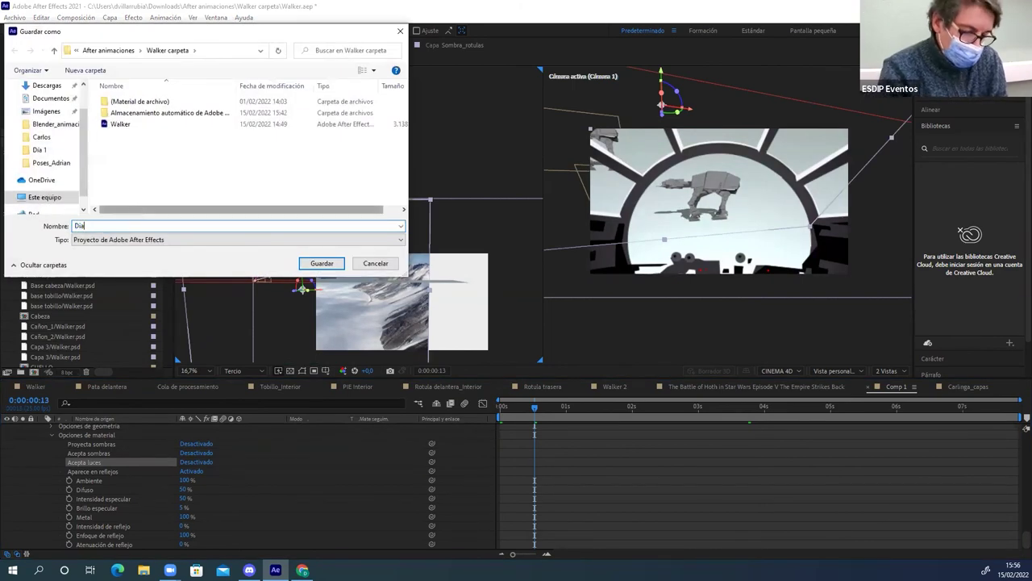
type("_3")
key("Return")
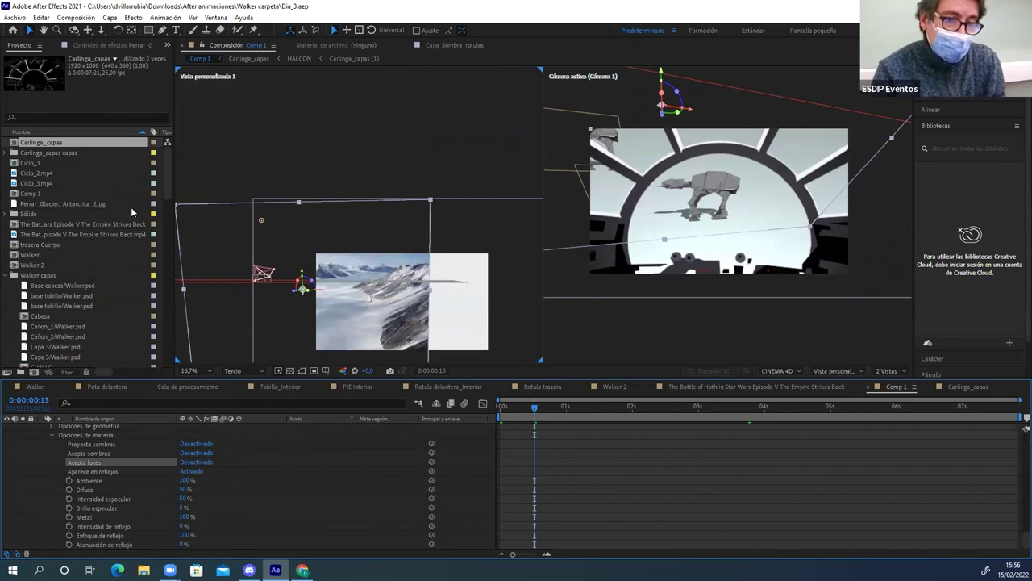
Go back to frame 0 and switch the viewer layout to 1 View
left_click(500, 407)
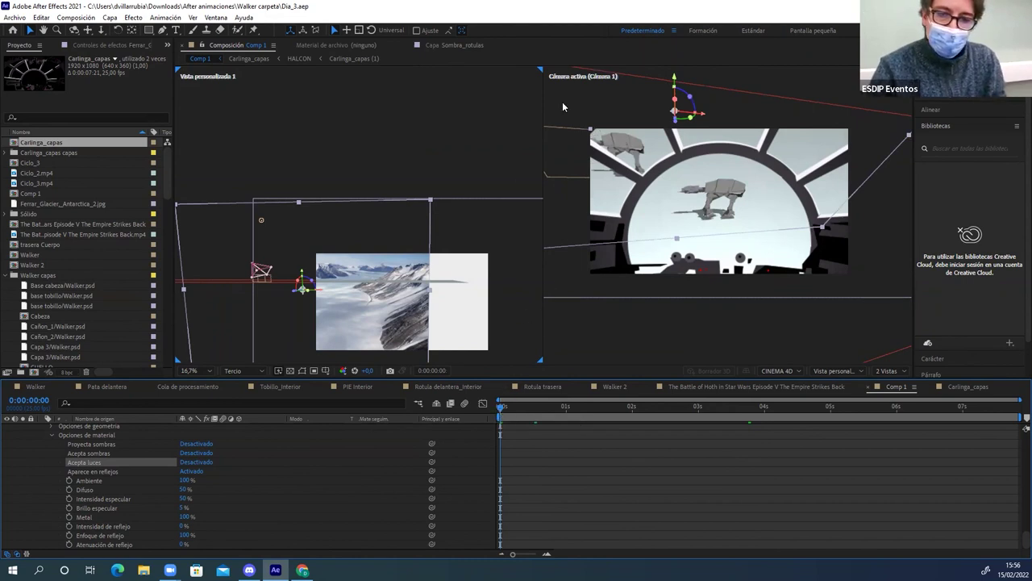
left_click(901, 372)
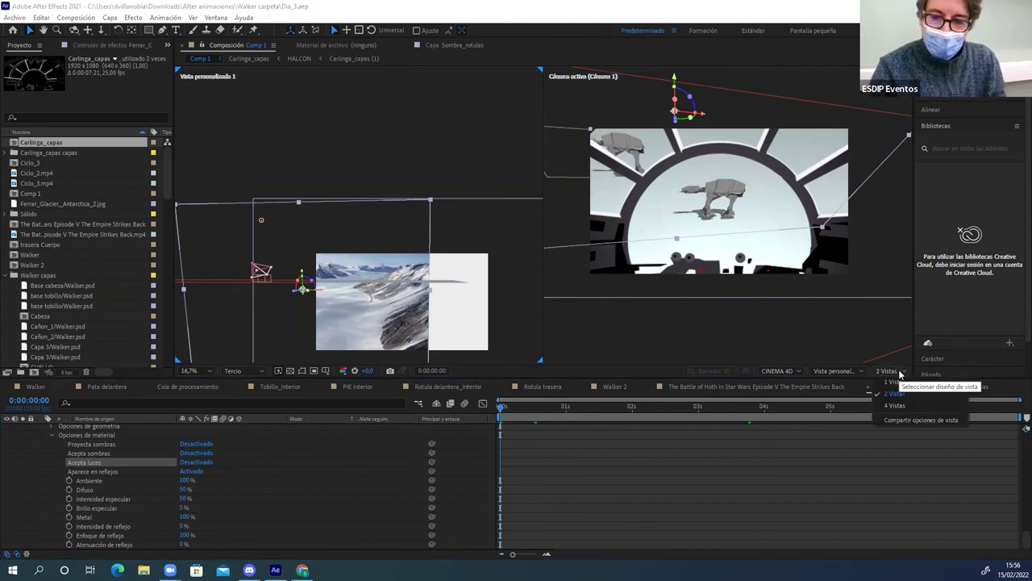
left_click(897, 382)
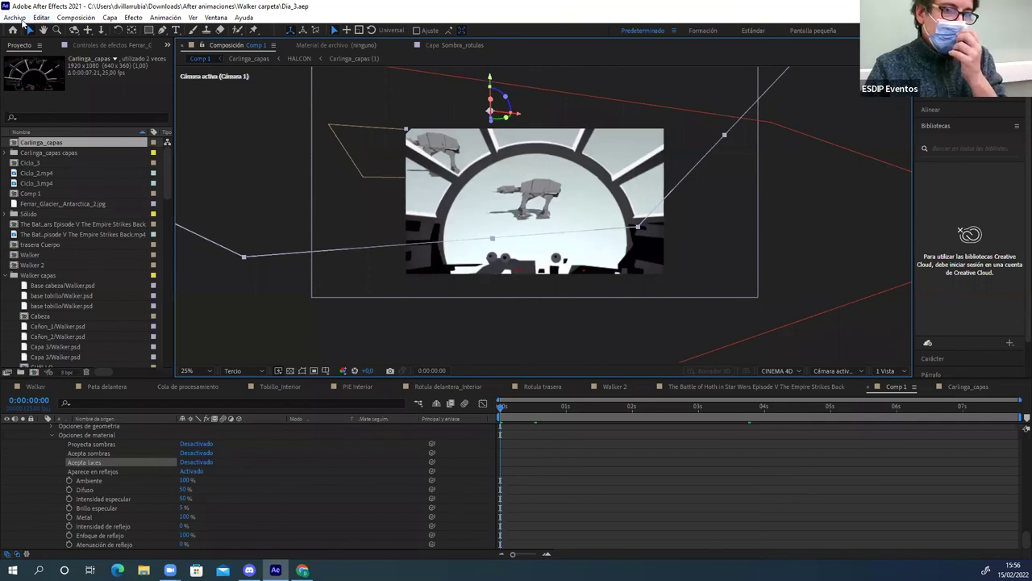
left_click(15, 17)
Collect the project's files into a 'Dia_3 carpeta' folder inside After animaciones
mouse_move(63, 257)
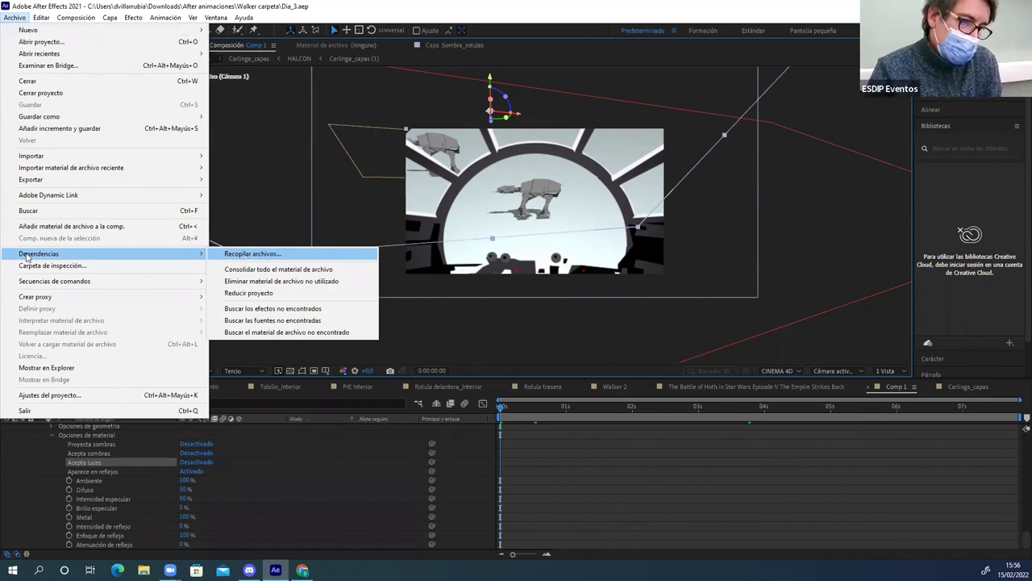
left_click(256, 255)
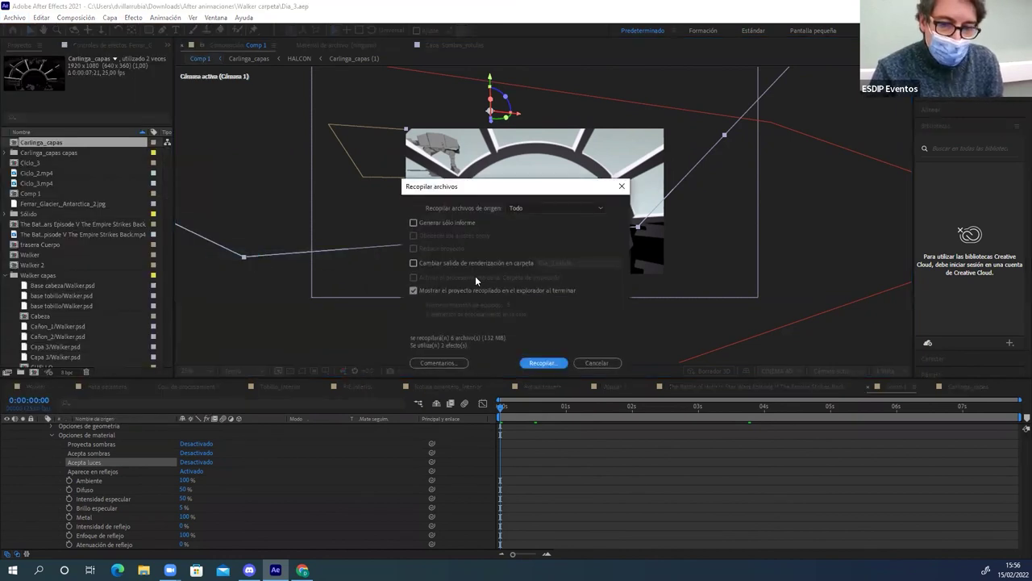
left_click(535, 364)
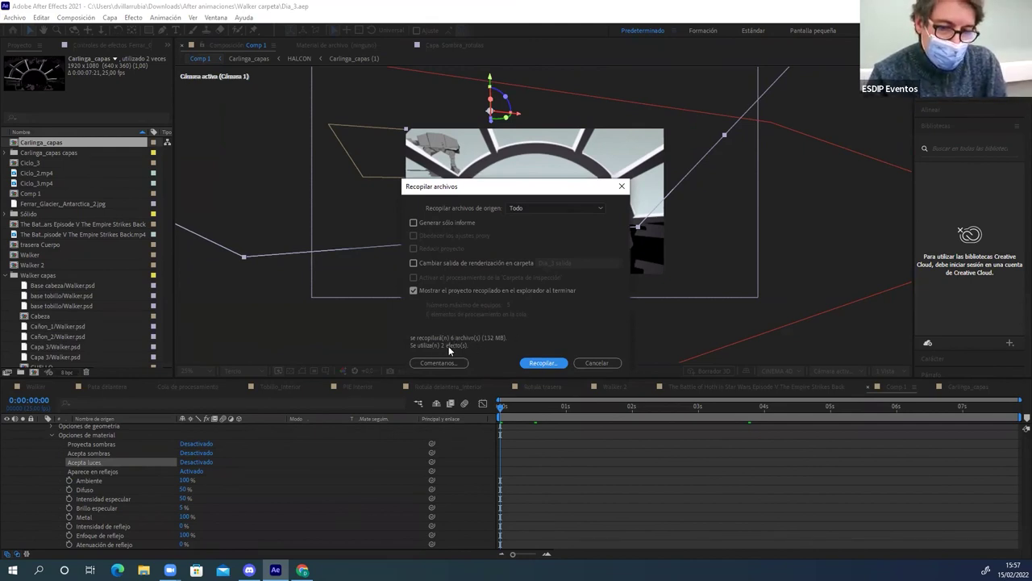
left_click(542, 362)
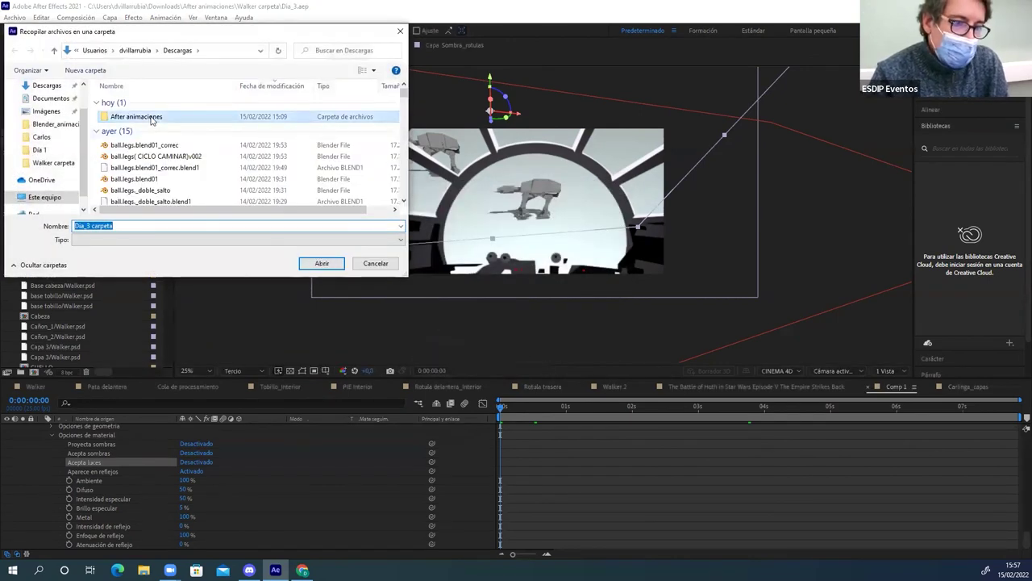
double_click(136, 116)
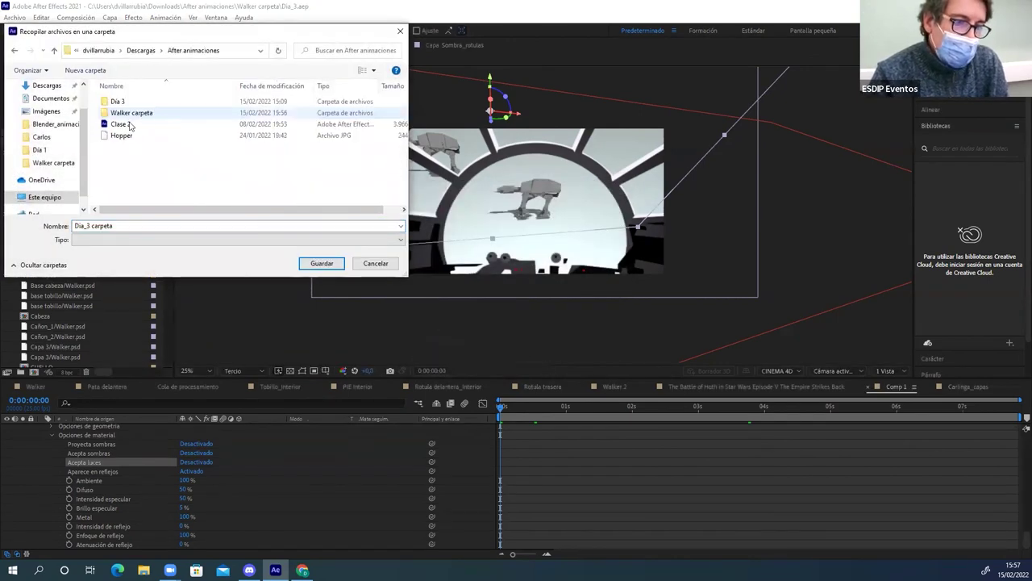
left_click(313, 264)
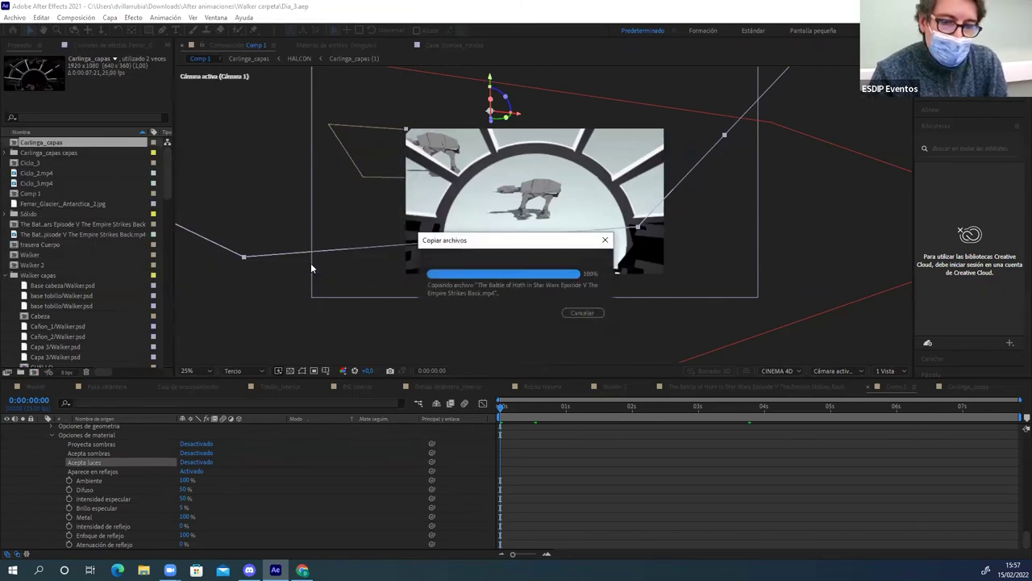
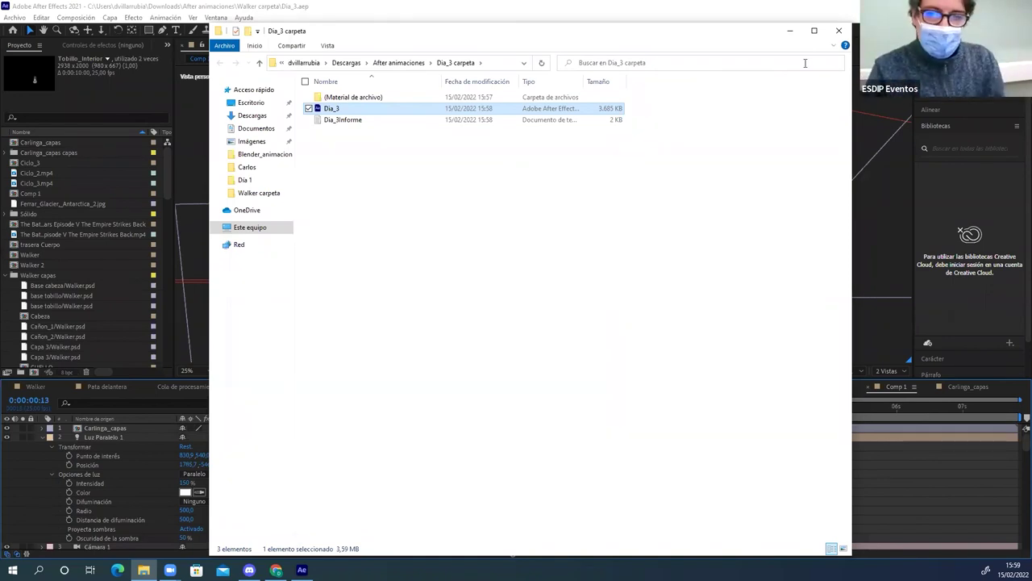
Minimize the Dia_3 File Explorer window to get back to After Effects
left_click(790, 31)
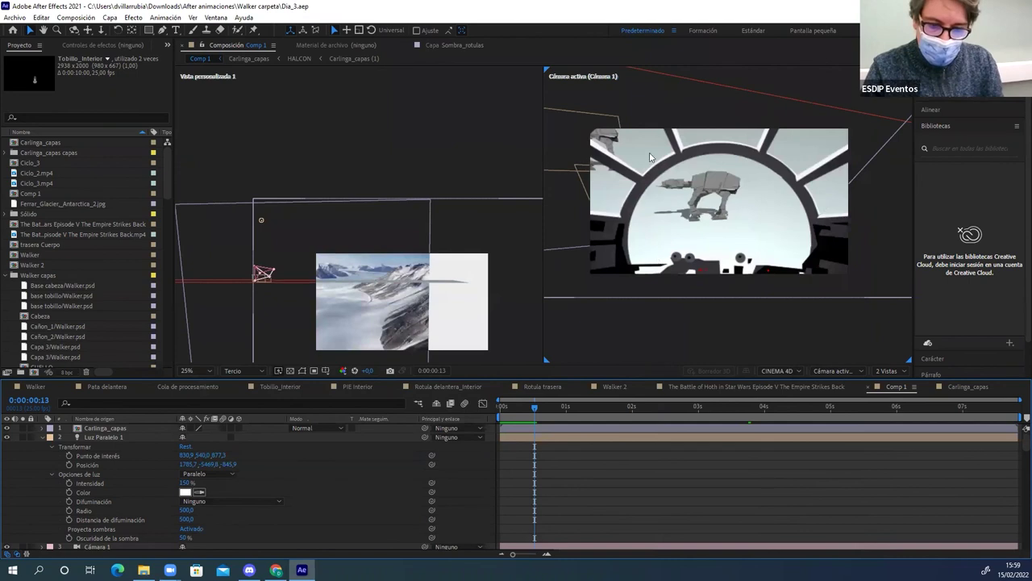
Turn on the fx switch for the Sólido Pálido Cian 2 layer in Comp 1
left_click(46, 437)
left_click(45, 465)
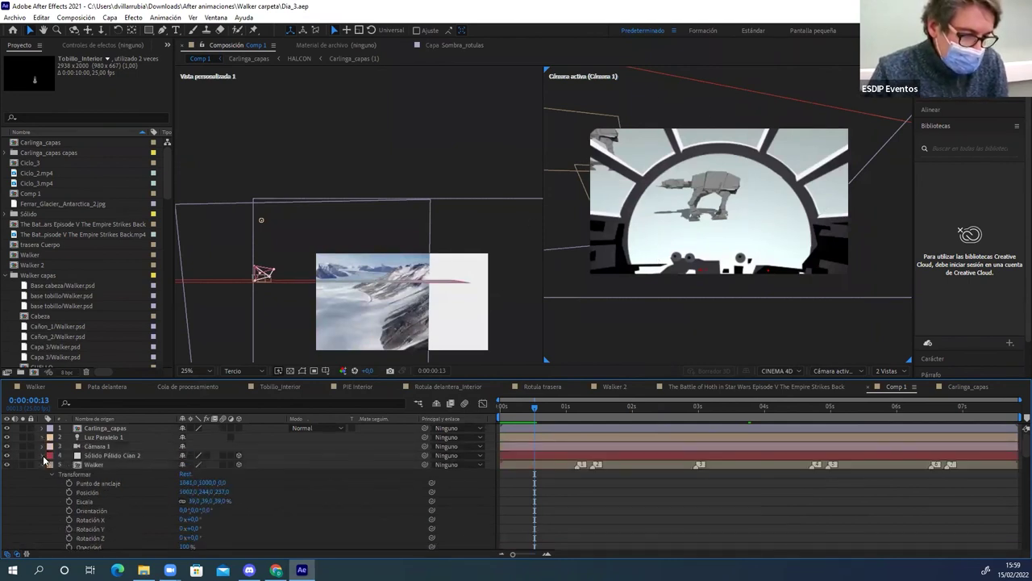
left_click(203, 457)
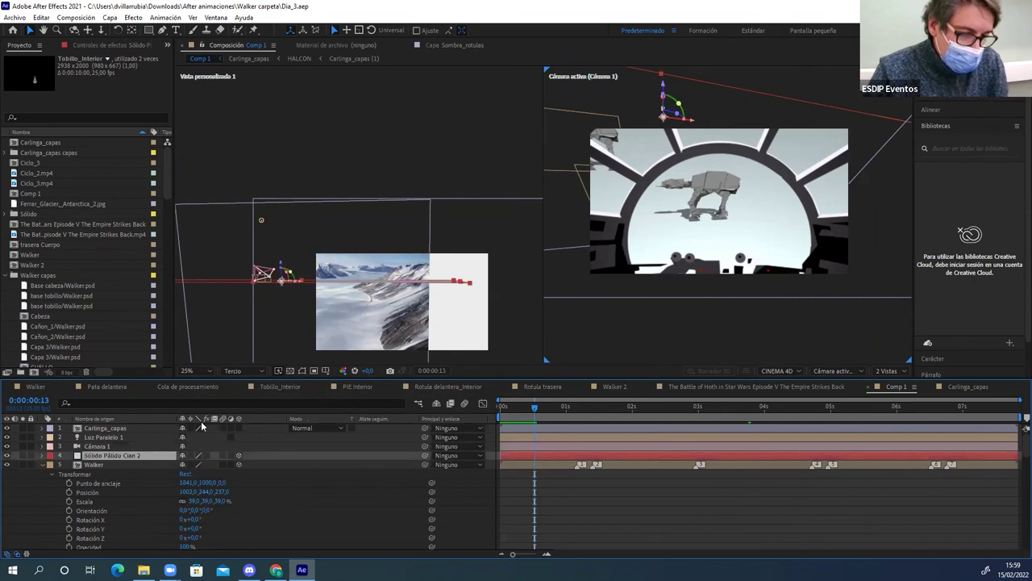
left_click(208, 455)
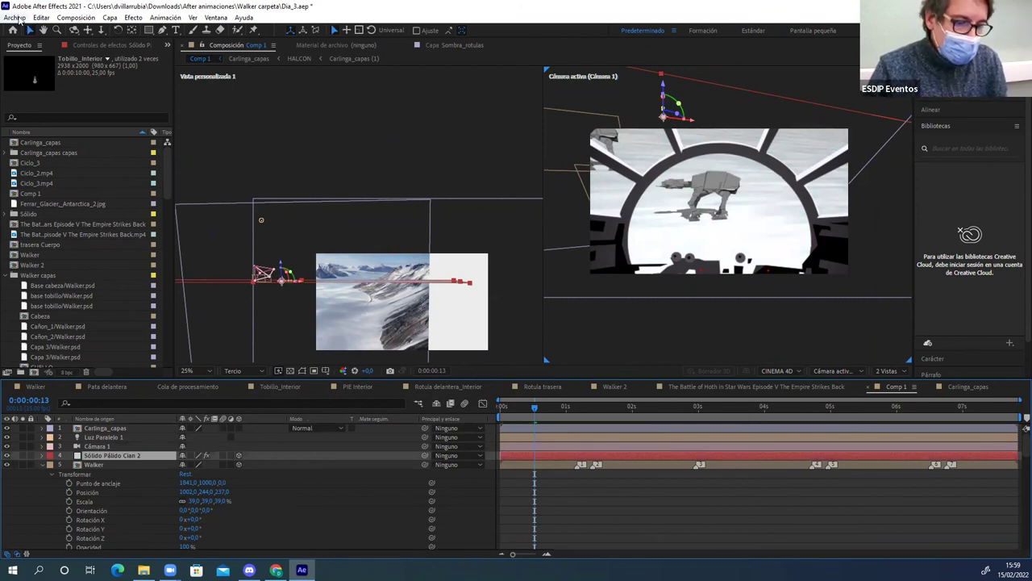
Add Comp 1 to the render queue and open its Configuración óptima render settings
left_click(71, 18)
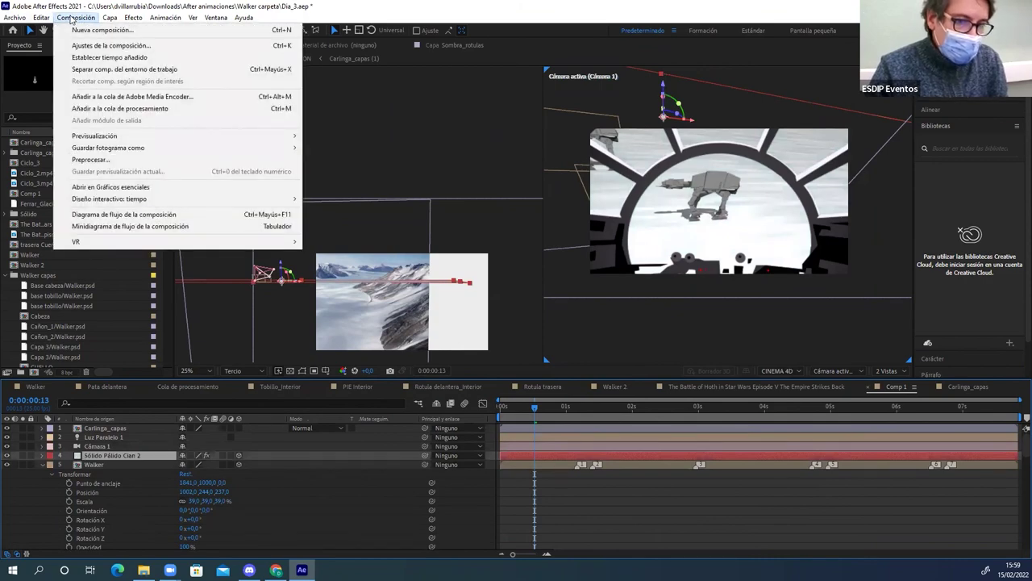
left_click(100, 109)
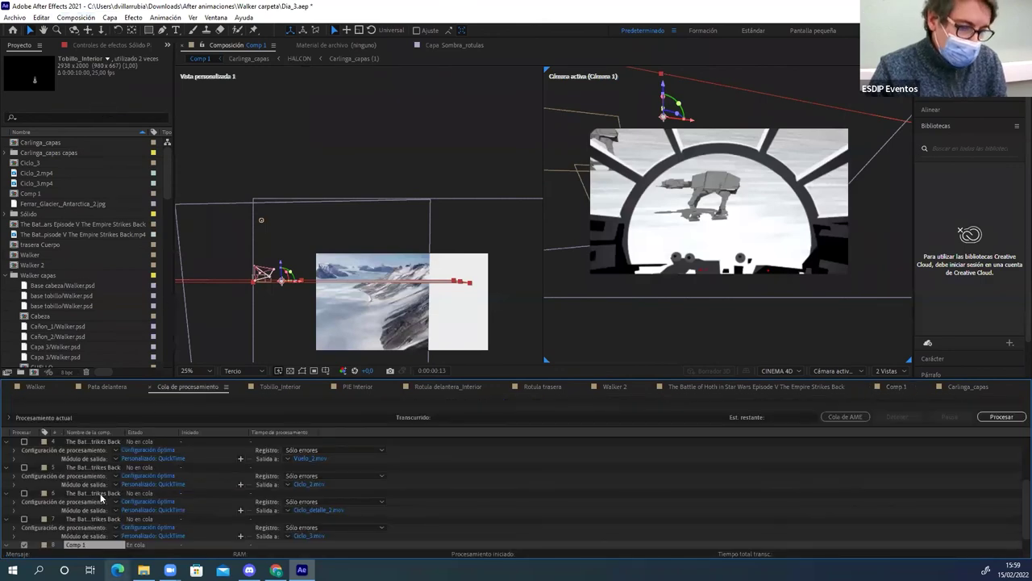
left_click(133, 536)
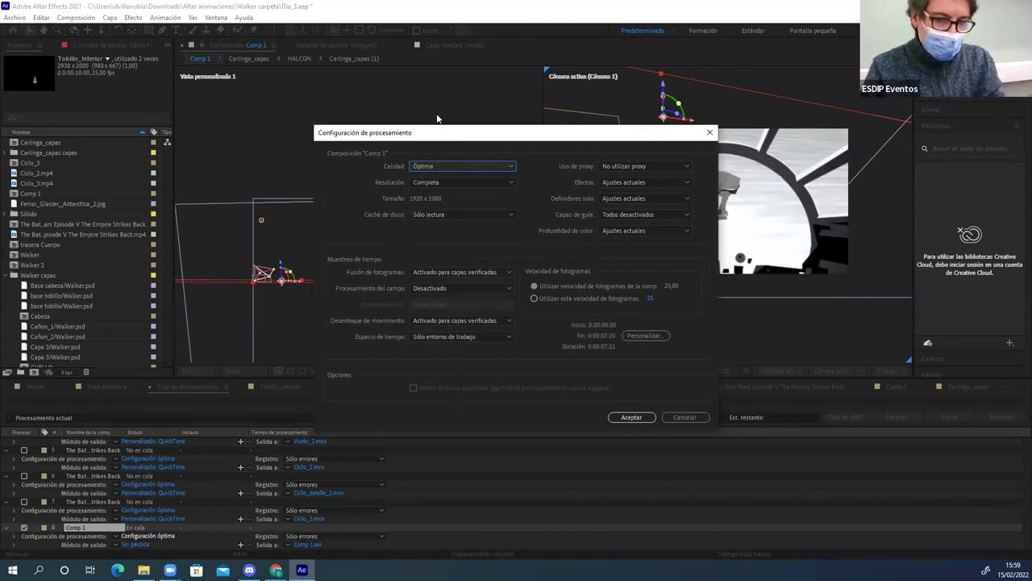
Accept the render settings and set Comp 1's output module format to QuickTime
left_click(631, 417)
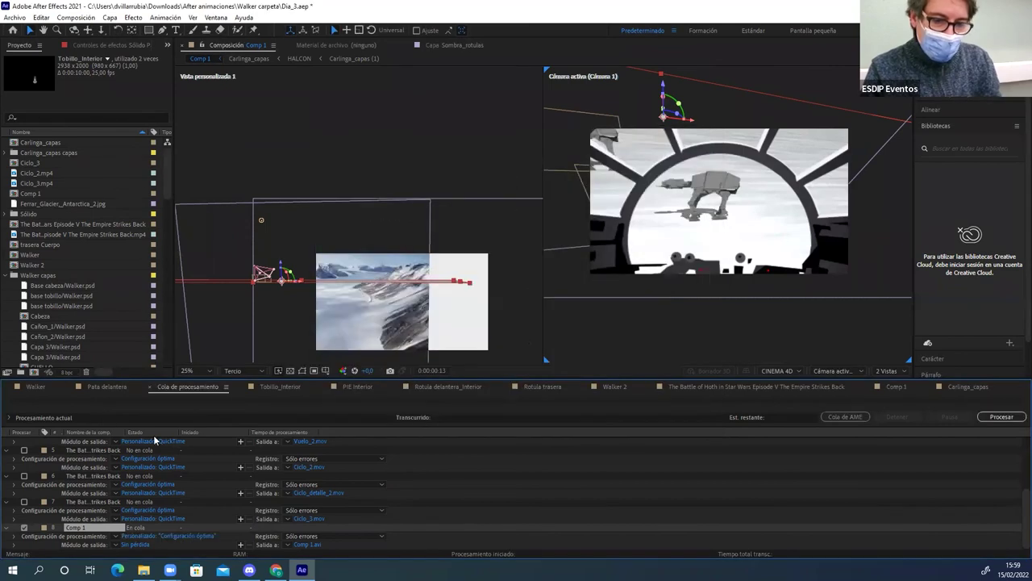
left_click(135, 544)
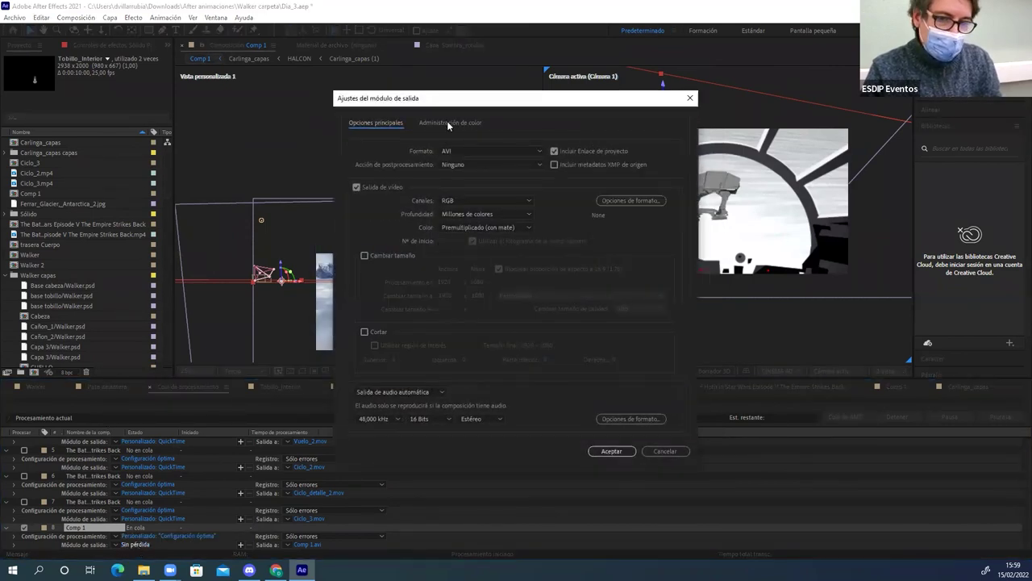
left_click(455, 152)
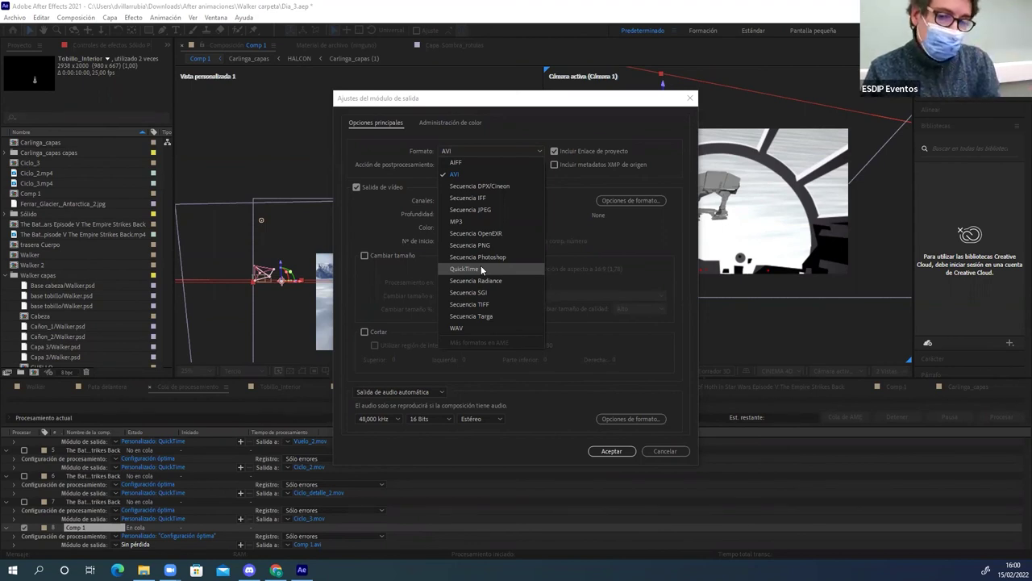
left_click(481, 268)
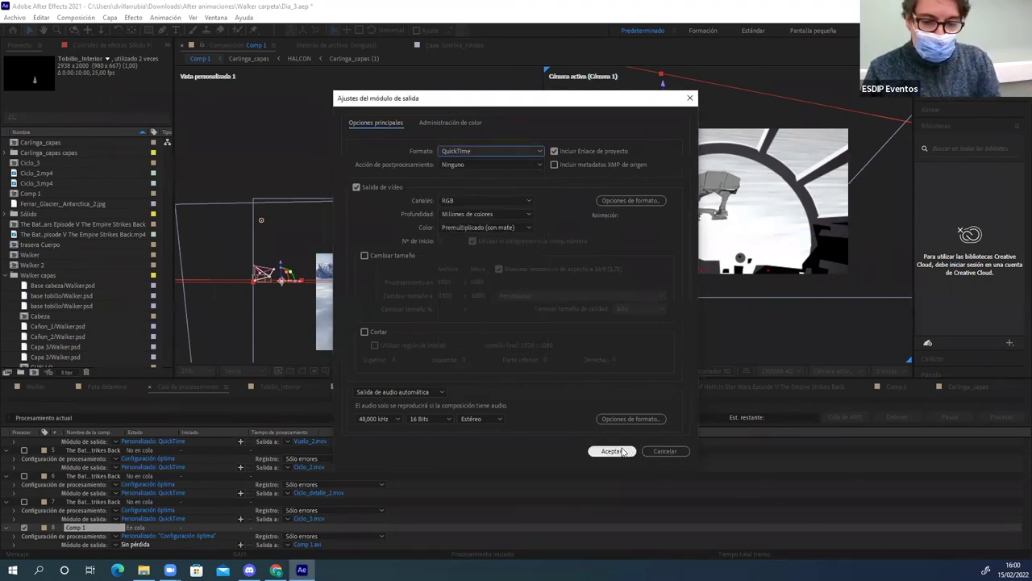
key("Return")
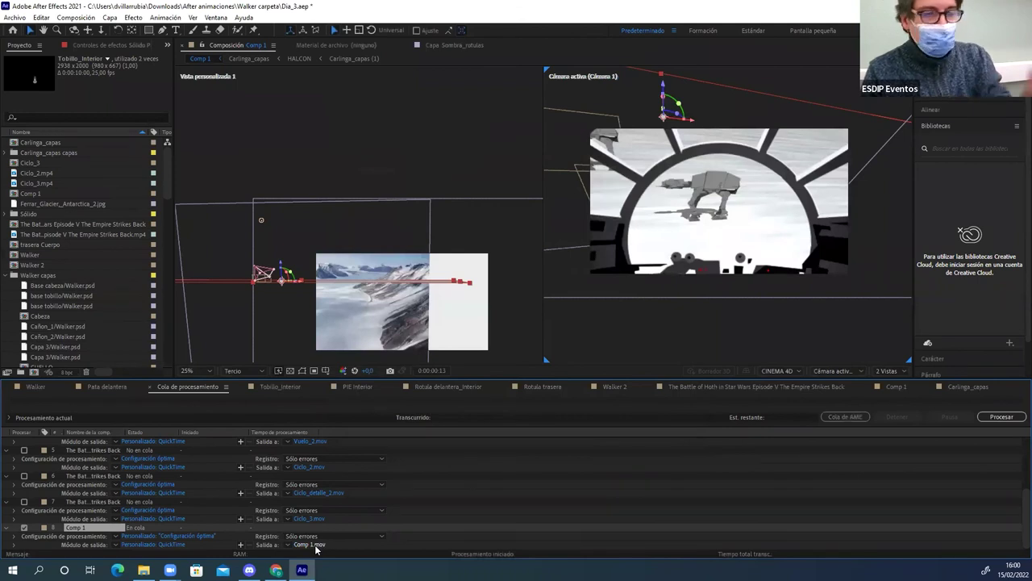